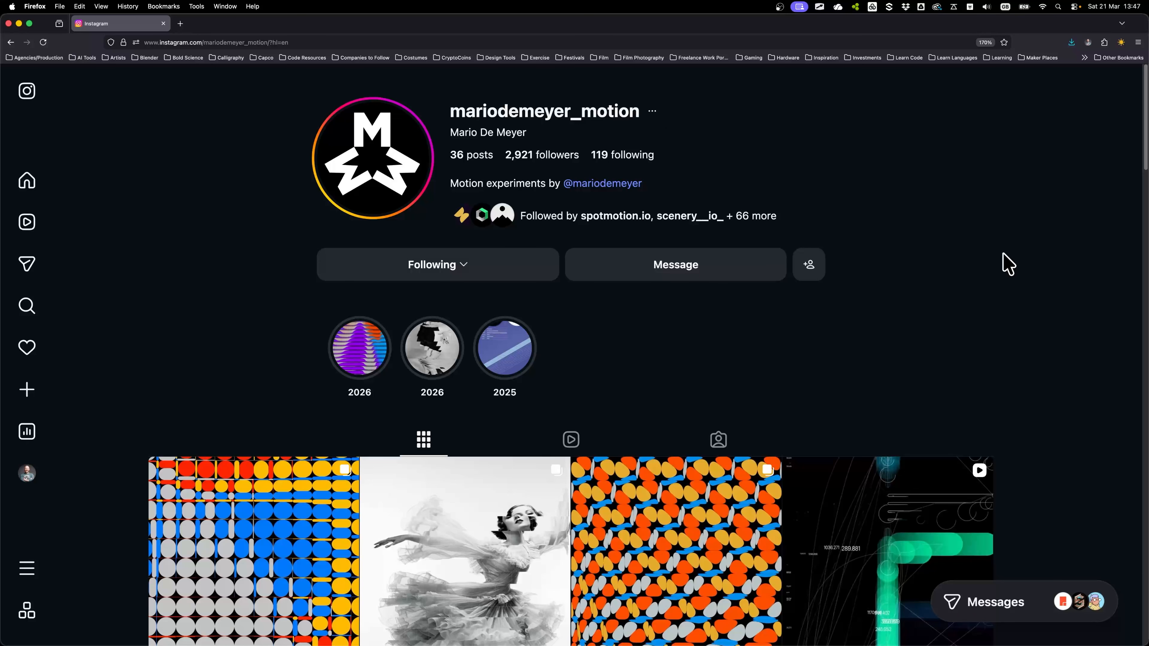
Examine the motion experiment posts in the Instagram profile's grid.
scroll(1038, 245, down, 10)
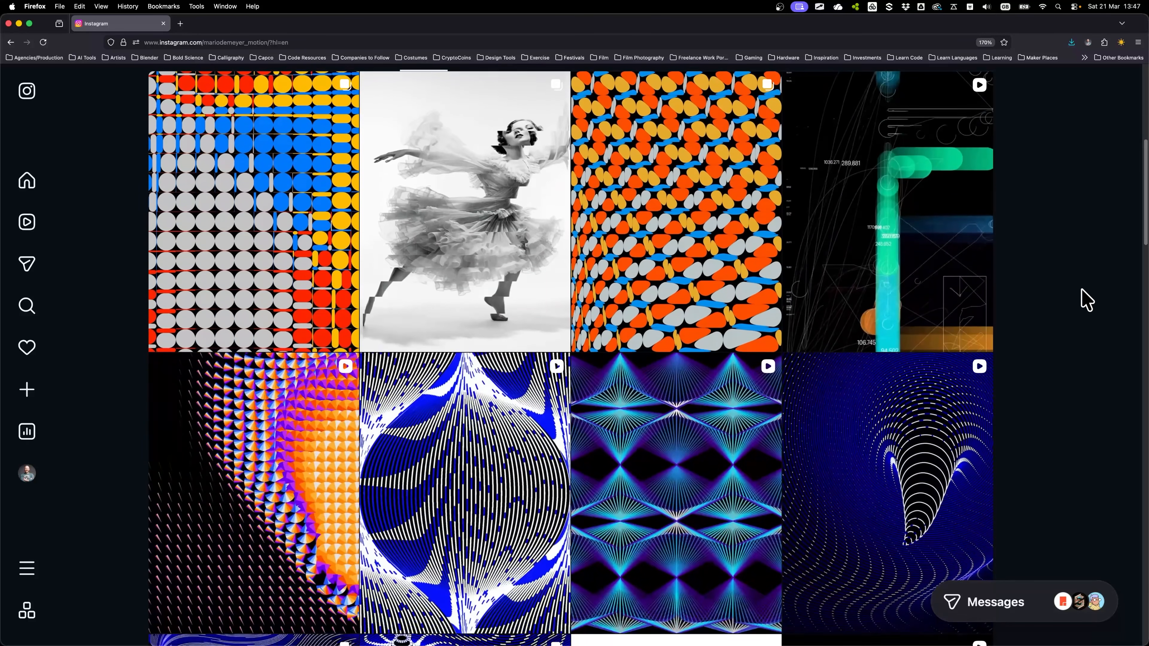
scroll(1087, 282, down, 5)
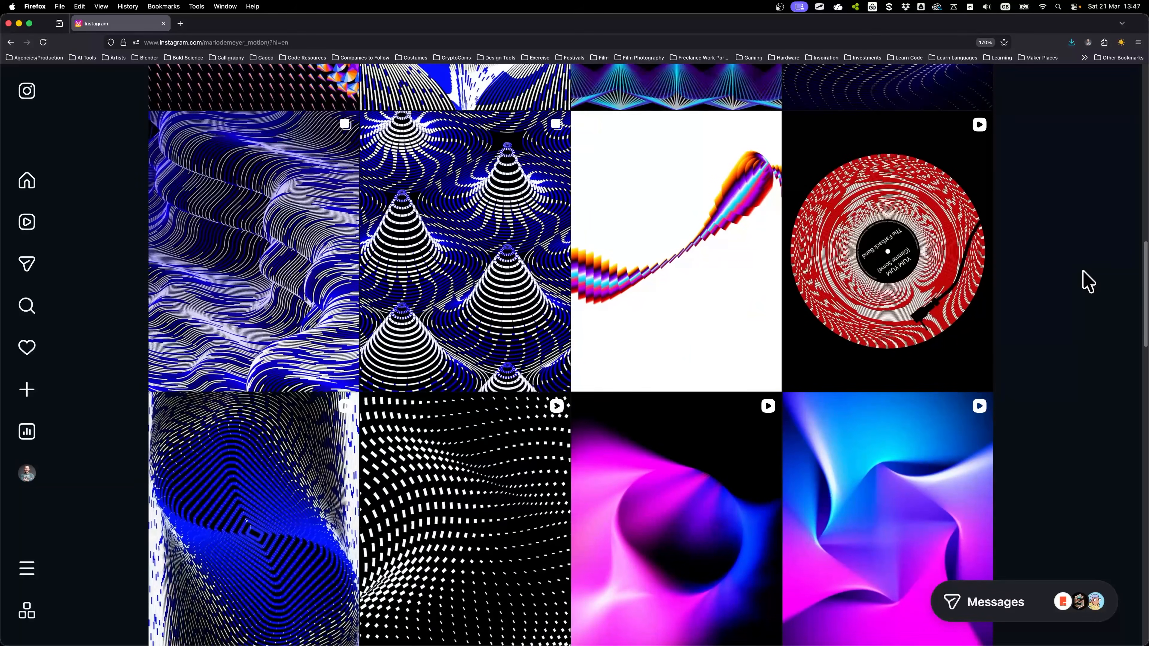
scroll(1088, 282, up, 10)
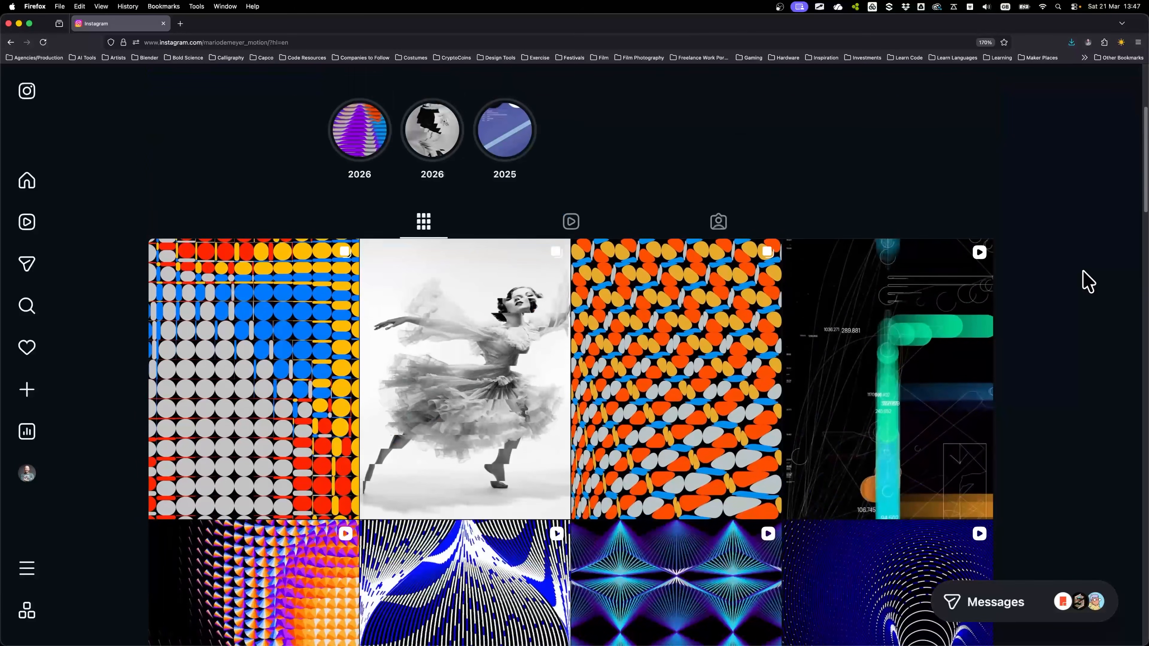
scroll(1088, 282, up, 5)
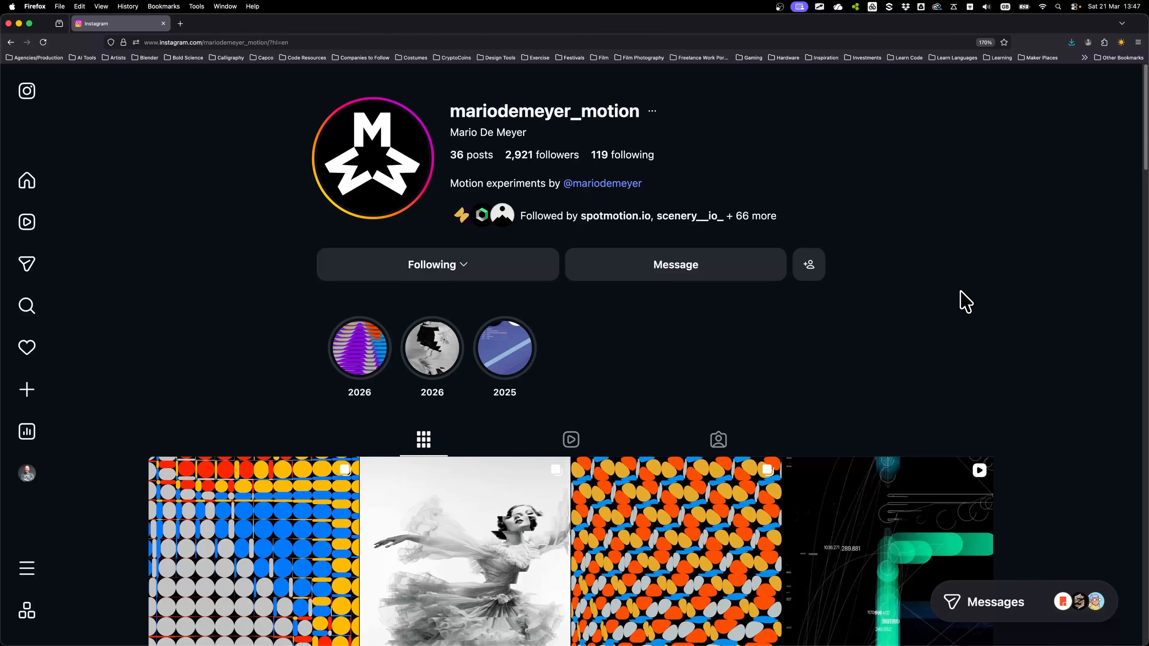
scroll(992, 277, down, 5)
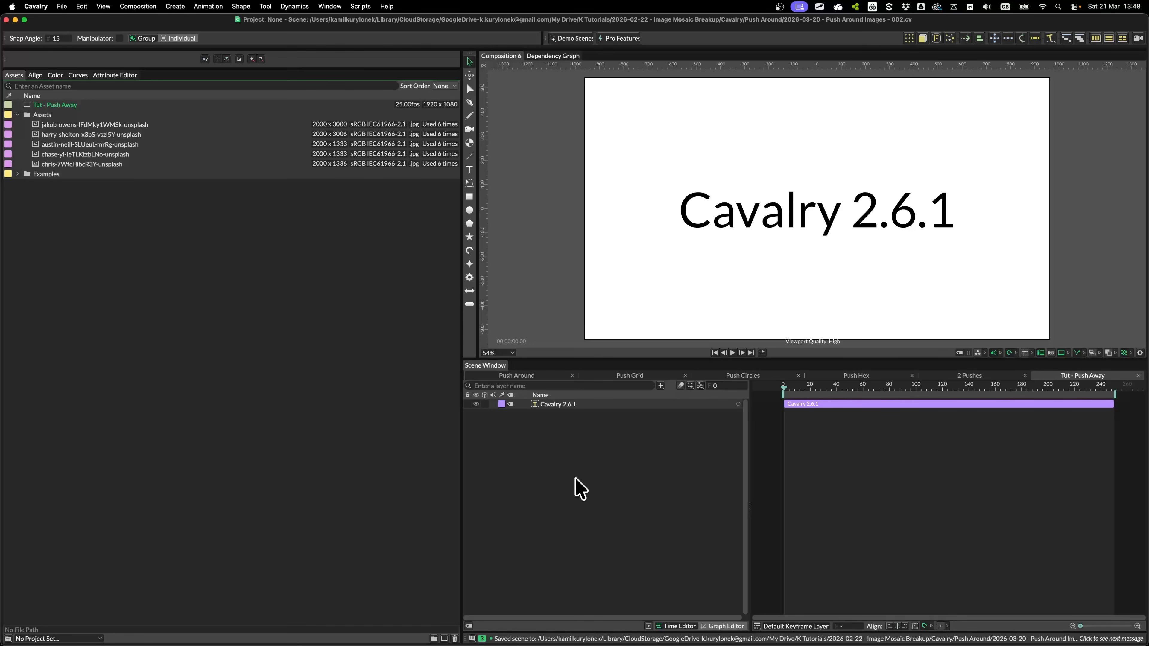
Fit the full composition range in the timeline and undo the last deletion.
scroll(905, 276, down, 1)
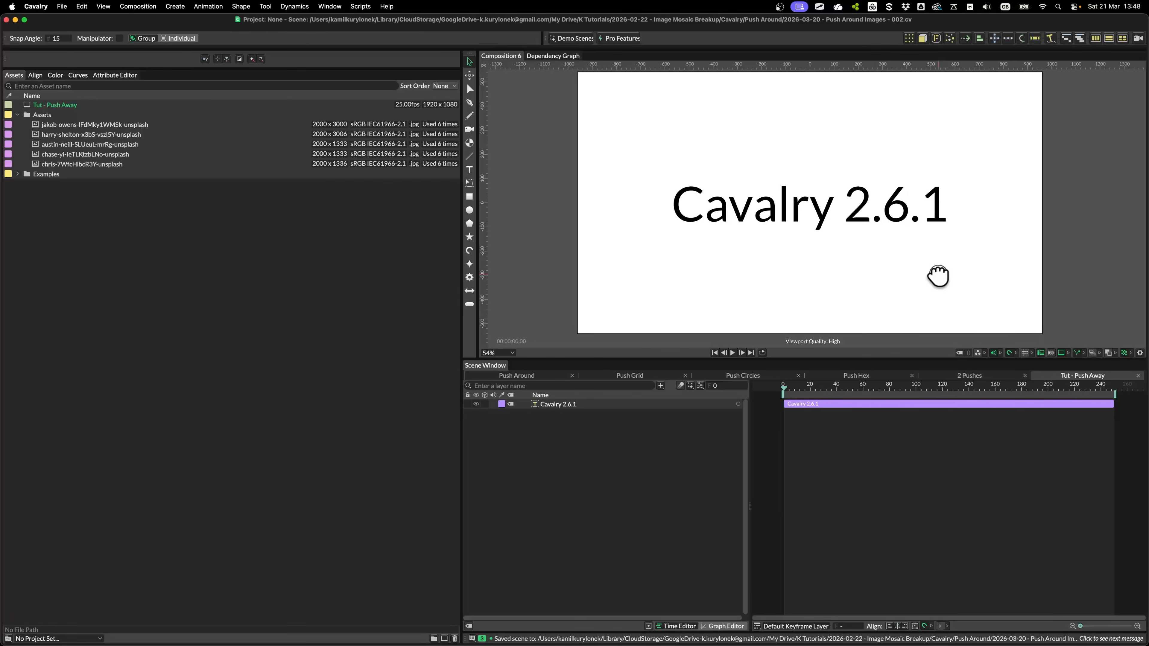
right_click(888, 437)
click(901, 442)
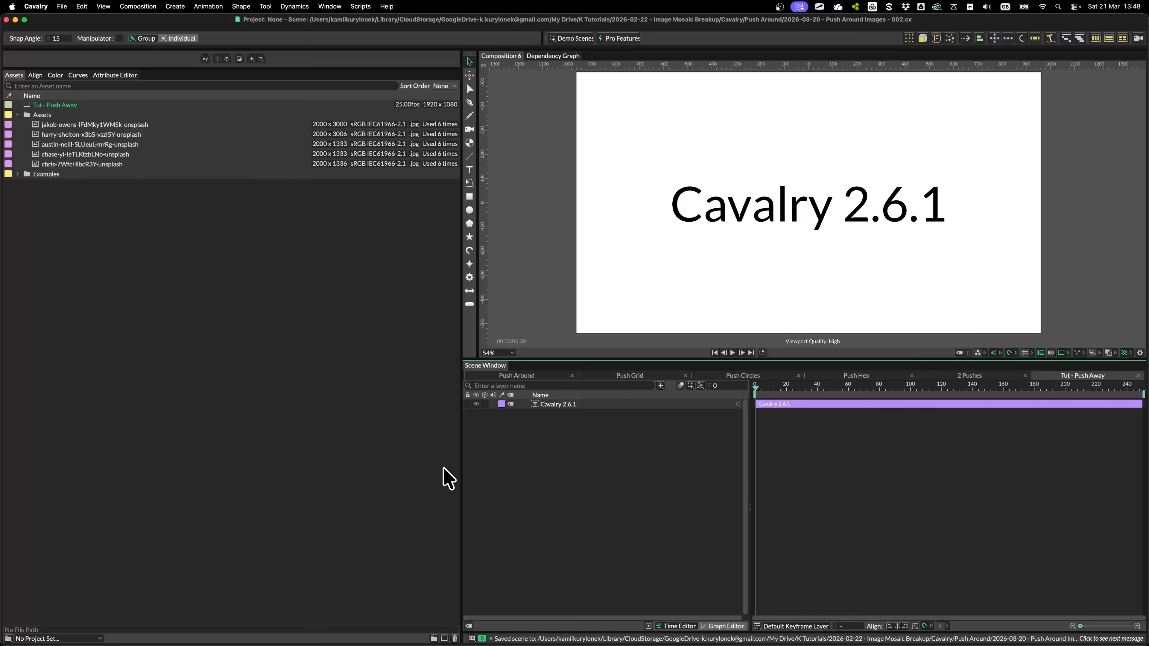
key(super+z)
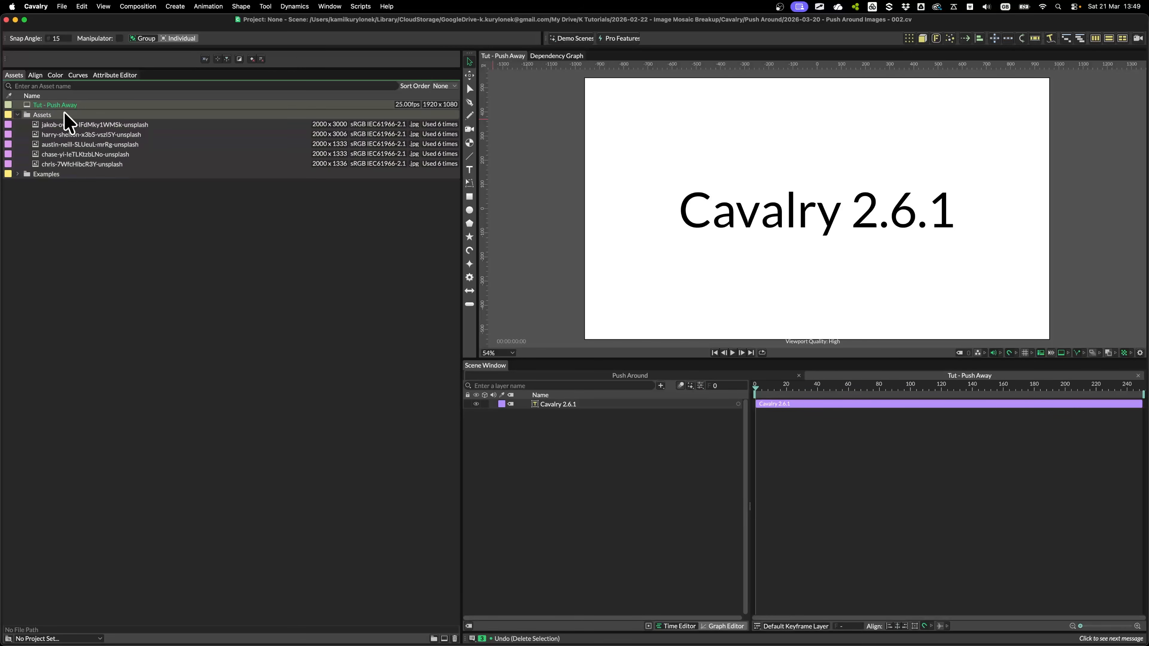
Create an array from the images in the Assets group.
right_click(43, 113)
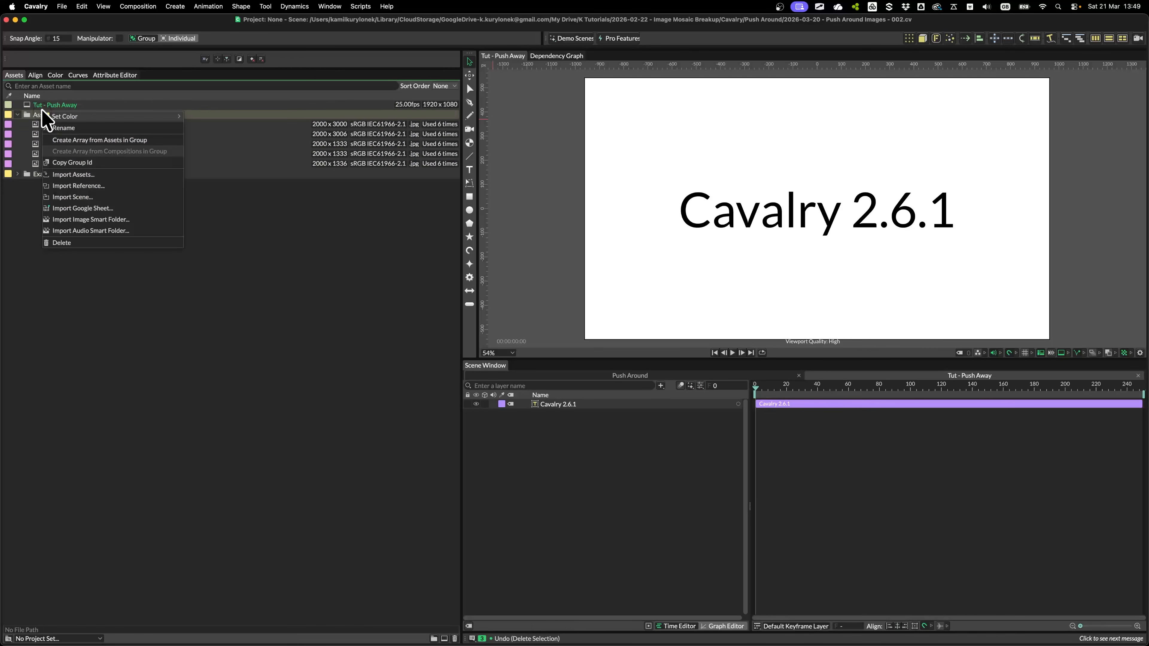
click(97, 139)
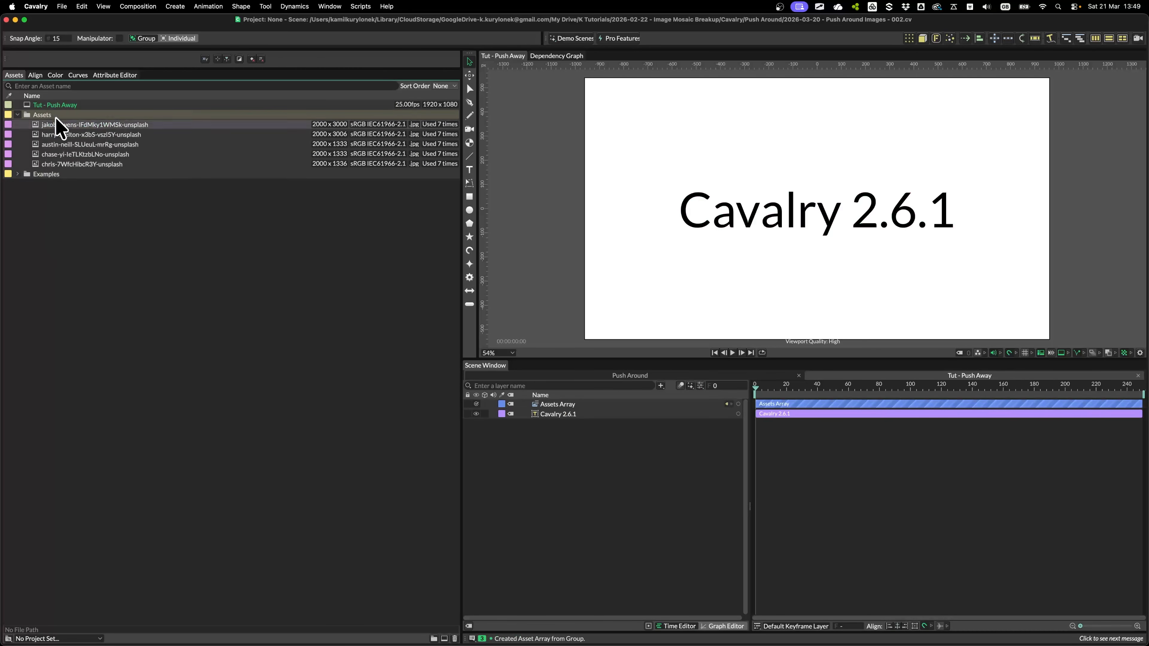
drag(108, 166, 622, 502)
scroll(664, 240, down, 2)
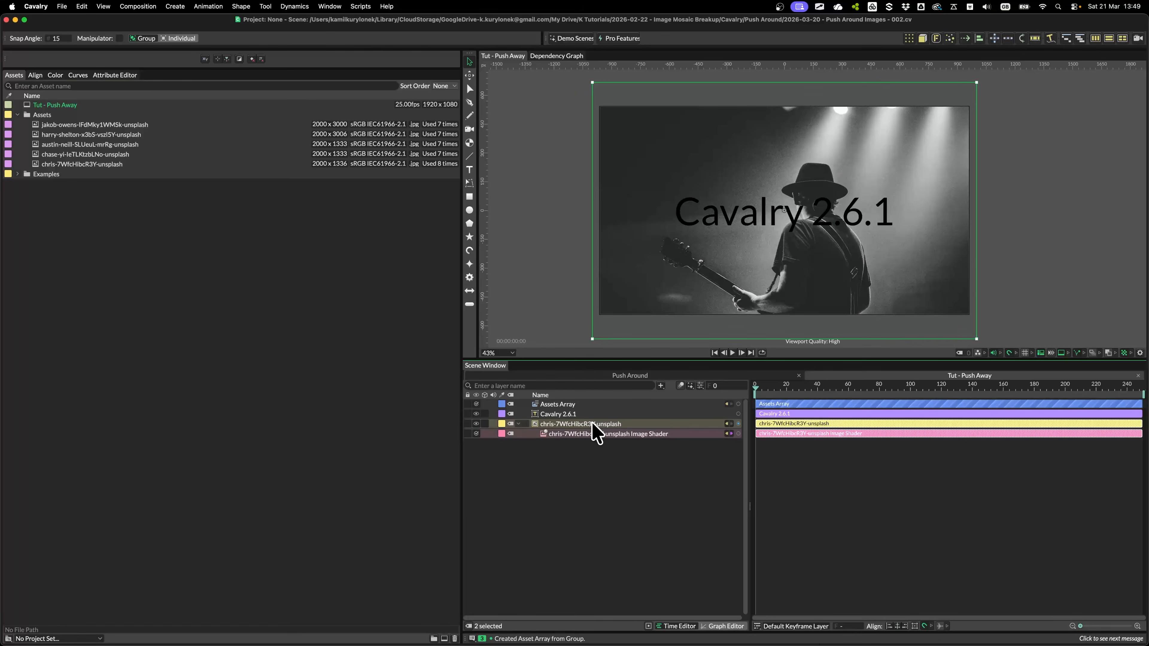
key(BackSpace)
scroll(746, 243, up, 1)
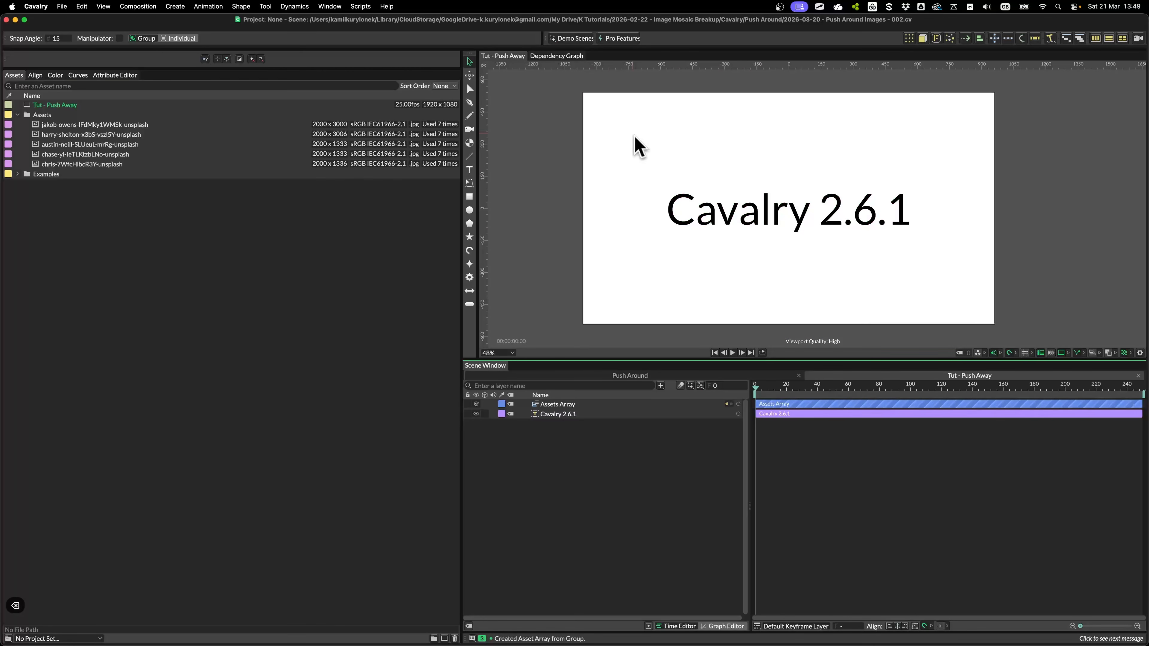
Check the composition settings and delete the Cavalry 2.6.1 text layer from the scene.
click(700, 385)
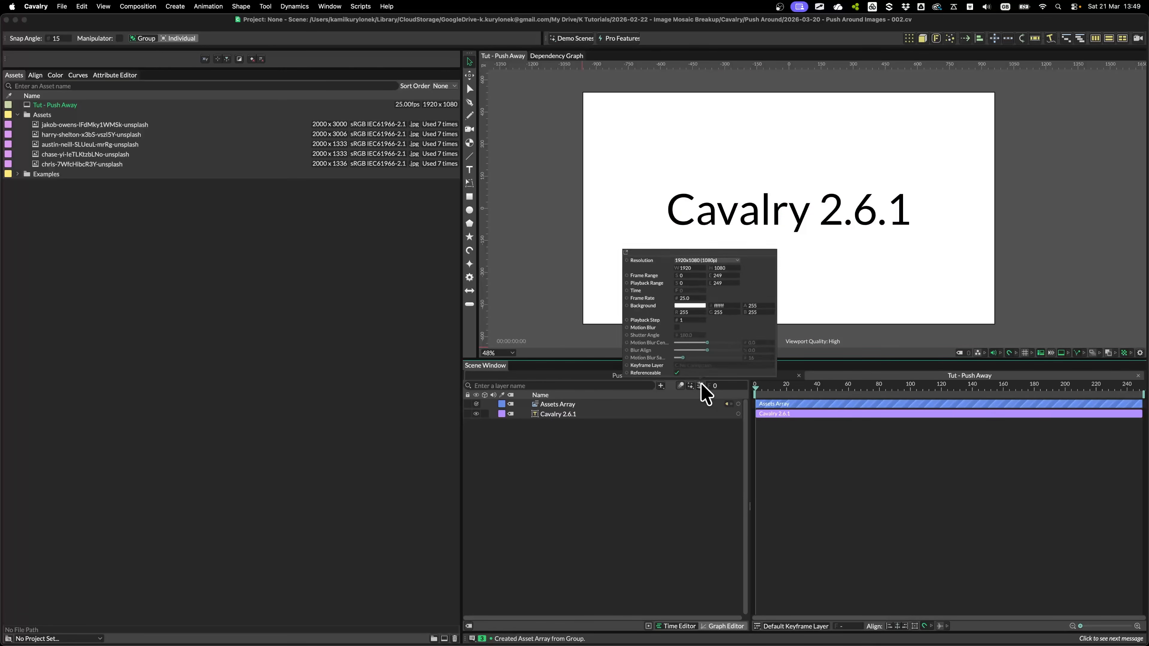
click(607, 532)
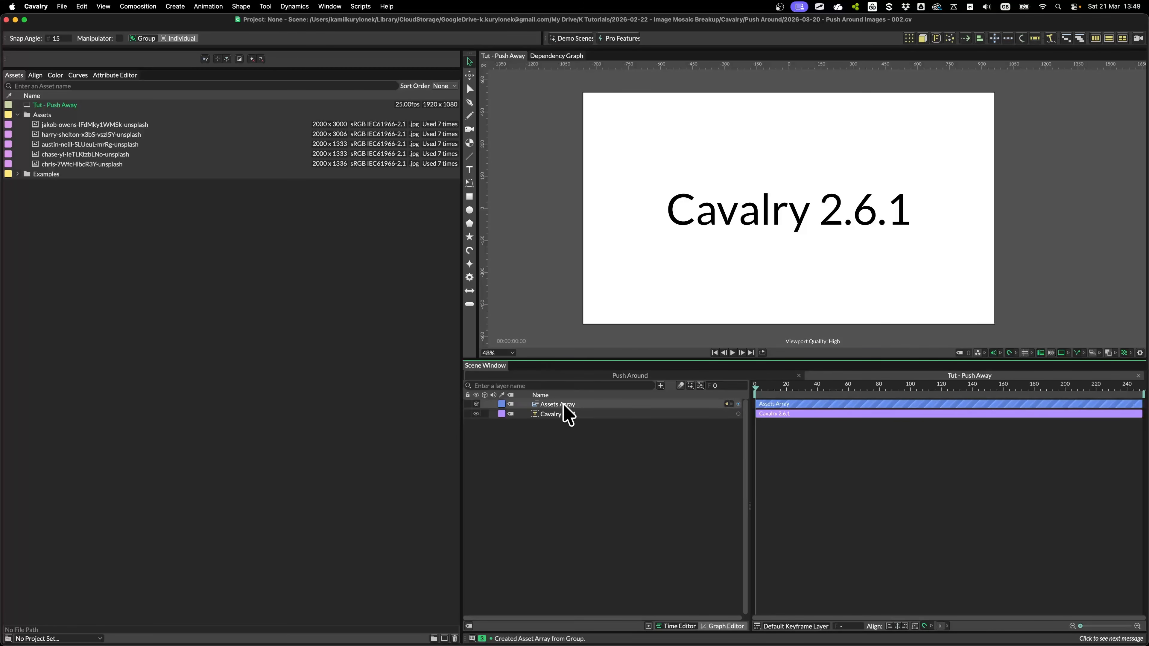
click(568, 414)
key(BackSpace)
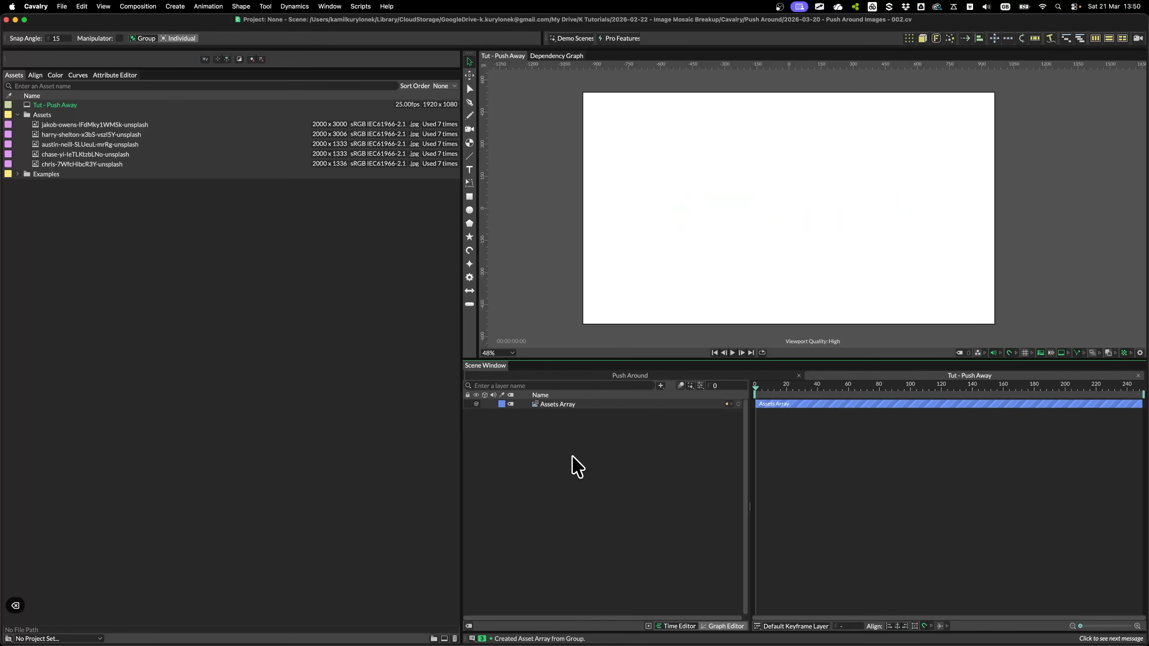
Add an Image Shader layer to the Tut - Push Away composition.
key(super+period)
text(im)
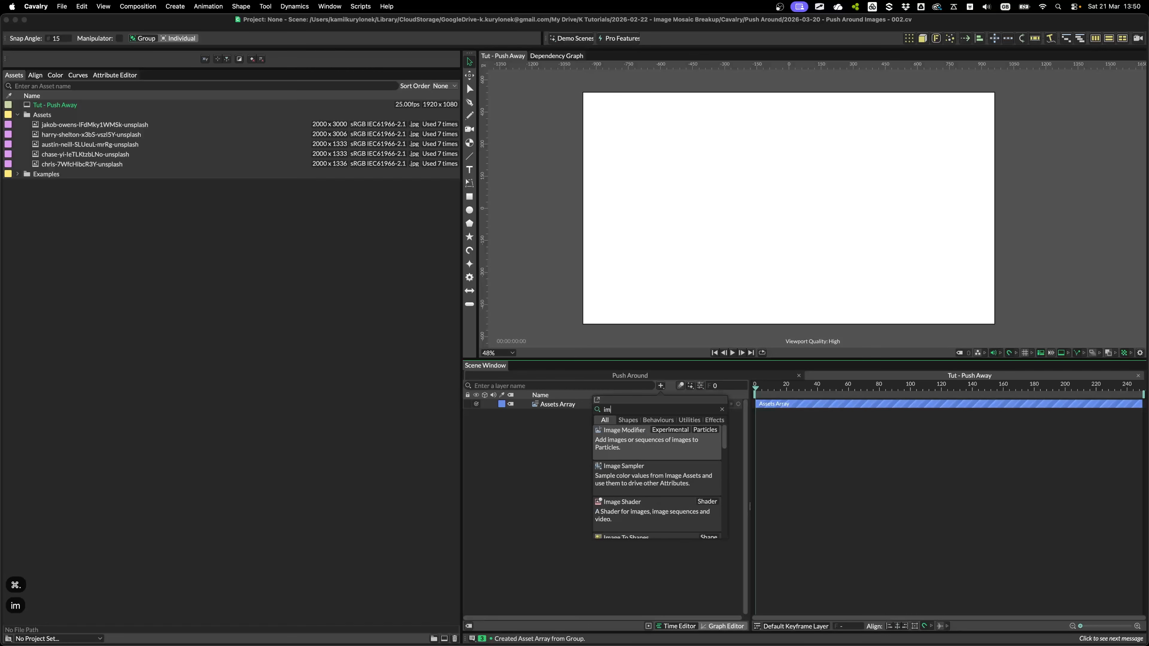
key(Down)
key(Down)
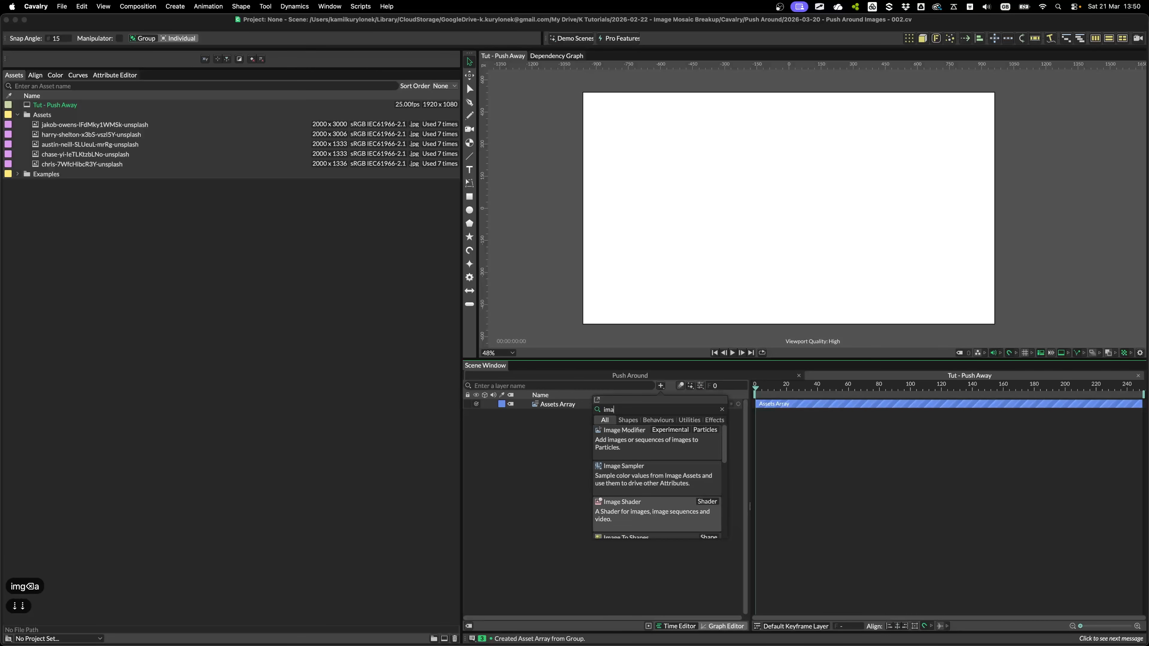
key(Return)
Connect the Assets Array to the Image Shader's File attribute and nest the array under the shader.
double_click(564, 404)
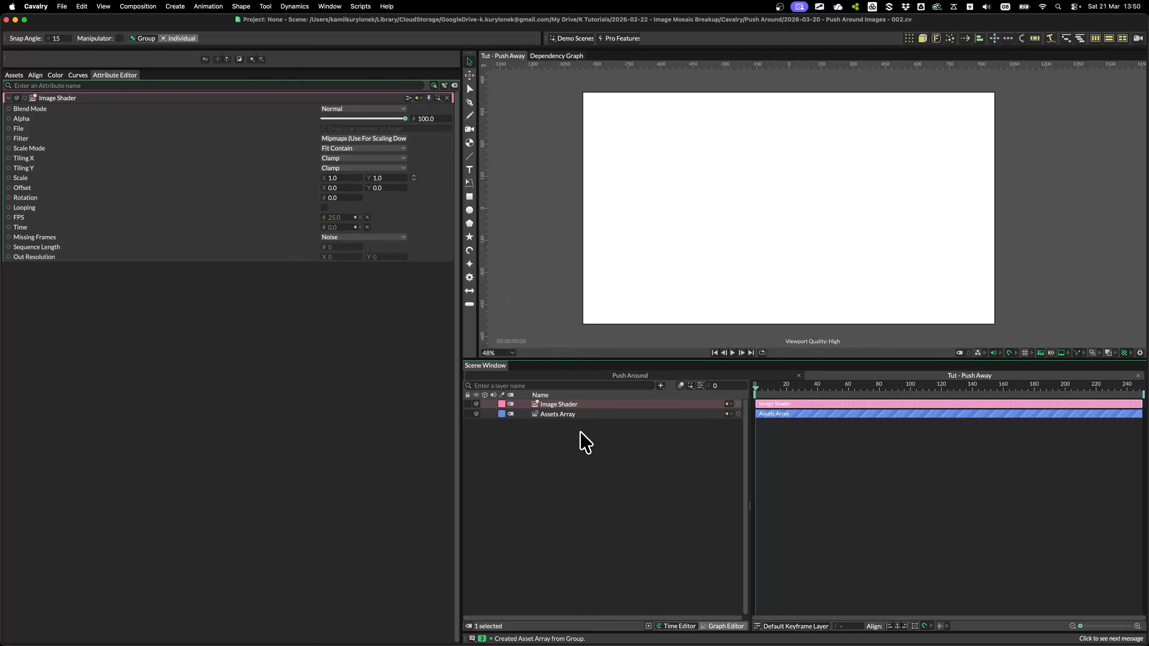
drag(555, 415, 370, 129)
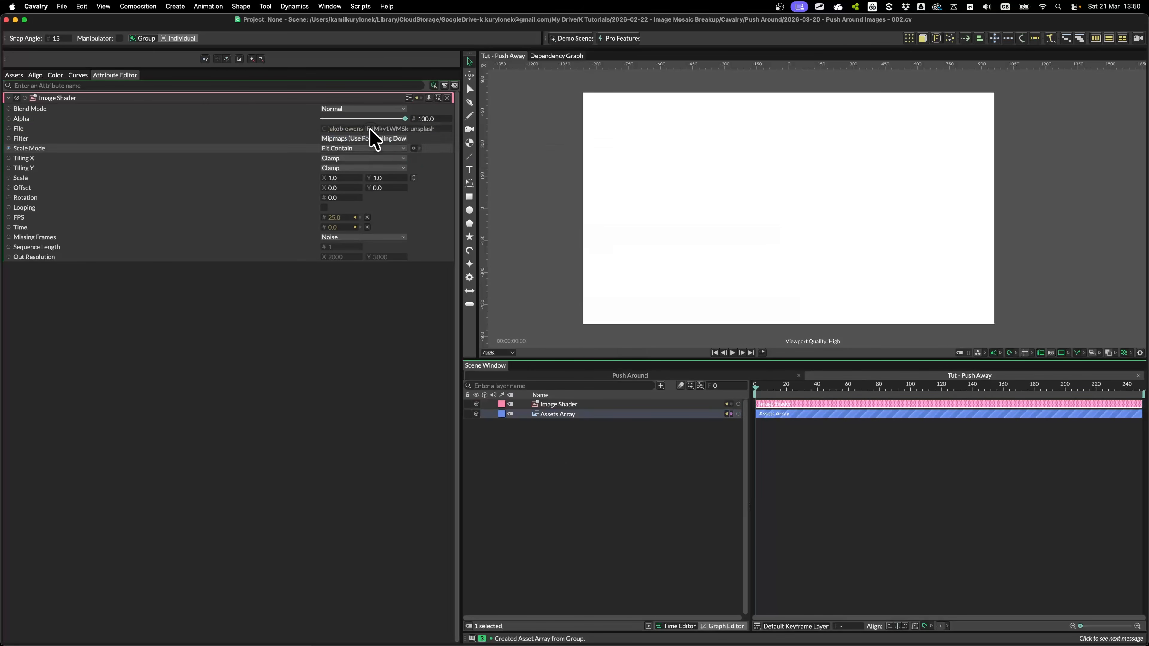
drag(569, 414, 569, 408)
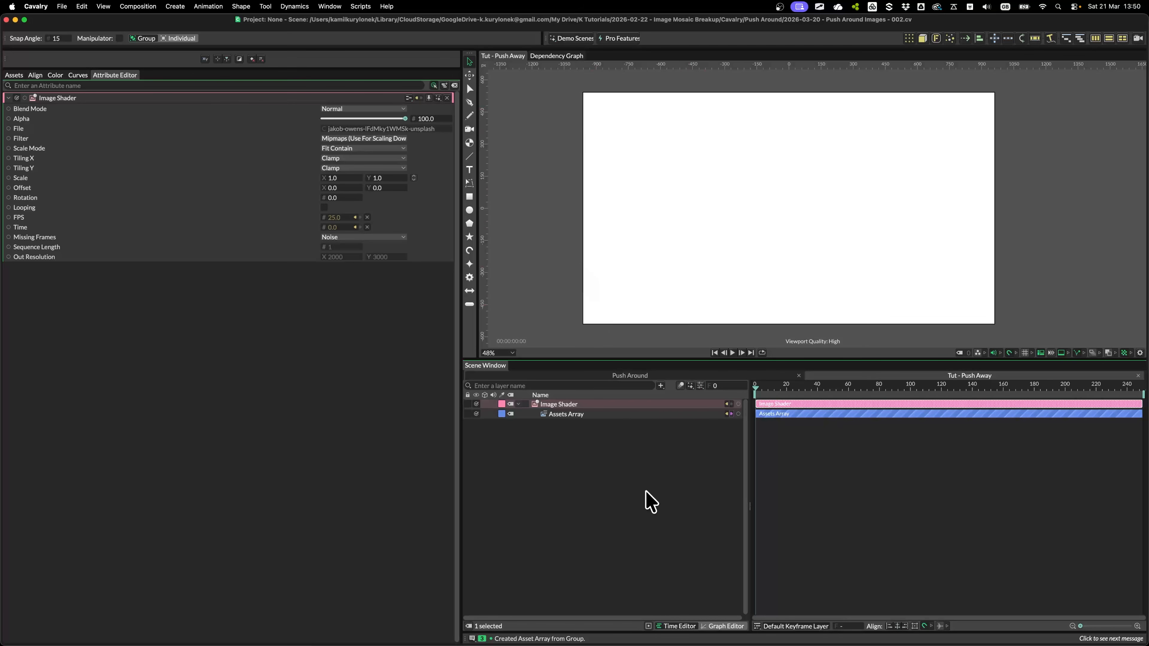
Add a Background Shape layer and apply the Image Shader to its fill.
key(super+period)
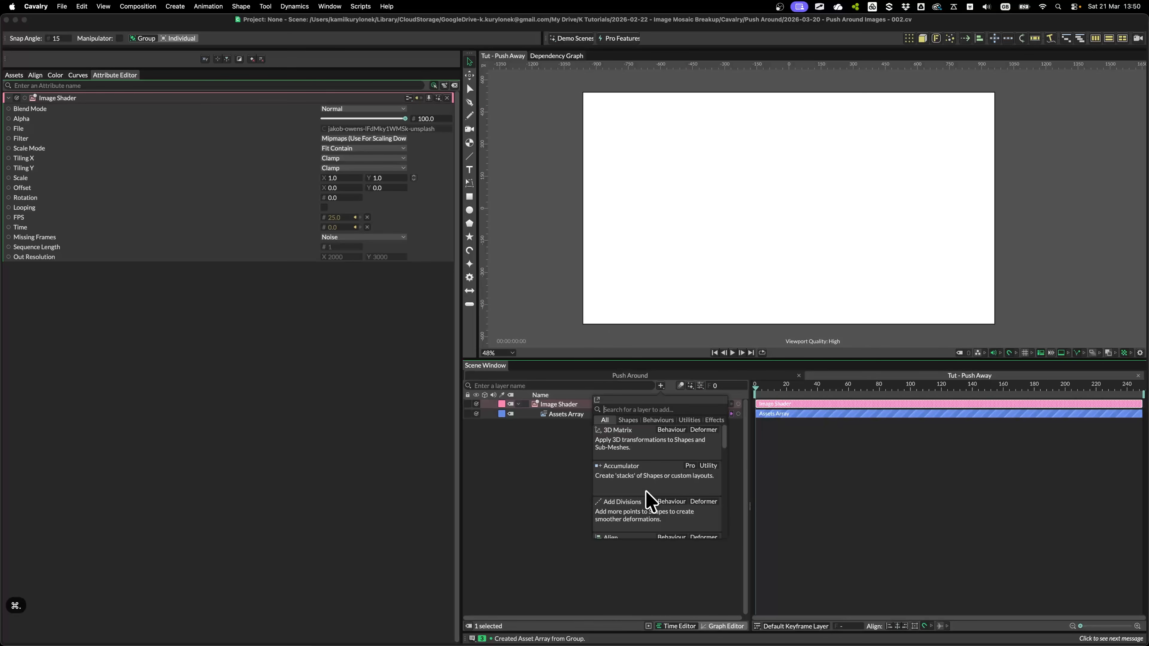
text(bac)
key(Down)
key(Return)
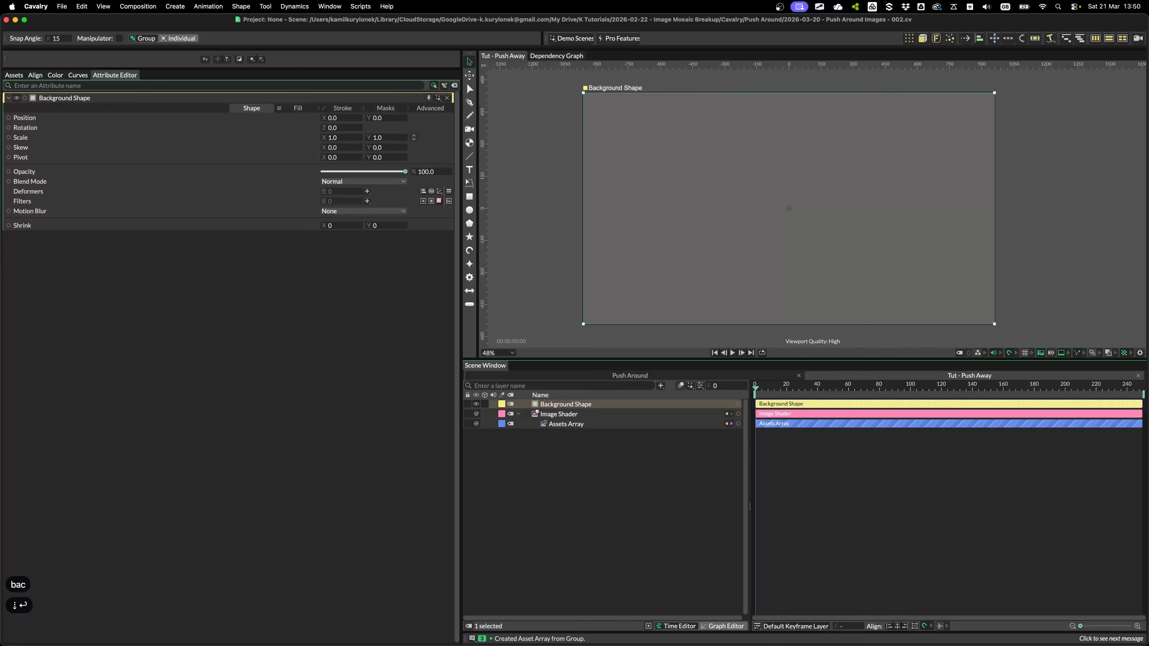
click(296, 107)
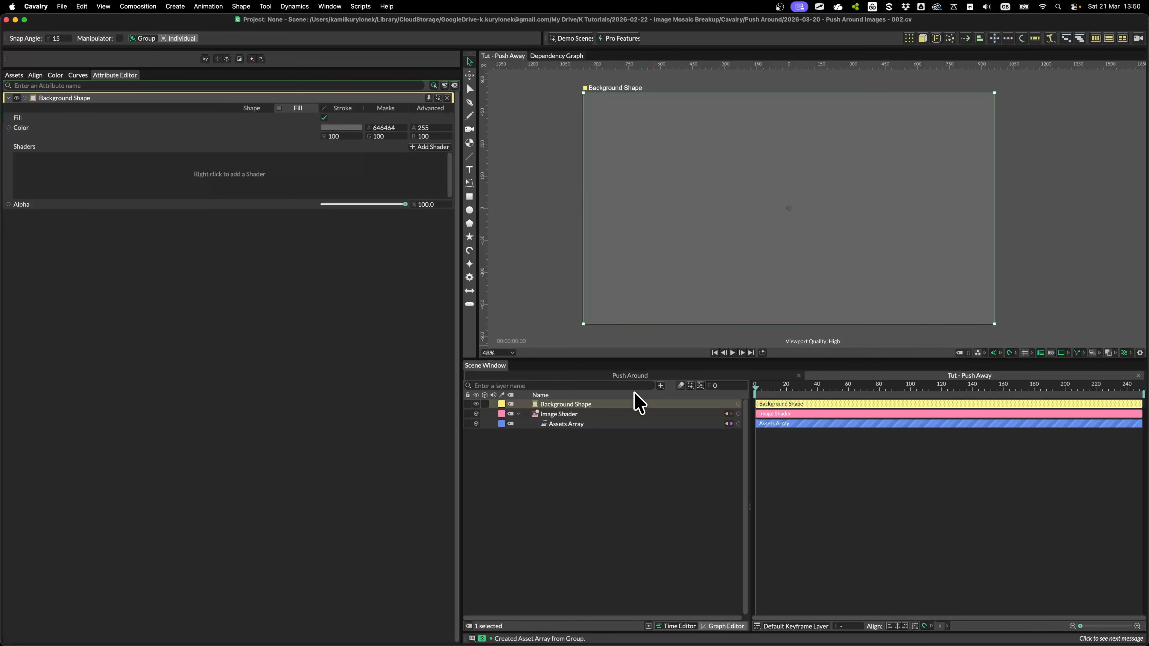
drag(563, 414, 366, 180)
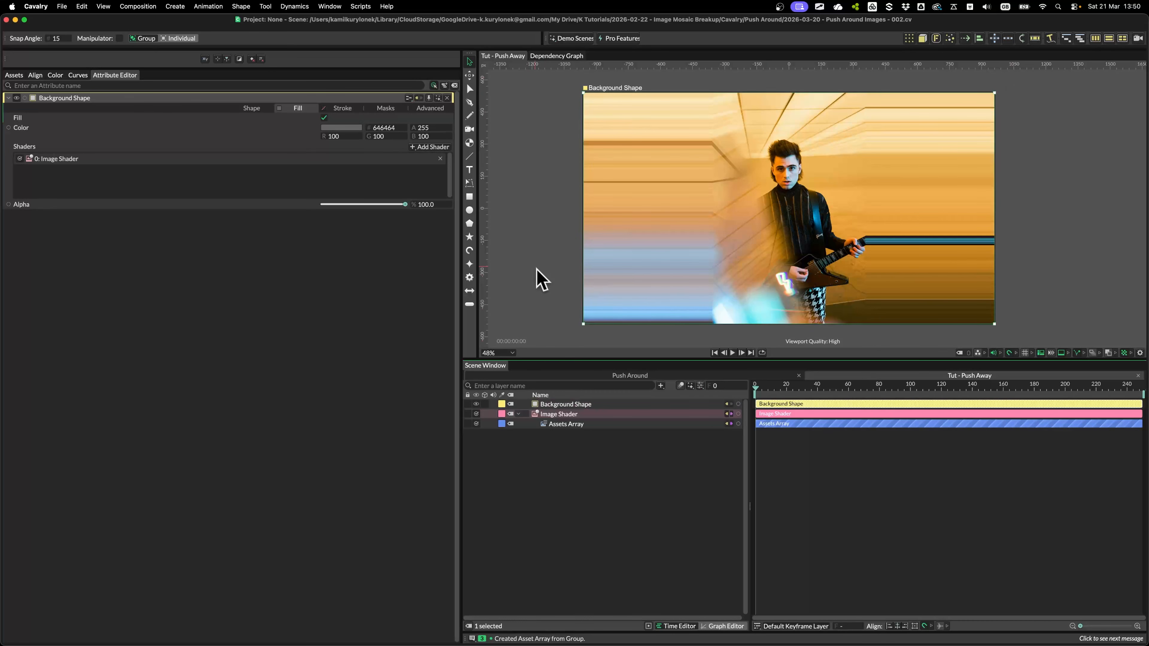
key(super+k)
drag(681, 232, 257, 256)
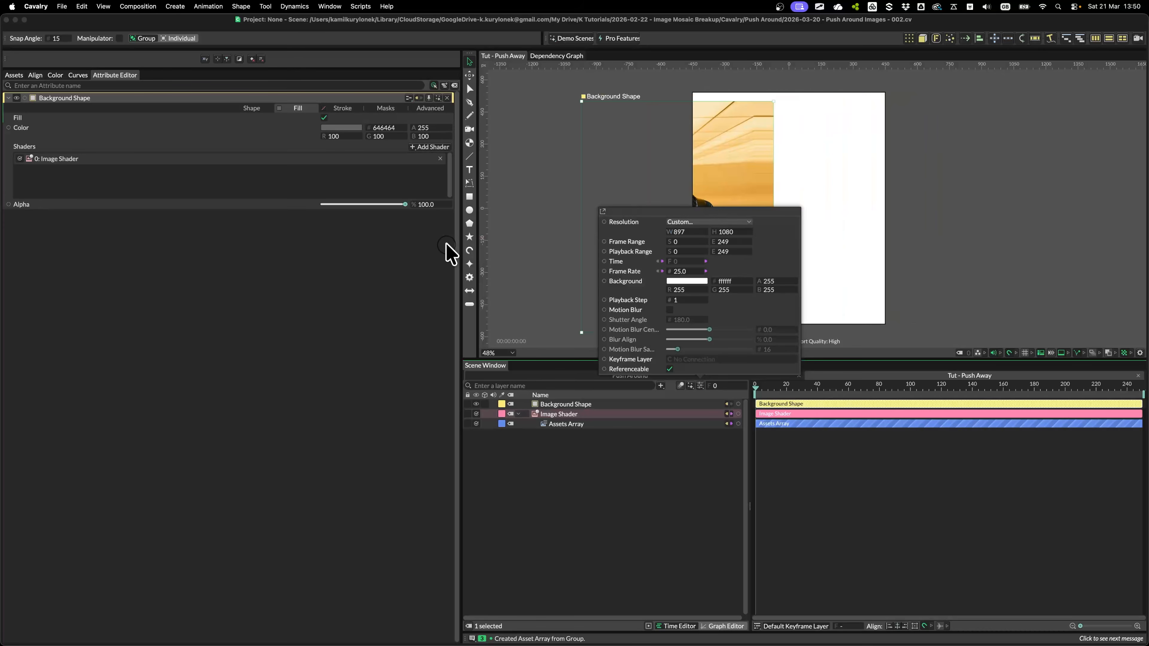
key(super+z)
key(super+k)
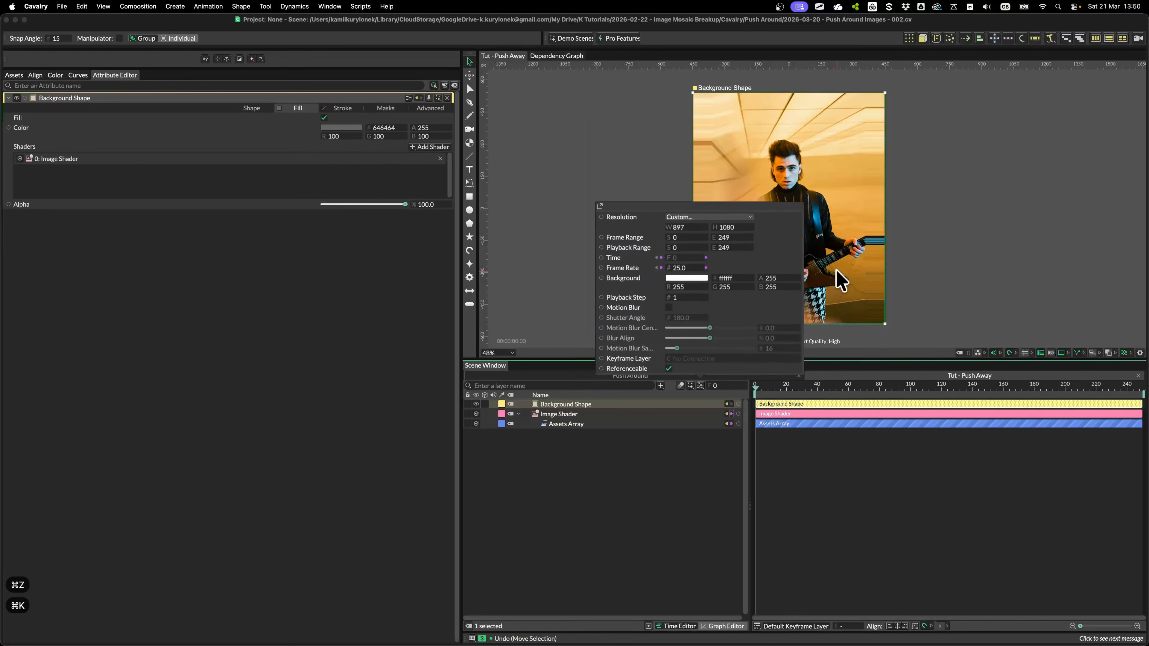
drag(732, 232, 520, 249)
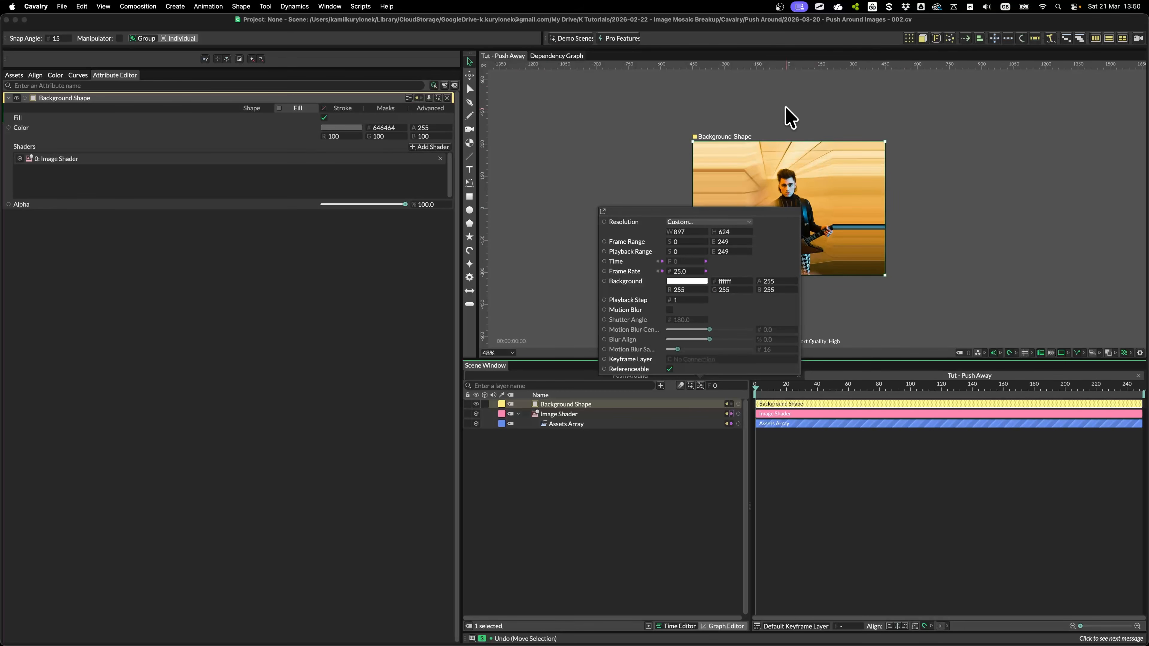
click(696, 125)
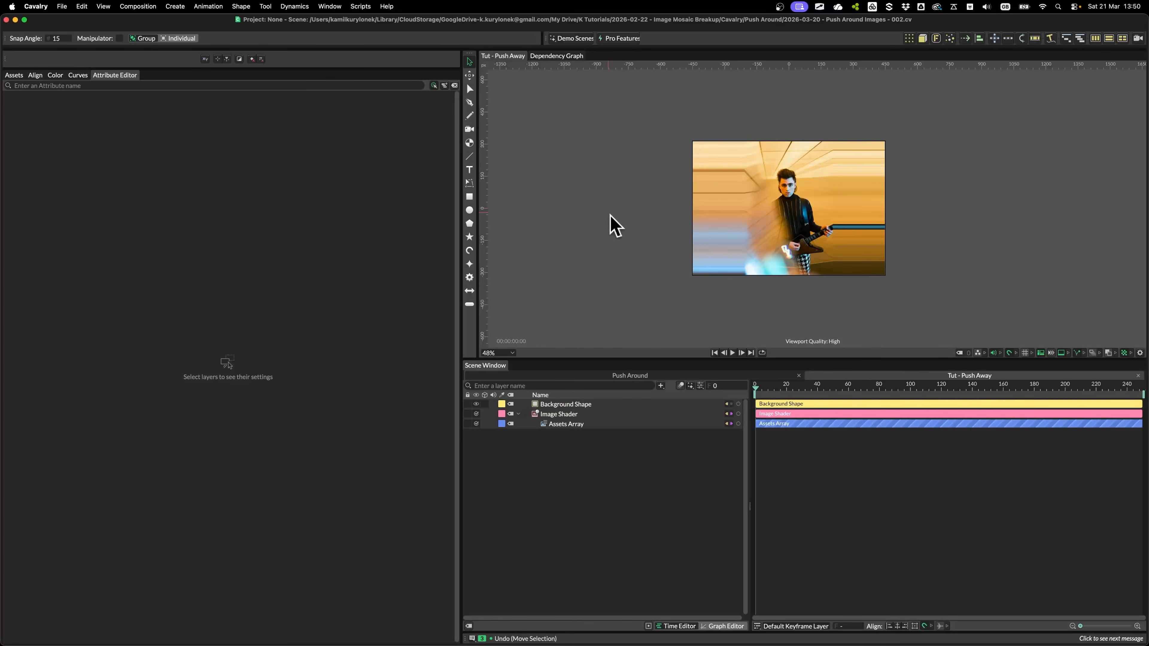
key(super+z)
key(super+z)
key(super+z)
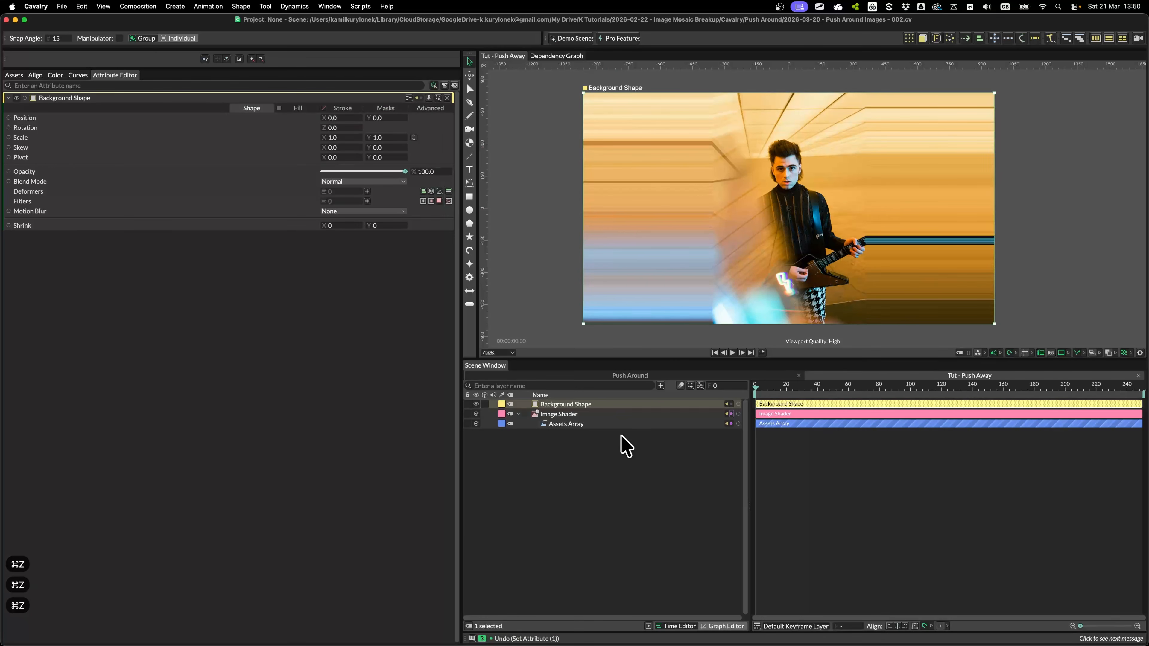
key(super+k)
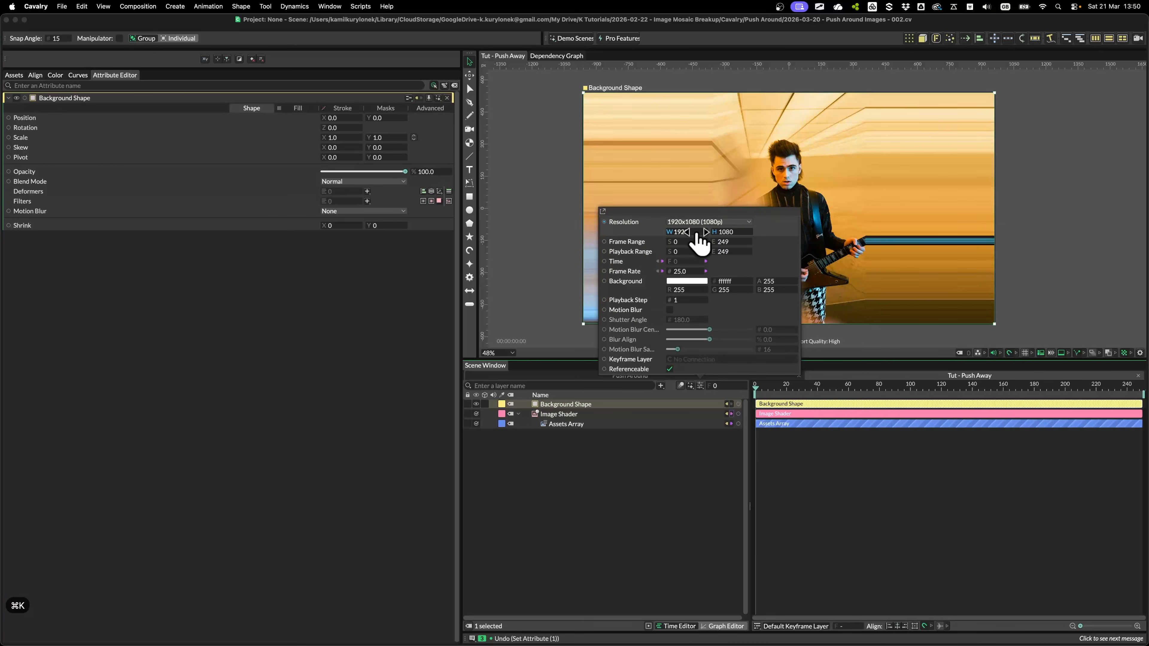
click(620, 514)
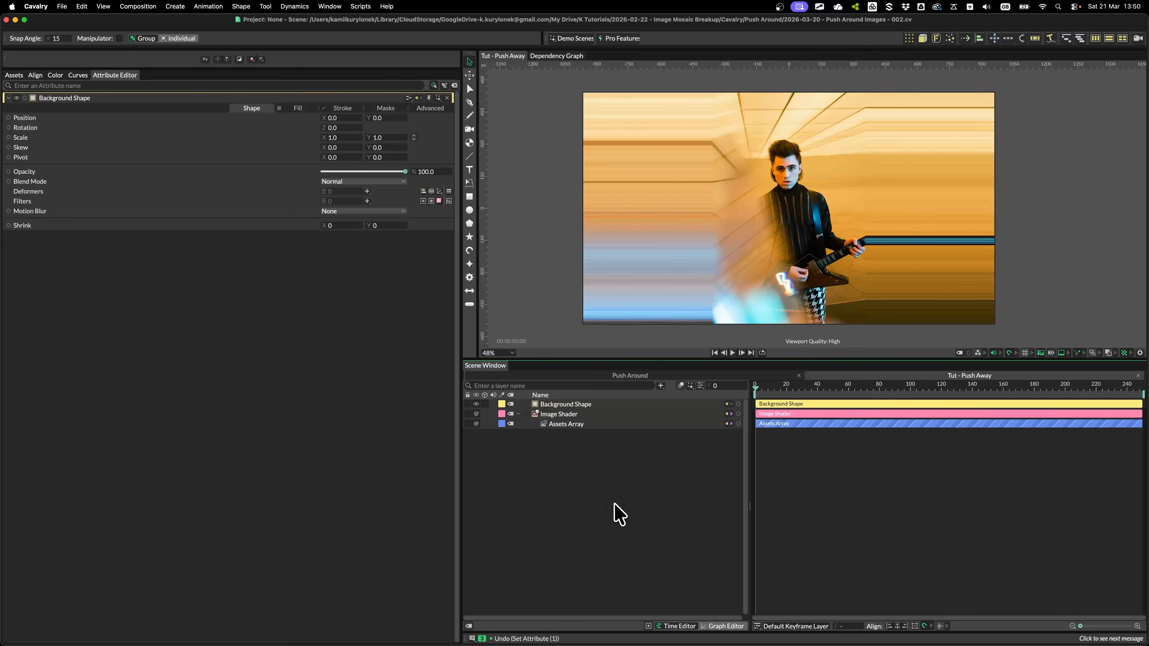
Nest the Image Shader with its array under the Background Shape and select the shader to show its attributes.
click(562, 406)
click(563, 414)
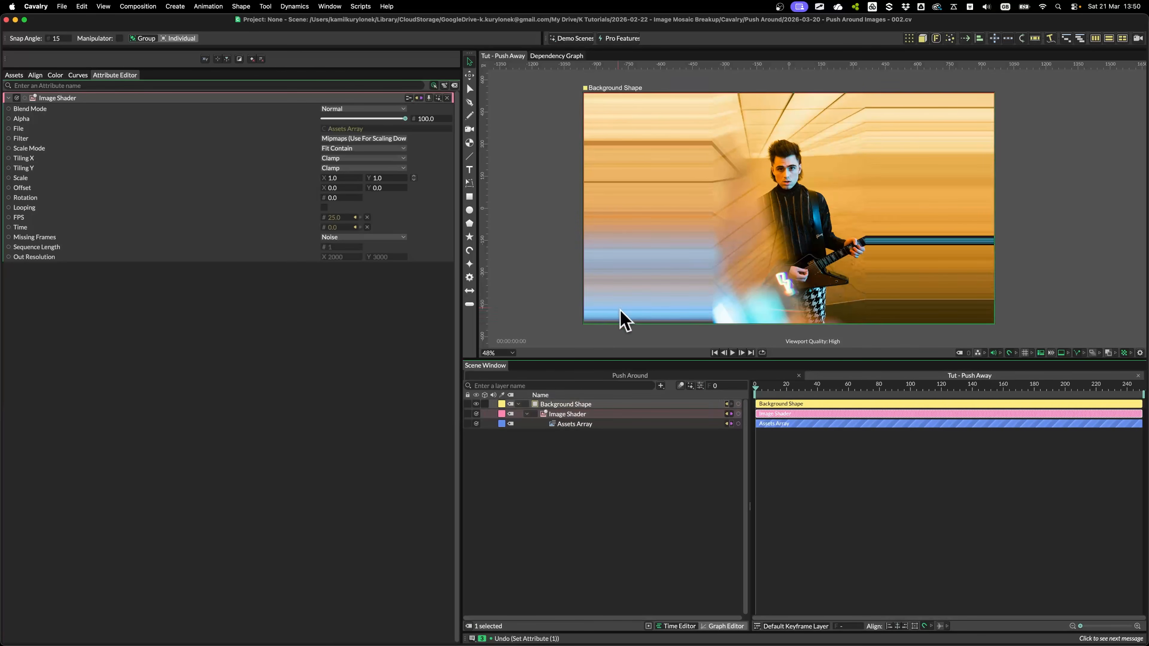
scroll(564, 194, up, 2)
drag(618, 210, 646, 186)
key(ctrl+Tab)
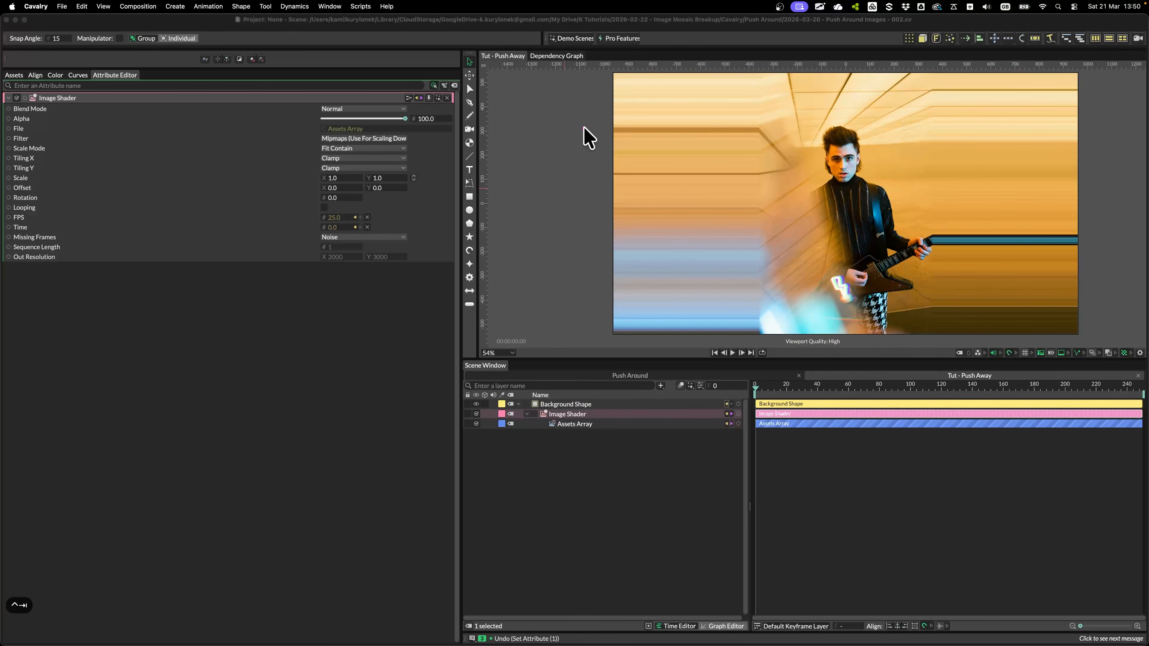
drag(603, 68, 776, 337)
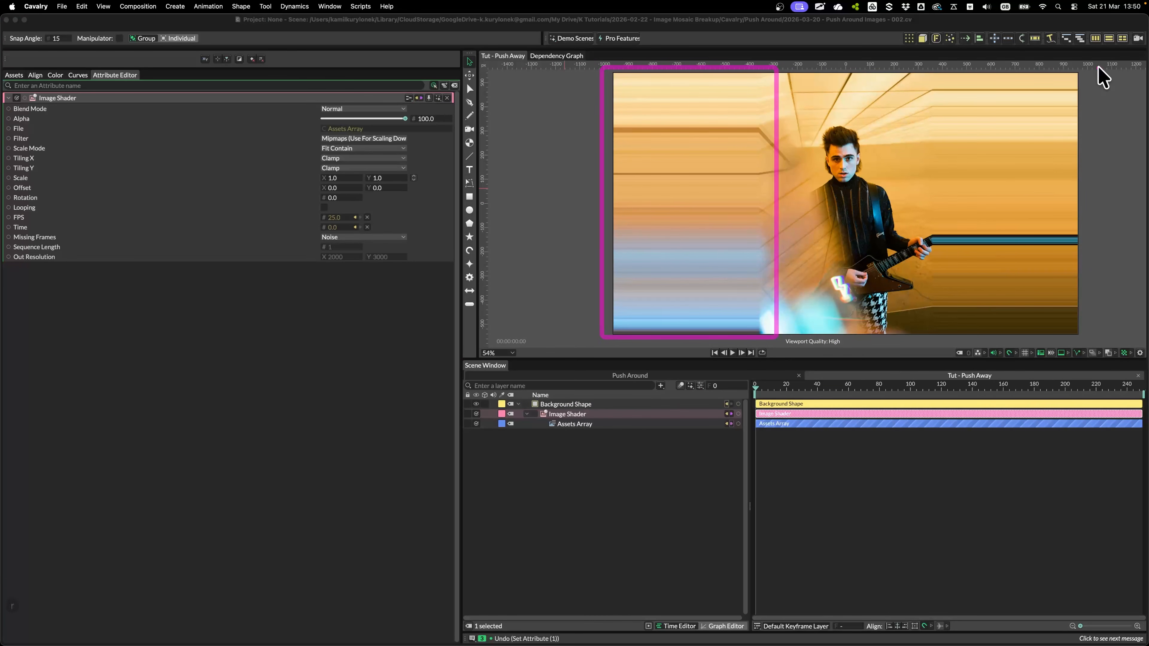
drag(1101, 69, 889, 340)
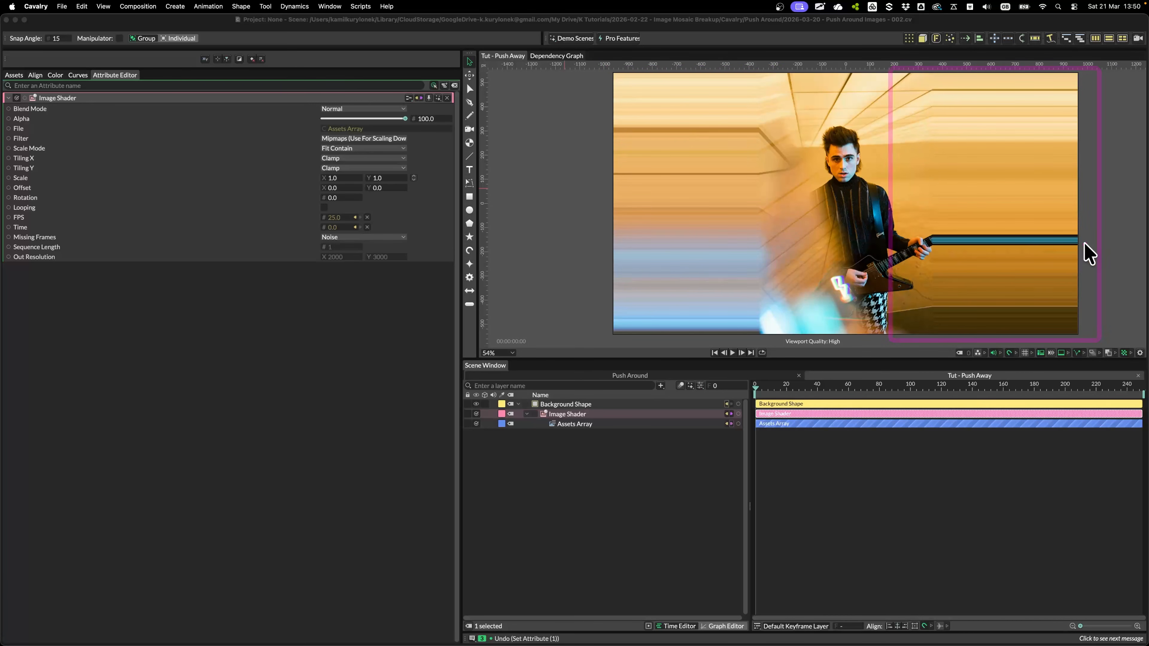
key(ctrl+Tab)
key(ctrl+Tab)
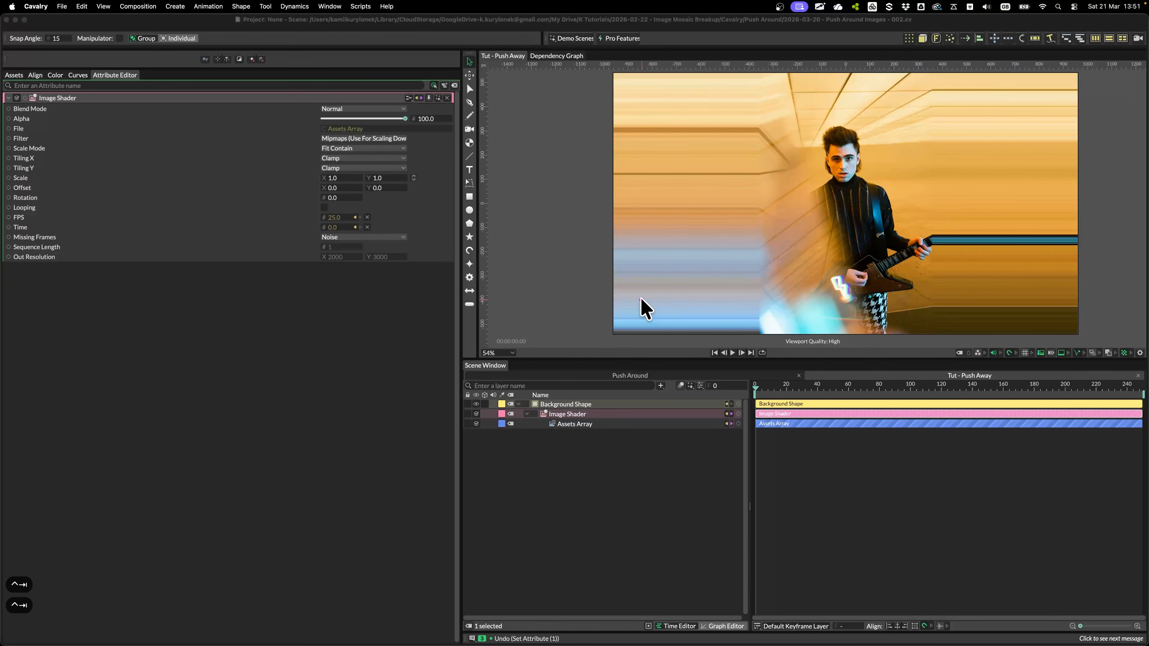
mouse_move(760, 76)
mouse_down()
mouse_move(853, 290)
mouse_move(934, 335)
mouse_up()
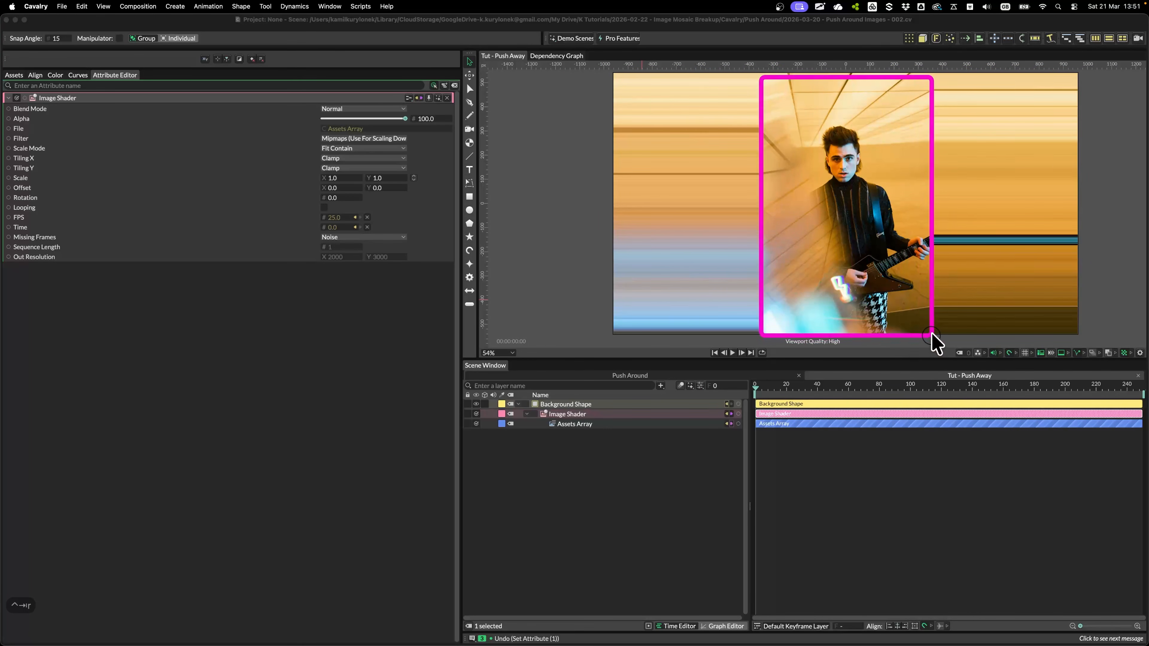
key(ctrl+Tab)
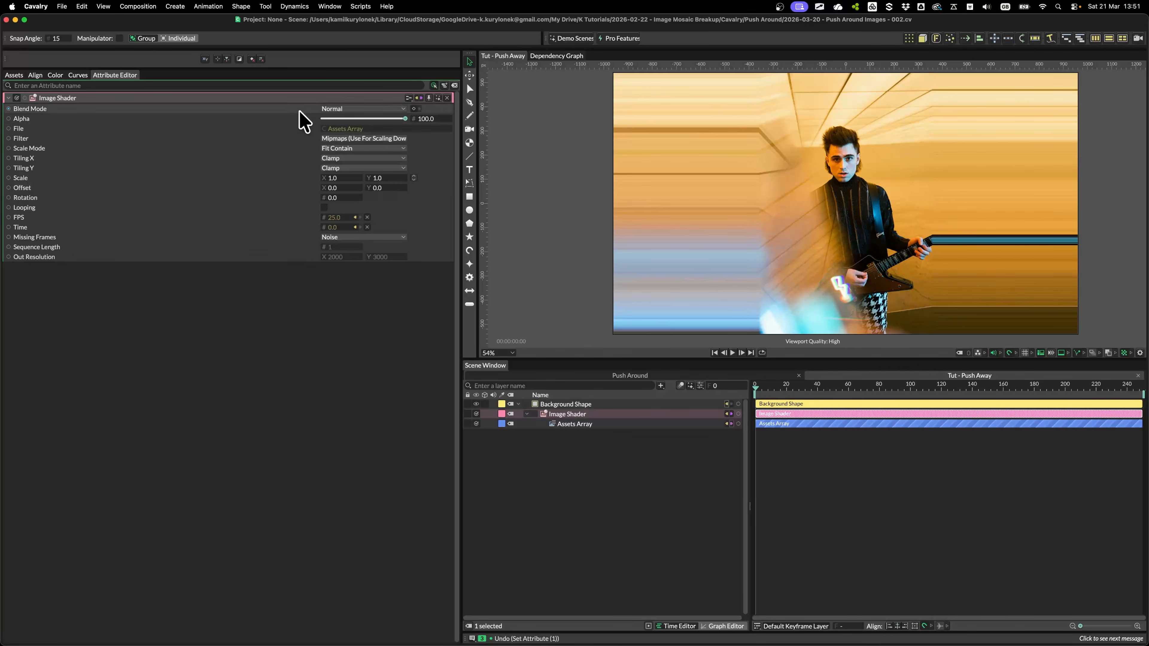
Try the Fit Width scale mode on the Image Shader.
click(374, 149)
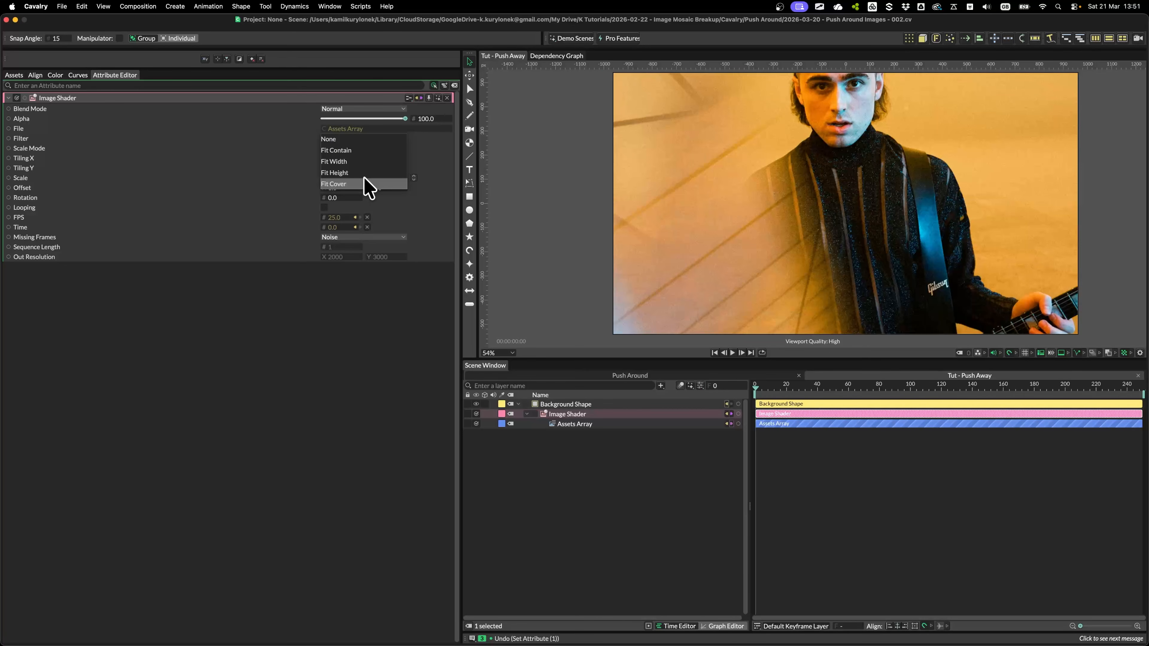
click(351, 161)
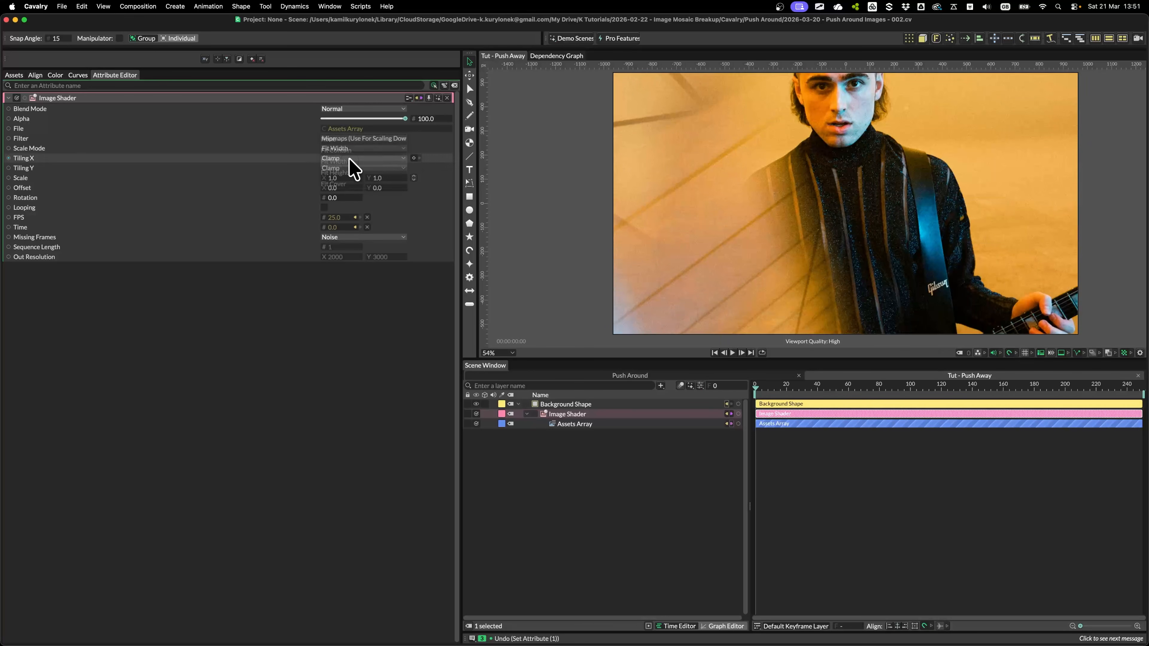
scroll(623, 193, down, 3)
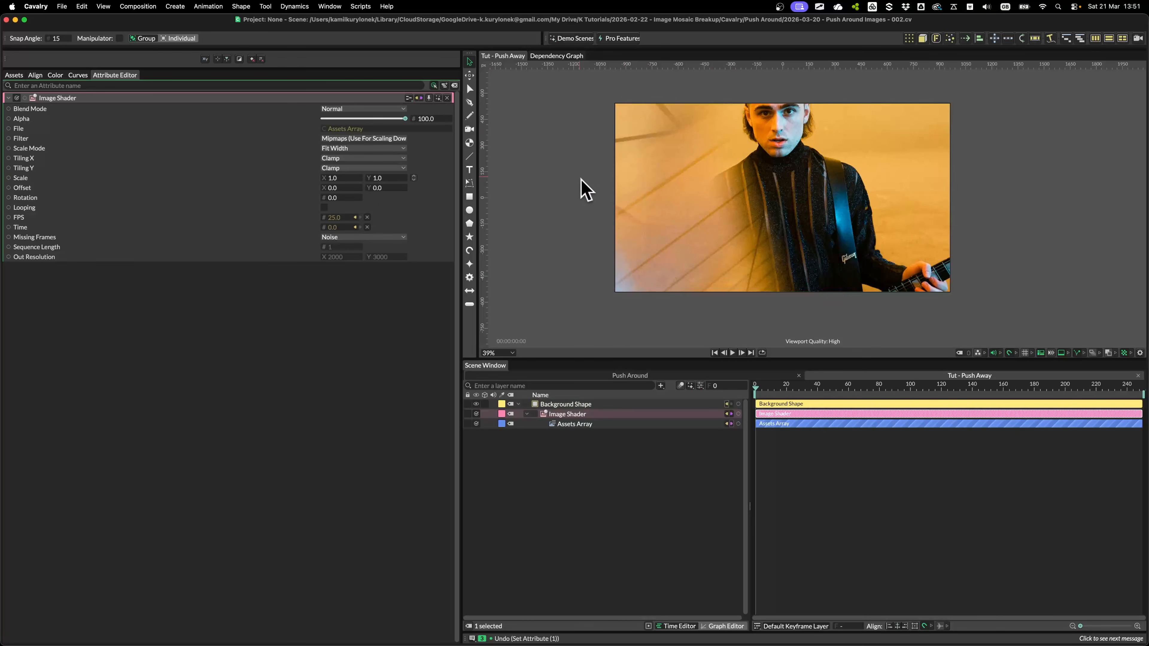
key(ctrl+alt+a)
drag(624, 207, 944, 210)
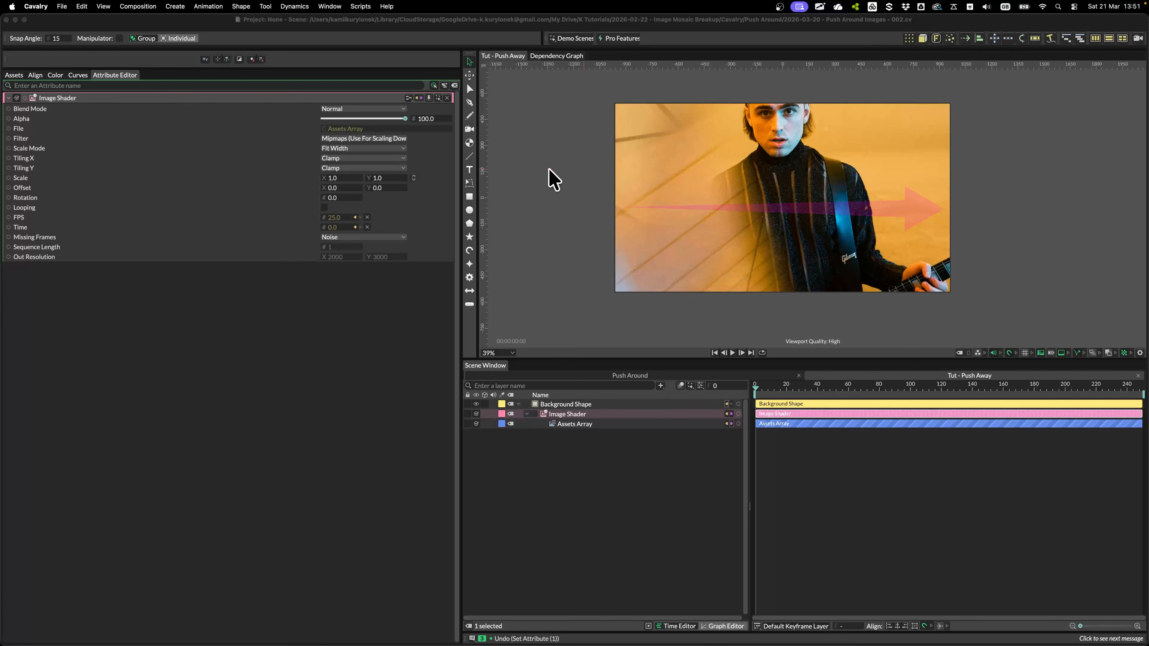
Set the Image Shader's Scale Mode to Fit Cover.
key(ctrl+Tab)
click(382, 149)
click(372, 172)
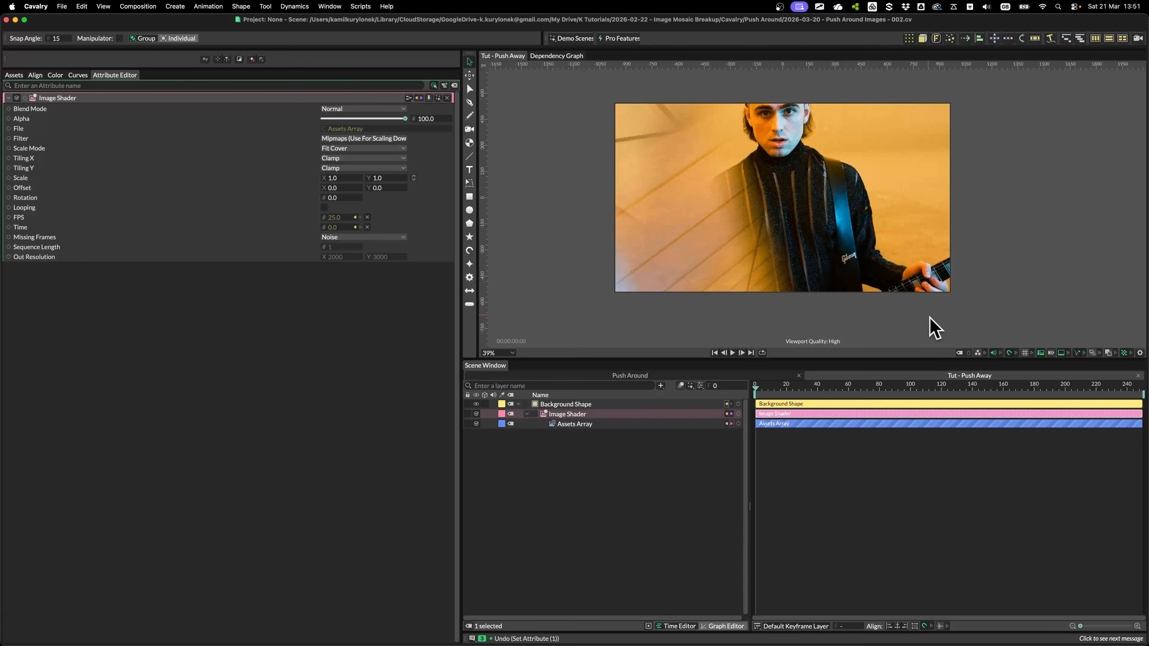
Add a Rectangle Shape and assign it as a track matte of the Background Shape.
click(636, 149)
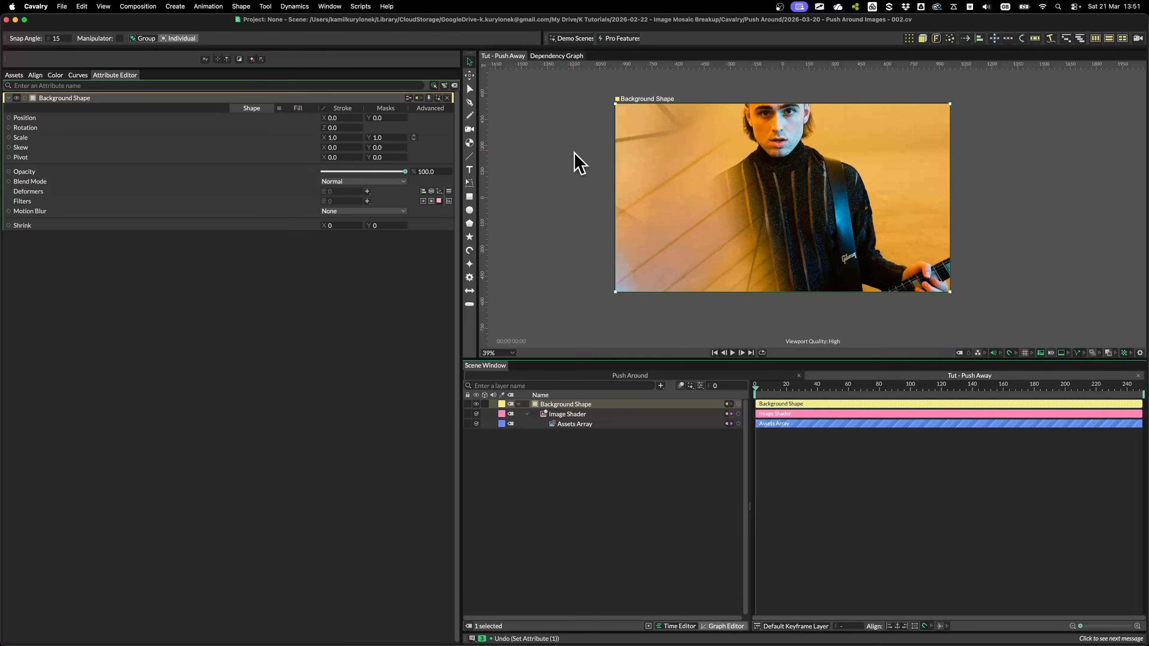
scroll(726, 200, up, 3)
drag(750, 187, 750, 195)
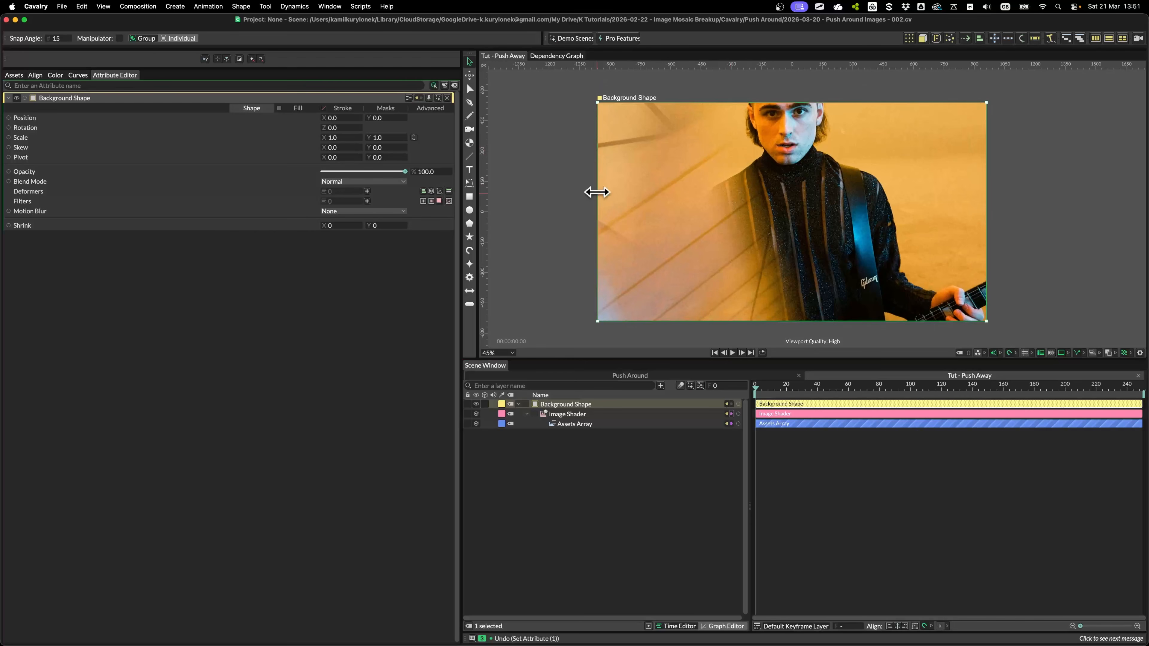
click(469, 196)
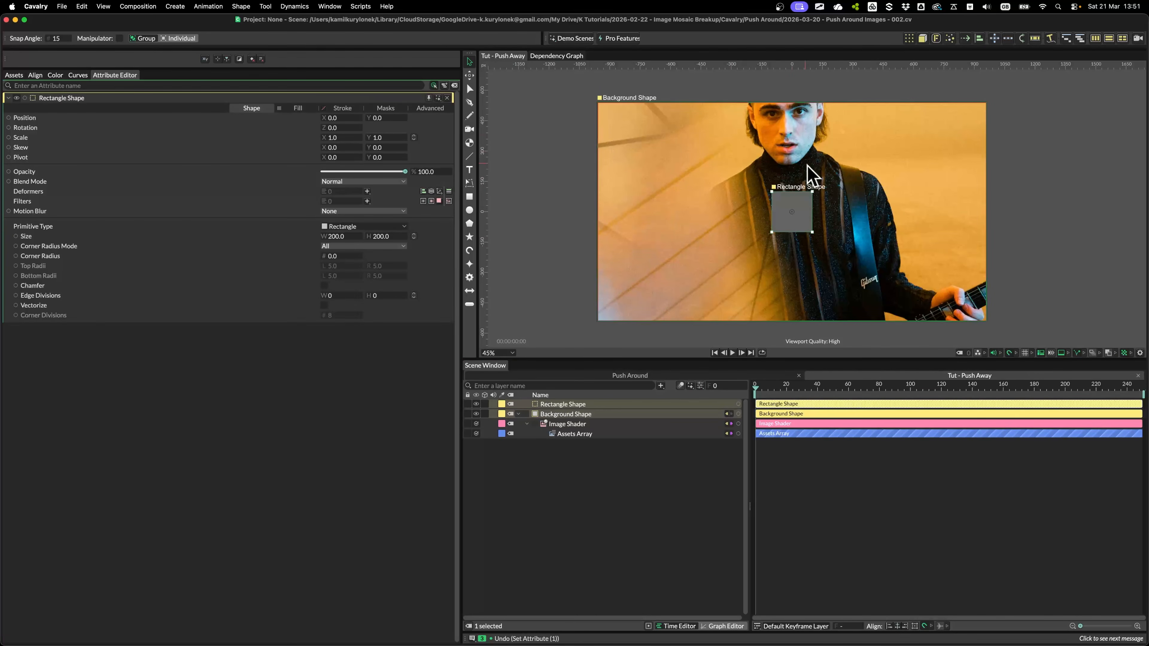
click(571, 413)
click(391, 109)
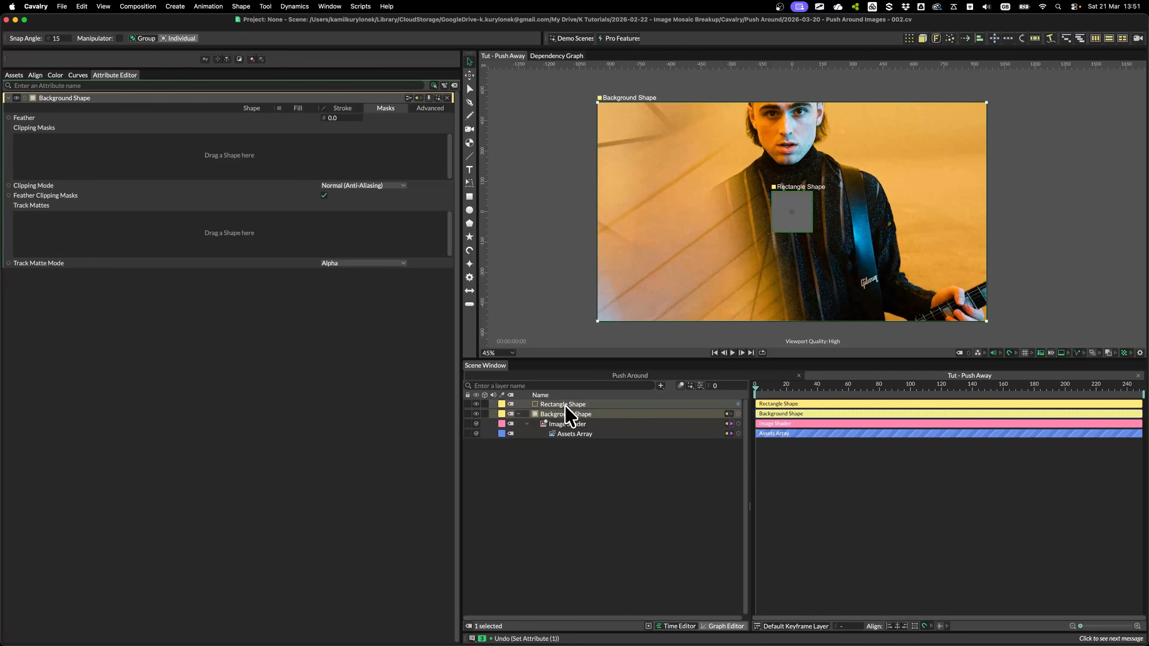
drag(564, 406, 339, 240)
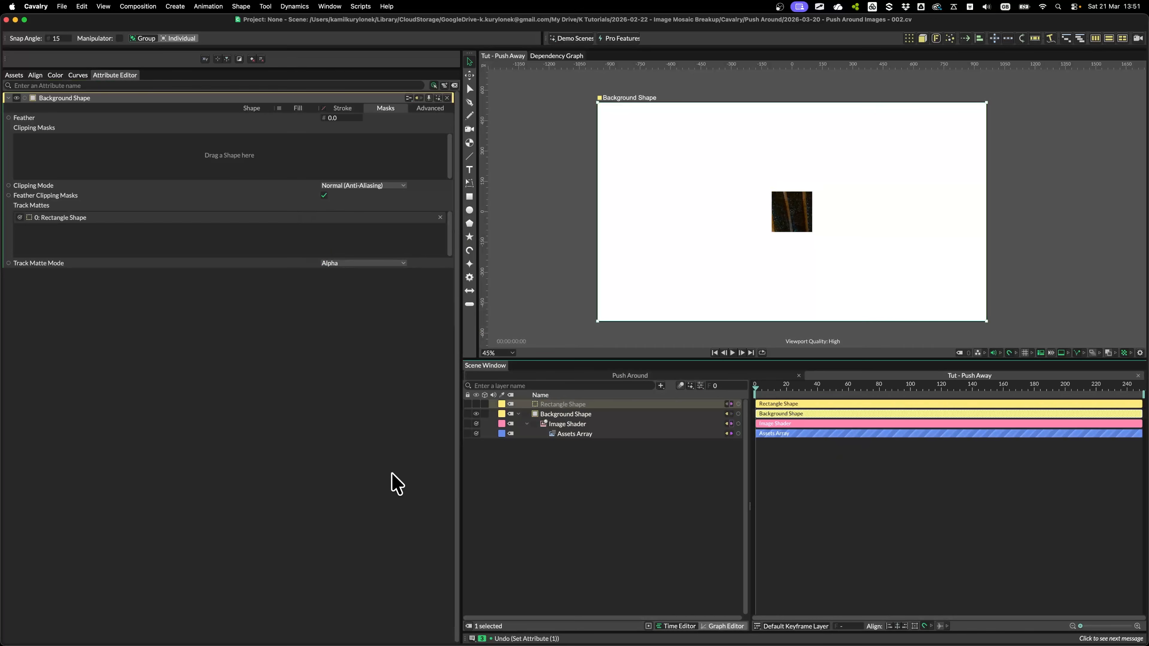
Set the Rectangle Shape's size to 550 by 550.
click(565, 404)
click(252, 109)
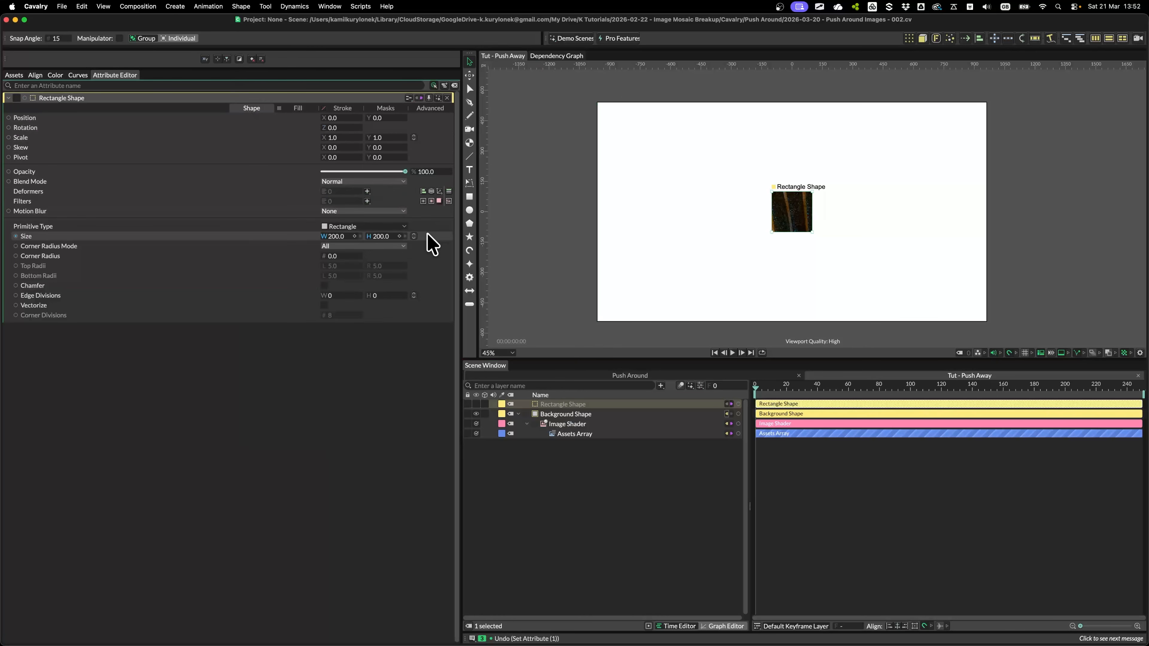
drag(385, 236, 542, 239)
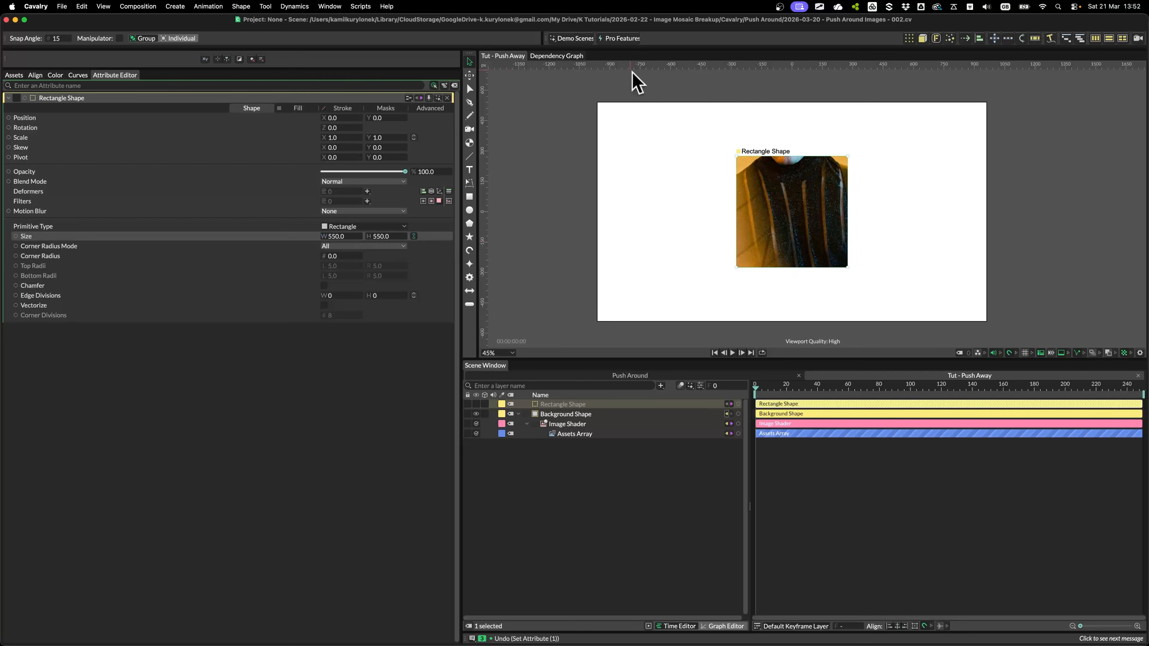
Try moving the rectangle matte to reveal other parts of the image, and undo the position changes.
drag(340, 119, 452, 131)
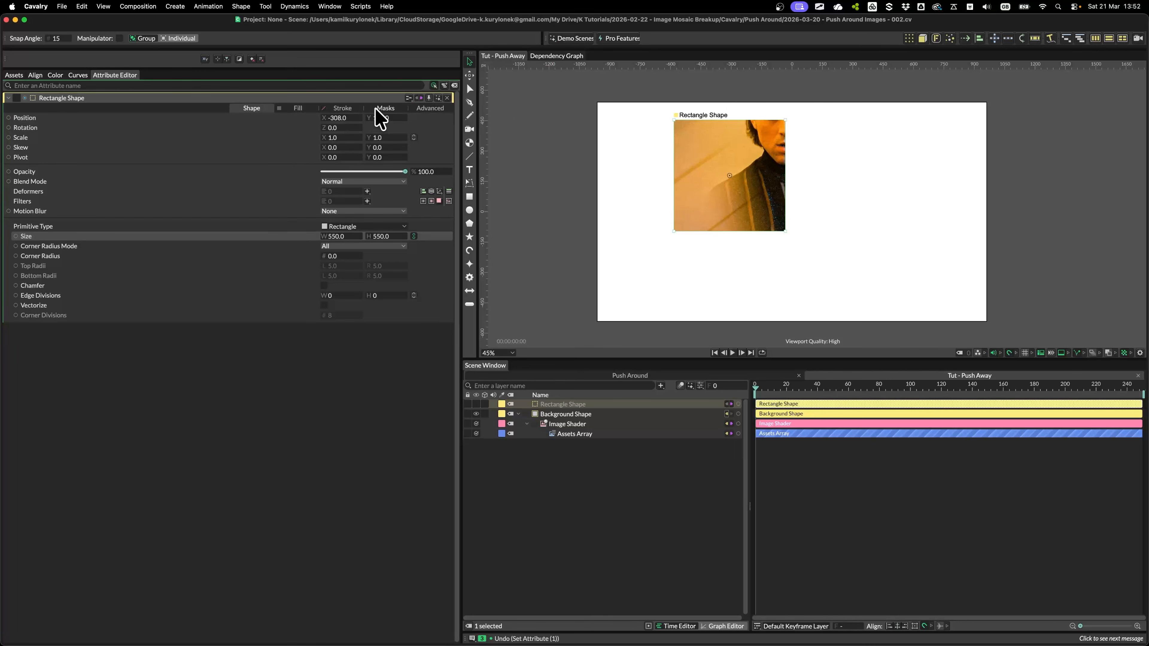
drag(335, 118, 450, 136)
key(super+z)
key(super+z)
key(super+z)
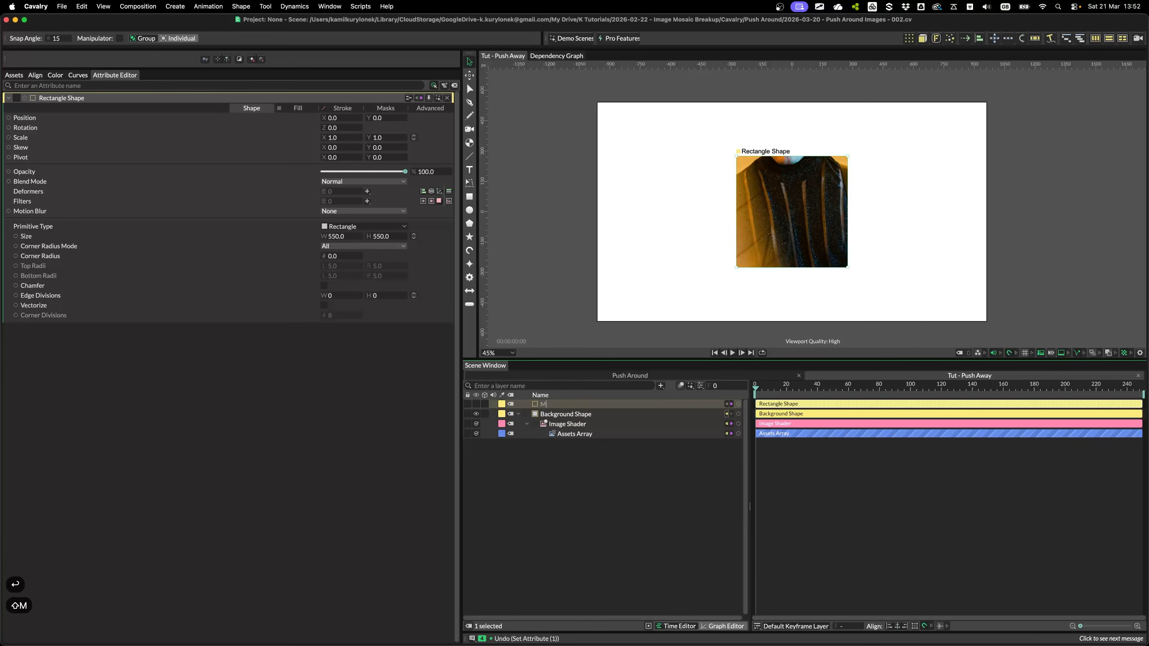
Rename the rectangle as Mask, and group it with the Background Shape under the name Image Tile.
shift+click(581, 421)
key(super+g)
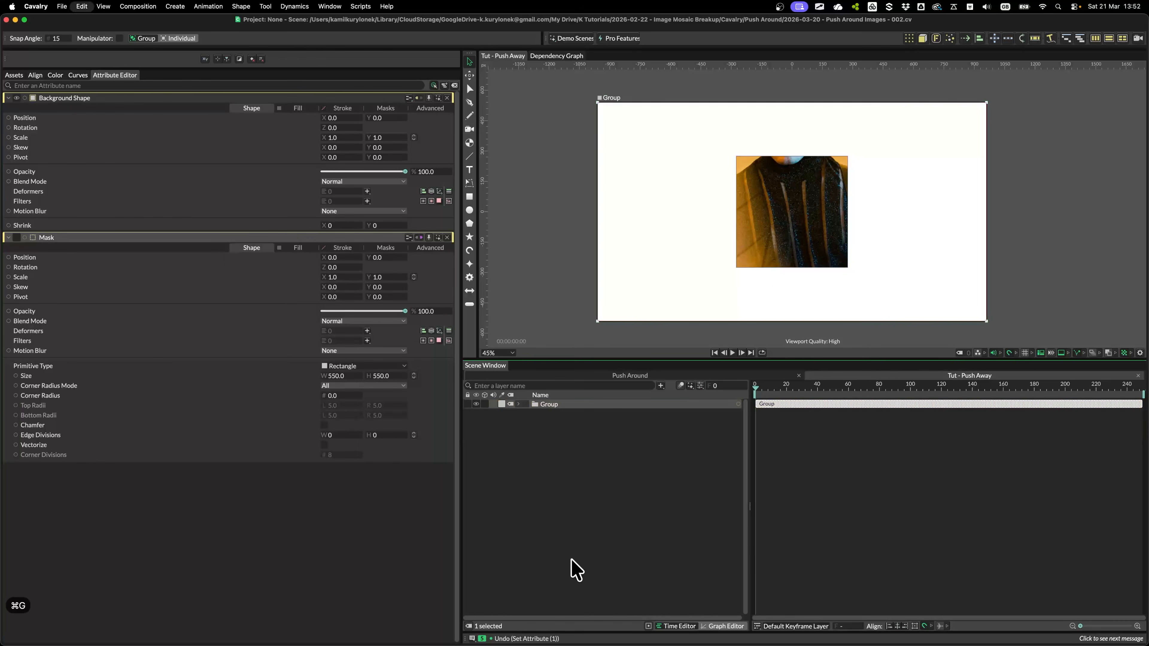
key(Return)
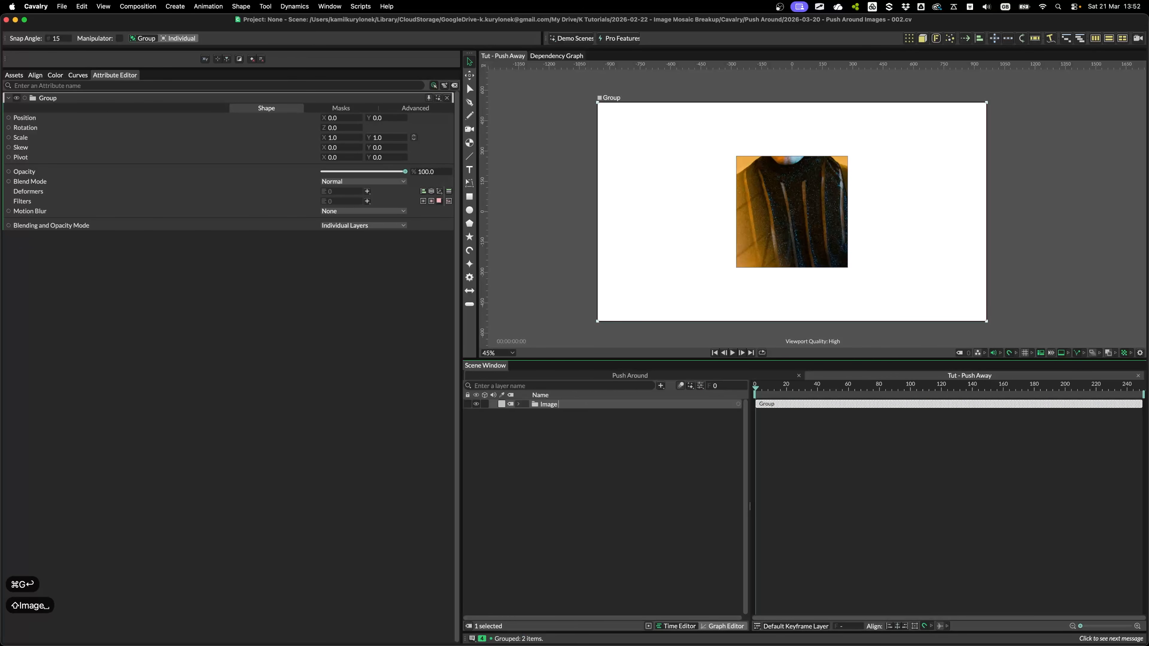
click(519, 404)
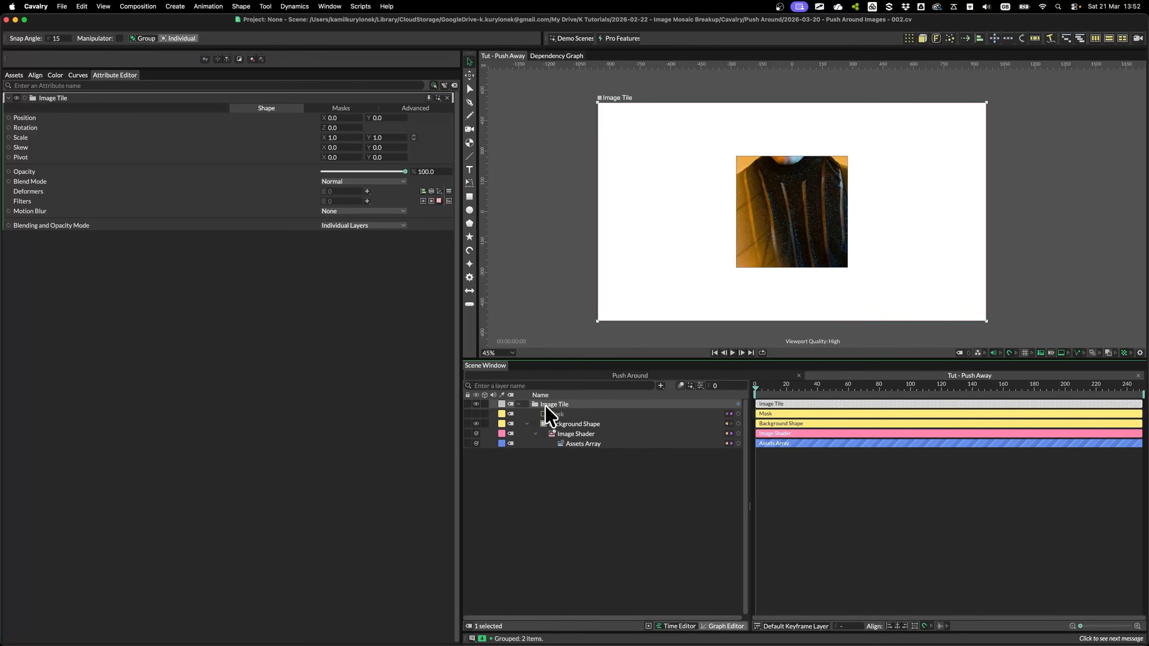
Add a Duplicator to the Image Tile group, using a Sort distribution with the grid's Size Mode set to Step.
click(910, 39)
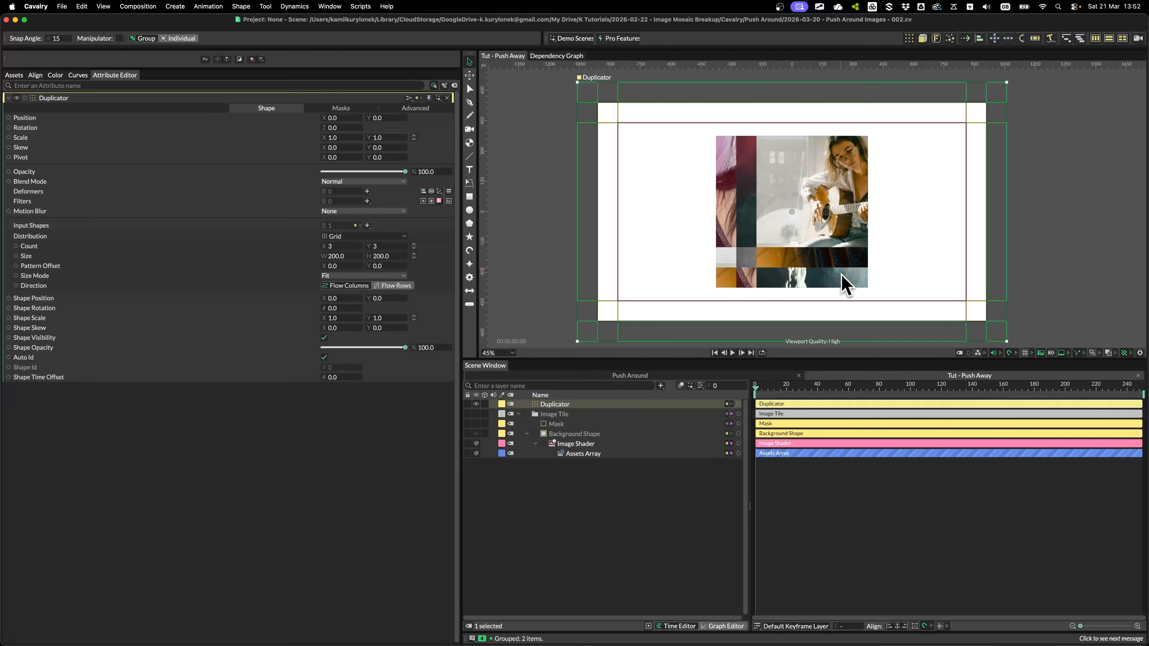
click(392, 235)
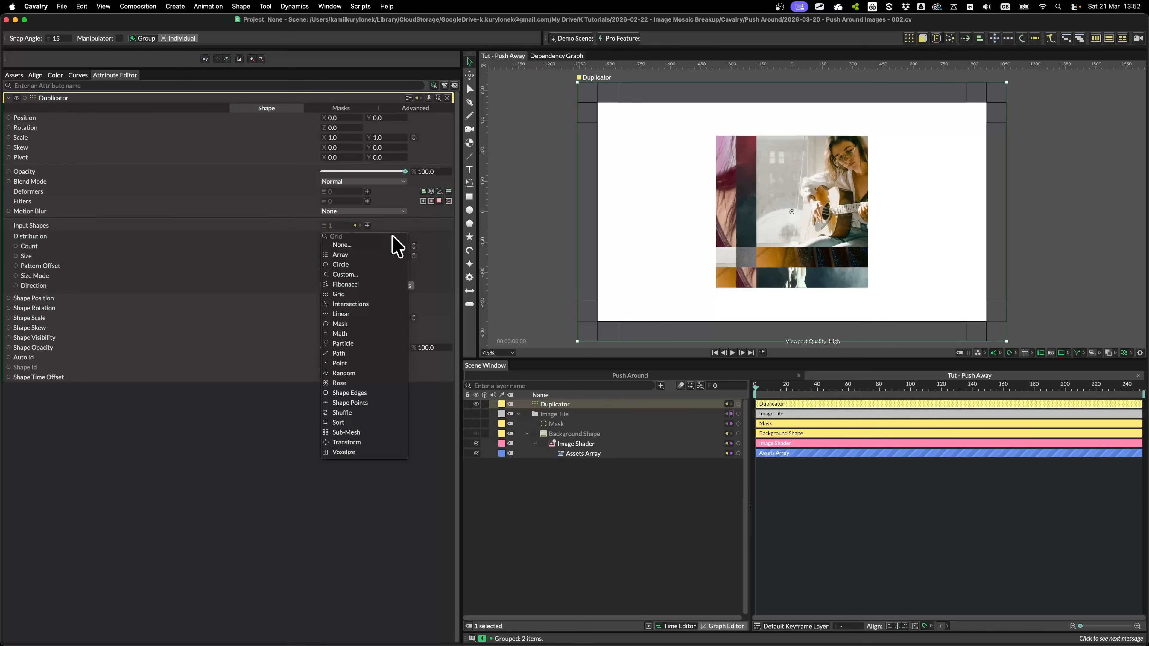
click(339, 423)
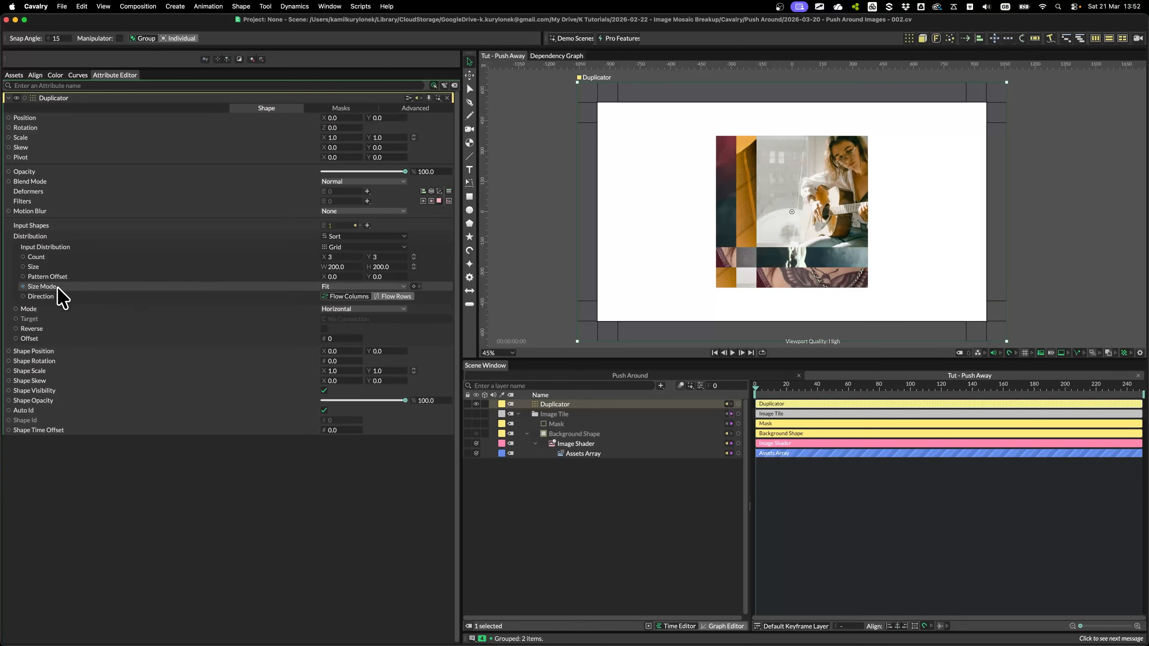
click(327, 288)
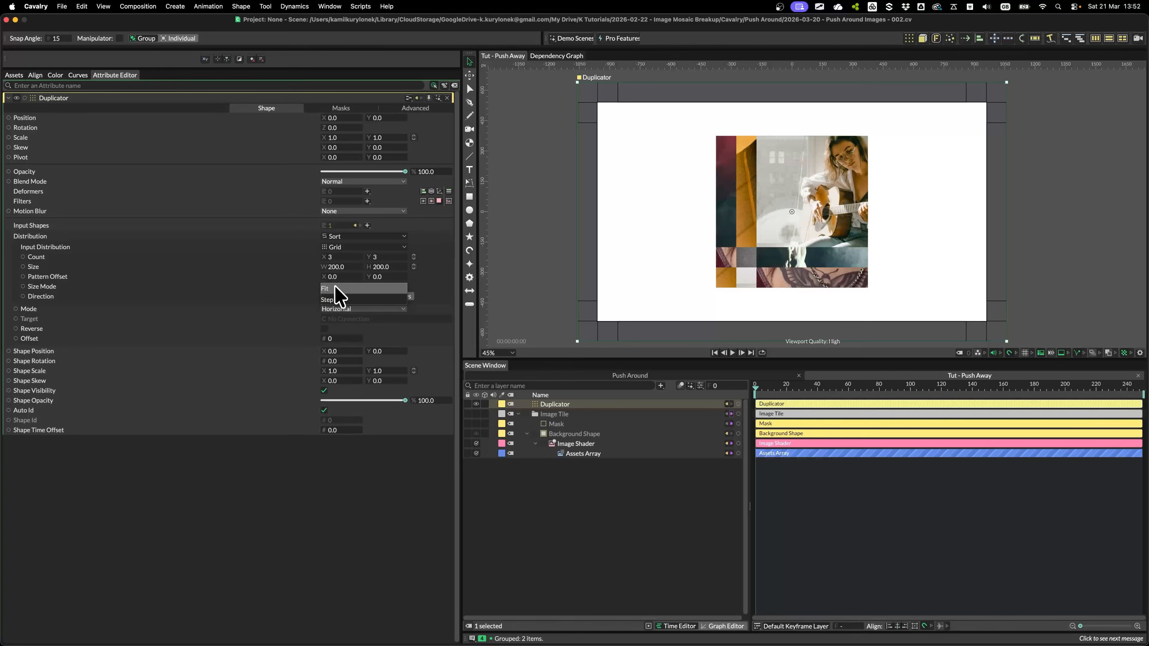
click(343, 299)
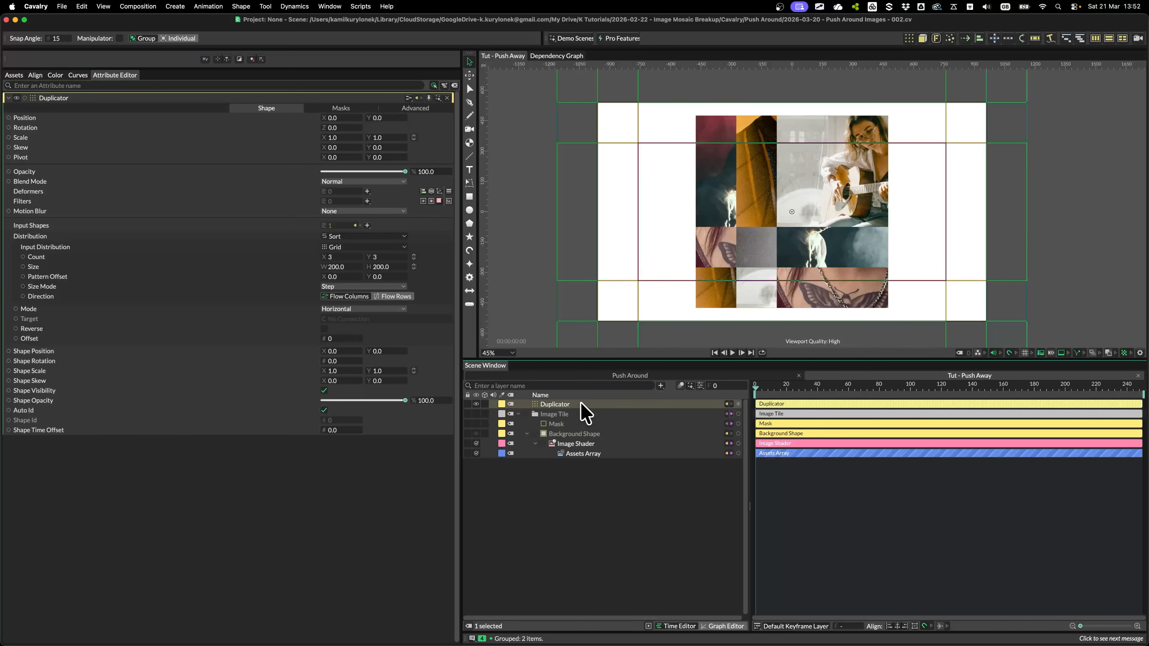
Duplicate the Duplicator, naming the original Image Mosaic and the copy Mask Grid.
key(super+d)
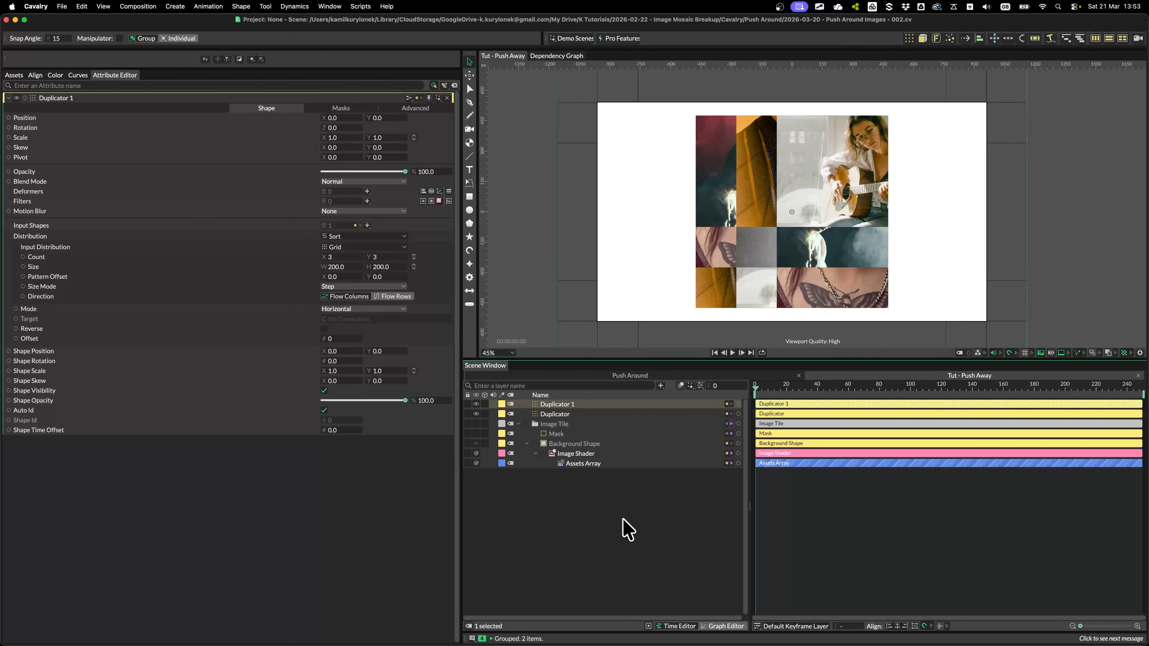
click(566, 414)
text(Imga)
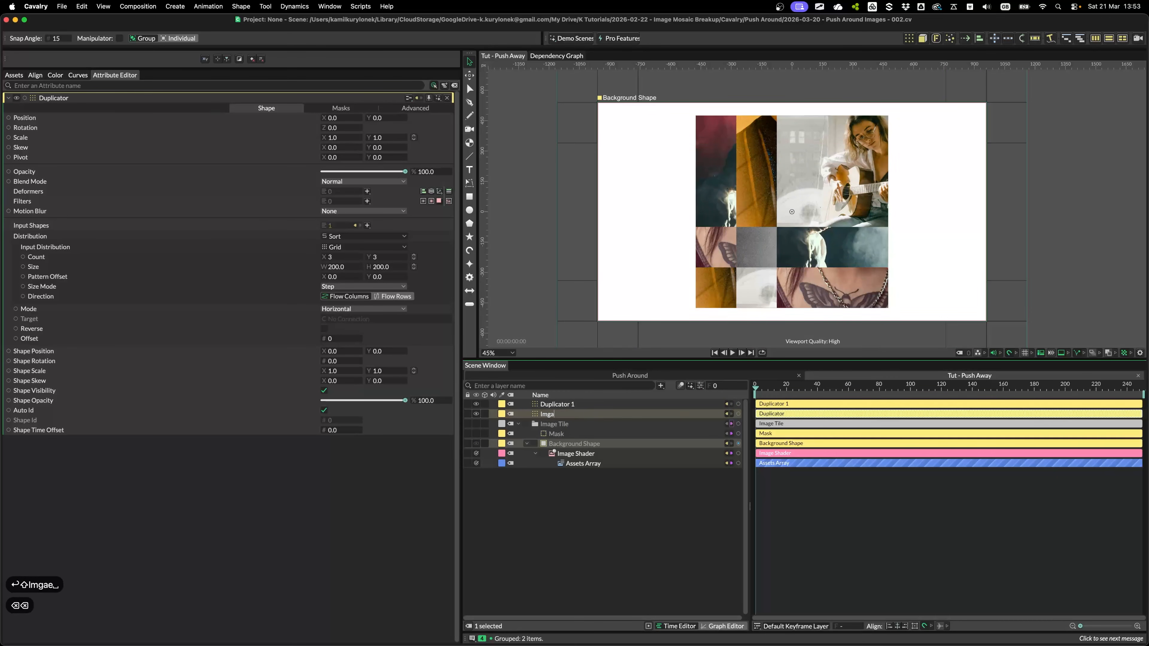
key(BackSpace)
key(BackSpace)
text(age Mosaic)
key(Return)
key(Up)
key(Return)
text(Mask Grid)
key(Return)
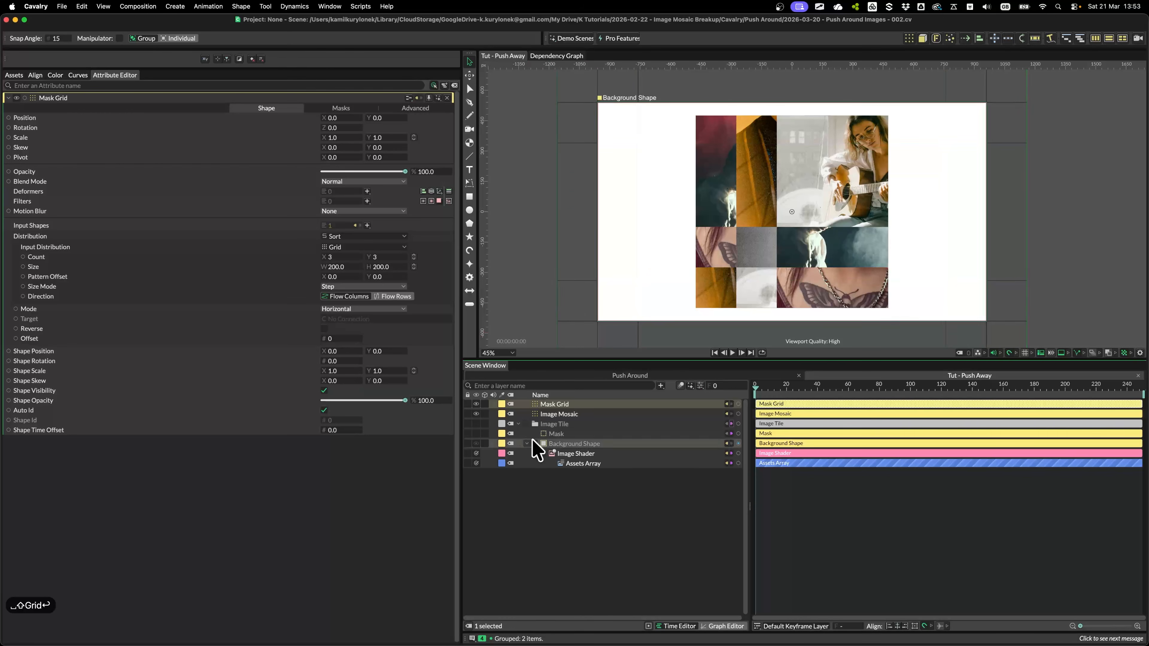
Change the Image Mosaic layer's label colour to green.
click(549, 415)
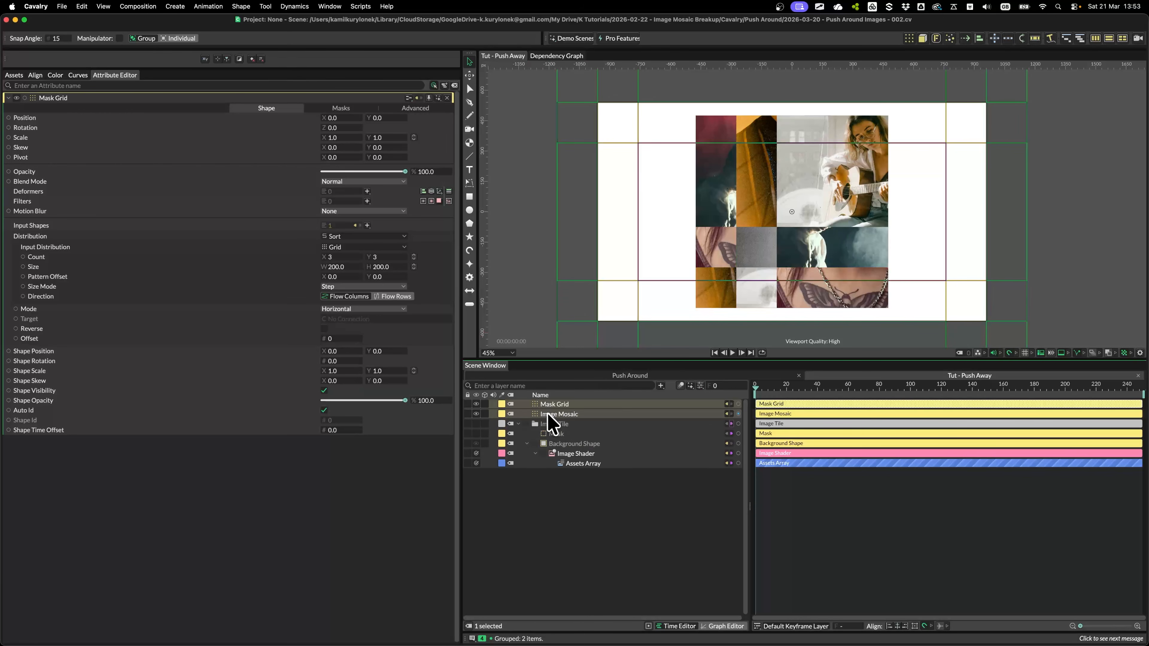
click(503, 414)
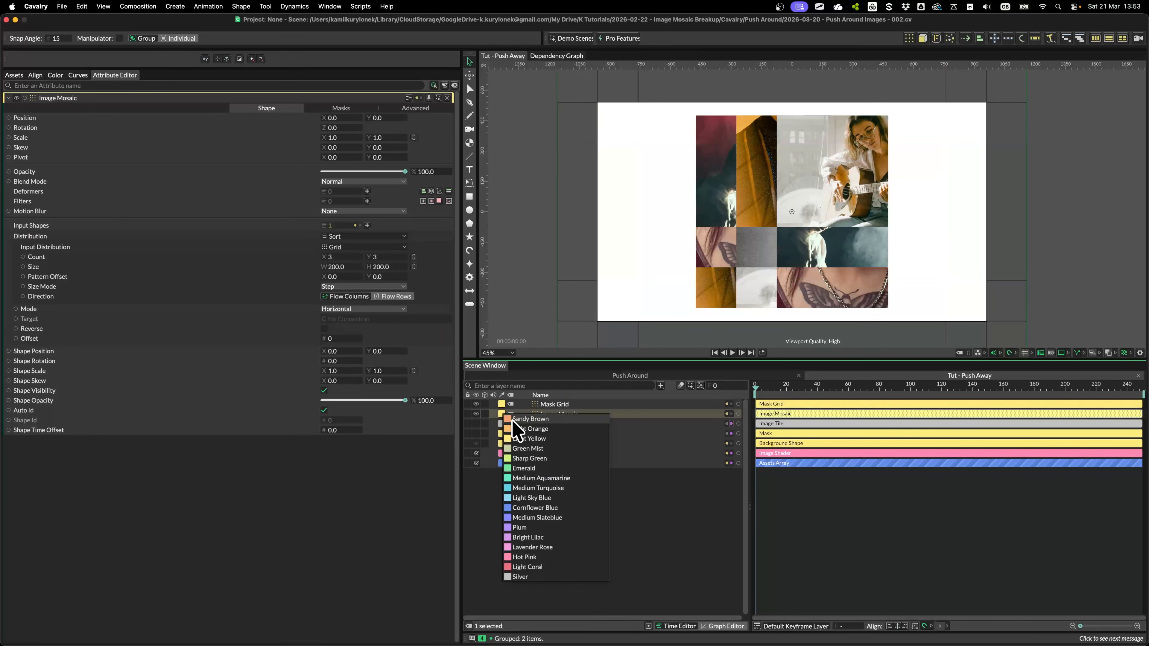
click(520, 473)
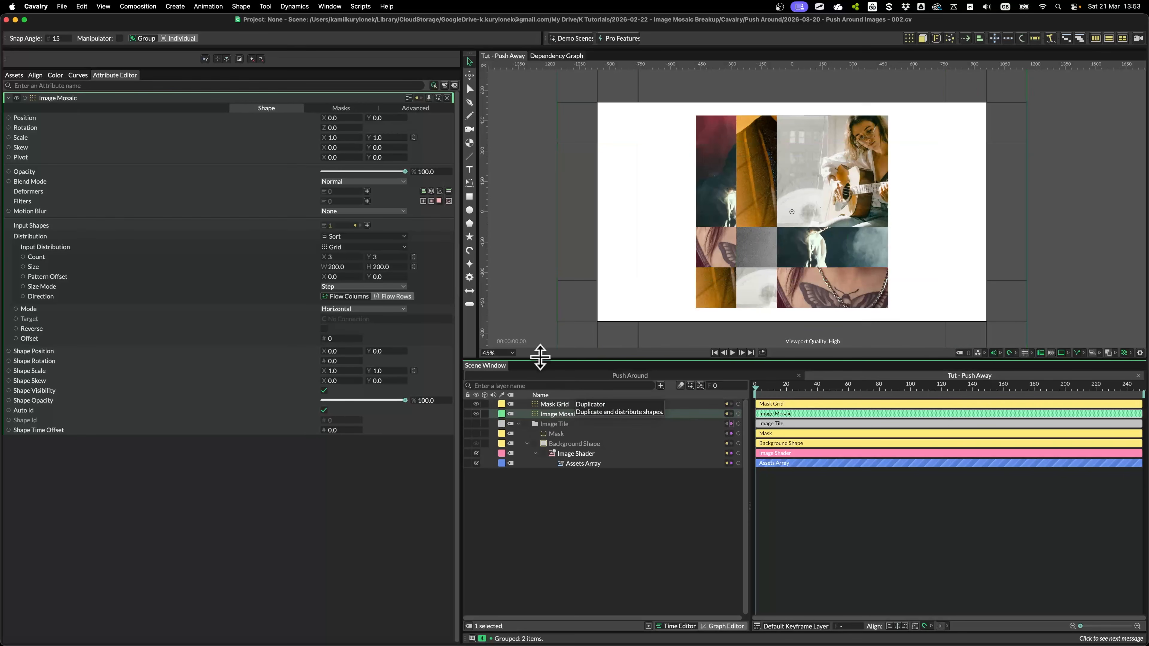
Pin the Image Mosaic attributes and connect its grid Count to the Mask Grid's Count.
click(429, 98)
click(568, 405)
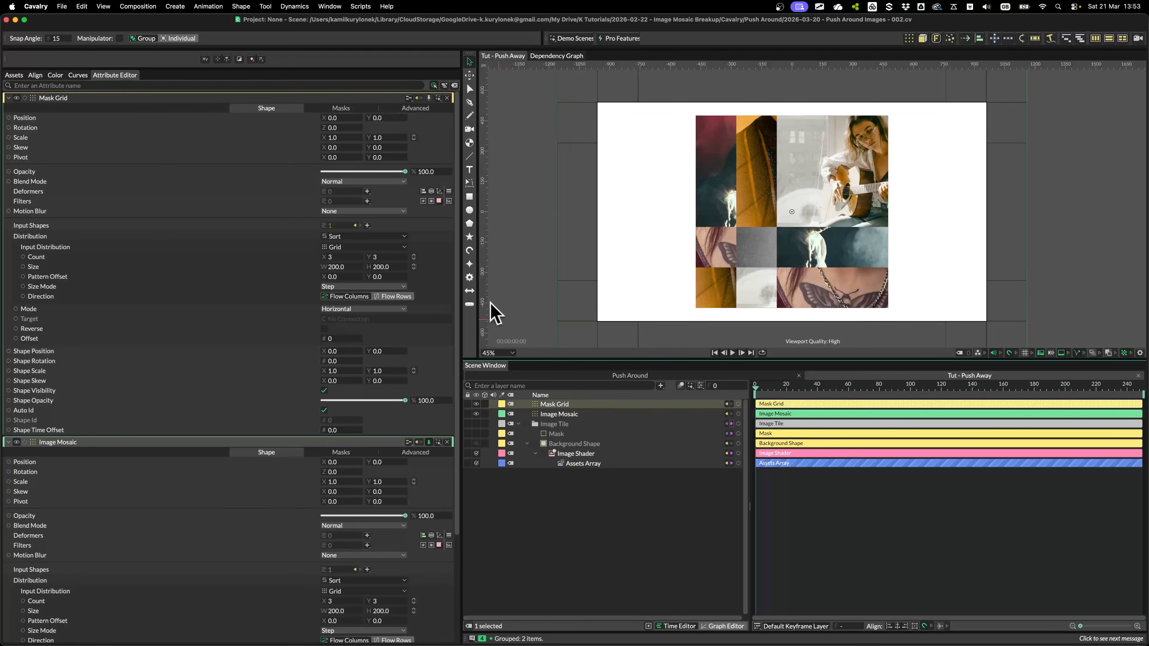
scroll(146, 462, down, 3)
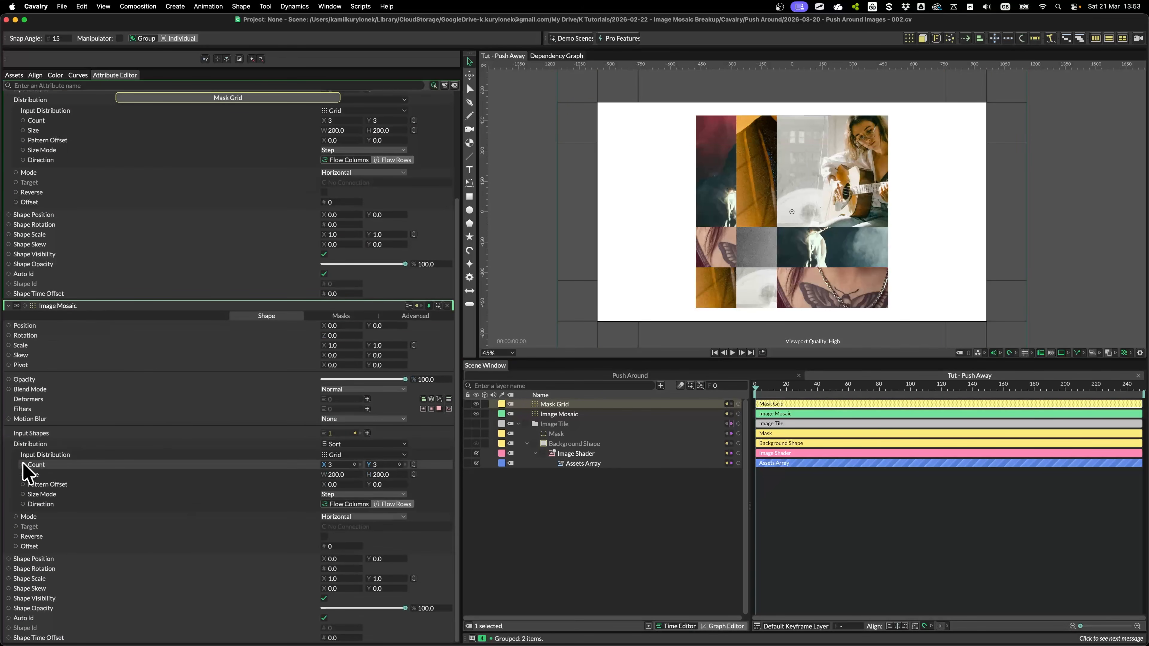
drag(24, 465, 38, 123)
scroll(180, 146, up, 3)
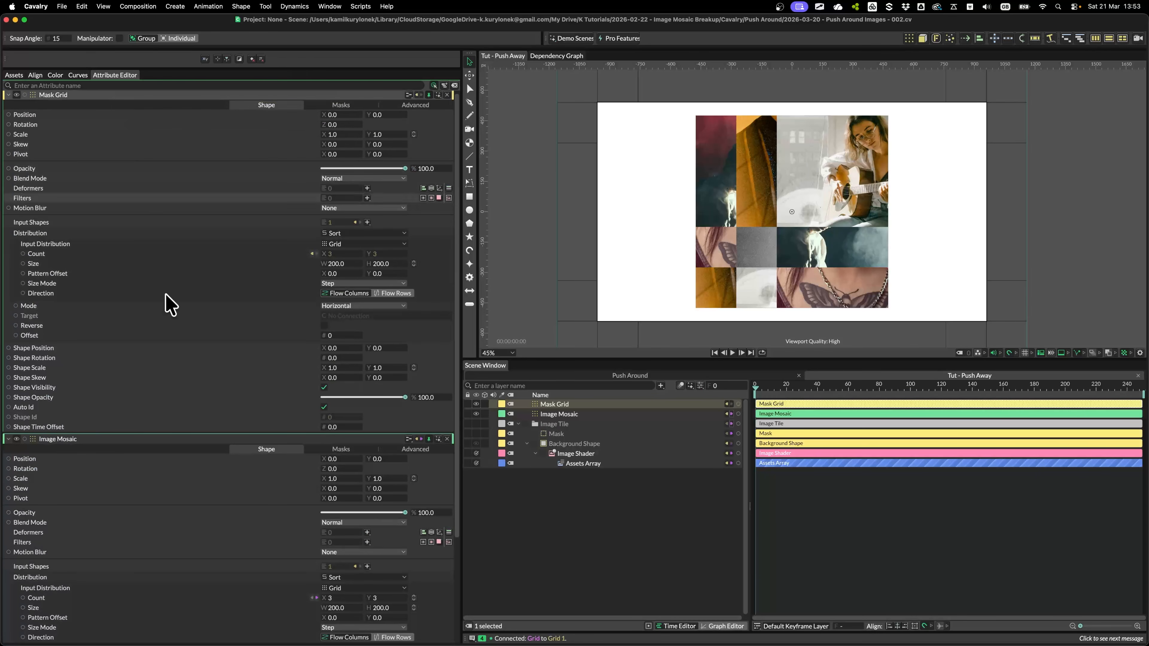
scroll(171, 306, down, 3)
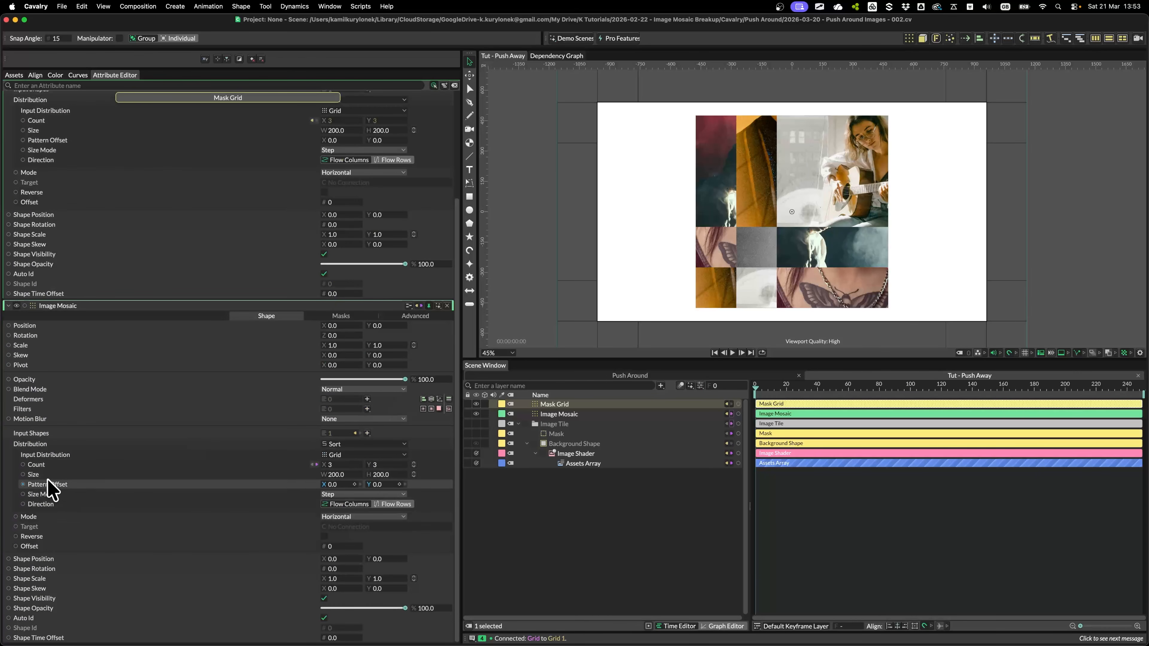
Connect the Image Mosaic grid's Size to the Mask Grid's grid Size.
drag(23, 474, 33, 267)
scroll(223, 470, up, 3)
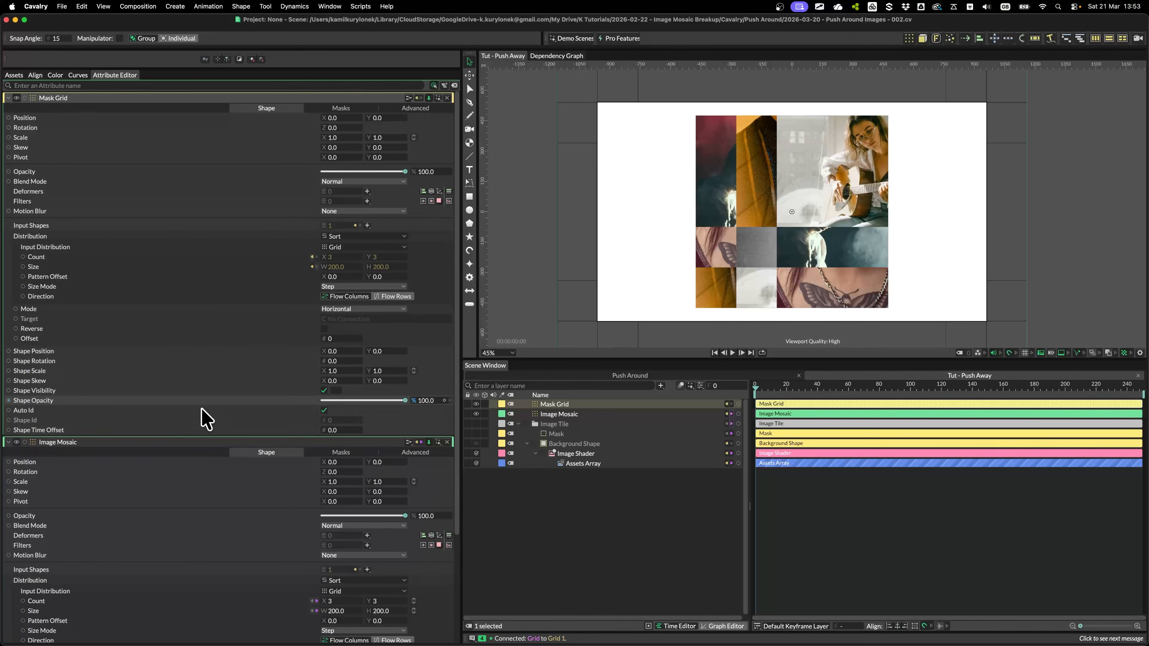
click(488, 415)
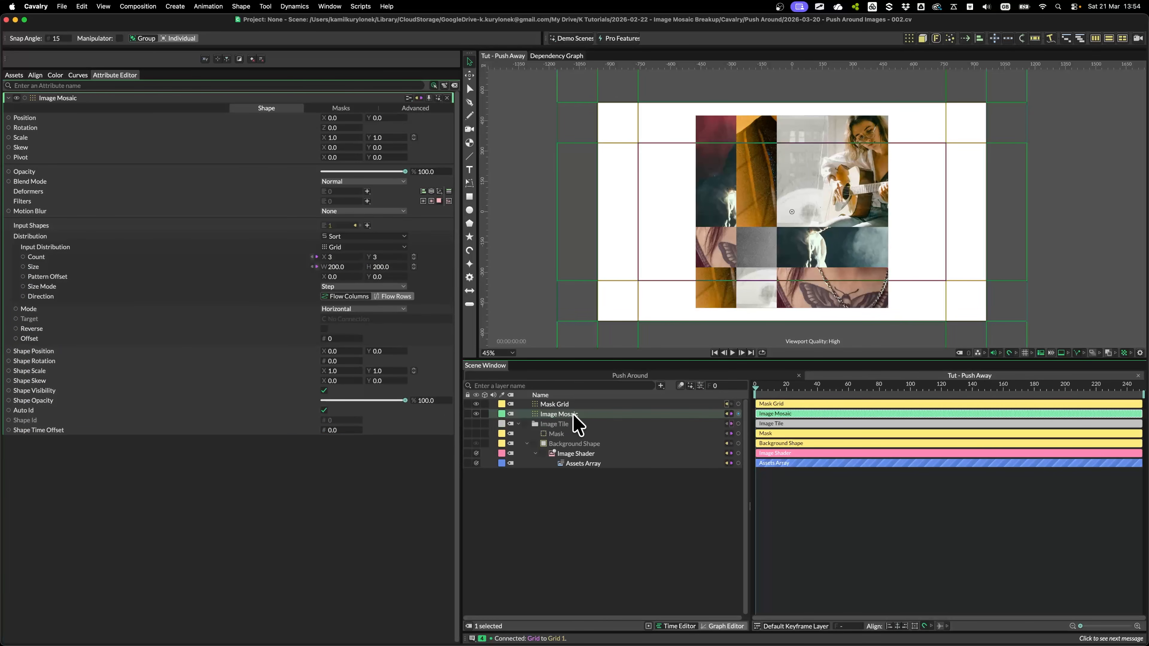
Replace the Image Tile input shape of the Mask Grid with the Mask shape.
click(562, 404)
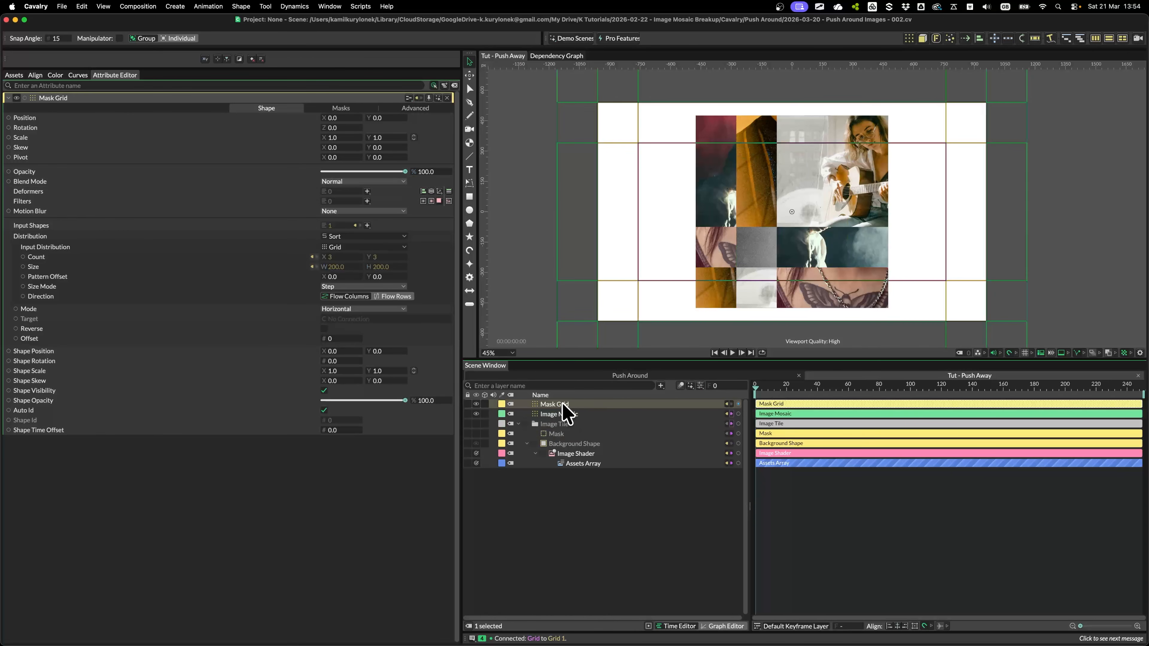
click(356, 225)
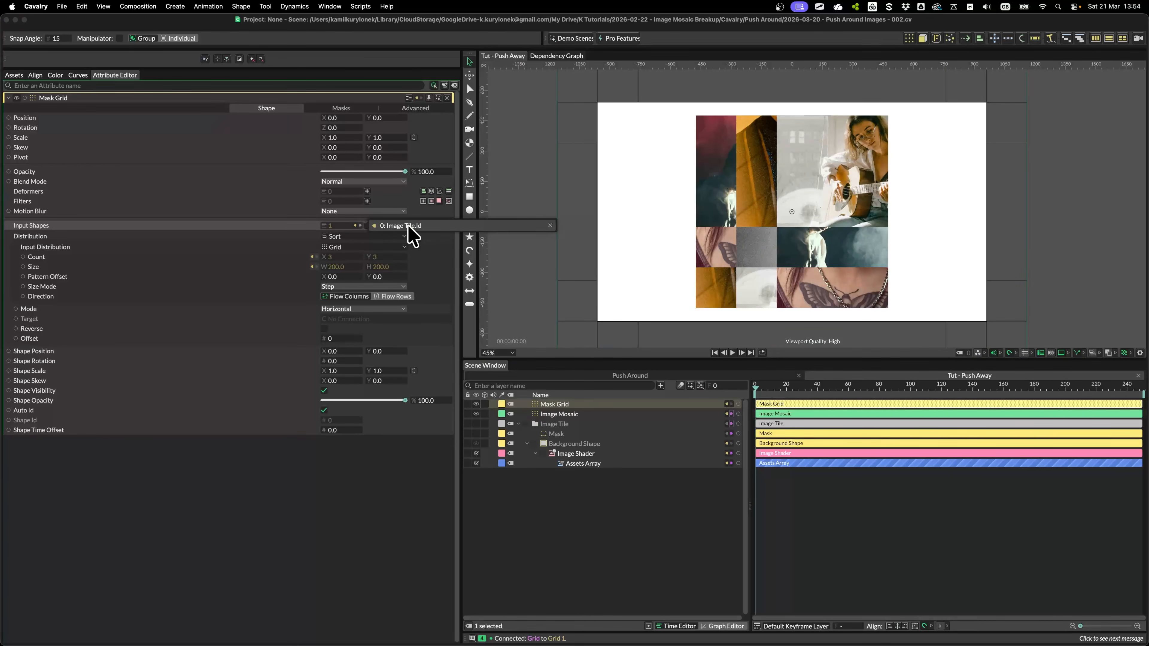
click(549, 226)
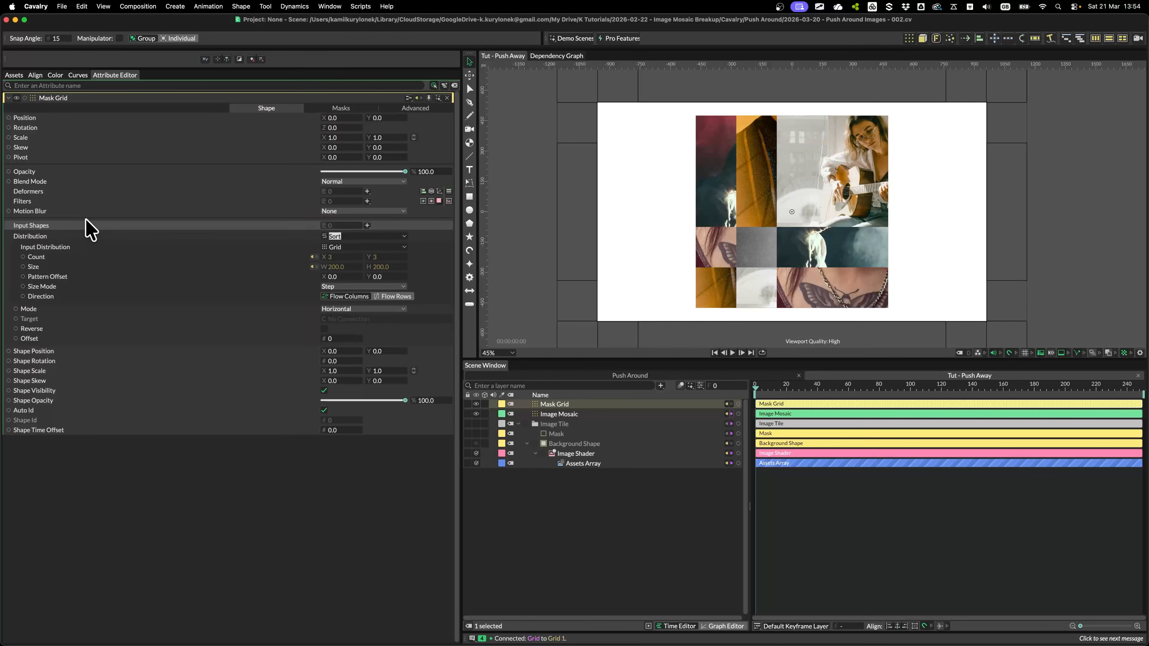
drag(557, 434, 326, 226)
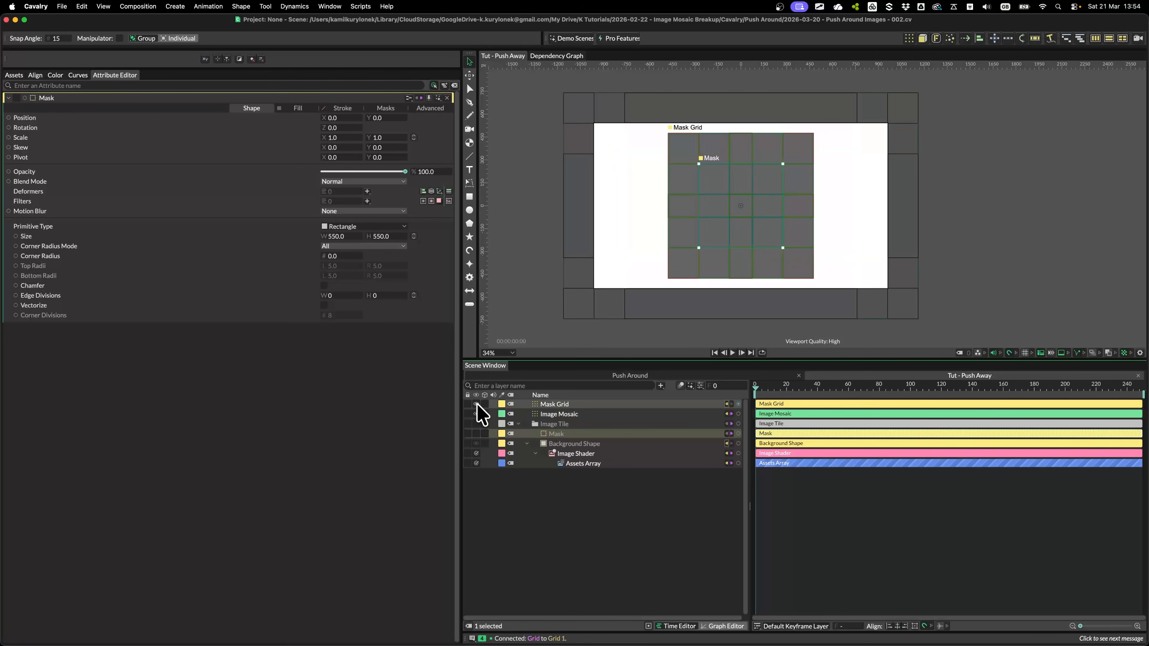
Hide the Mask Grid and Image Mosaic layers, and show the Image Tile group with its Mask.
click(476, 404)
click(476, 414)
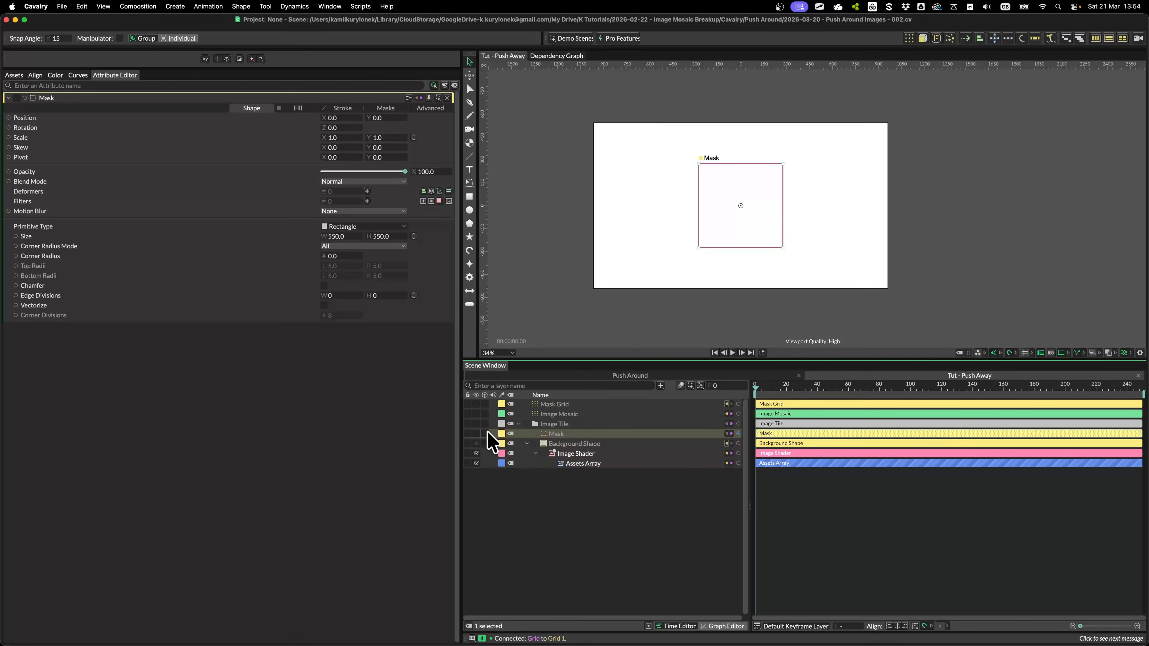
click(476, 424)
click(476, 433)
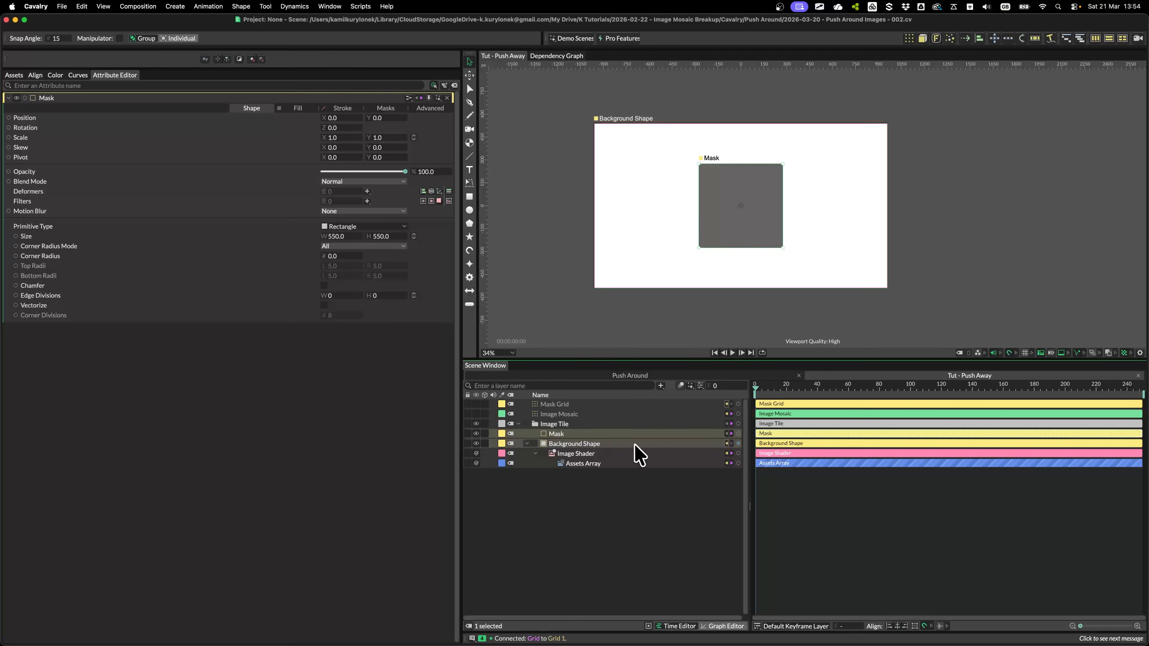
scroll(667, 260, down, 2)
drag(667, 253, 753, 269)
scroll(786, 233, up, 2)
scroll(859, 253, up, 1)
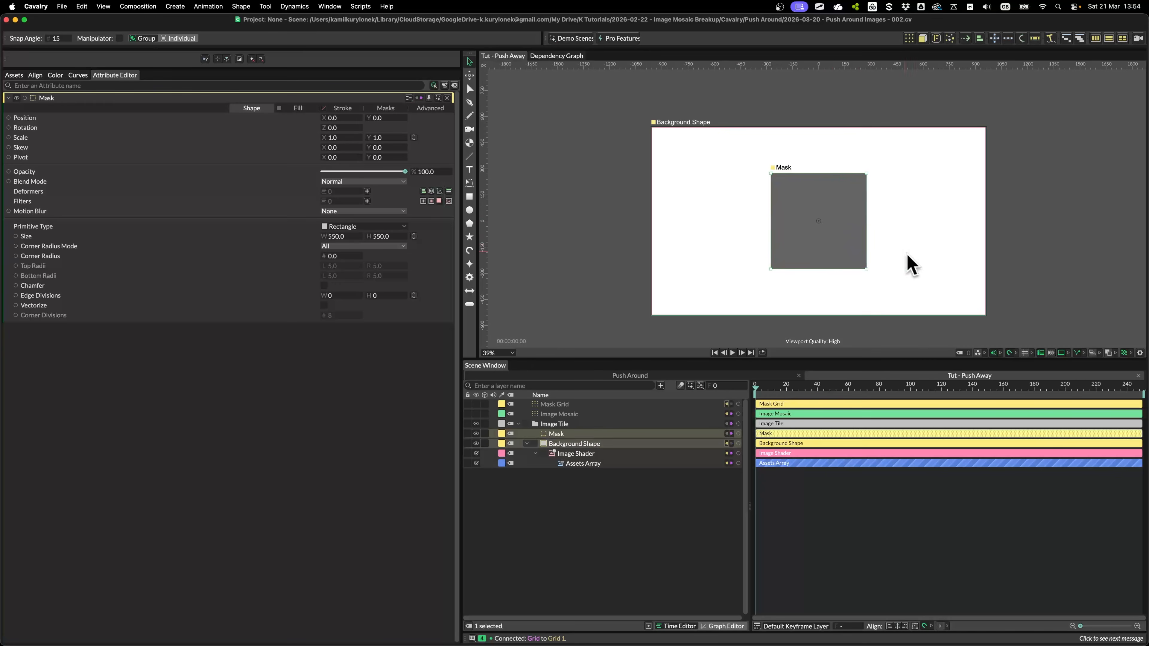
drag(905, 261, 820, 238)
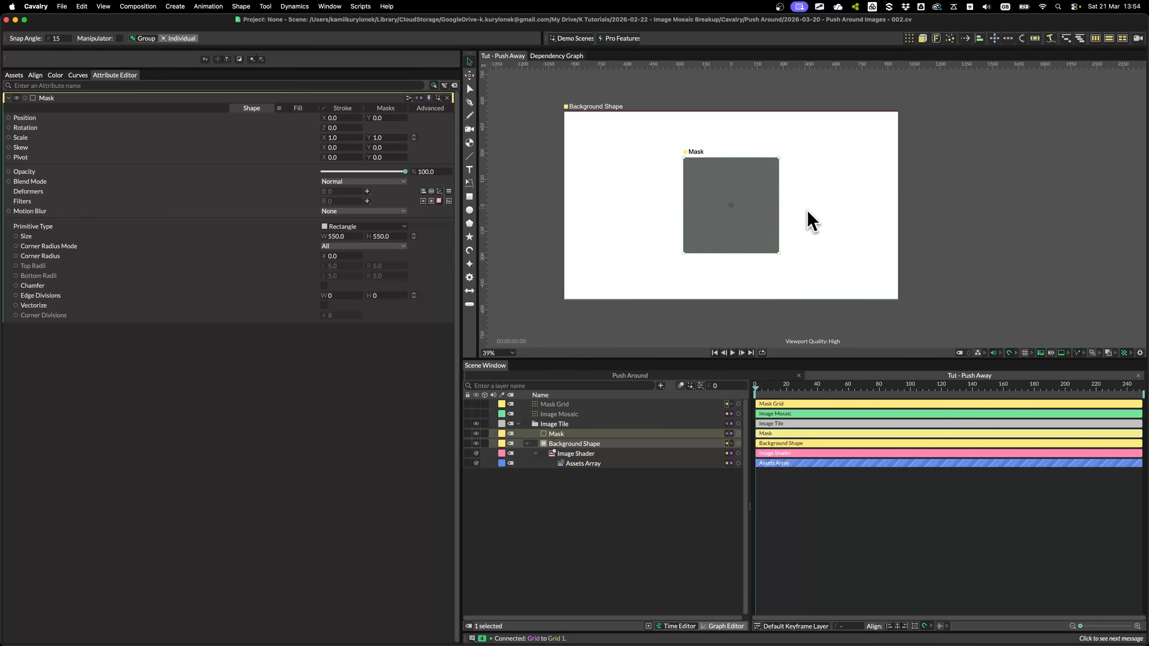
Try resizing the Mask rectangle to about 504 by 560, and check the Image Mosaic's grid Count.
drag(339, 235, 387, 242)
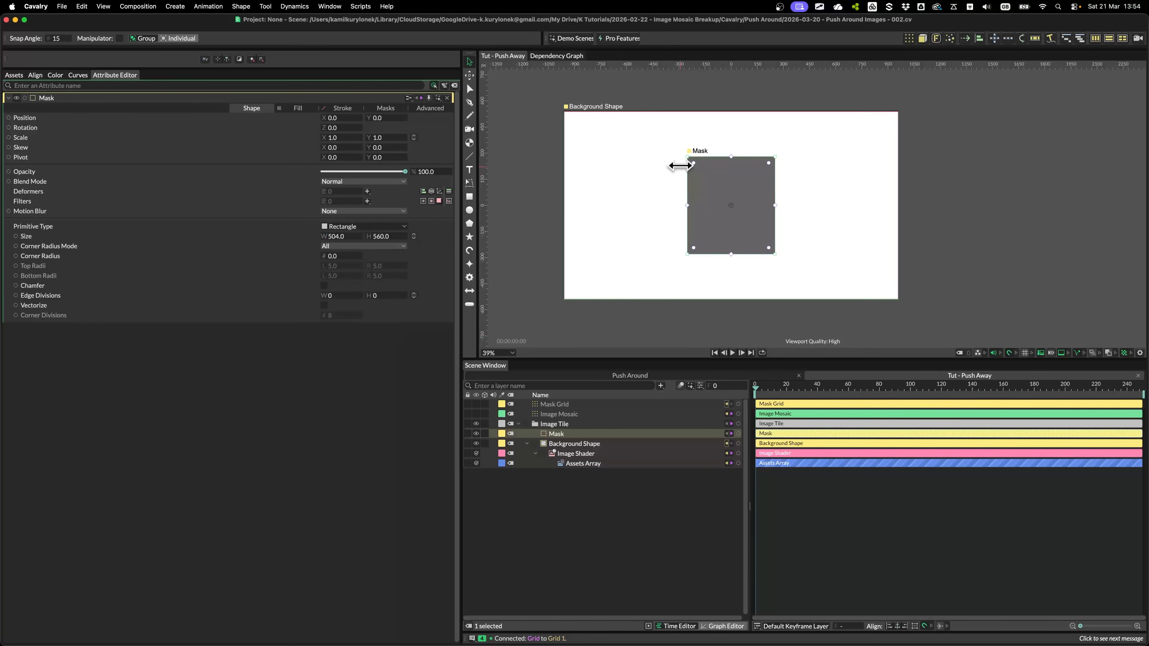
click(559, 414)
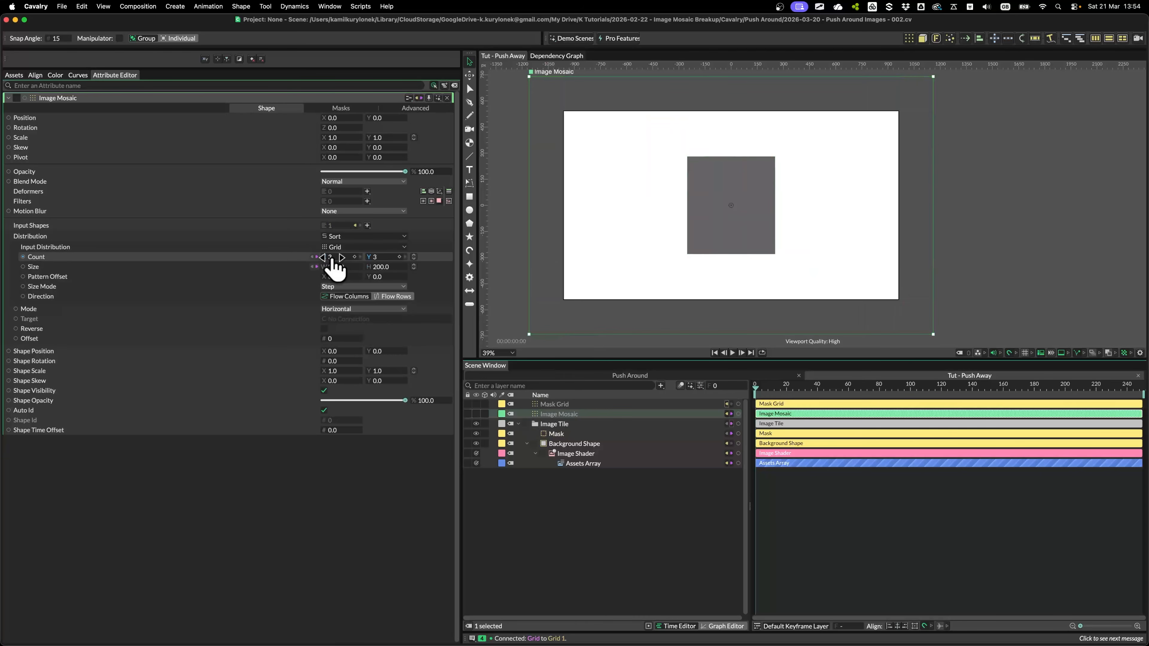
Add a separate Math utility to the width and to the height of the Mask rectangle's Size.
click(569, 434)
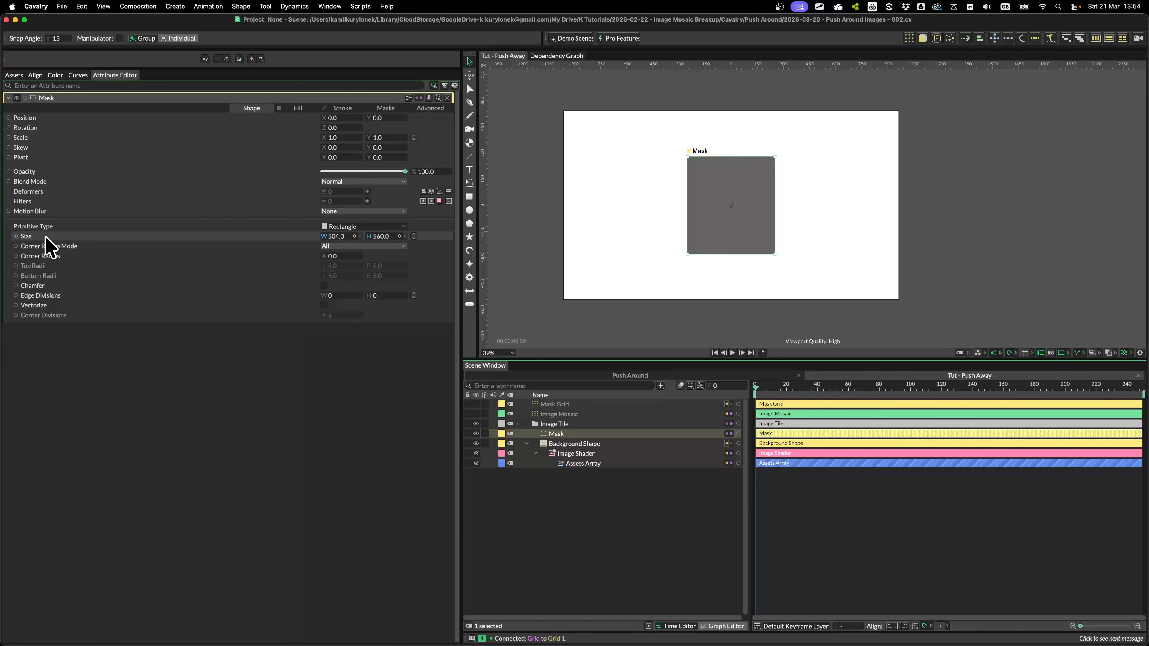
right_click(46, 241)
mouse_move(92, 337)
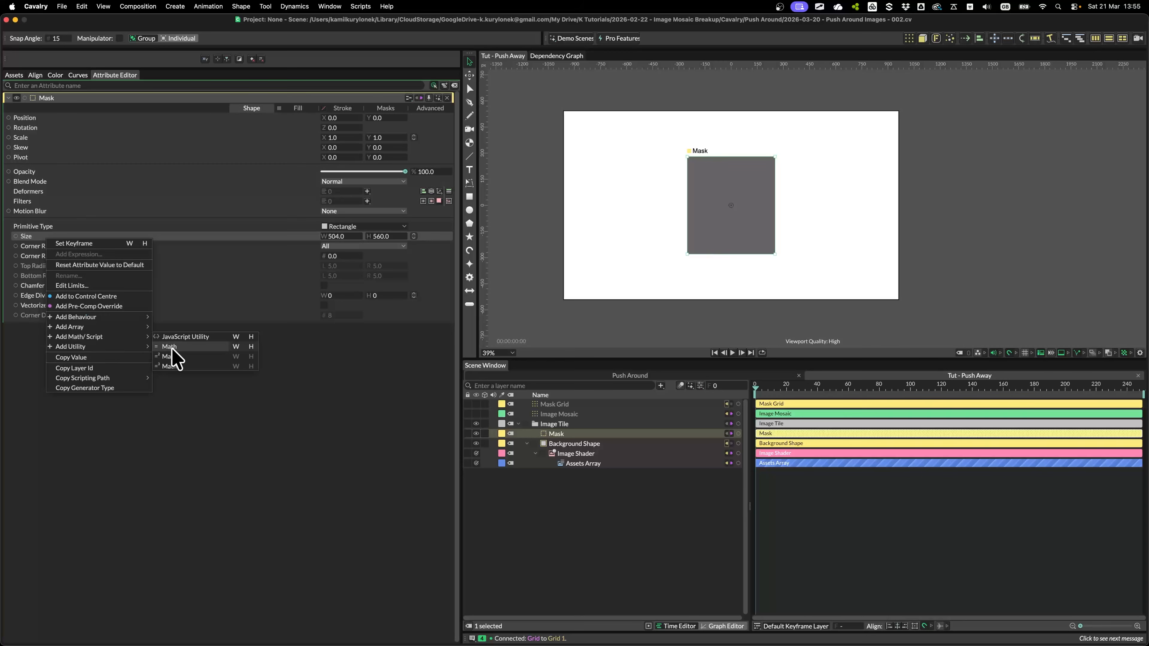
click(236, 347)
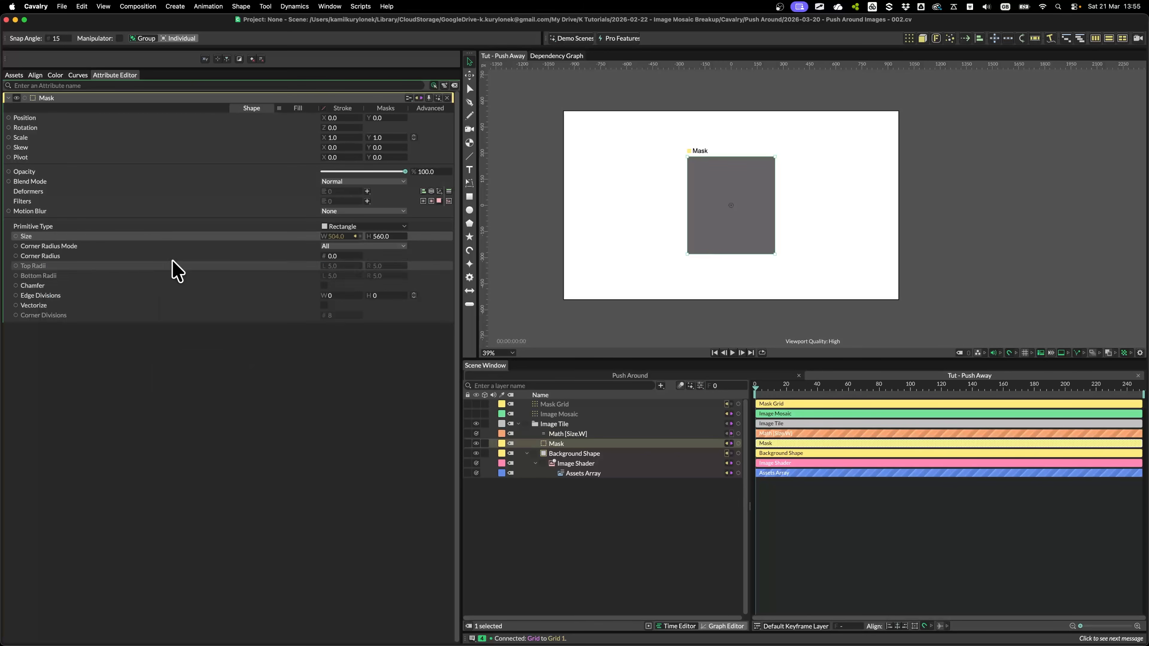
right_click(75, 238)
mouse_move(126, 375)
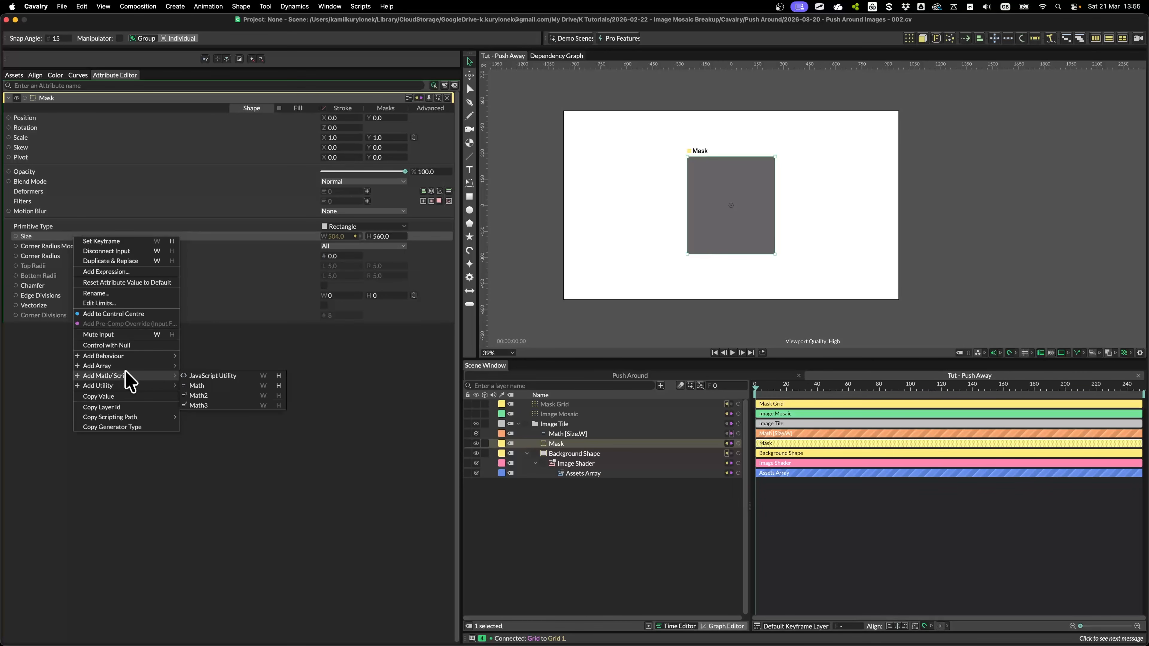
click(275, 386)
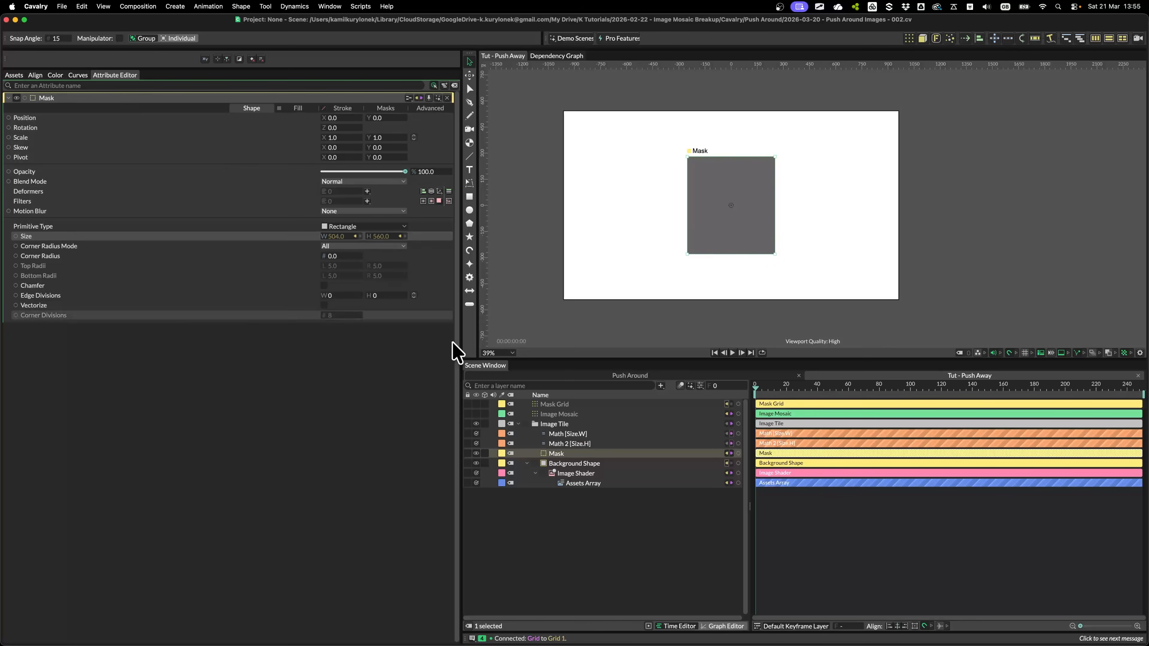
Nest the two Math utilities under the Mask layer and rename them Width and Height.
click(608, 443)
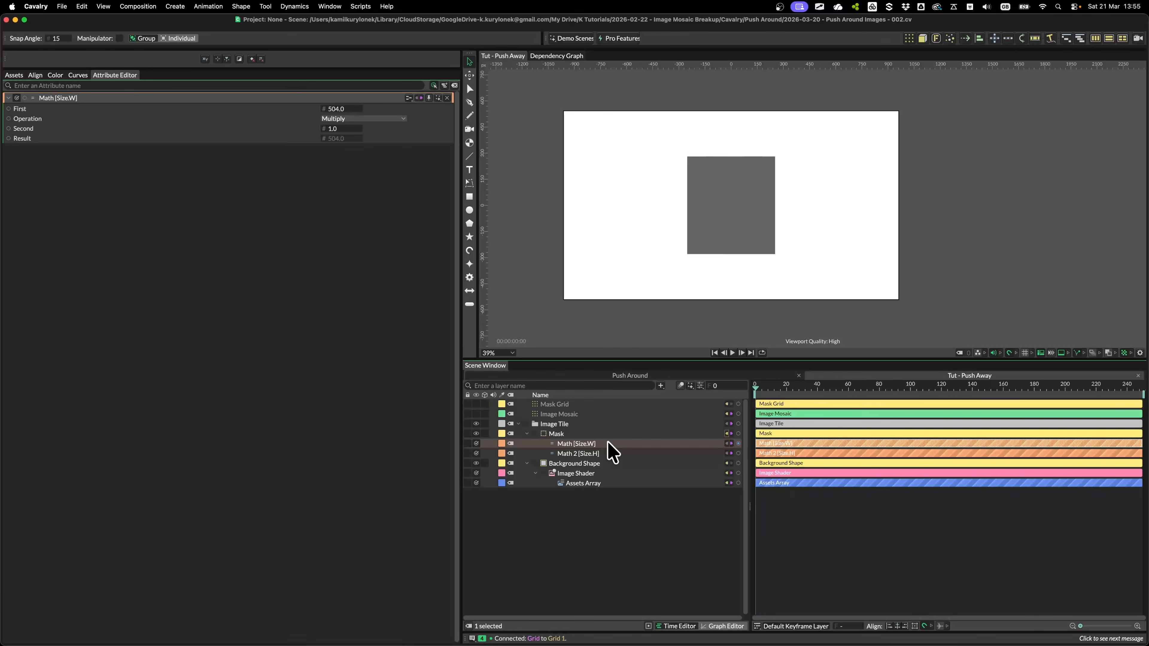
text(Width)
key(Return)
click(601, 454)
key(Return)
text(Height)
key(Return)
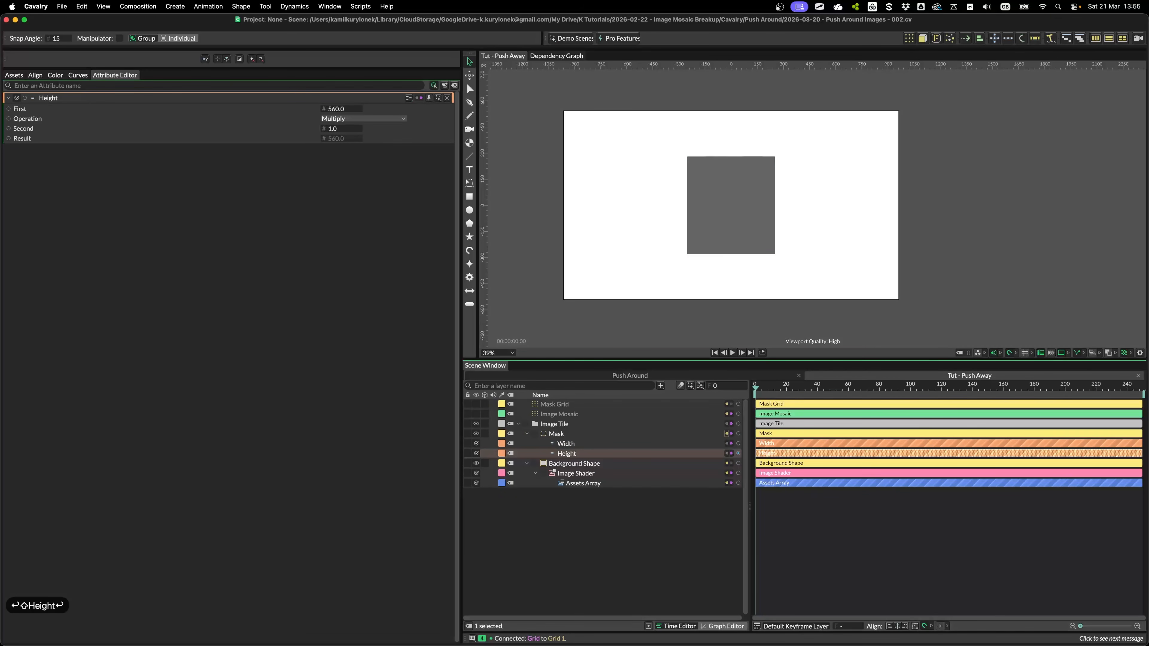
Connect the composition's resolution width and height to the First values of the Width and Height utilities respectively.
shift+click(572, 444)
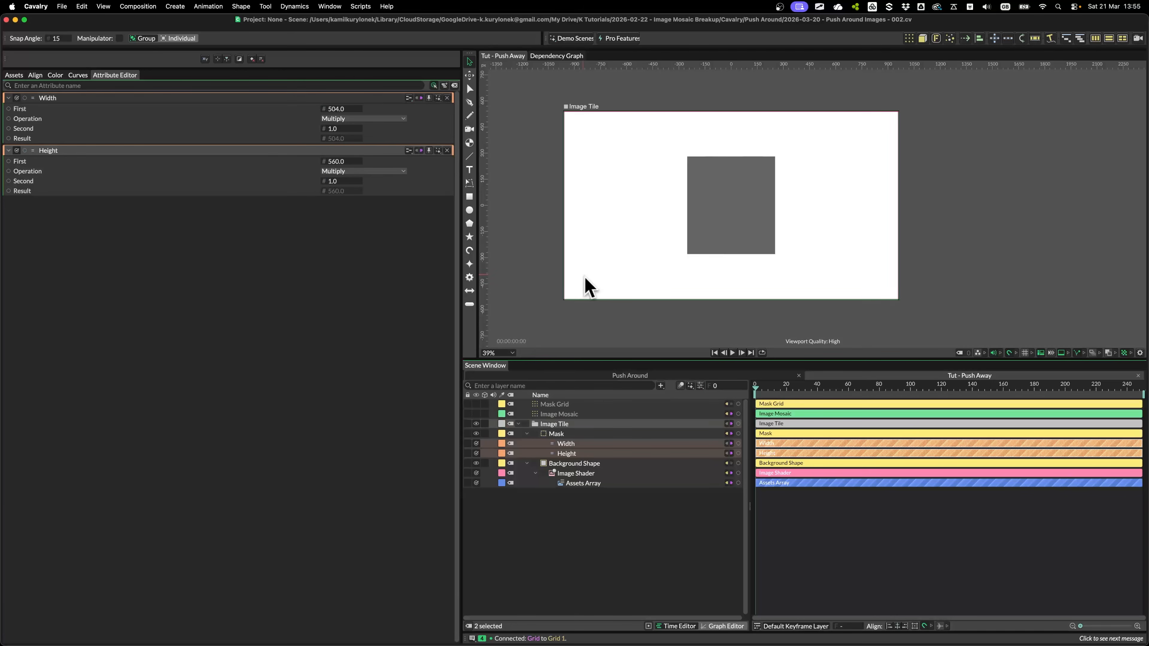
key(super+k)
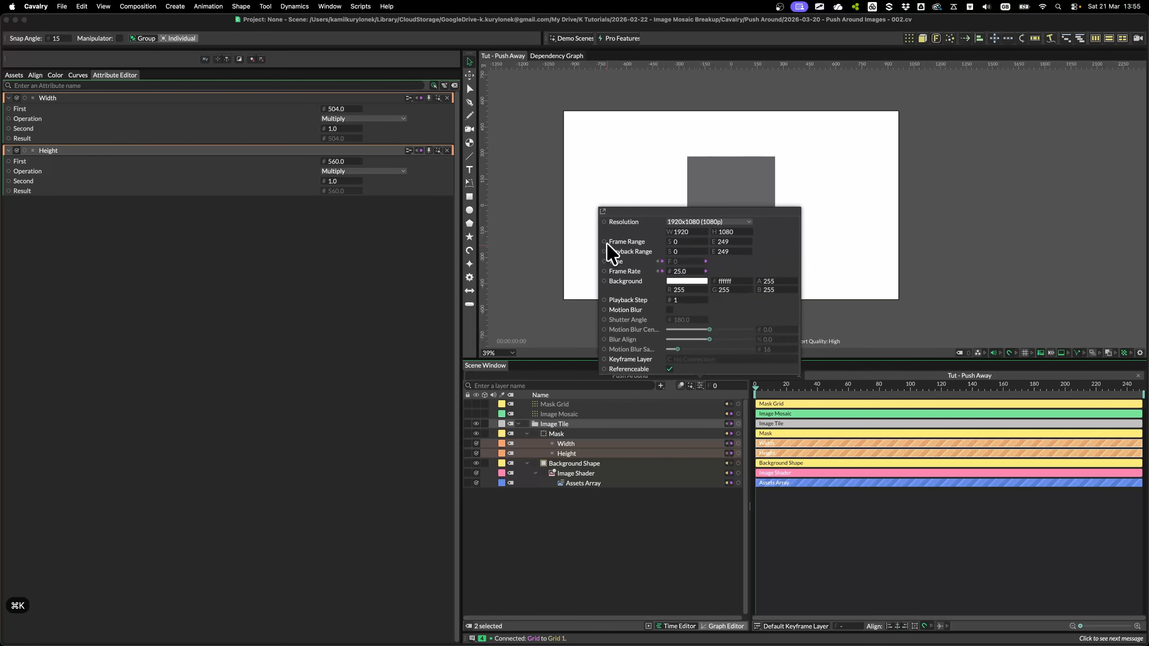
click(603, 211)
drag(623, 207, 529, 96)
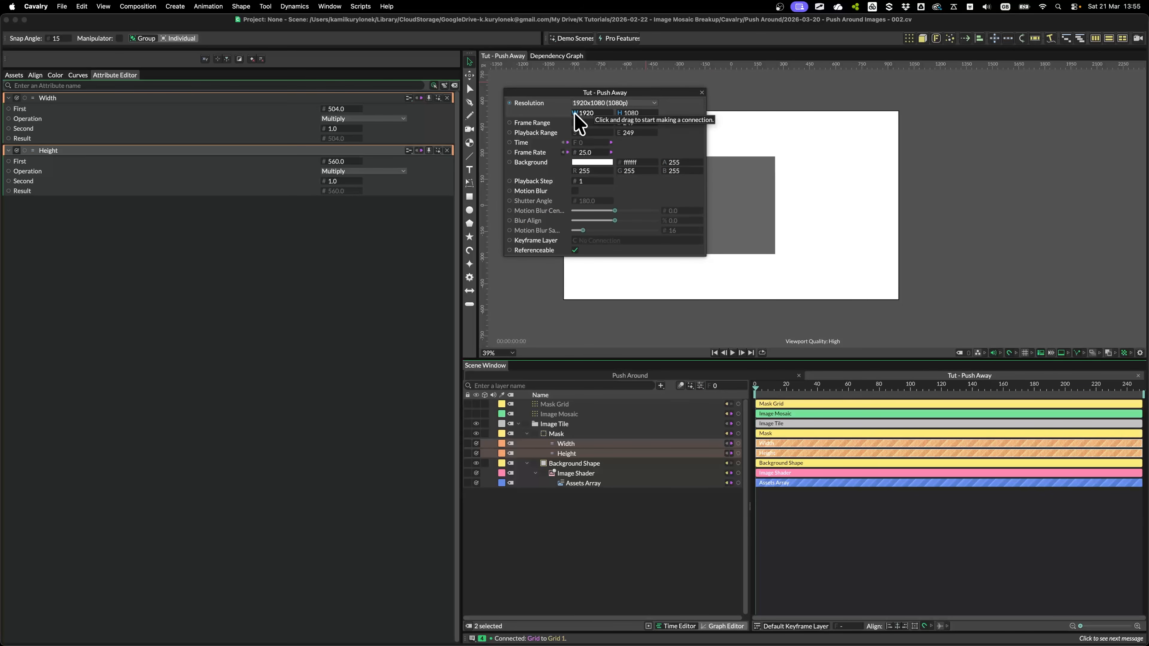
drag(575, 113, 570, 56)
drag(375, 39, 342, 111)
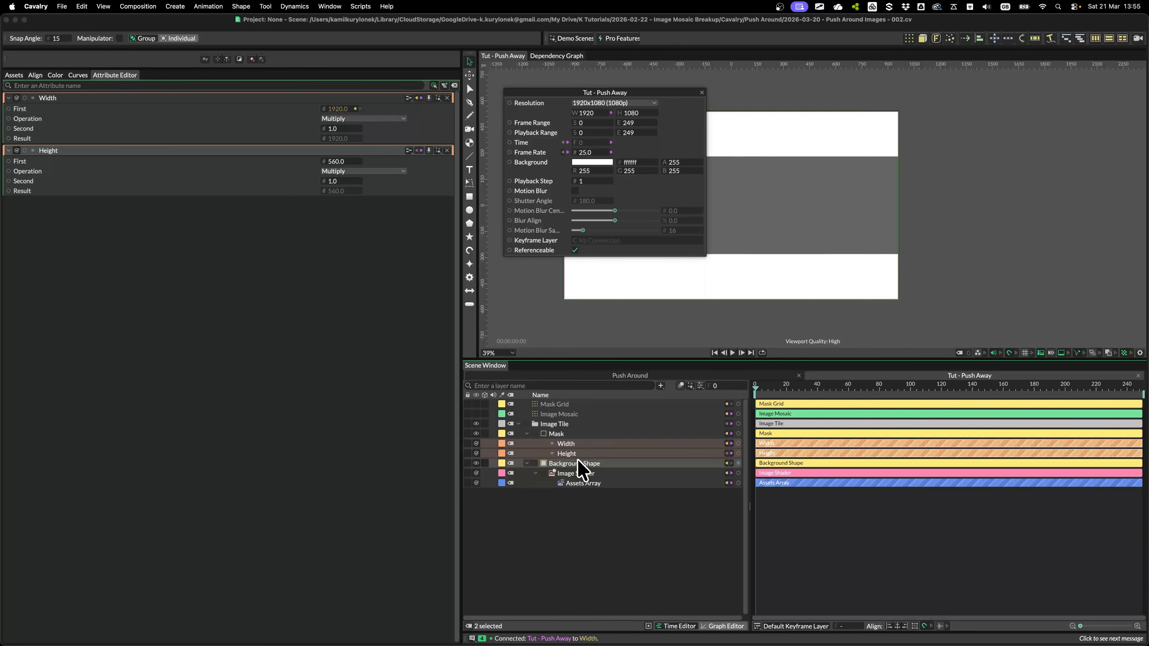
drag(619, 113, 343, 161)
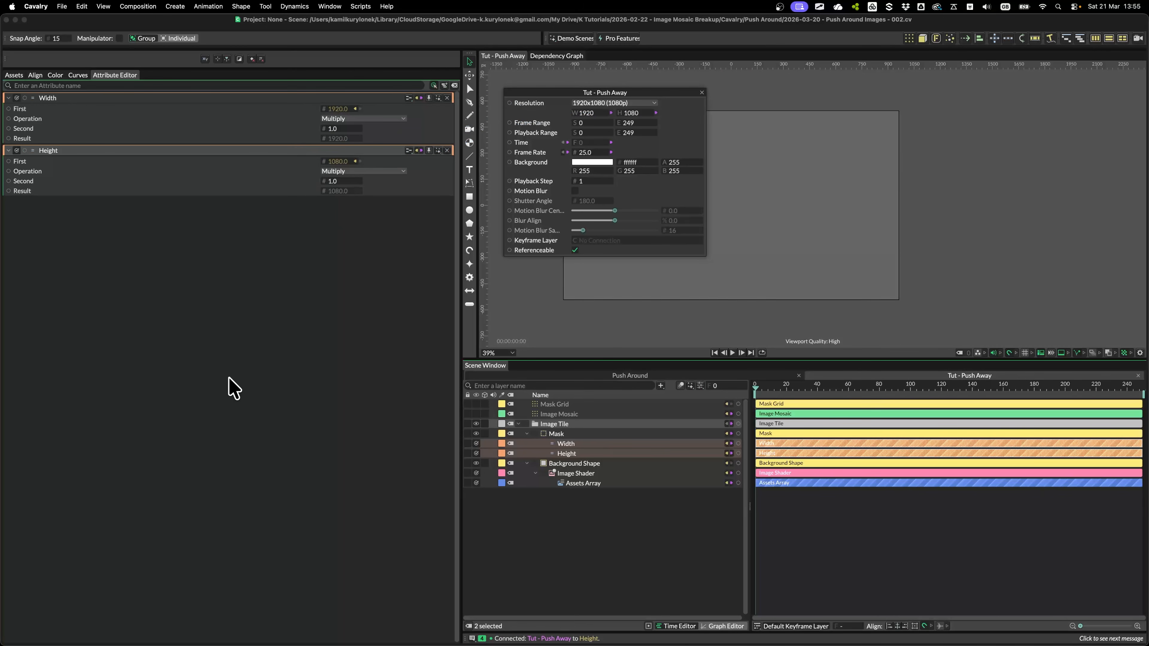
Set the Operation of both the Height and Width utilities to Divide, and close the composition settings.
click(398, 171)
click(390, 185)
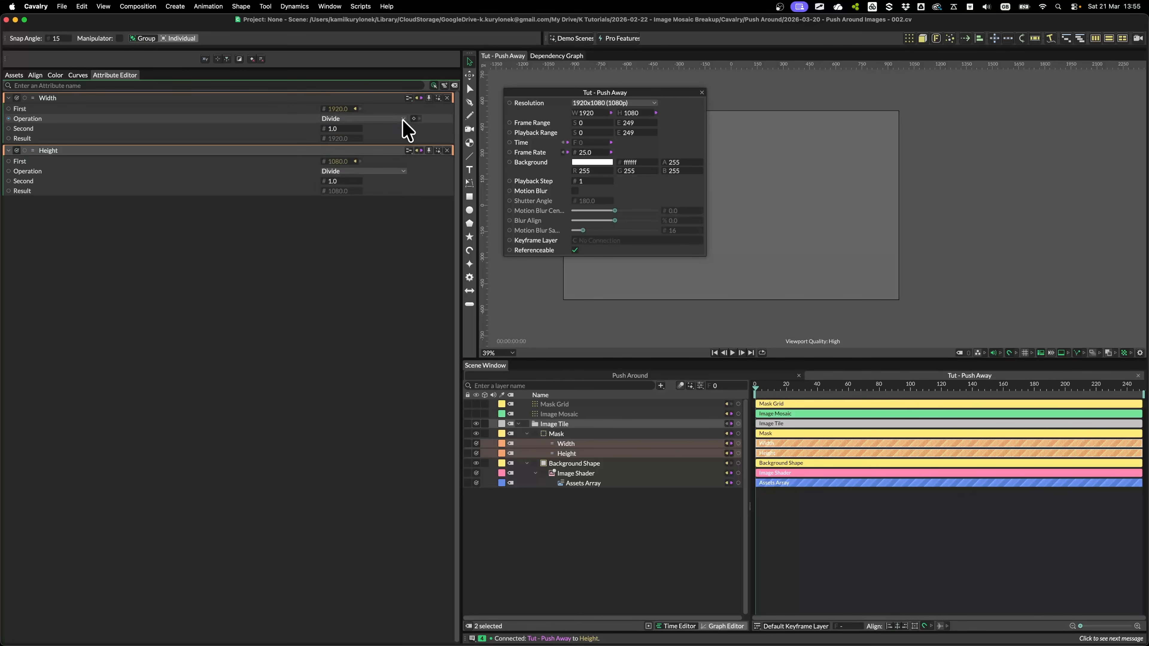
click(401, 119)
click(397, 121)
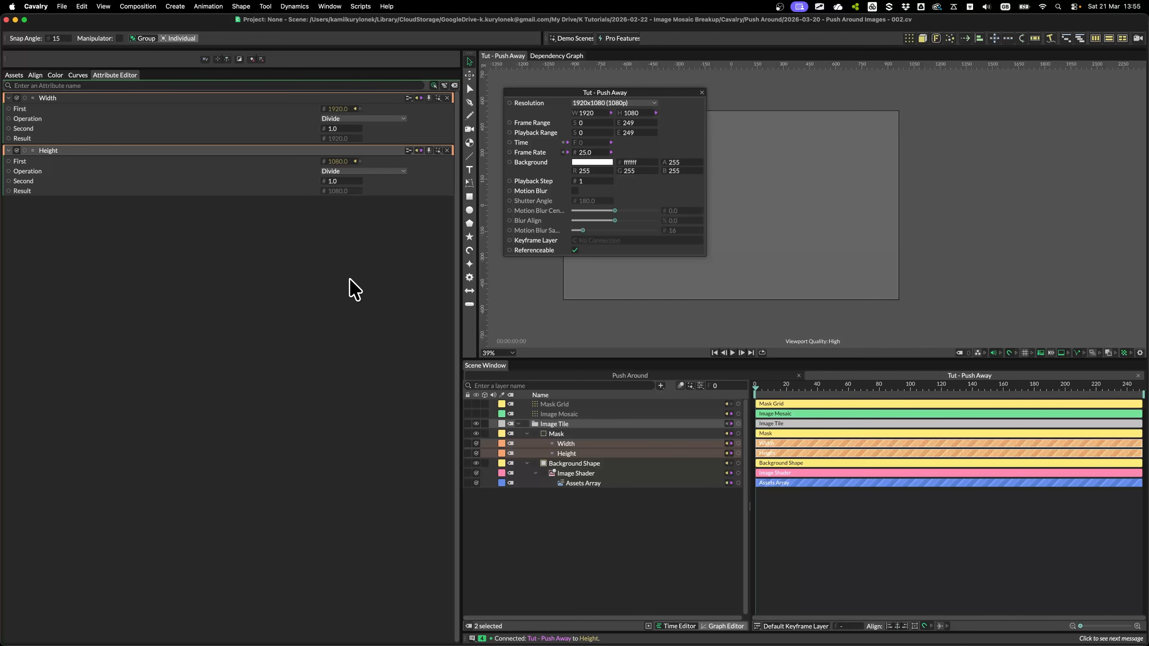
click(701, 92)
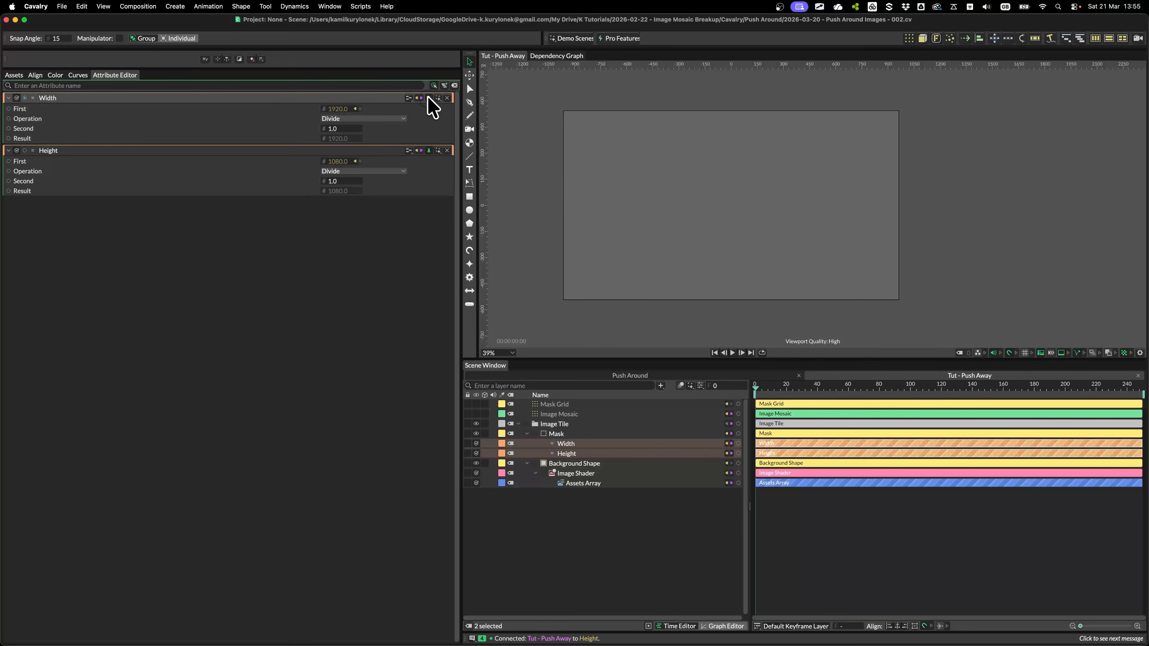
With the Width and Height attributes pinned, connect the Image Mosaic's Count X and Y to their respective Second values.
click(592, 415)
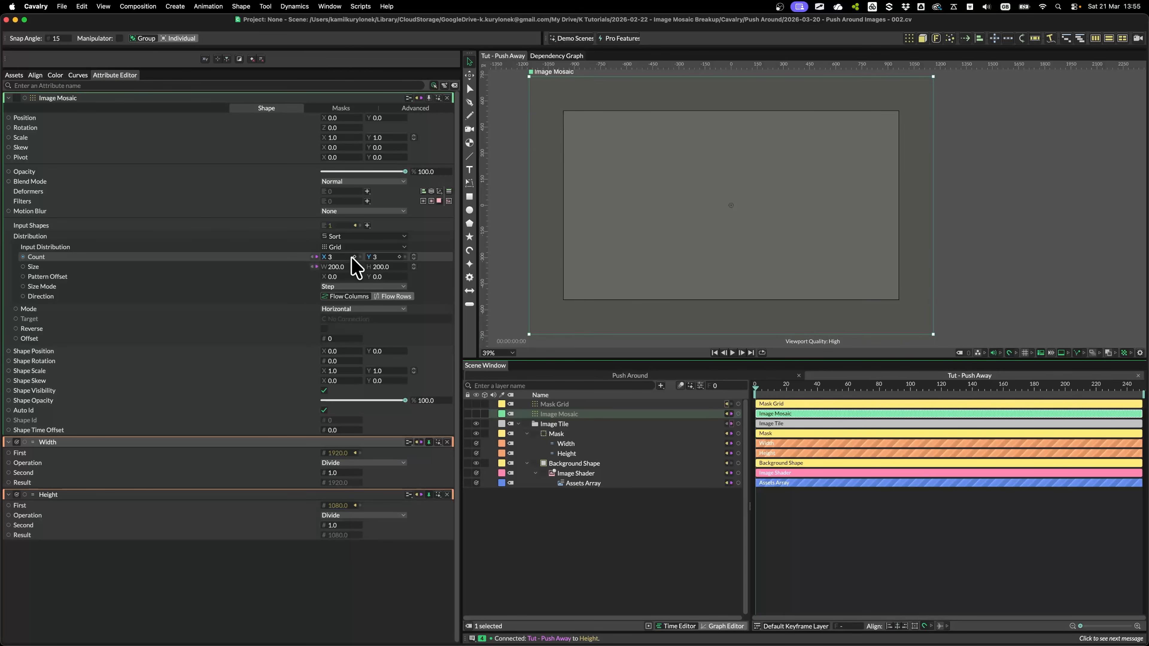
drag(324, 256, 422, 235)
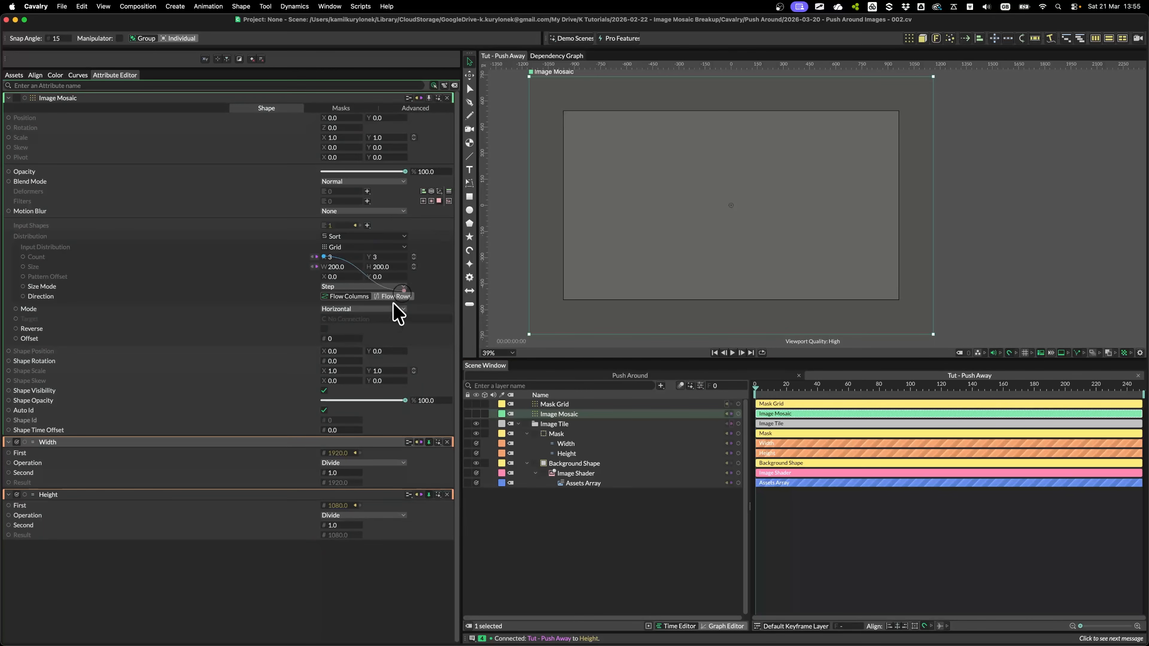
drag(398, 312, 341, 472)
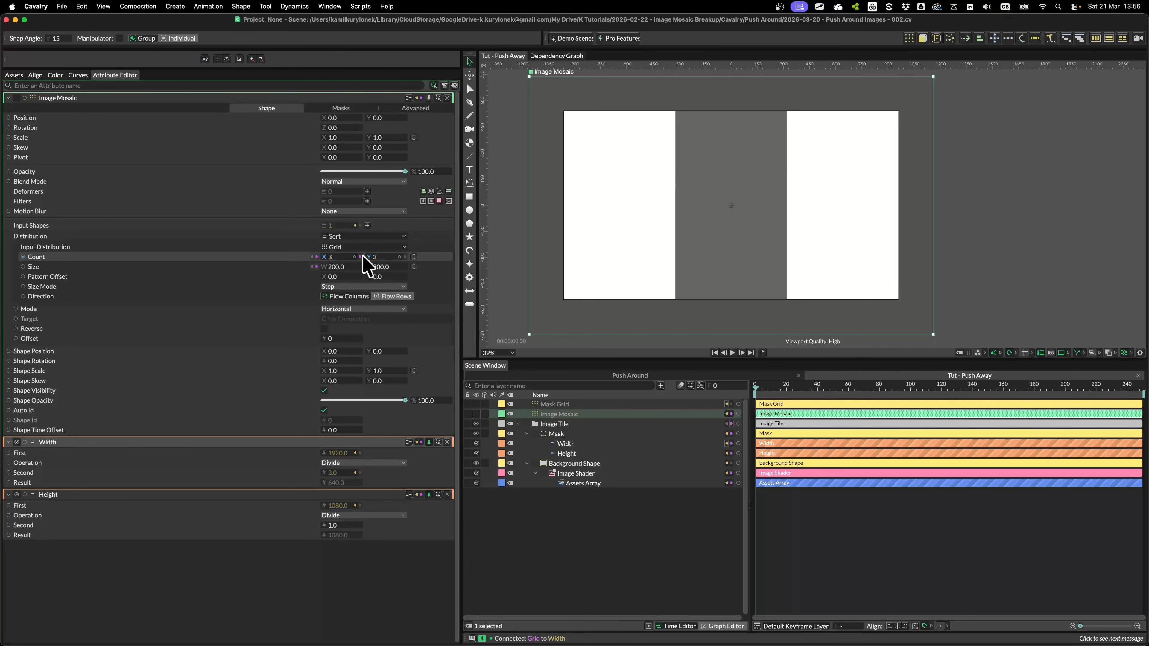
drag(370, 256, 339, 528)
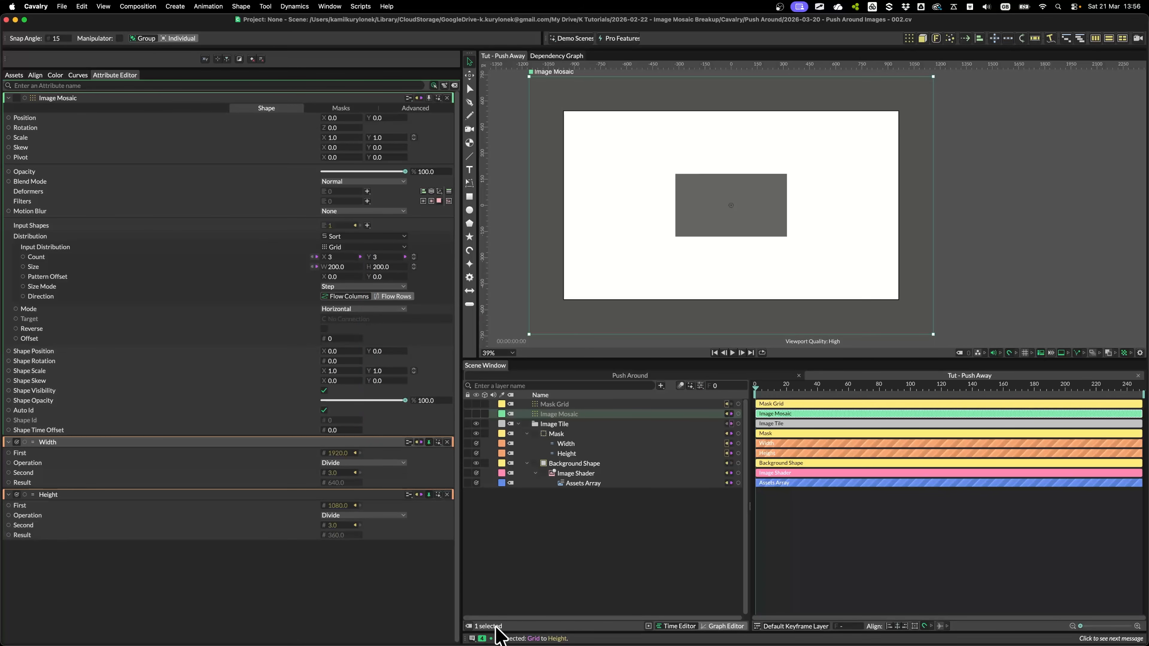
click(572, 433)
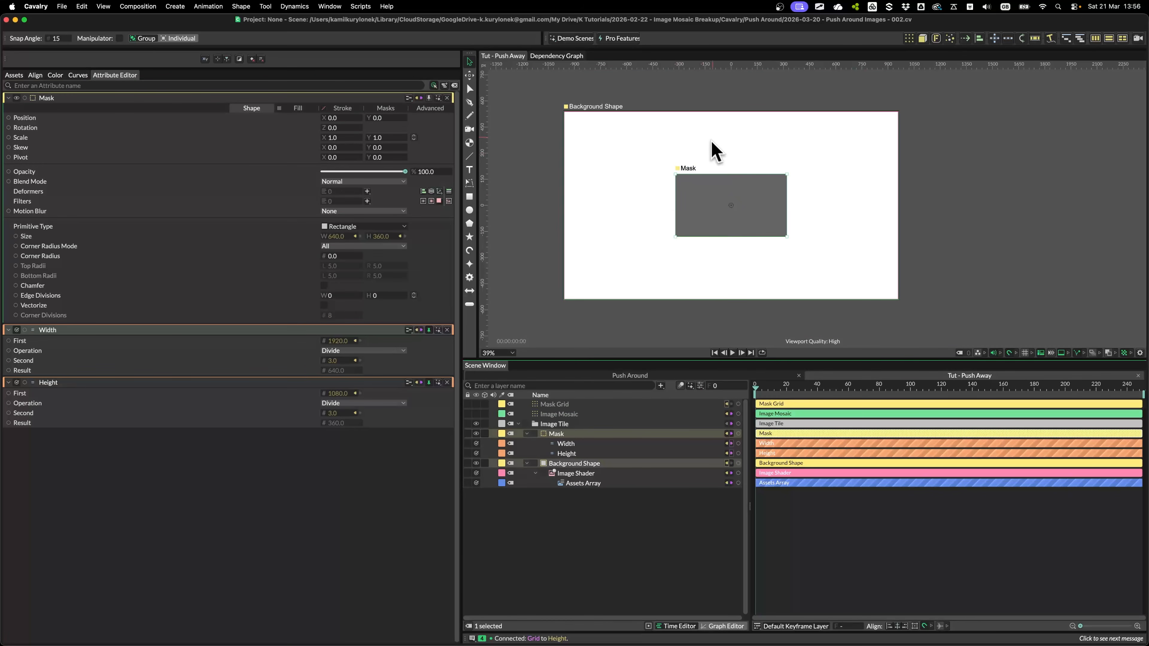
Show the Image Mosaic layer and set its grid Size to about 643 by 386.
click(574, 414)
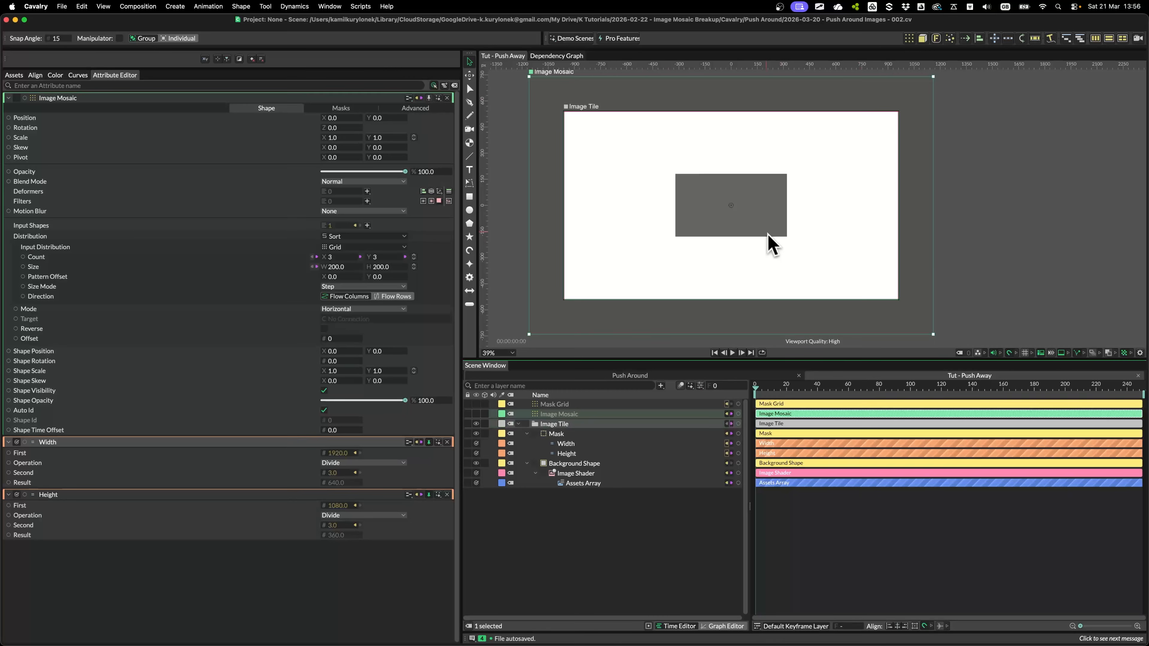
click(475, 414)
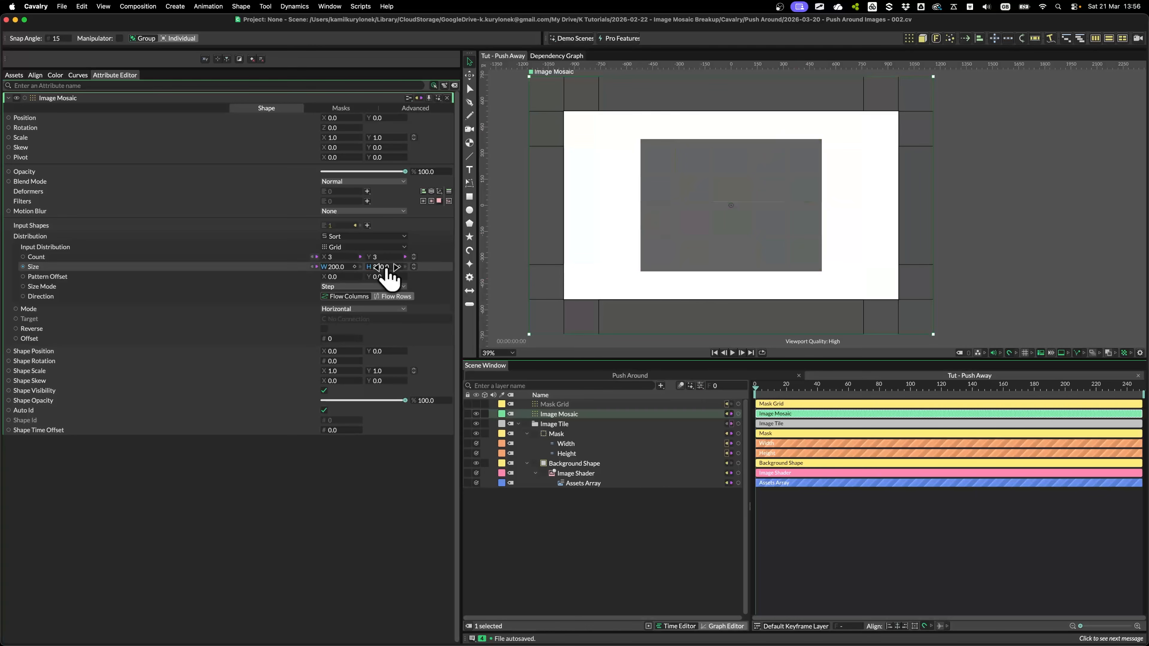
drag(329, 266, 477, 264)
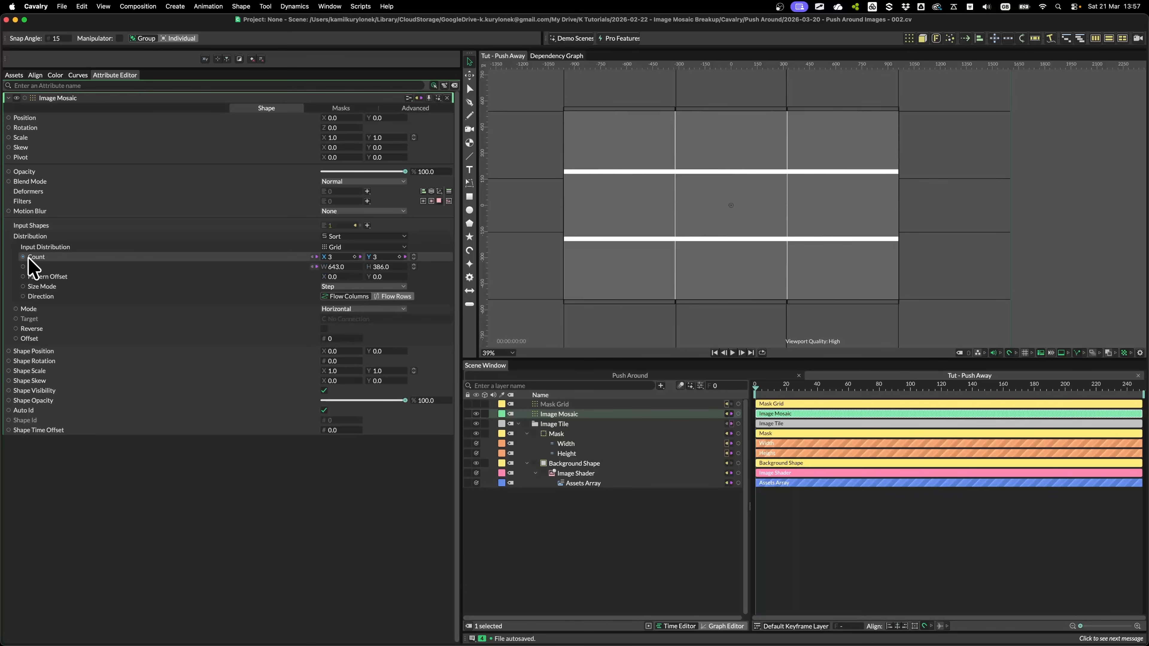
Add a Math2 utility to the Image Mosaic's grid Size, nest it under the Image Mosaic layer, and rename it Size Adjust.
right_click(64, 266)
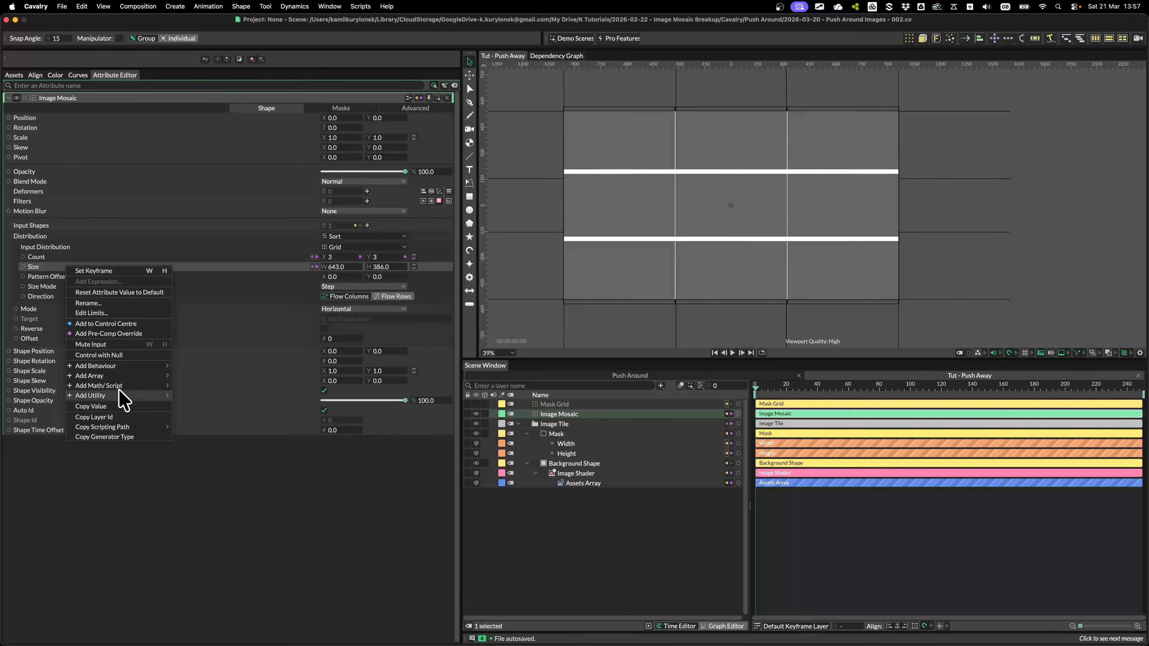
mouse_move(120, 388)
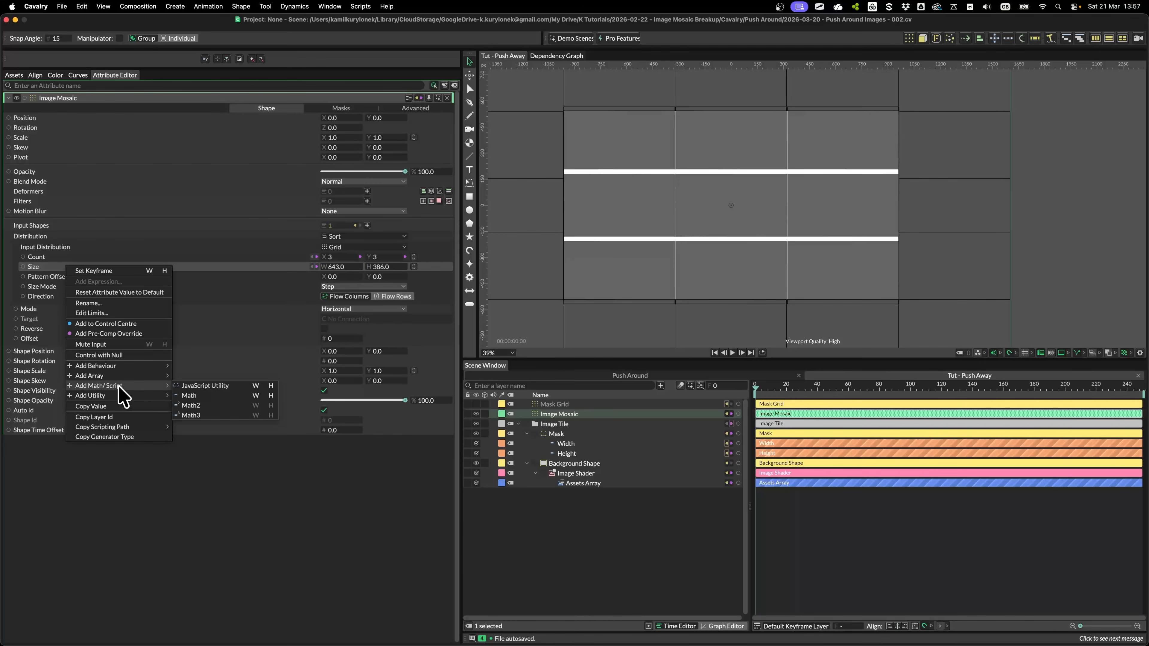
click(194, 405)
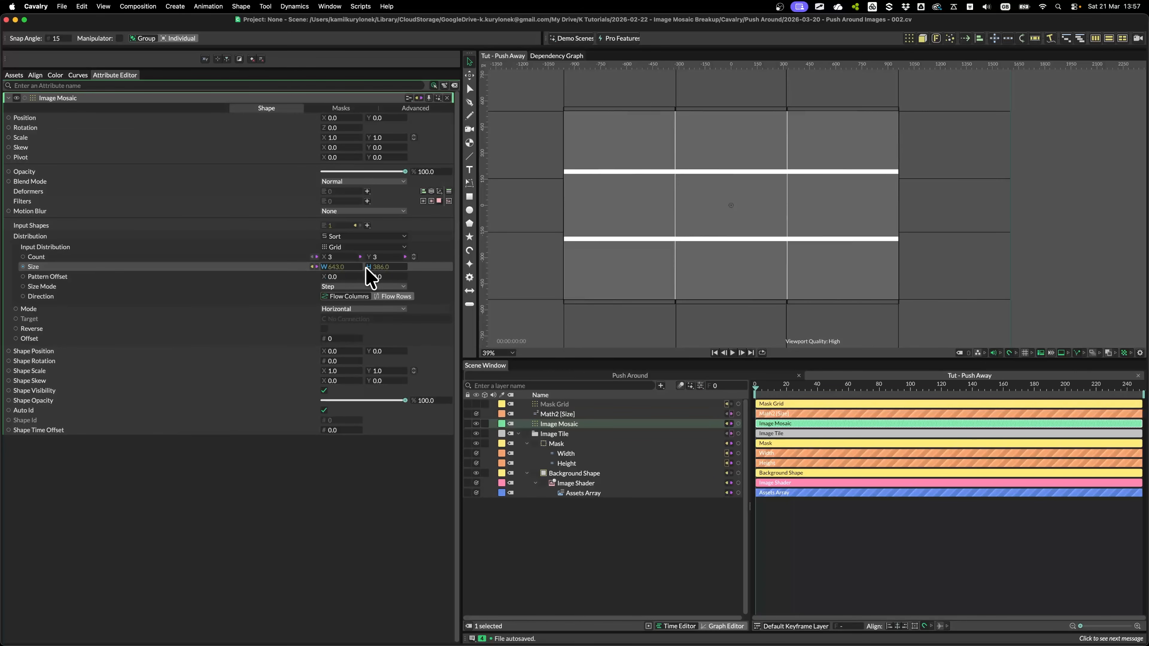
drag(554, 414, 575, 428)
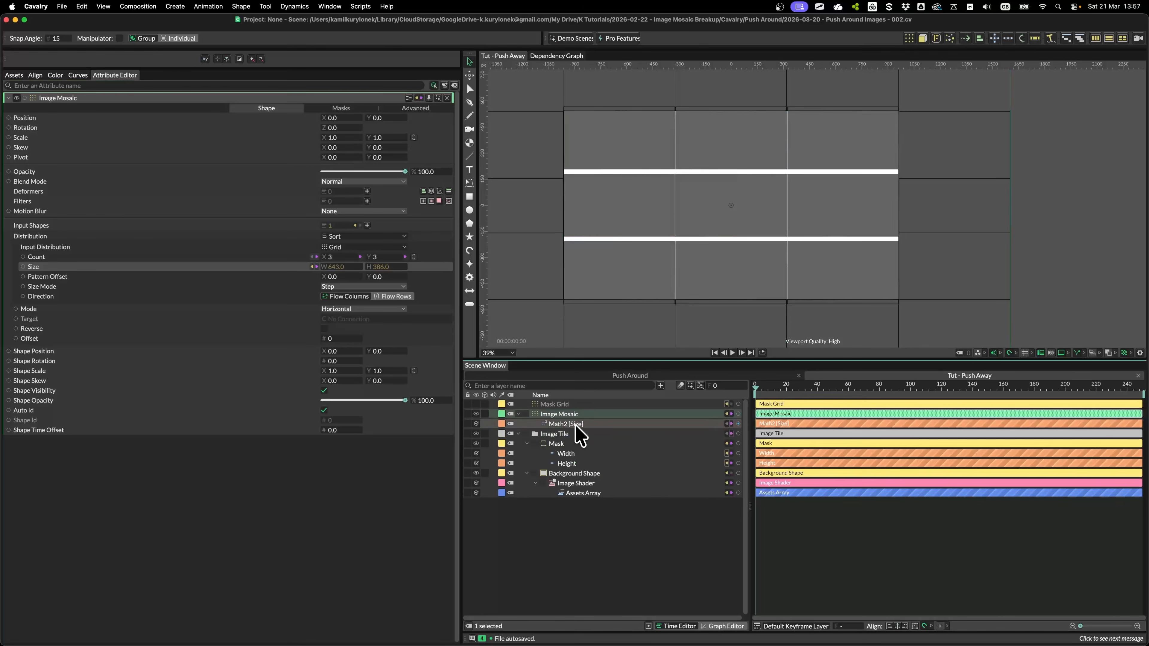
click(575, 425)
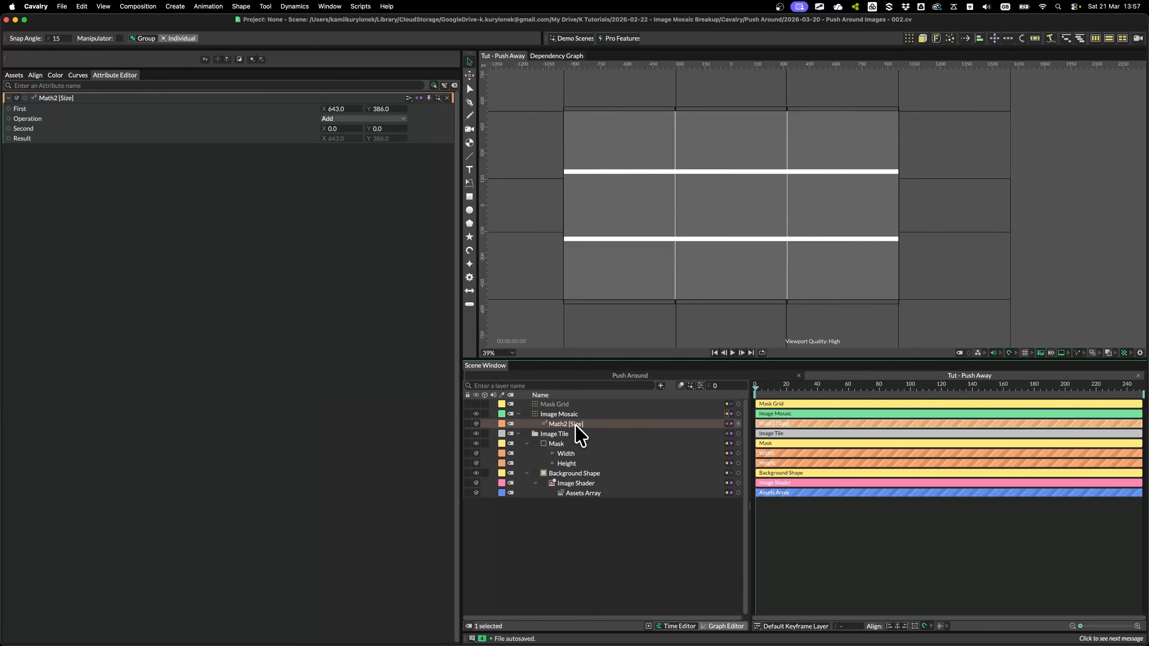
double_click(576, 425)
text(Size Adjust)
key(Return)
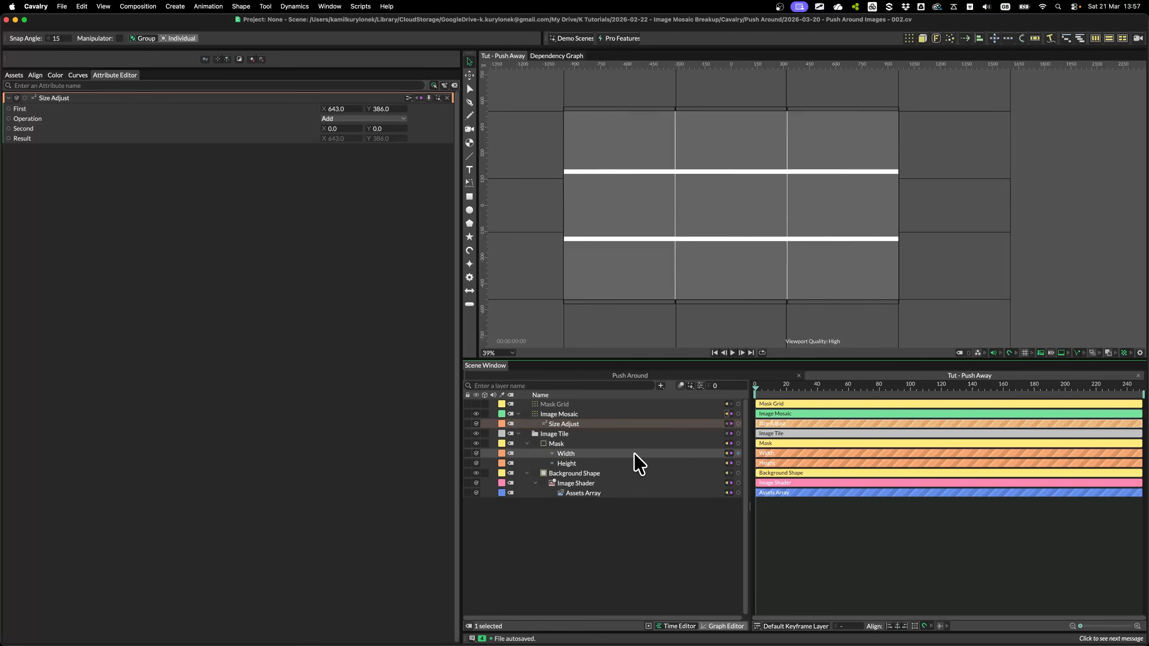
Connect the Width and Height utilities to the First X and Y values of Size Adjust respectively.
drag(739, 453, 342, 108)
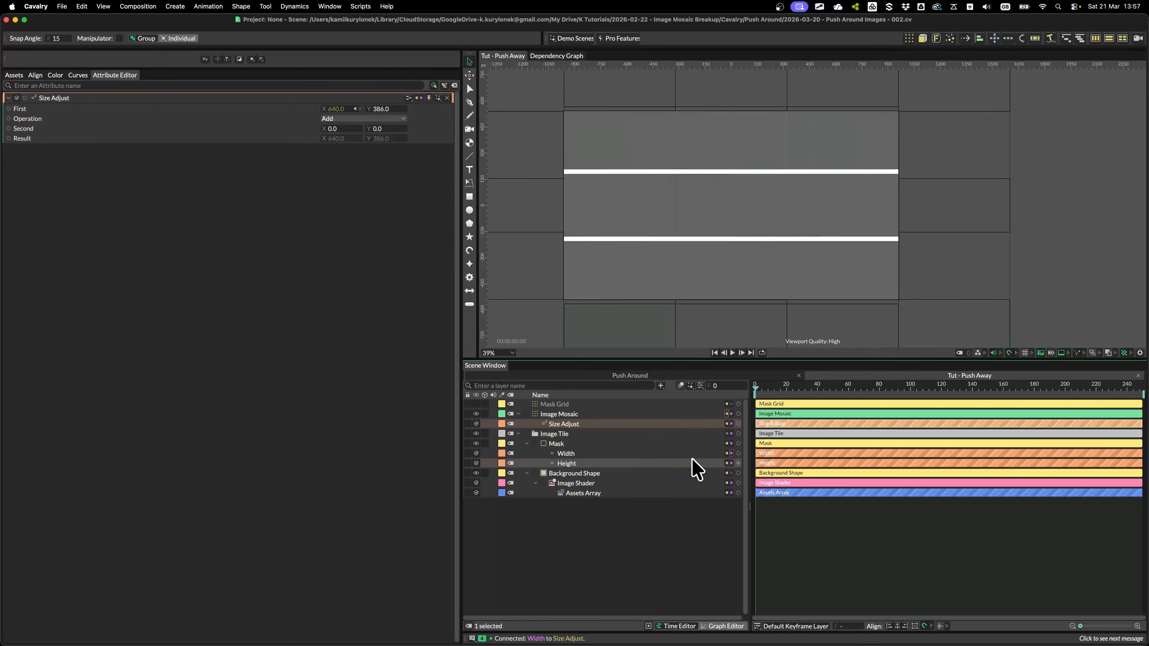
drag(738, 462, 381, 109)
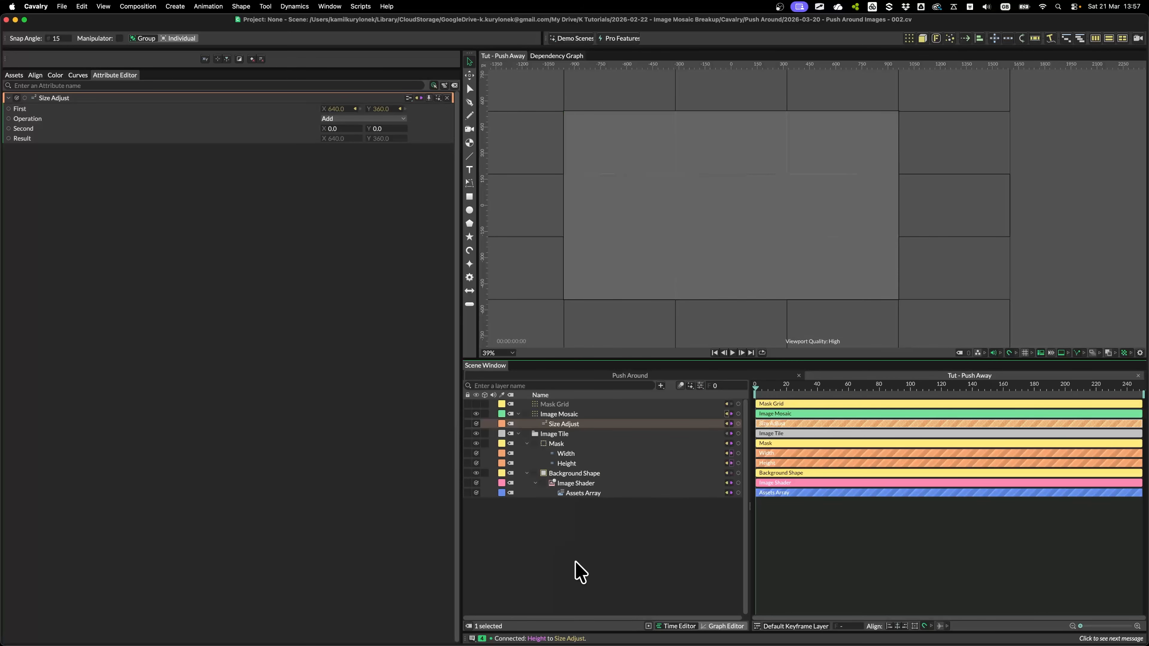
Hide the Mask and Image Tile layers so that only the Image Mosaic is displayed.
click(476, 443)
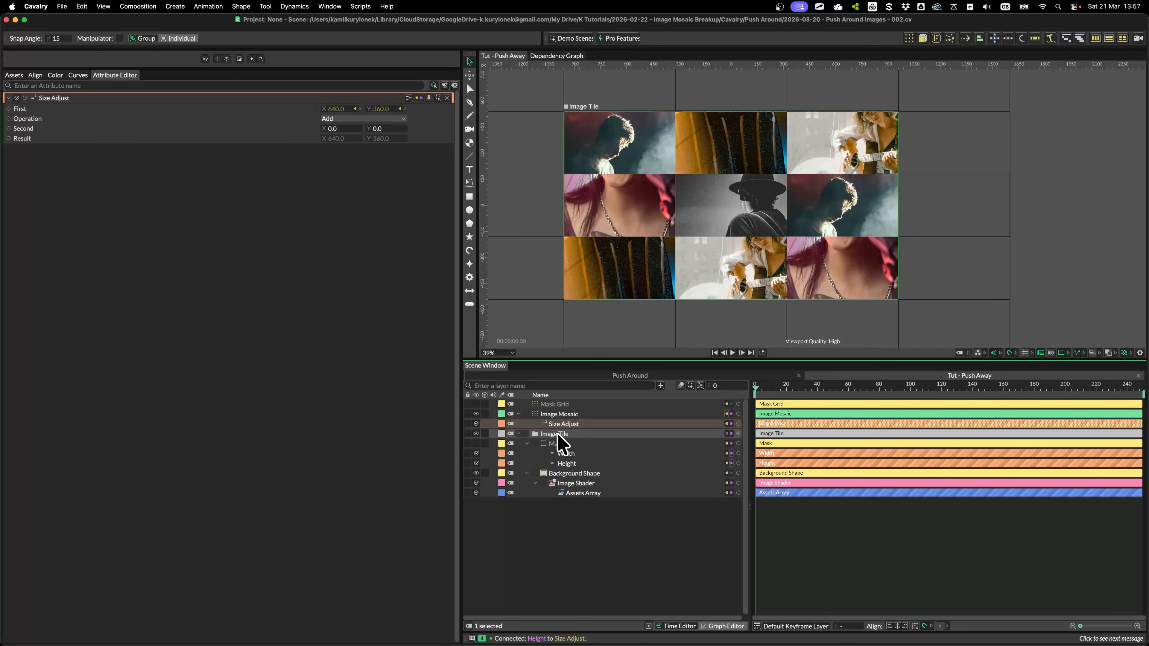
click(476, 433)
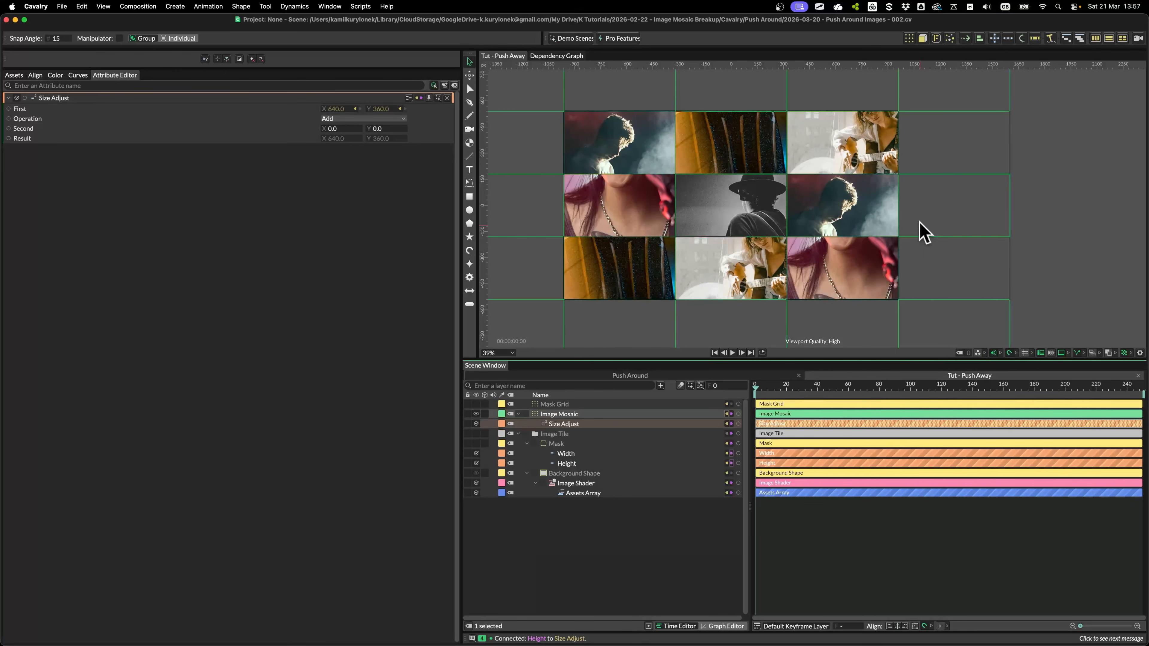
scroll(696, 277, down, 2)
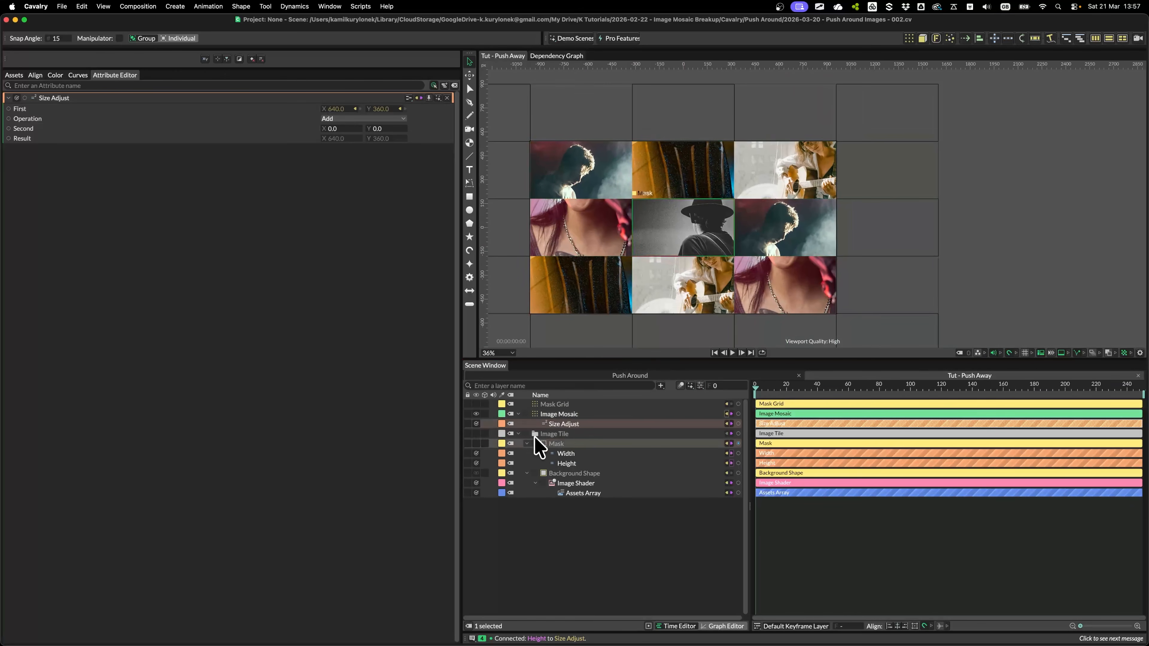
click(557, 414)
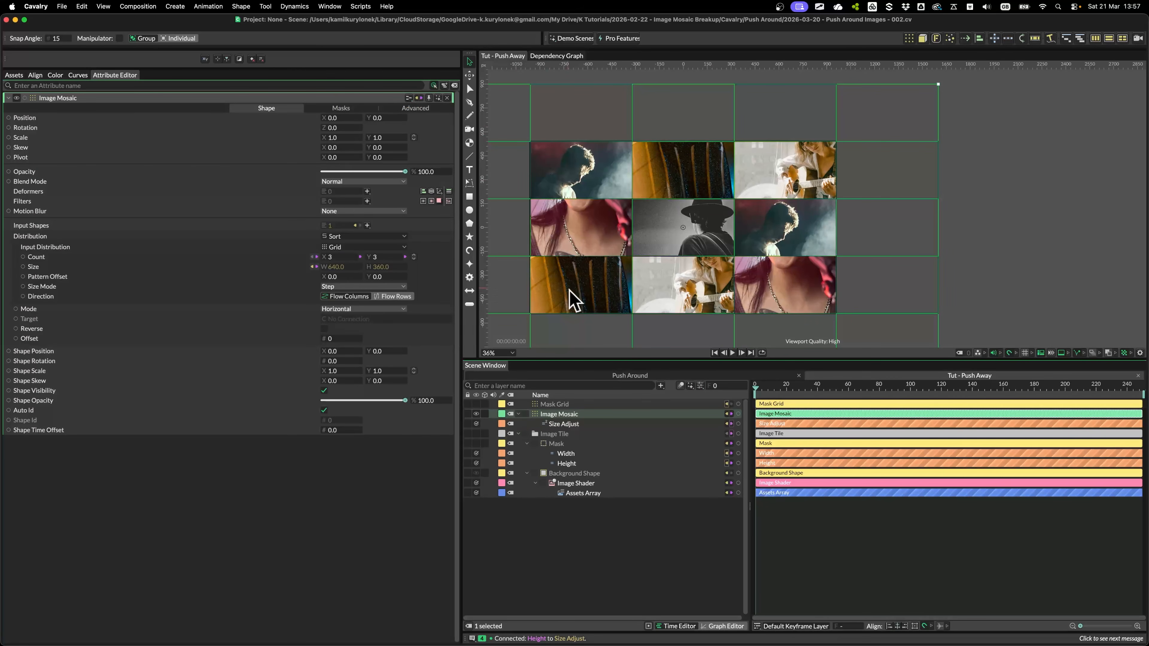
scroll(572, 301, up, 2)
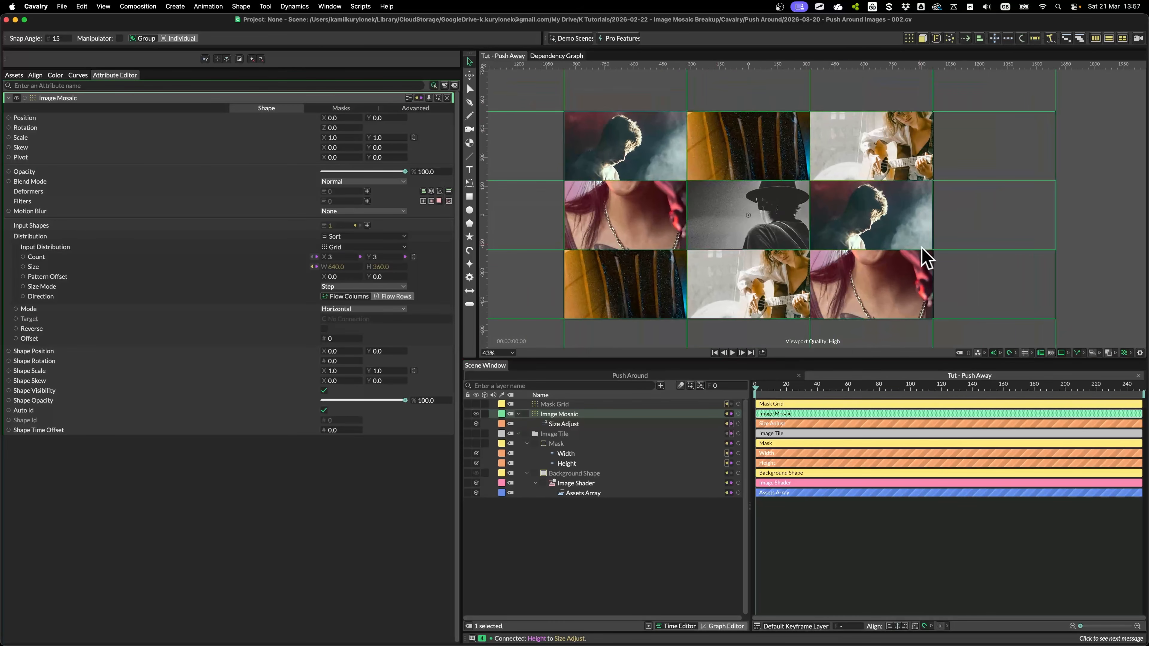
click(585, 493)
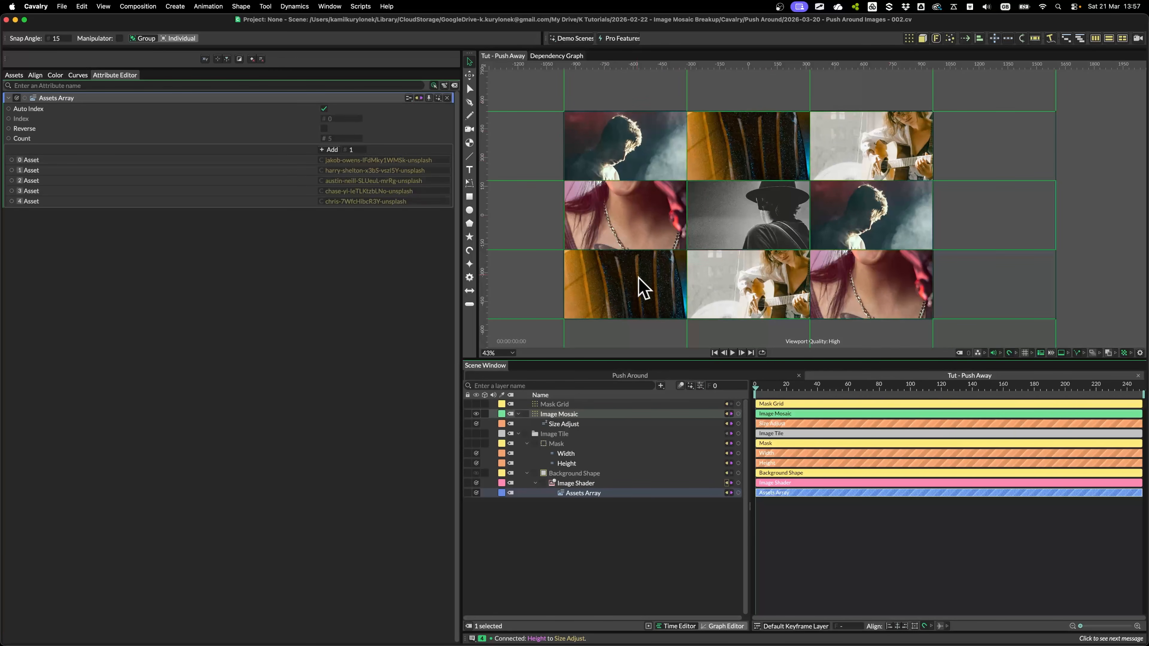
Test the Image Mosaic's grid with Count values of 7 by 6 and 7 by 2.
click(556, 414)
drag(654, 192, 717, 181)
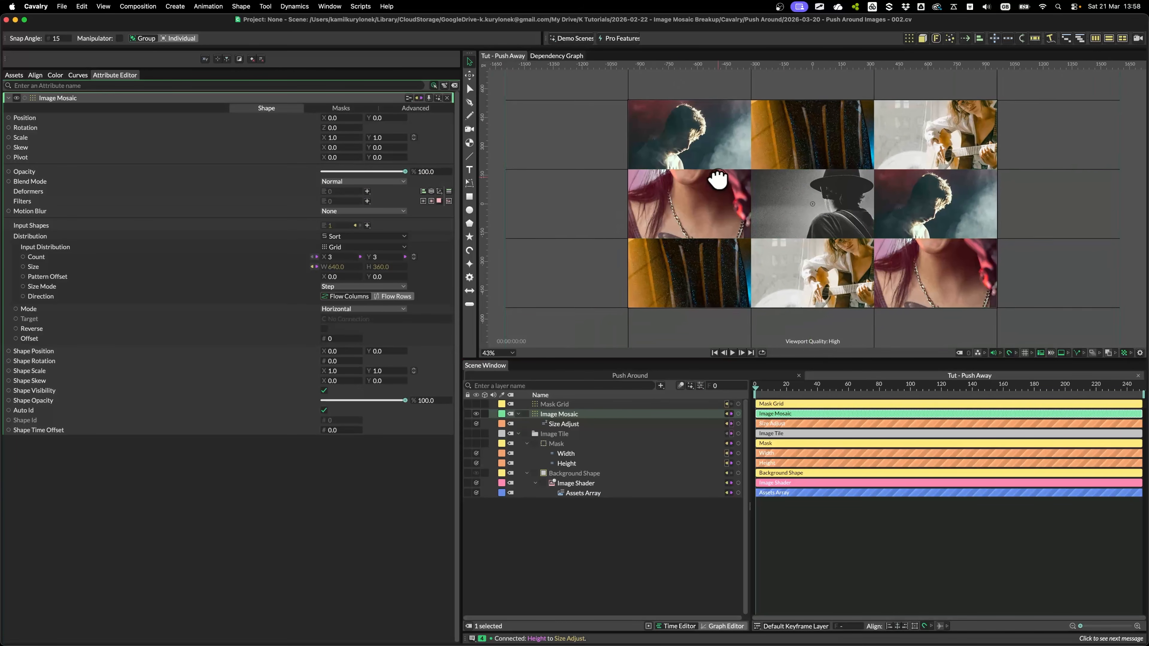
click(330, 258)
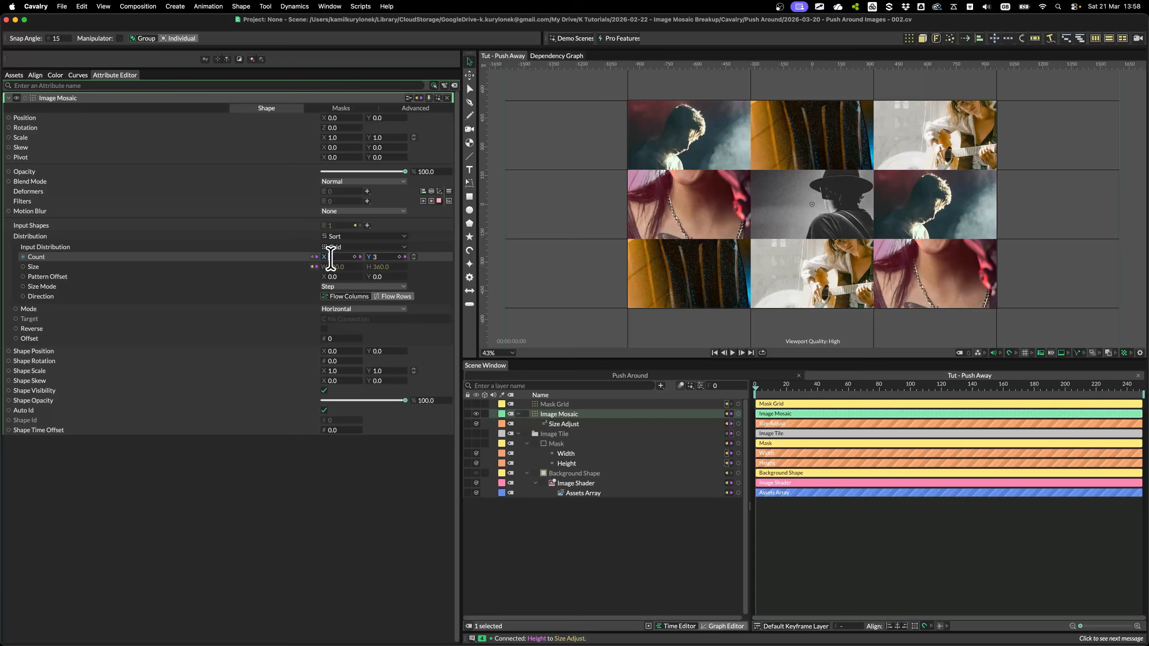
text(7)
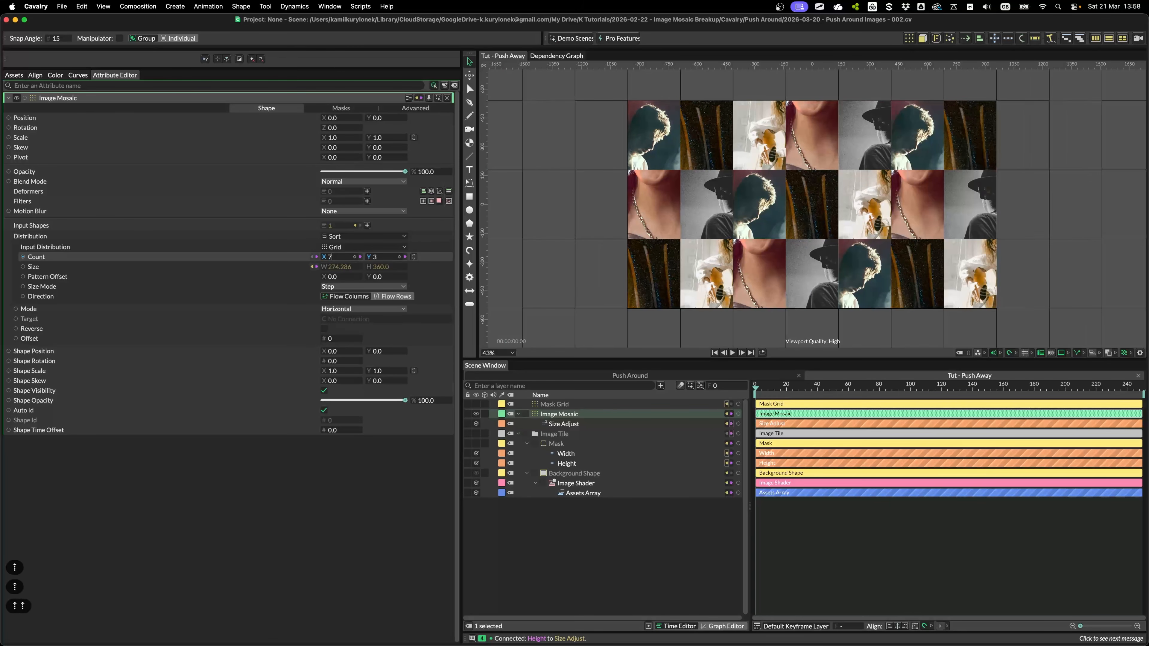
text(5)
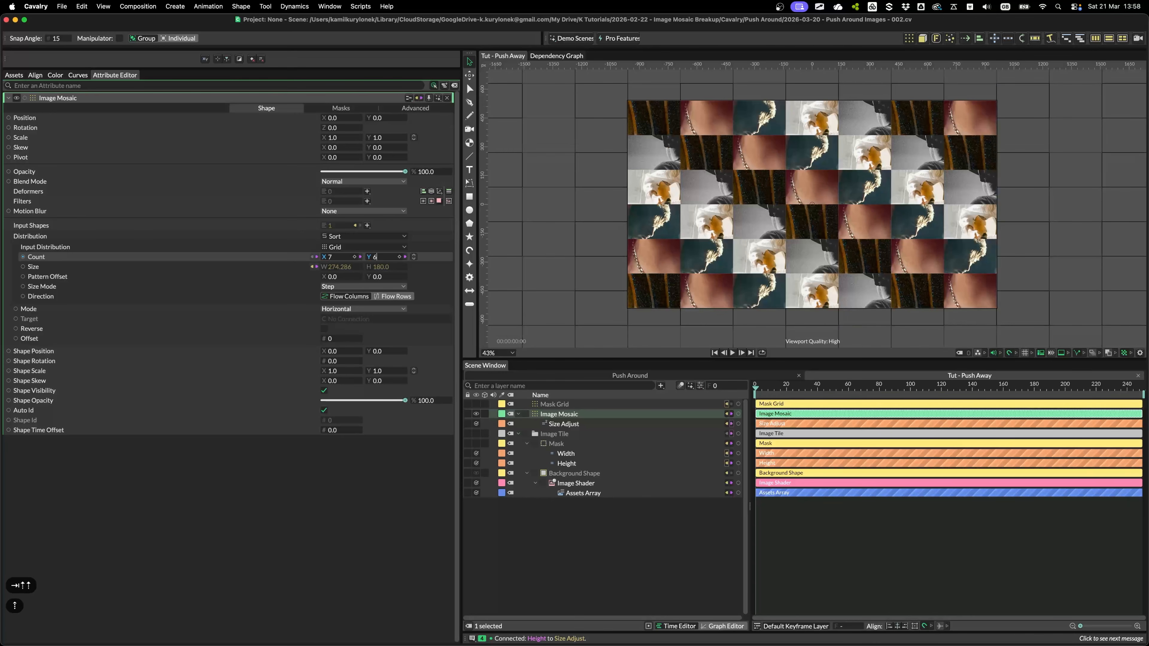
key(Down)
key(Down)
key(Down)
key(Down)
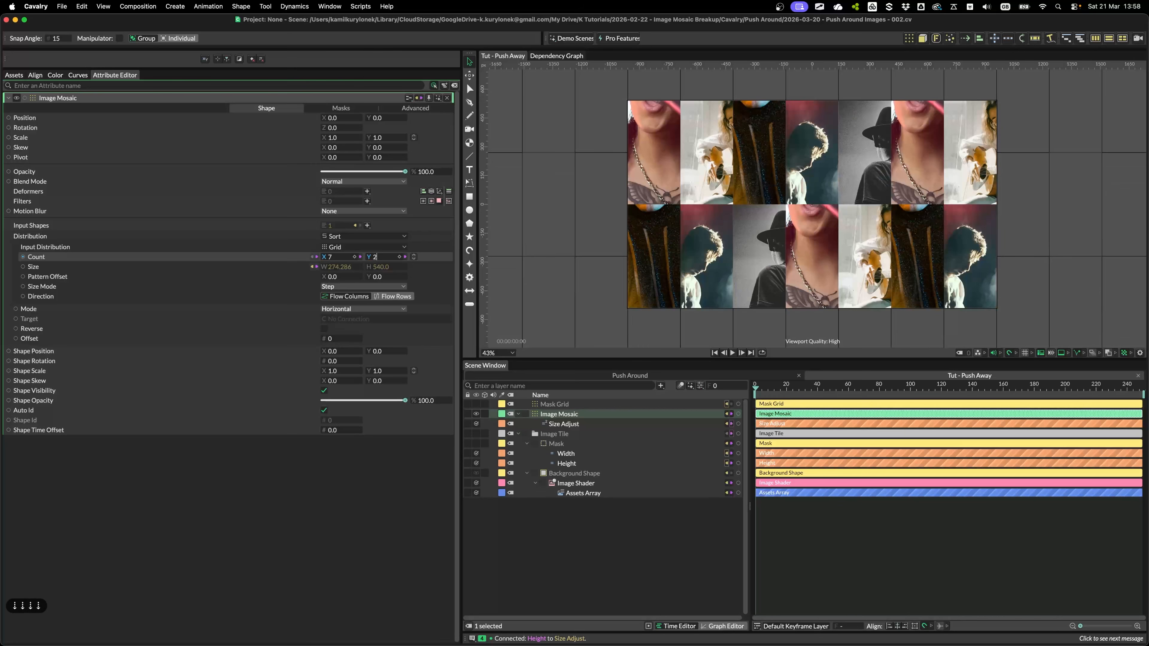
Return the Image Mosaic's grid Count to 3 by 3.
click(333, 256)
text(5)
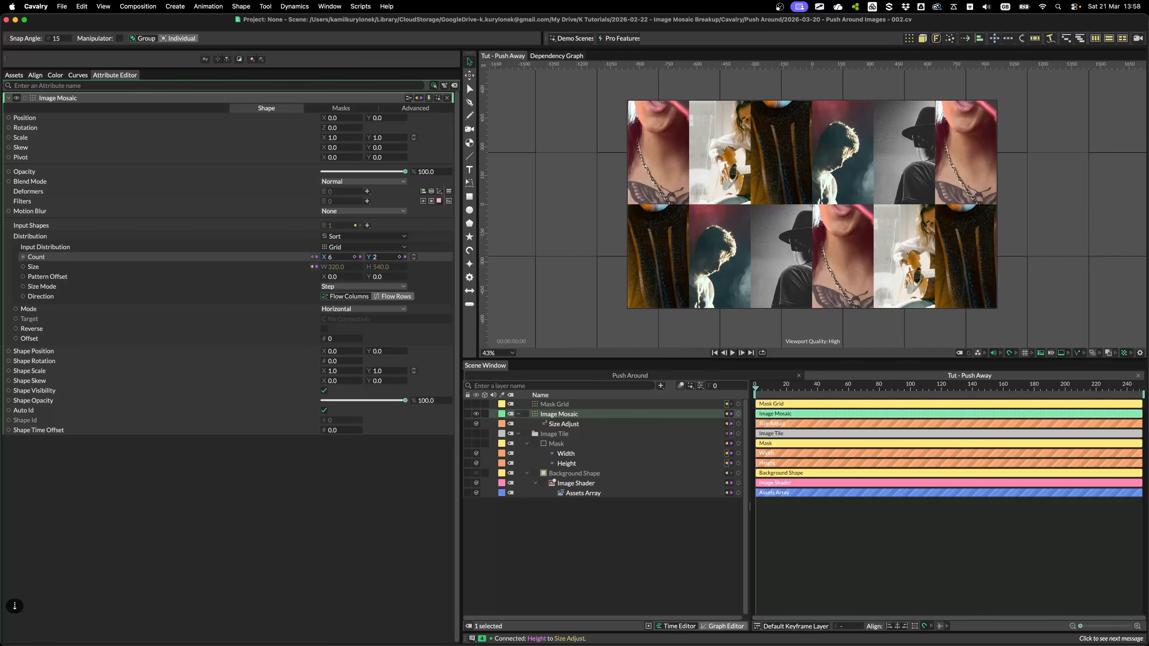
key(Down)
key(Down)
key(Tab)
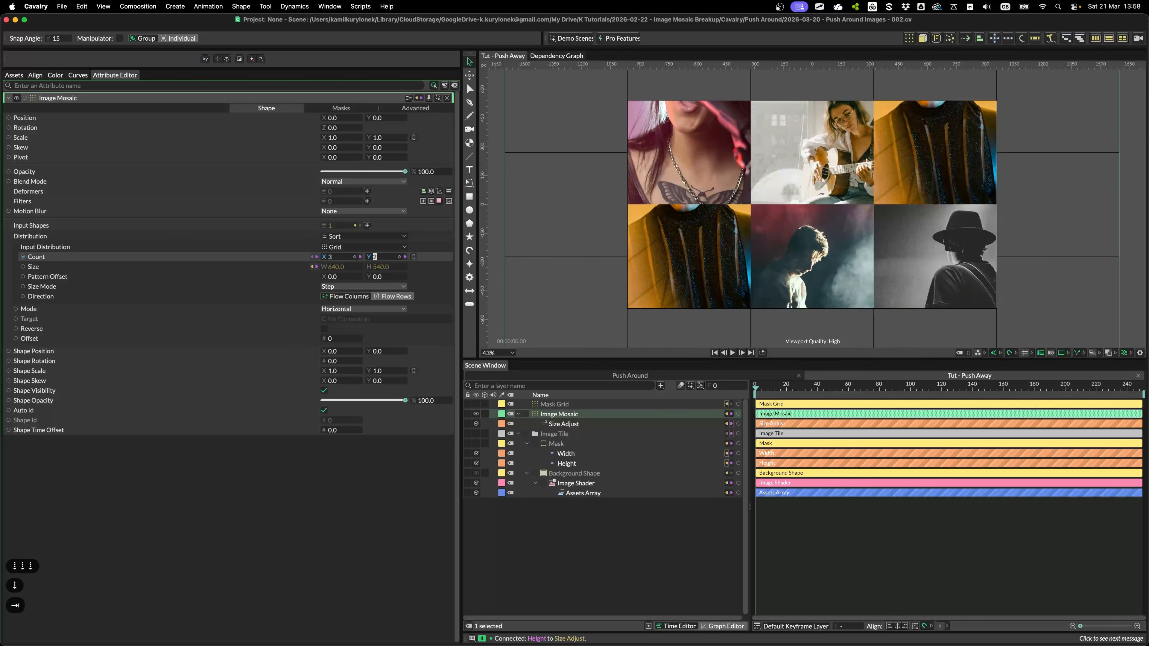
key(Up)
Turn off Auto Index on the Assets Array and choose the Index that puts the guitar player image in every tile.
click(583, 493)
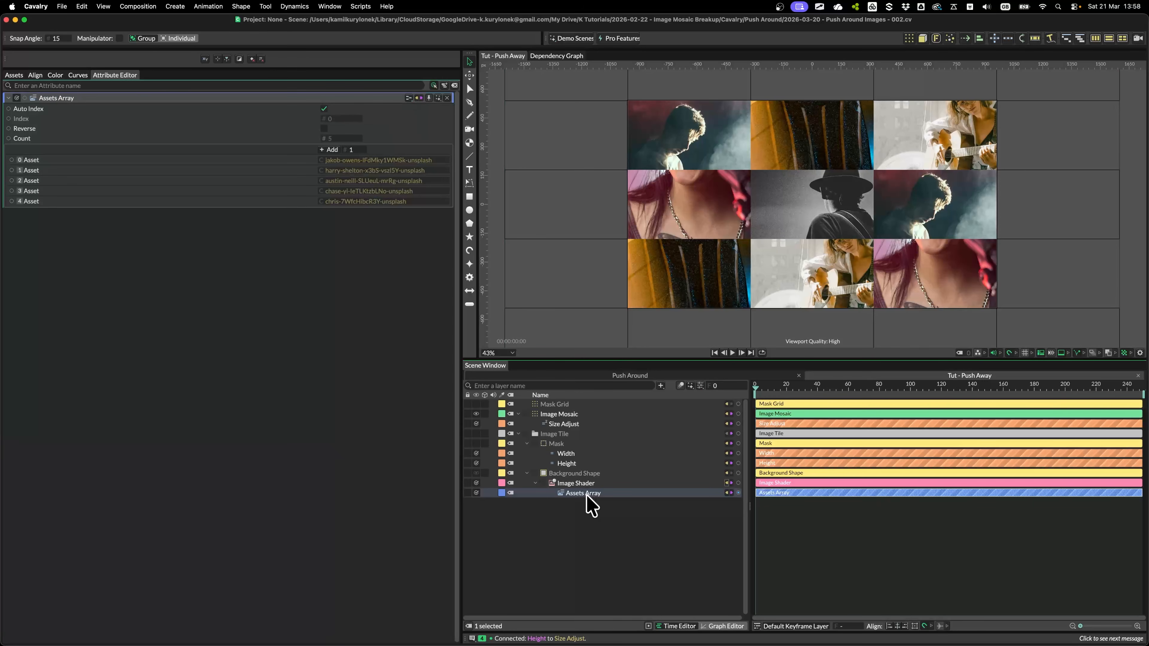
click(324, 109)
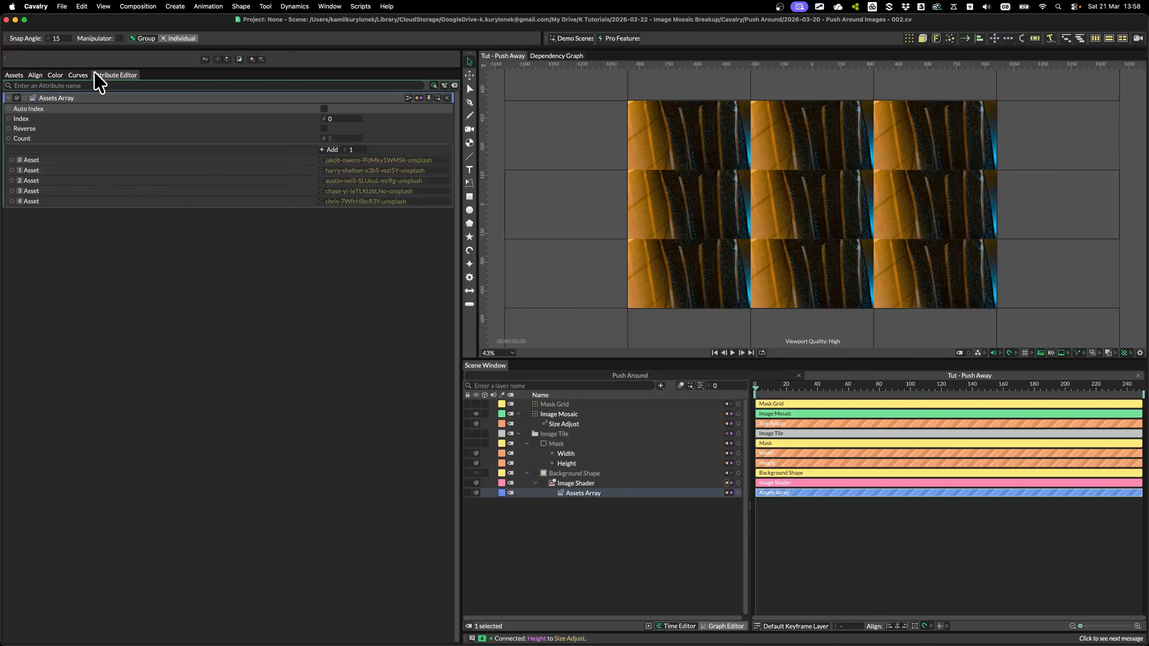
click(329, 118)
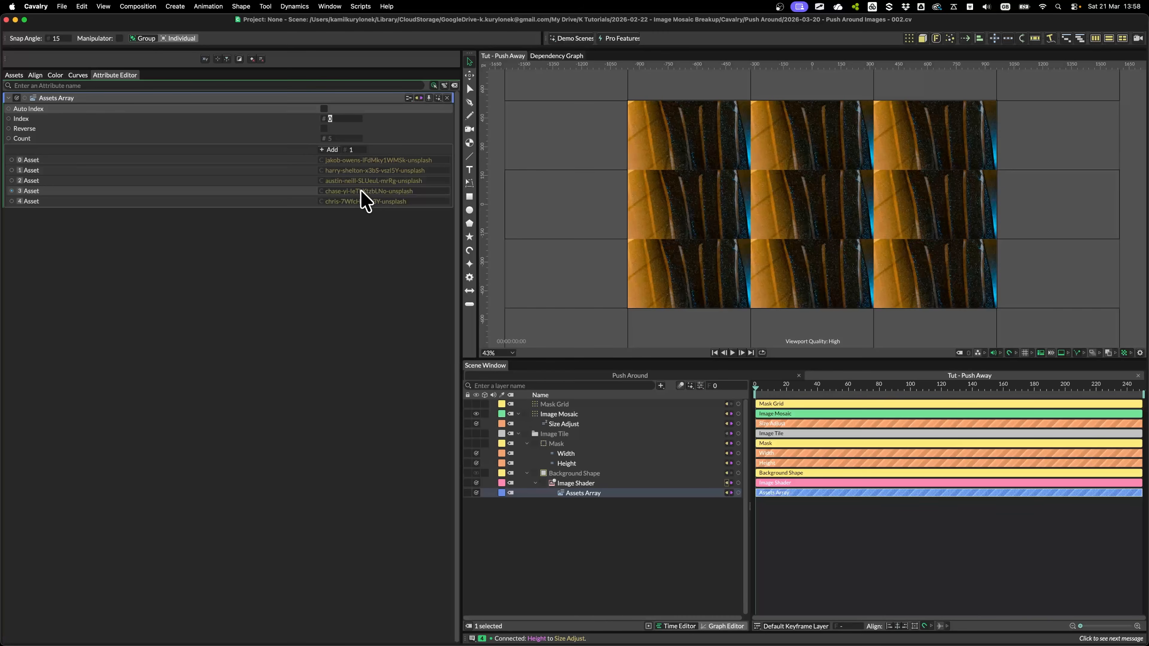
text(2)
key(Return)
key(Up)
key(Up)
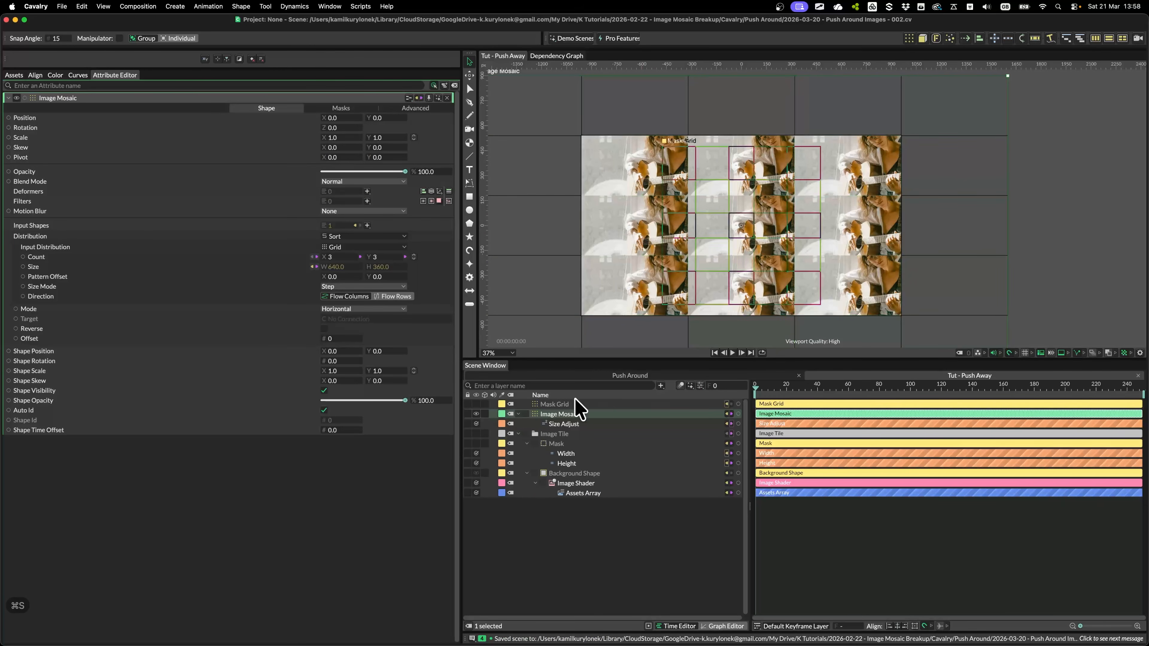
scroll(719, 221, up, 1)
drag(724, 220, 764, 209)
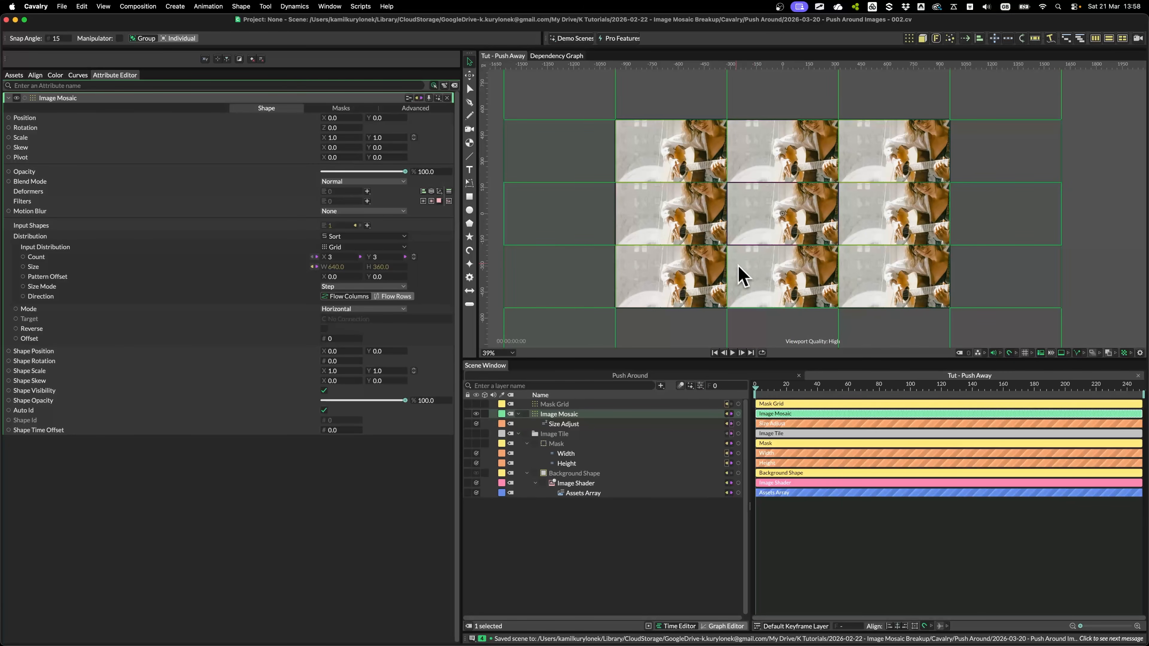
key(ctrl+Tab)
key(a)
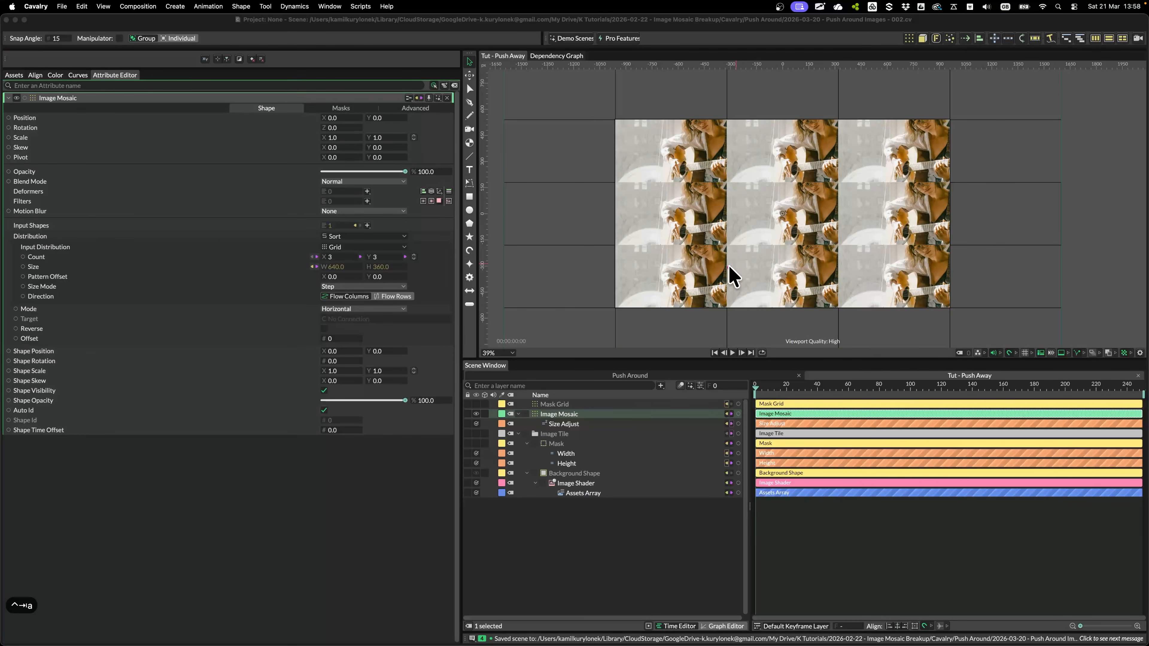
drag(796, 277, 793, 231)
key(r)
mouse_move(608, 107)
mouse_down()
mouse_move(874, 292)
mouse_move(962, 312)
mouse_up()
Set the Image Shader's Offset to about X 81 and Y -99 to reframe the guitar player image.
click(577, 484)
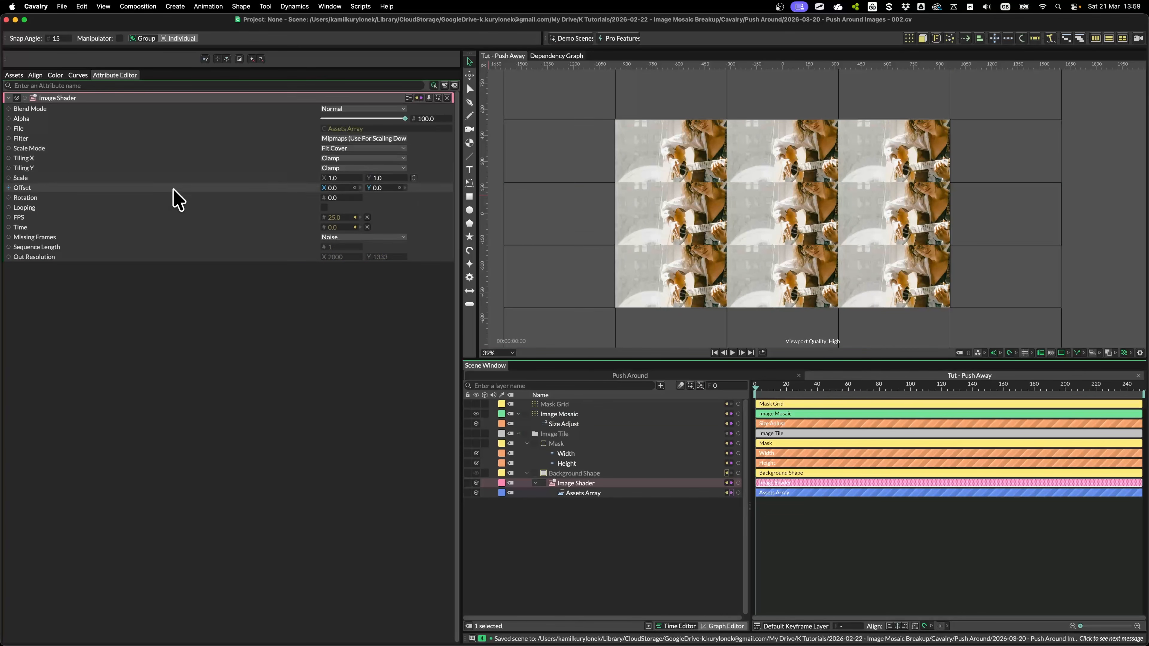
drag(333, 193, 449, 212)
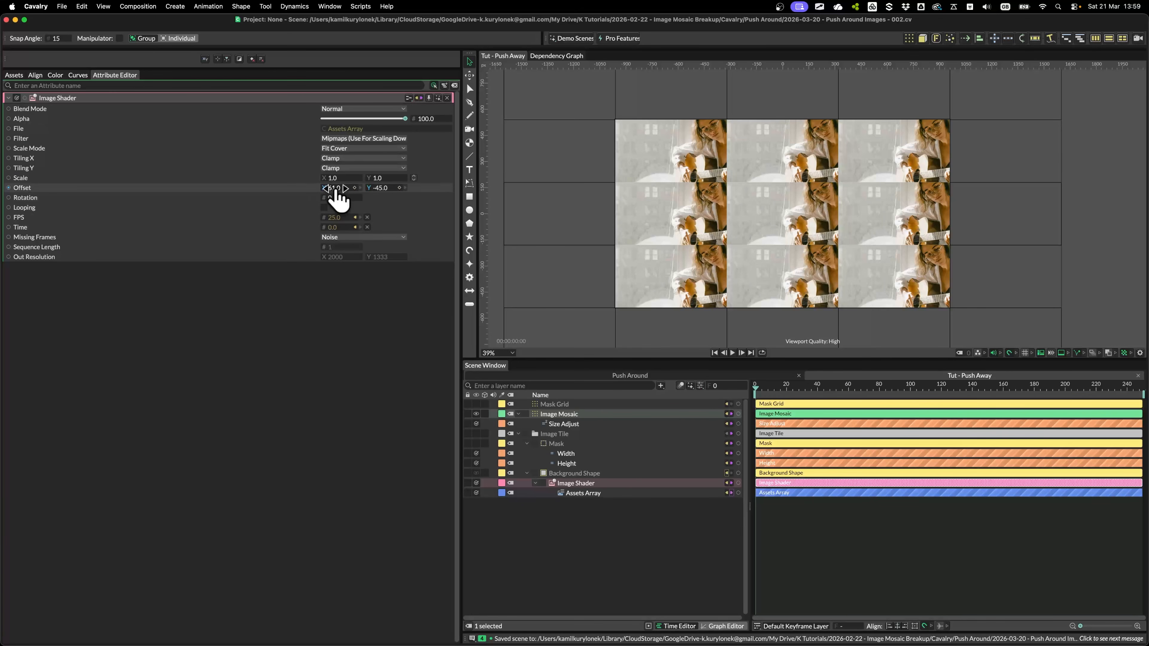
mouse_move(335, 188)
mouse_down()
mouse_move(319, 188)
mouse_move(361, 188)
mouse_move(344, 188)
mouse_up()
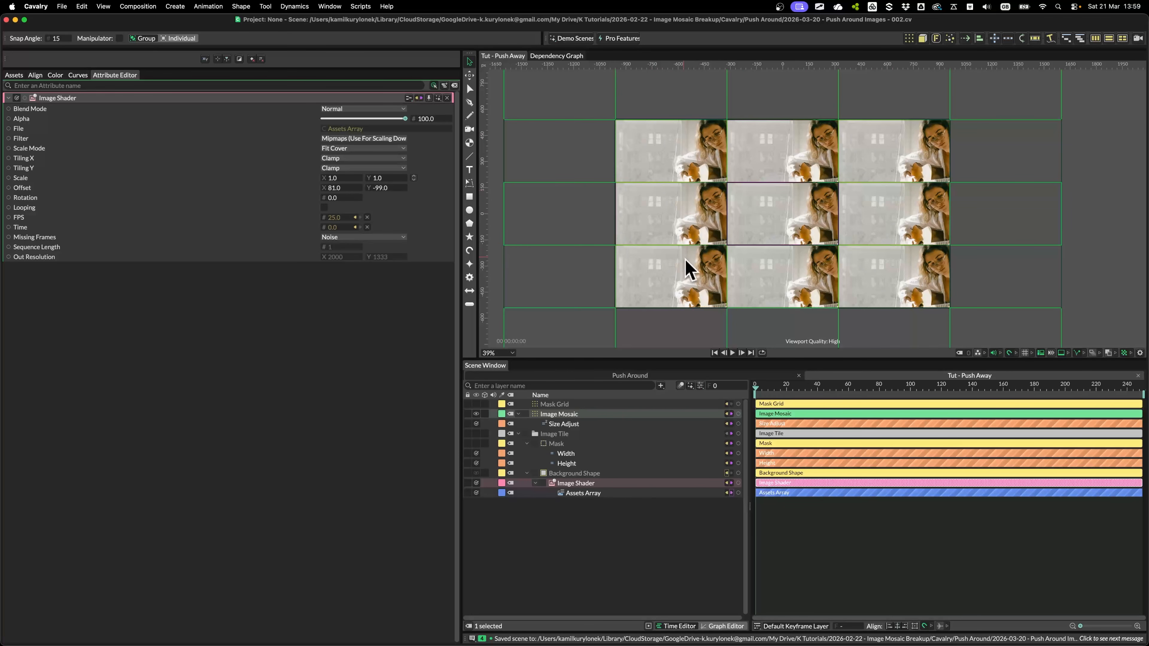
right_click(294, 188)
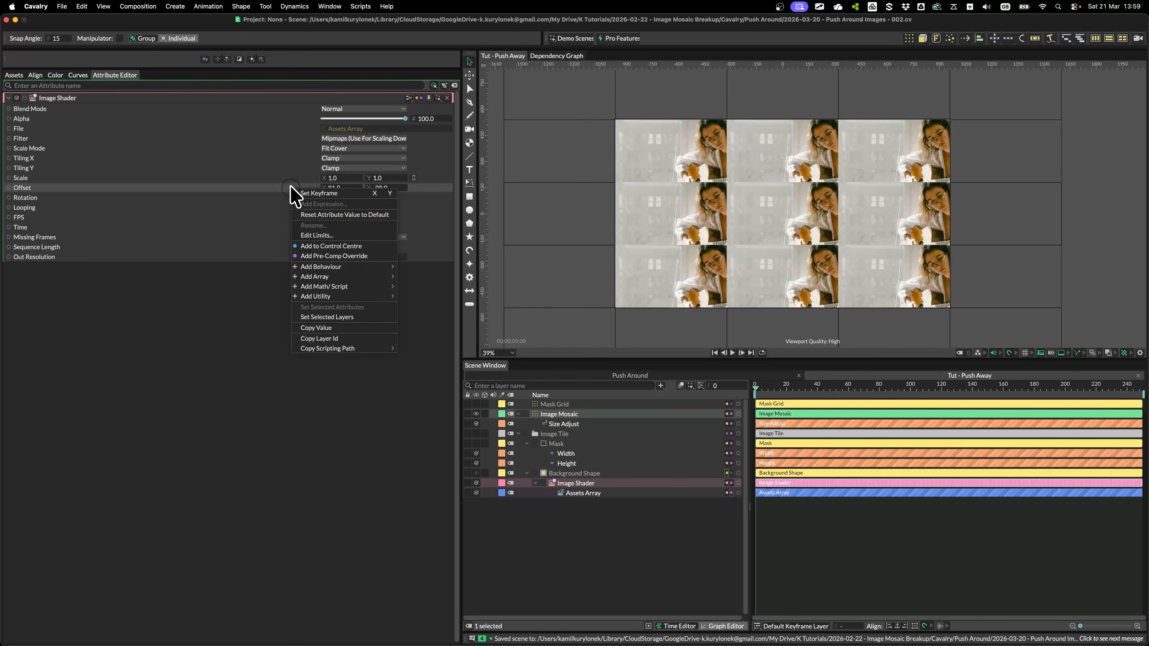
mouse_move(389, 277)
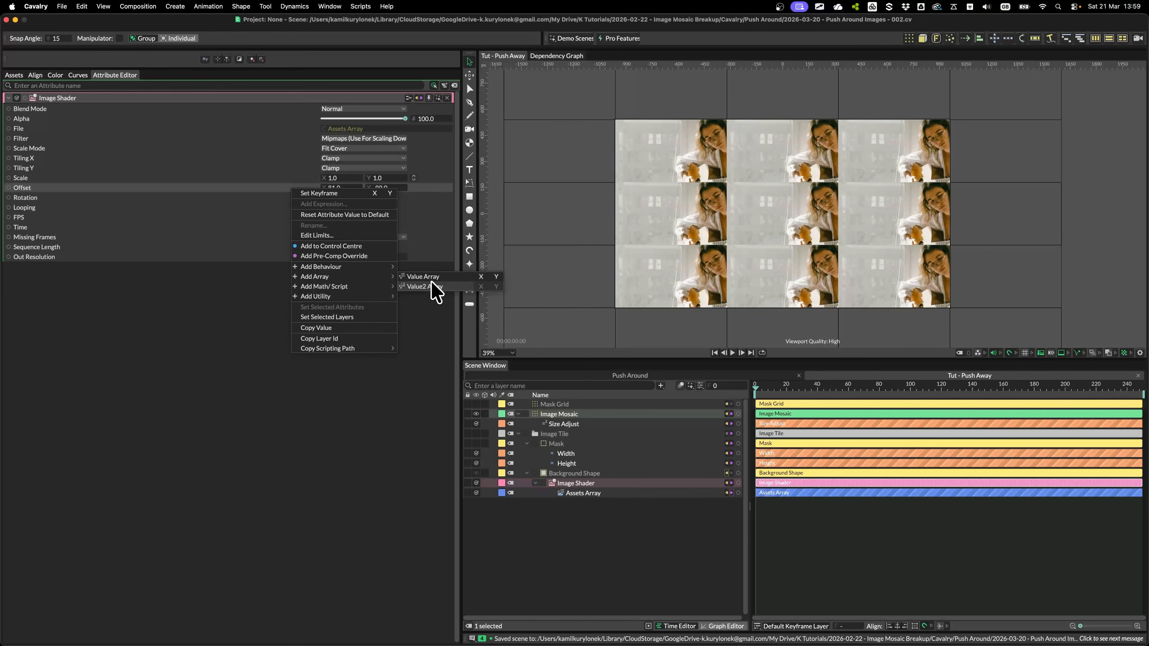
click(423, 403)
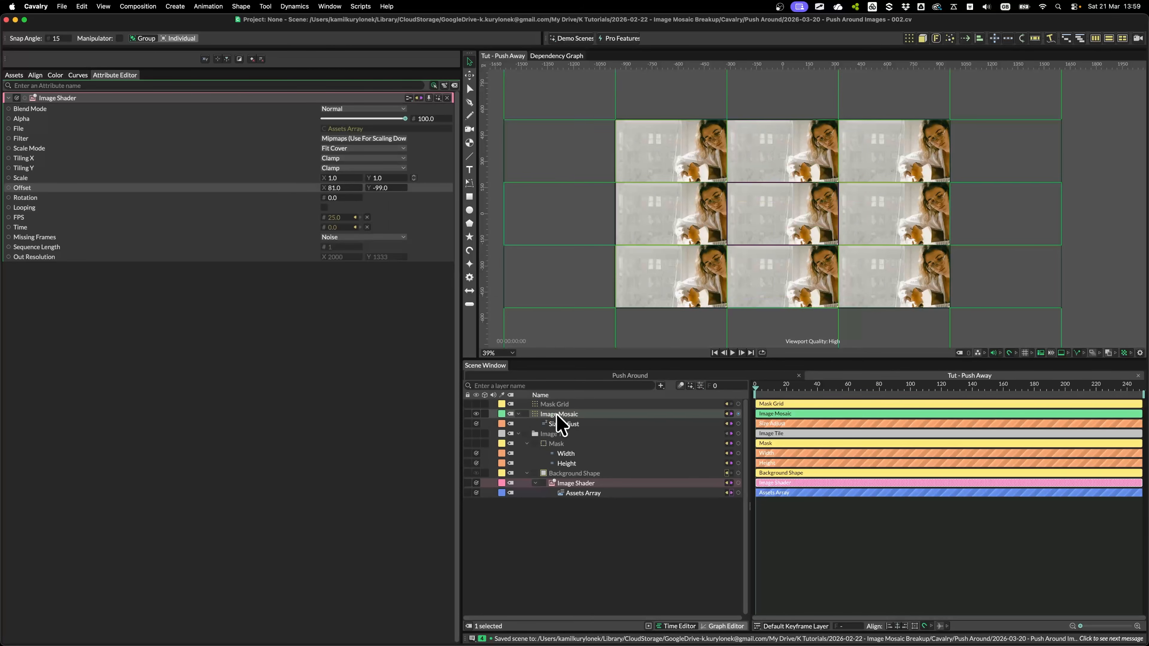
click(509, 332)
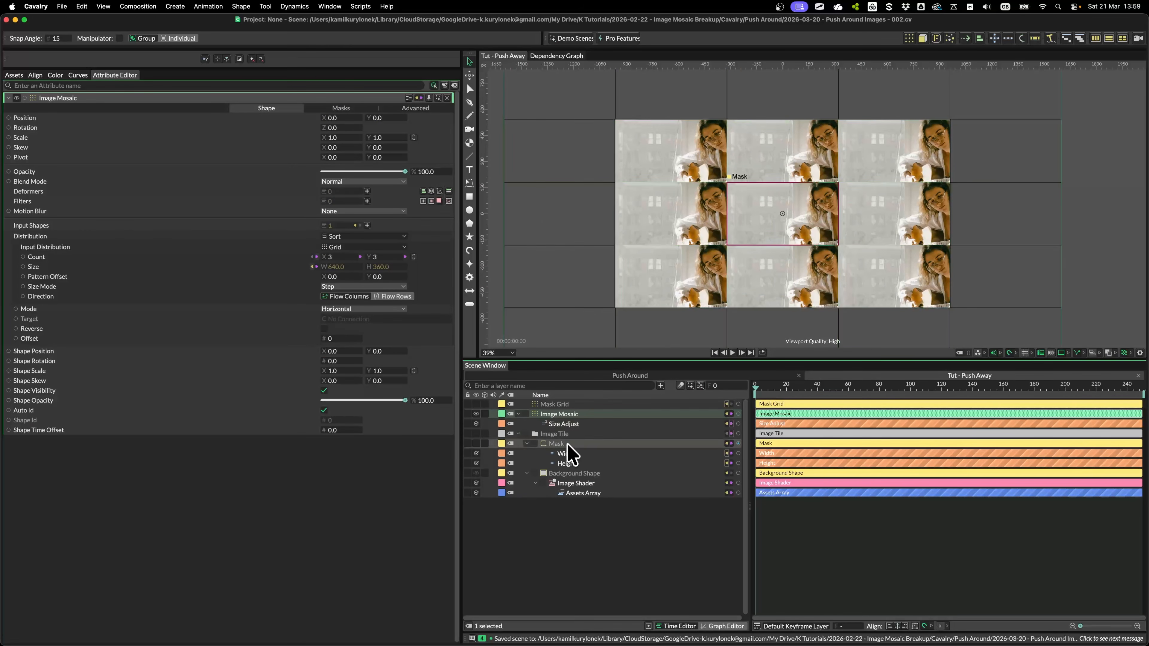
click(582, 483)
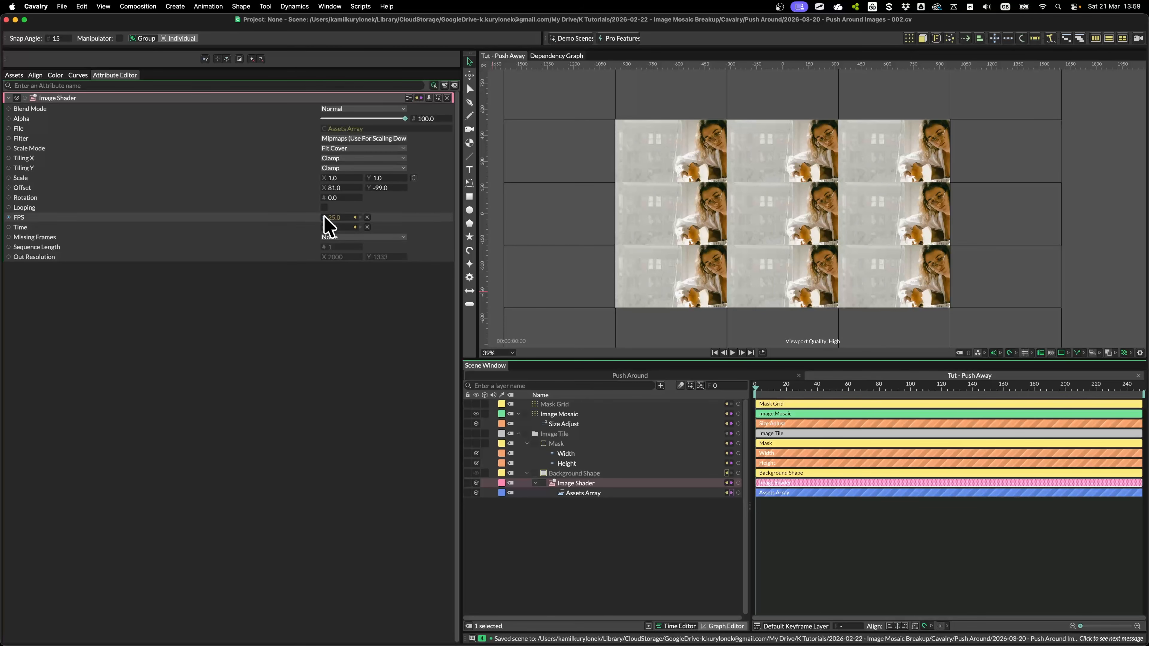
Add a Math2 utility to the Image Shader's Offset attribute.
right_click(289, 188)
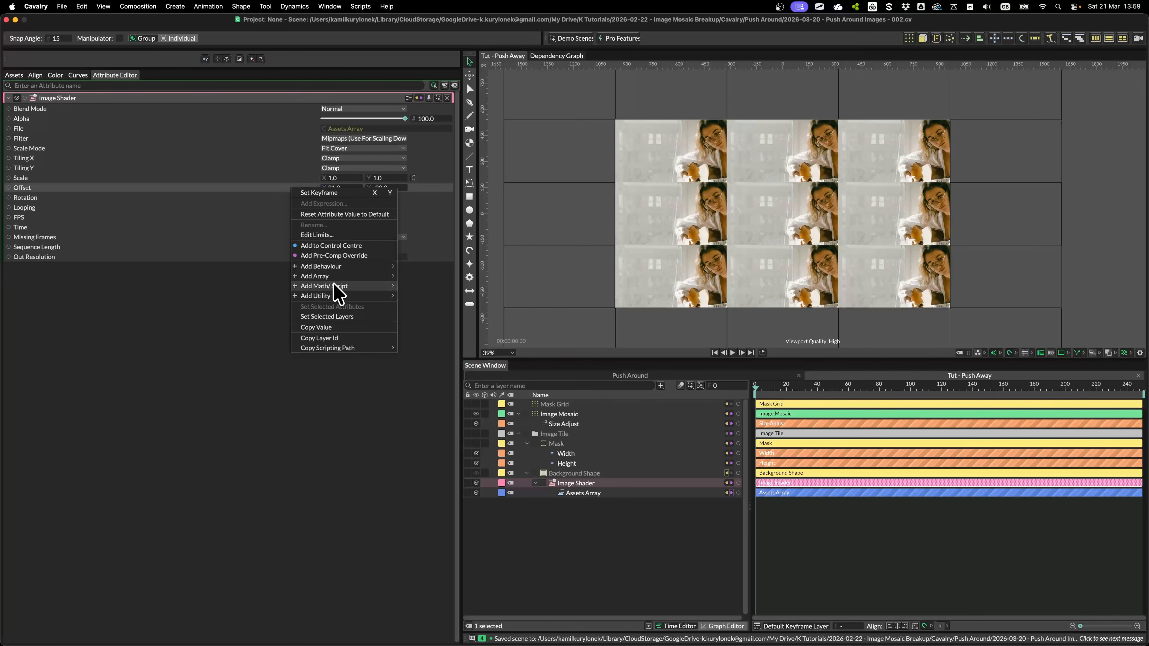
mouse_move(335, 286)
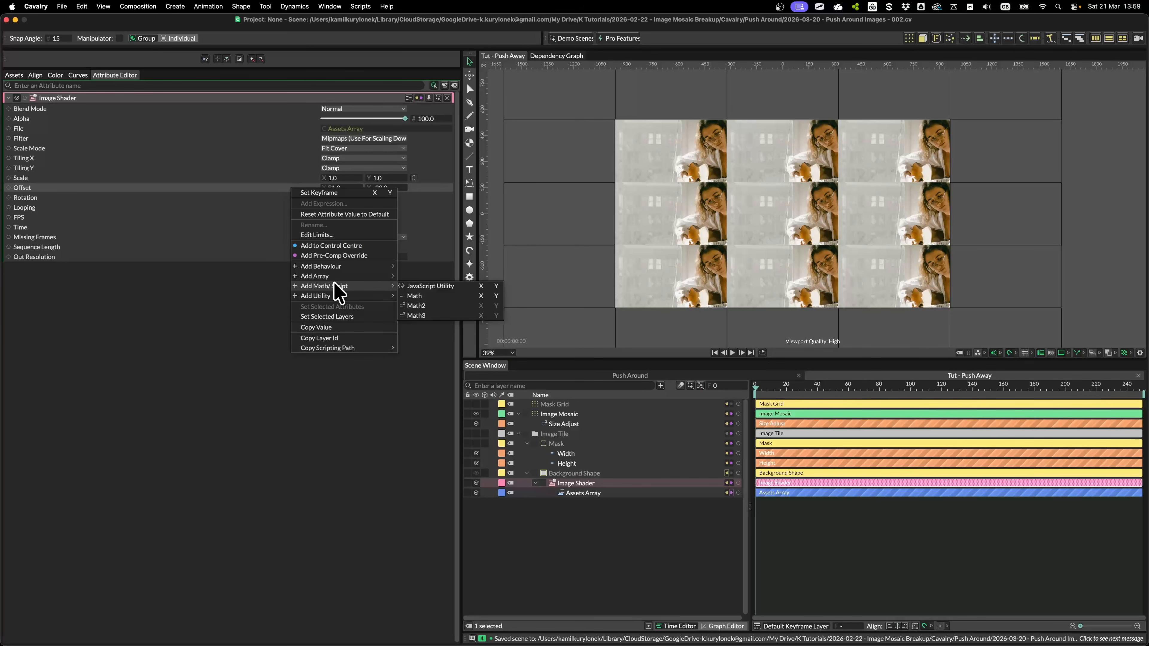
click(420, 306)
Add a Get Sub-Mesh Transform utility and place it beneath Math2 [Offset] in the layer hierarchy.
drag(579, 483, 577, 494)
key(super+period)
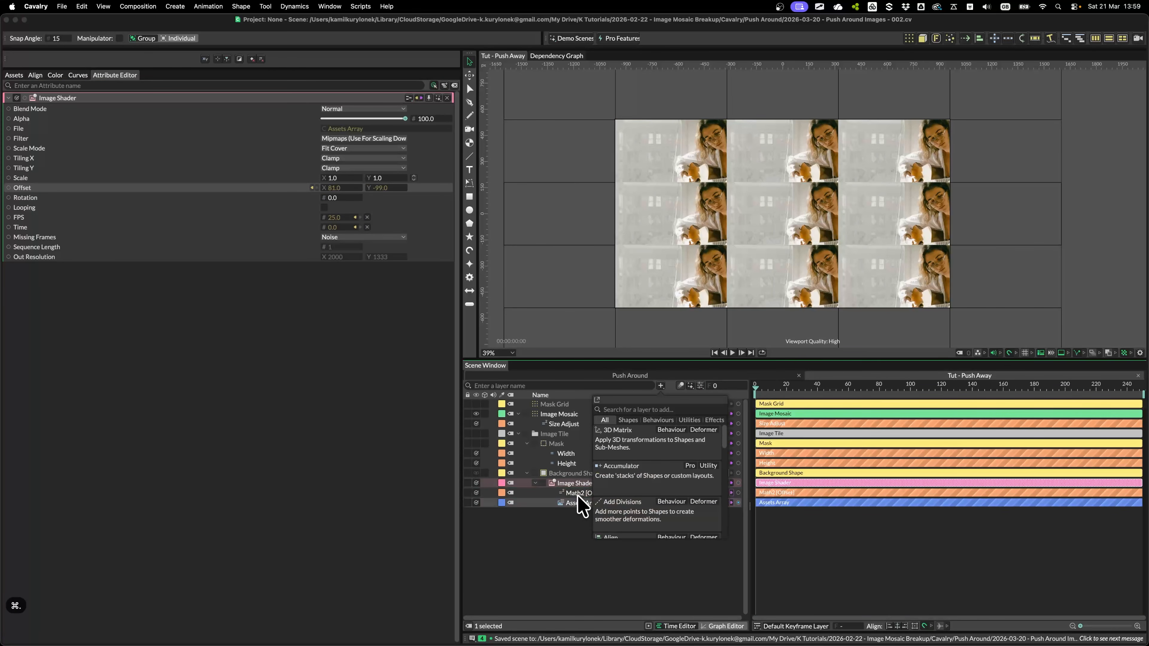
text(get)
key(Down)
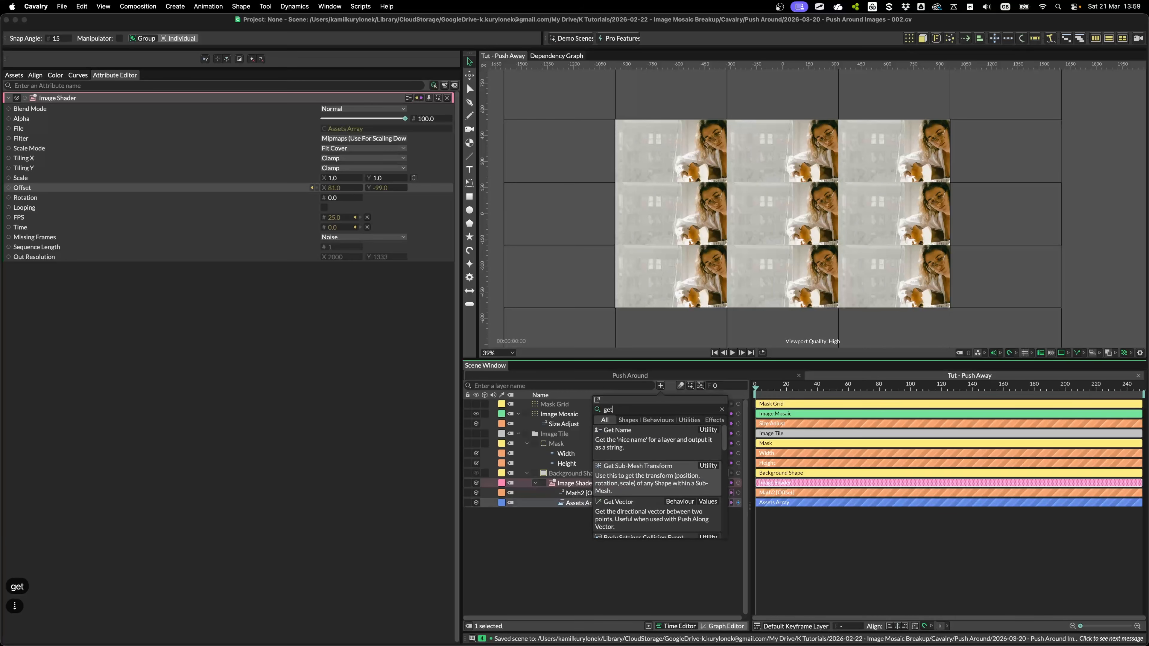
key(Return)
drag(588, 483, 585, 503)
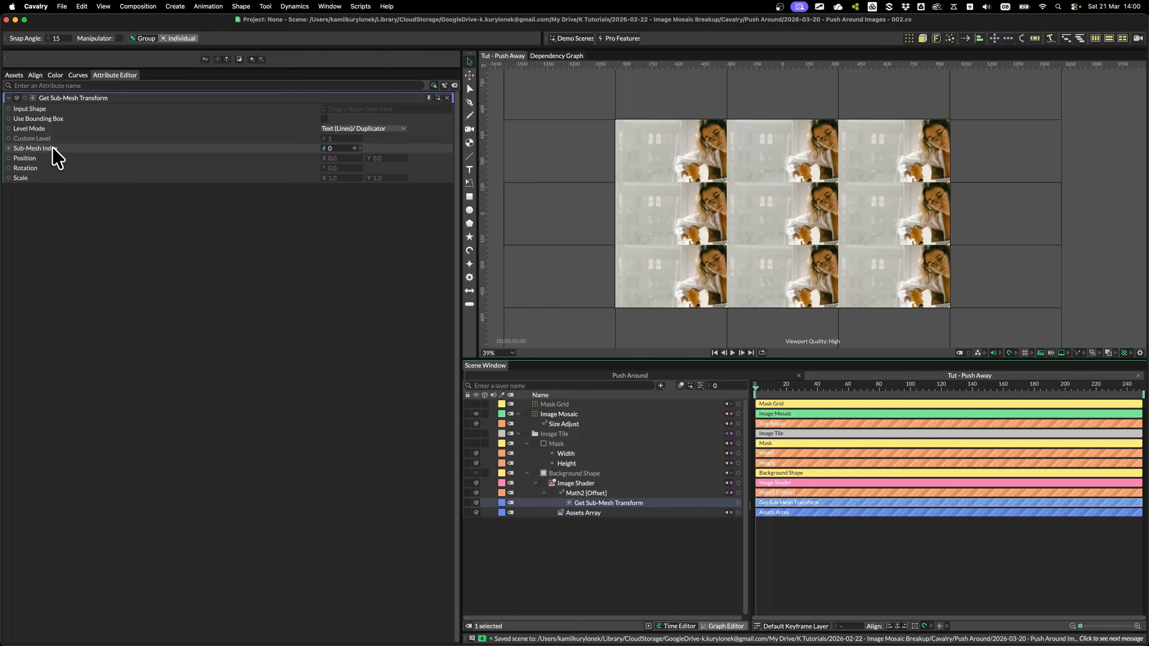
Connect the Mask Grid to Get Sub-Mesh Transform's Input Shape and try Sub-Mesh Index values from 1 up to 5.
drag(553, 404, 362, 111)
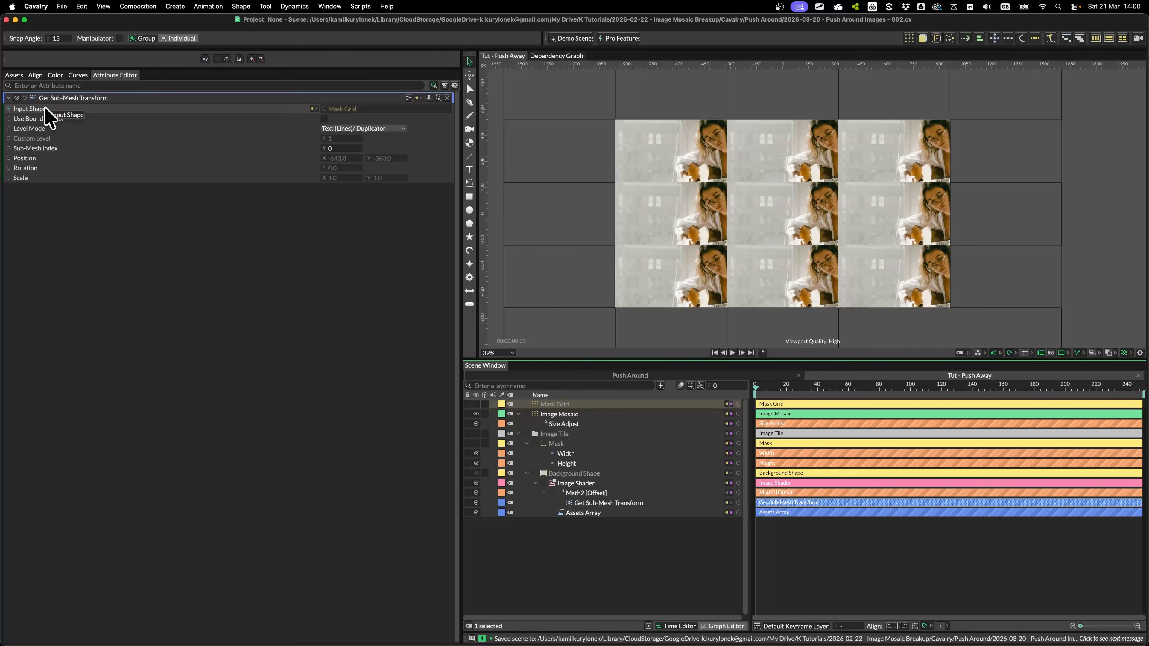
click(339, 149)
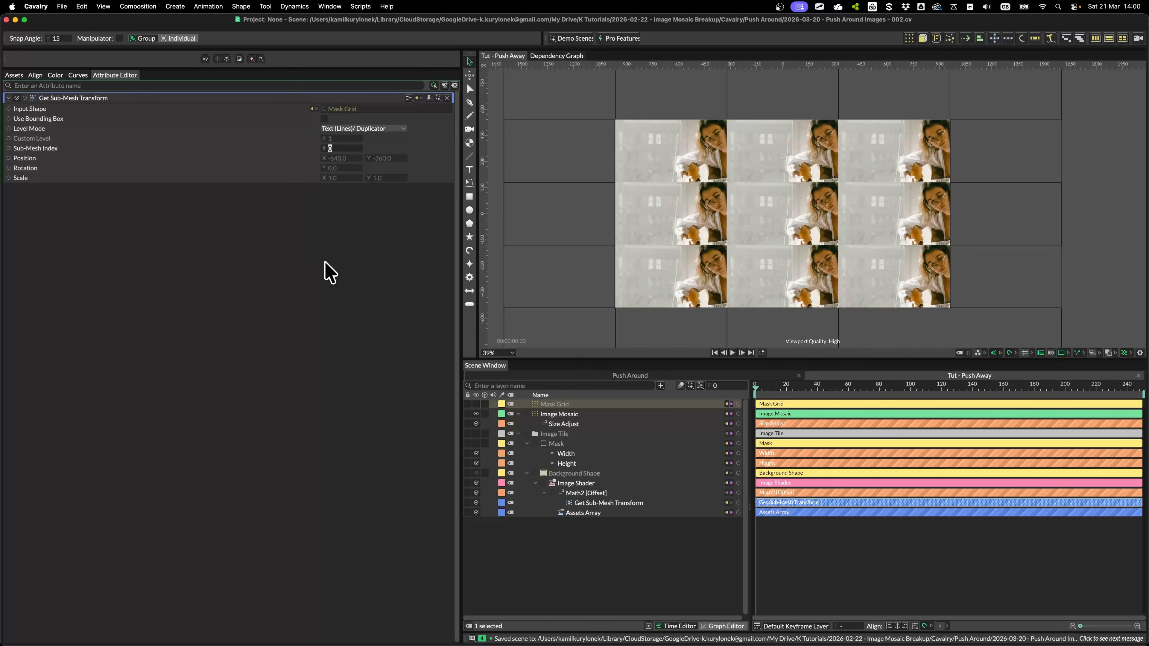
text(1)
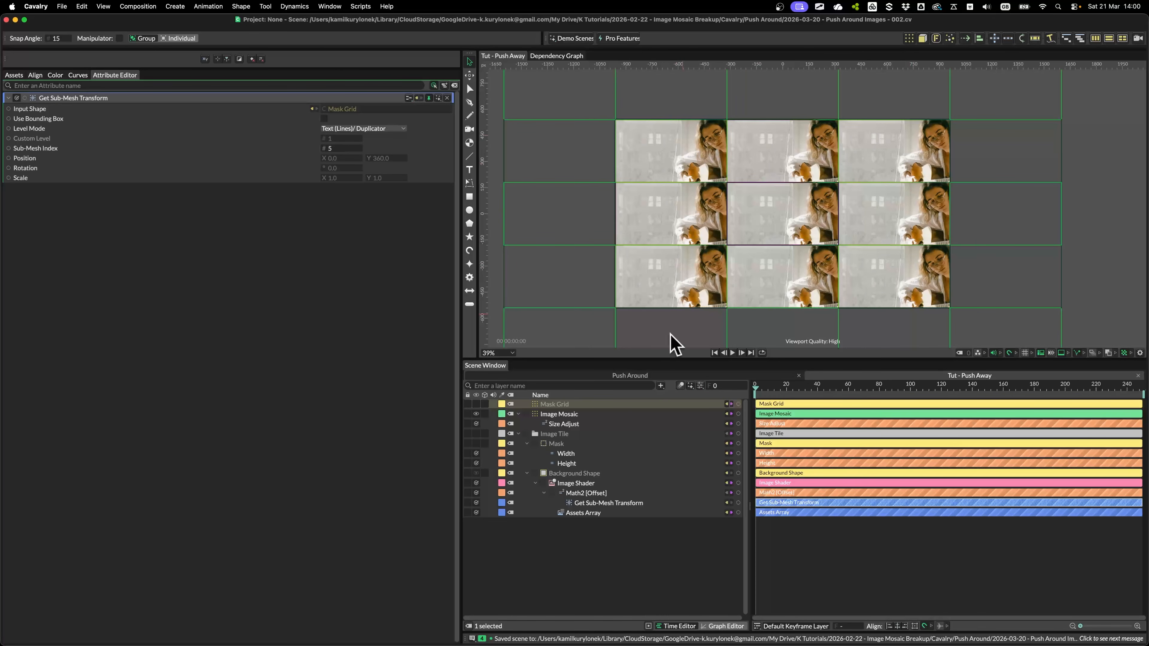
Show the index numbers on the Image Mosaic's tiles in the viewport and check their order across the grid.
click(1140, 353)
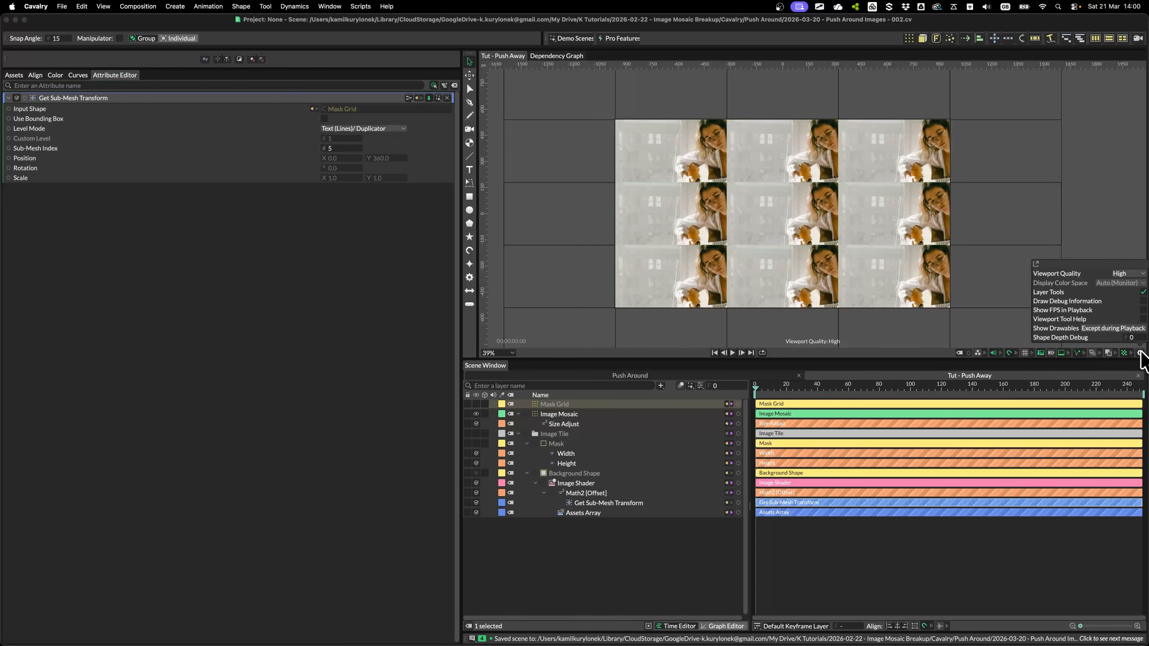
click(527, 415)
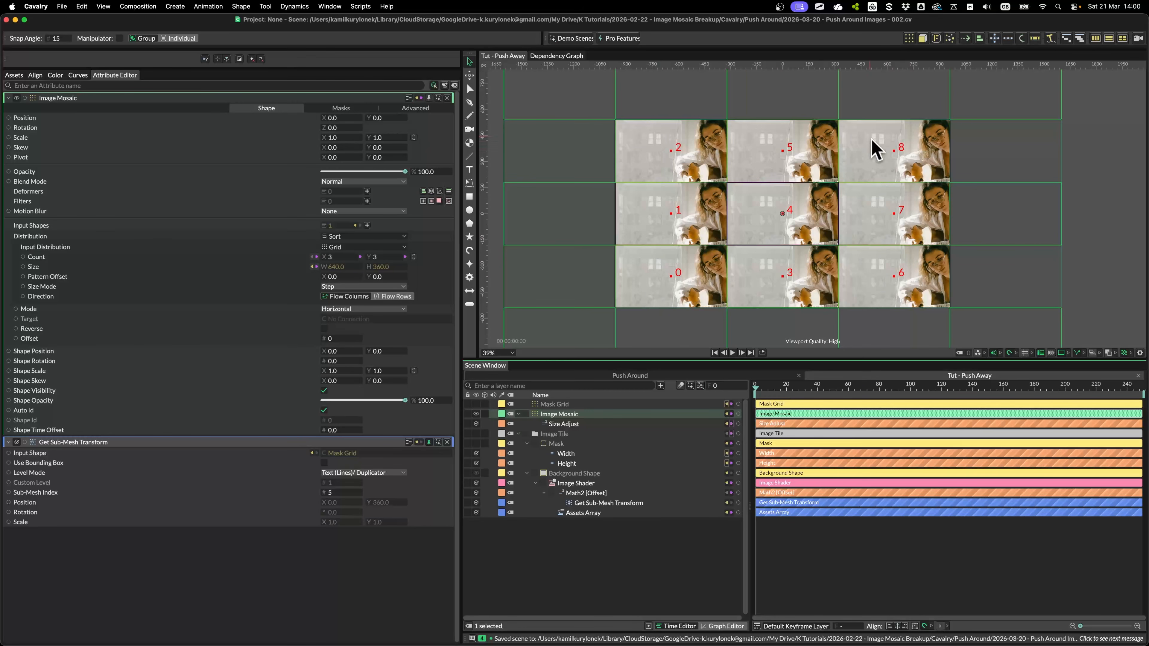
scroll(675, 221, up, 2)
drag(705, 211, 681, 213)
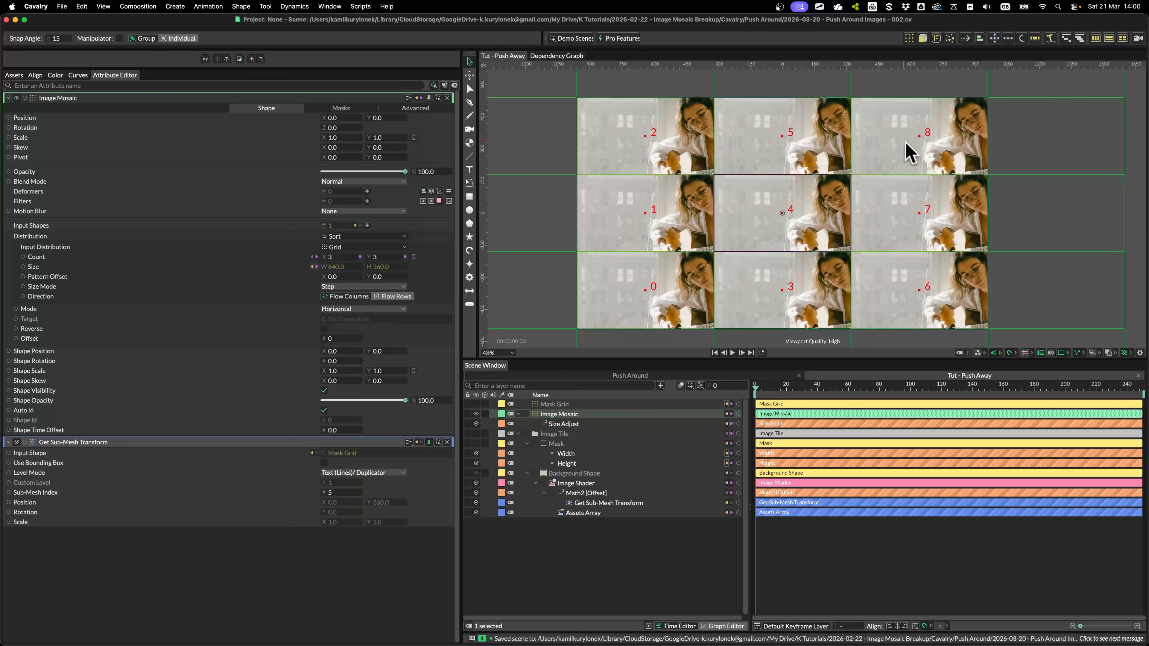
Drive Get Sub-Mesh Transform's Sub-Mesh Index with an Index Context utility.
click(606, 502)
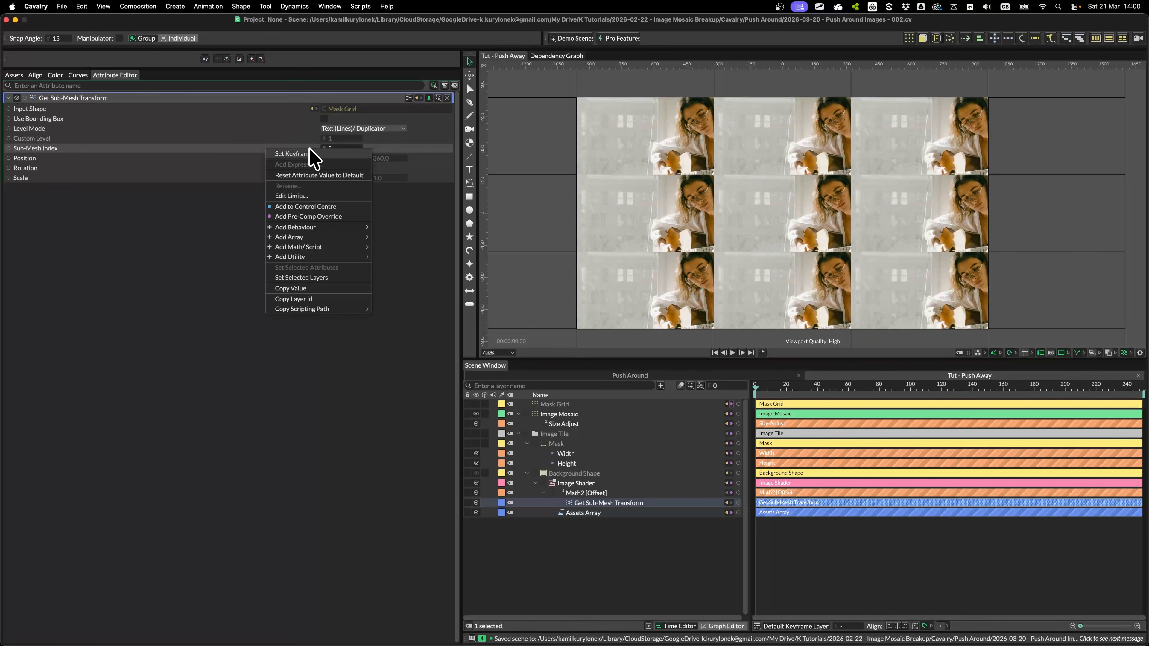
mouse_move(316, 256)
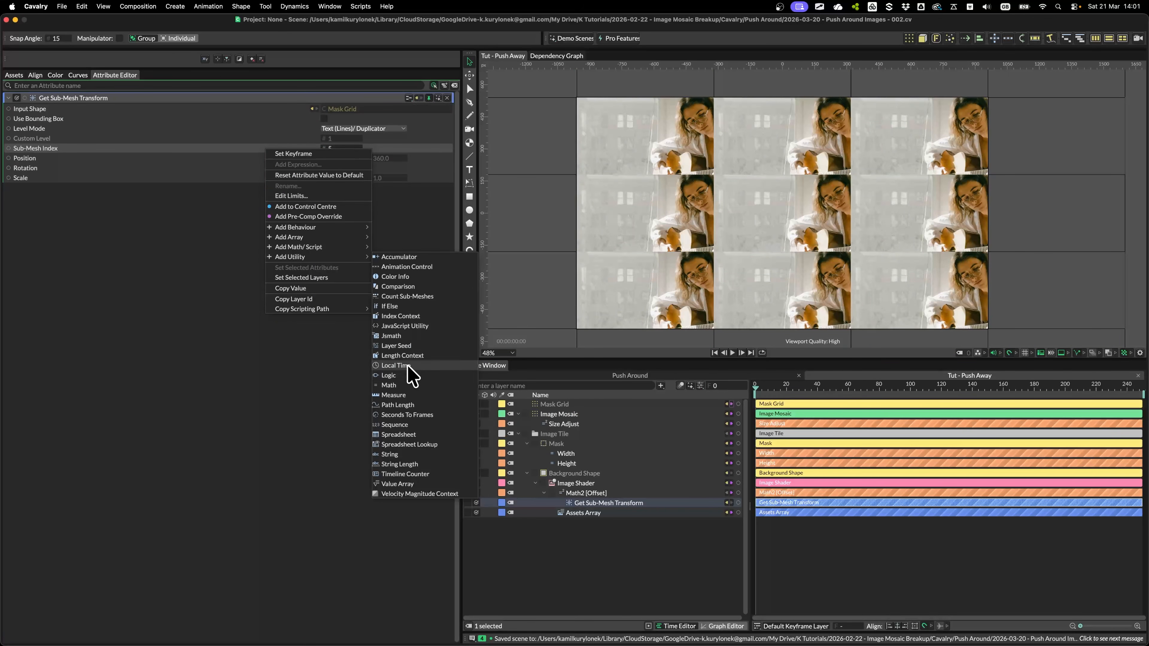
click(406, 317)
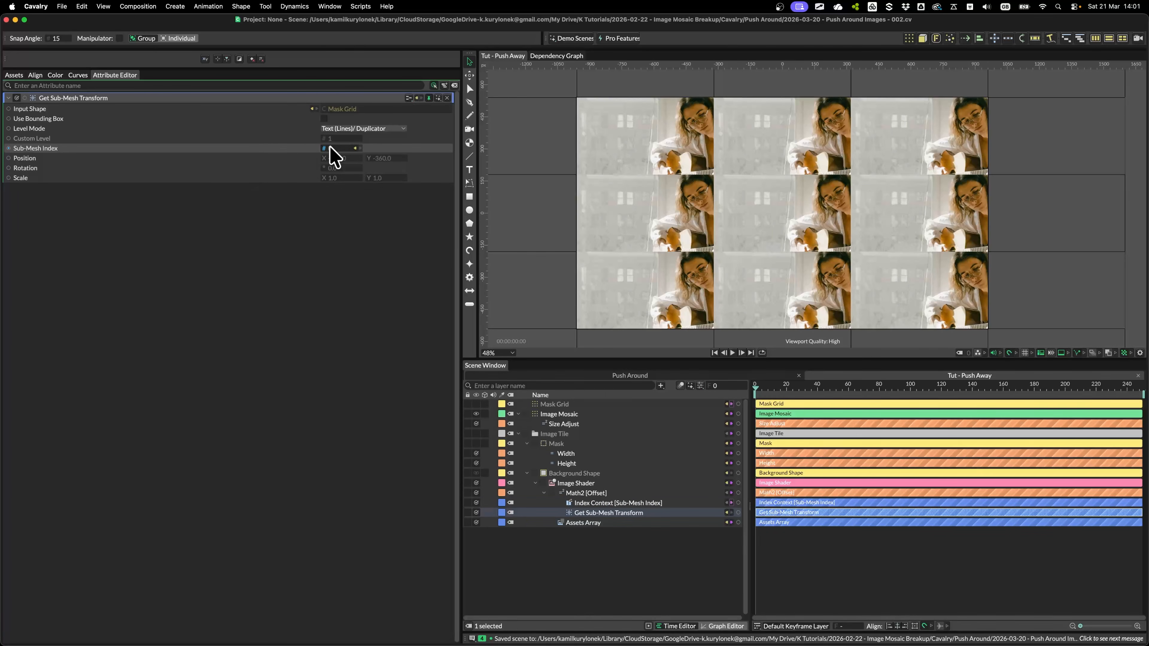
Connect the Position of Get Sub-Mesh Transform to the First input of Math2 [Offset].
click(590, 493)
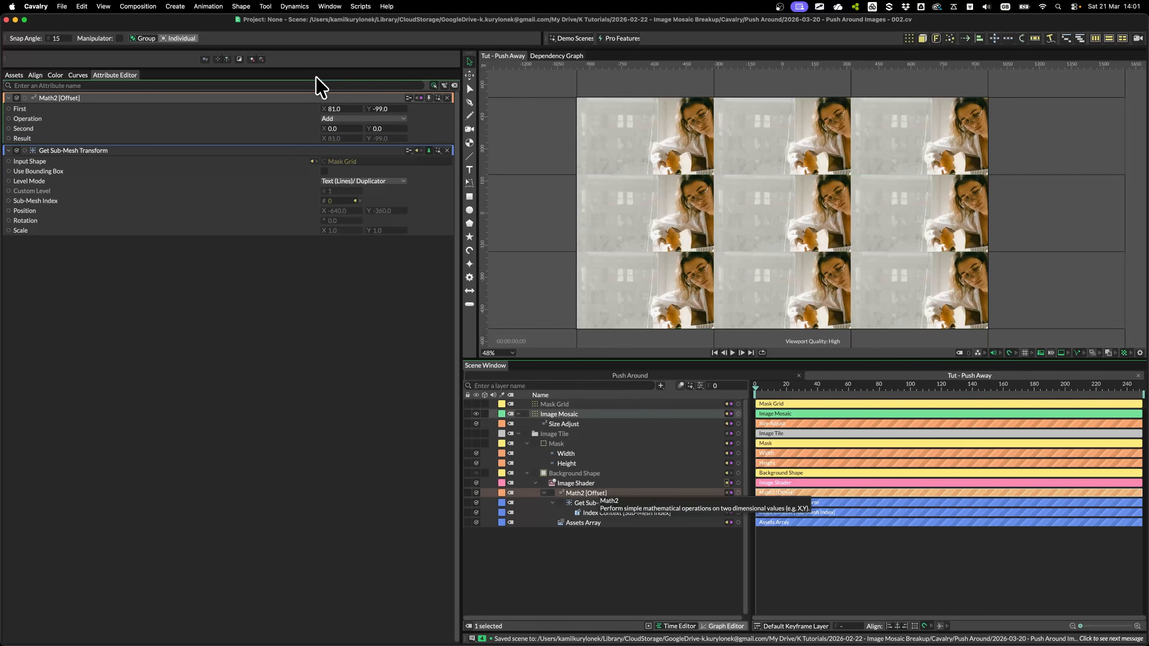
drag(8, 210, 21, 109)
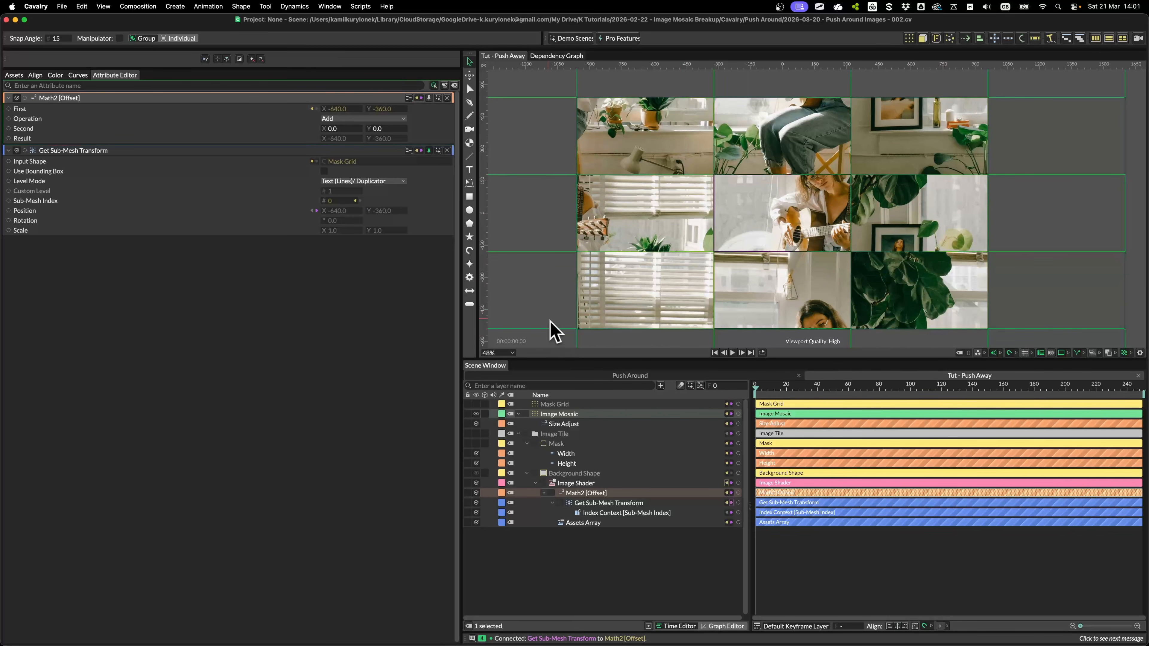
scroll(778, 327, down, 2)
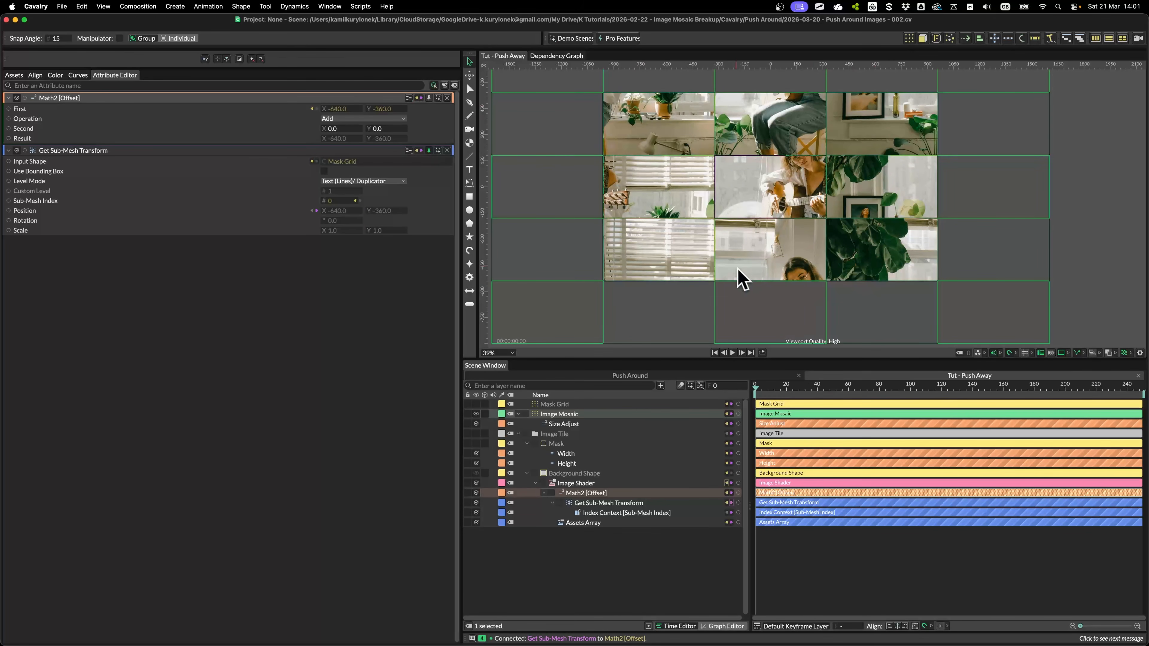
Turn on Reverse in the Mask Grid's Sort distribution so the tiles form one complete image, and inspect the result.
click(575, 405)
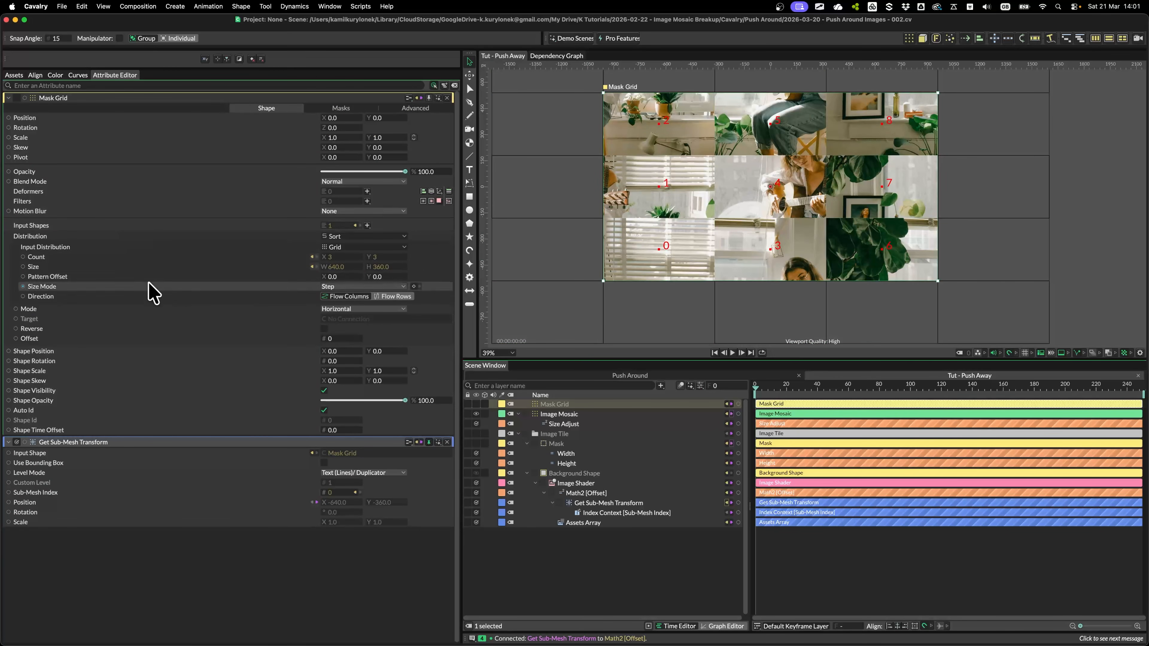
click(324, 329)
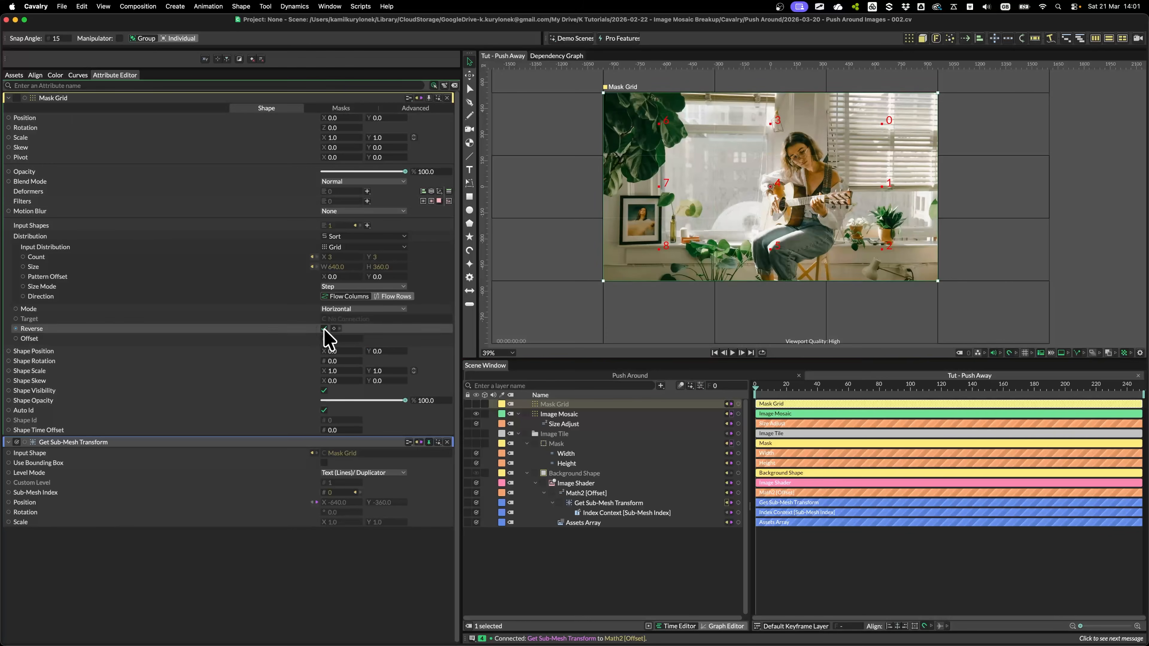
scroll(956, 227, up, 2)
scroll(959, 236, up, 3)
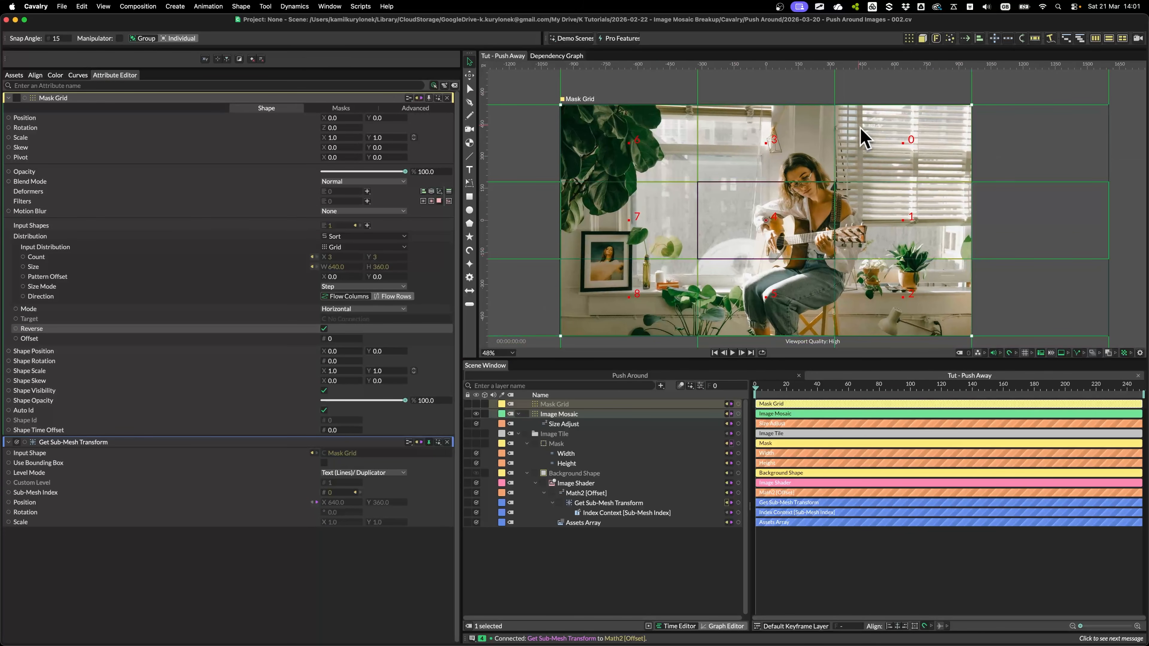
click(447, 98)
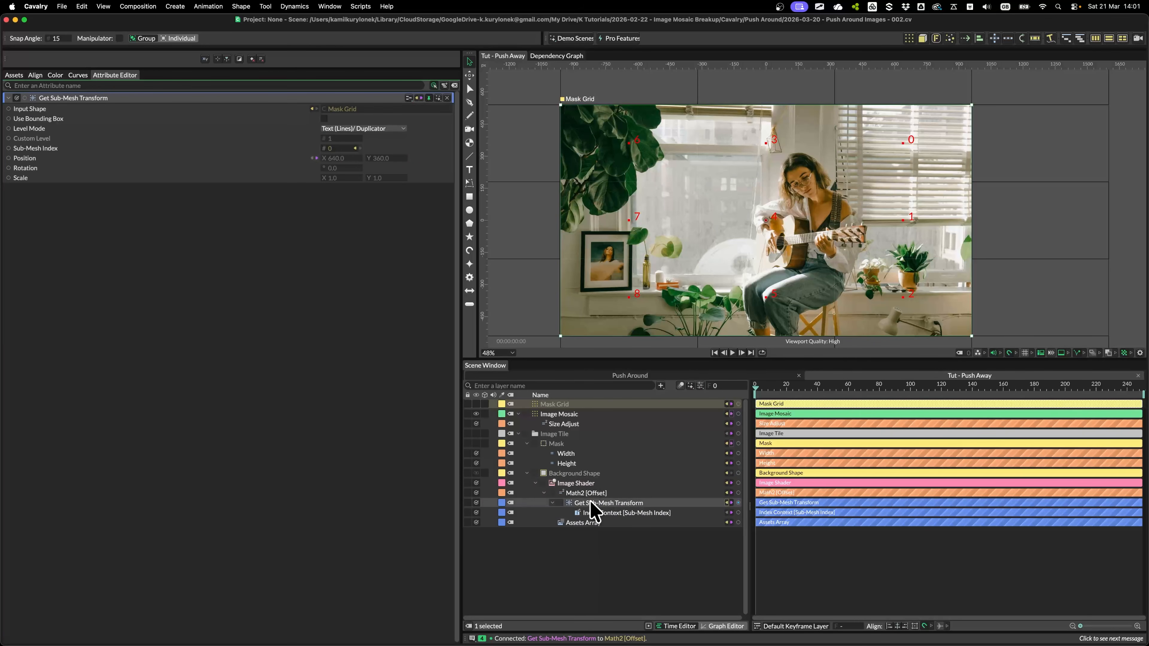
Rename the Math2 [Offset] layer as Offset Adjust.
click(586, 484)
click(587, 494)
key(Return)
text(Offset Adjust)
key(Return)
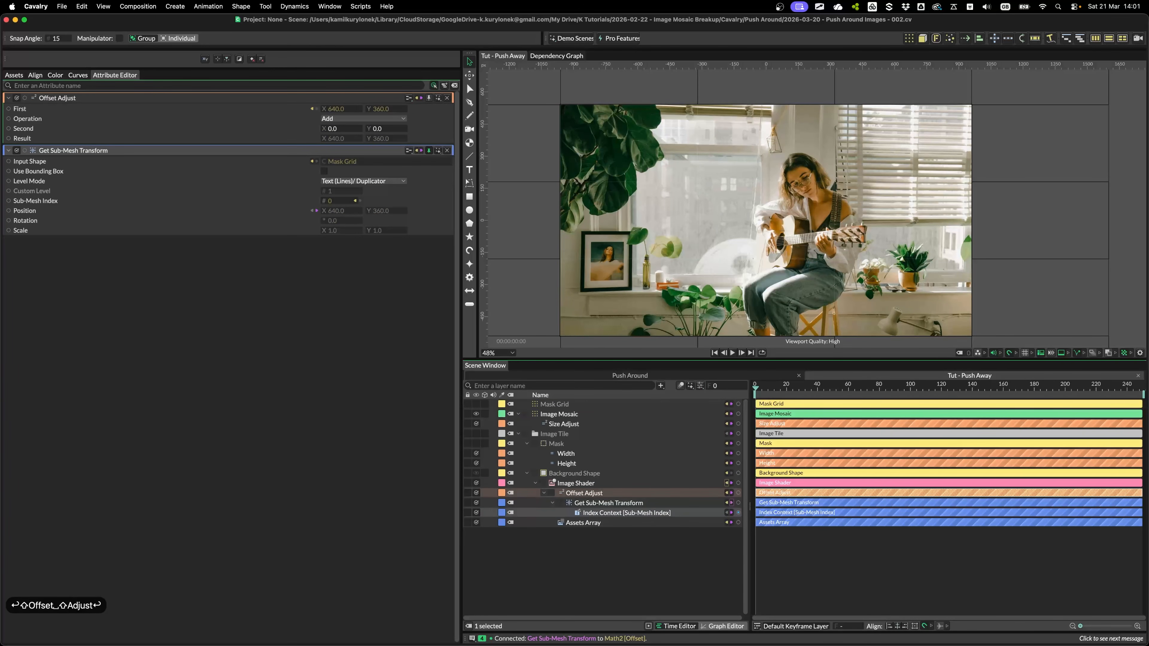
Rename Get Sub-Mesh Transform as Get Position and Index Context as Get Index Data.
click(588, 503)
key(Return)
text(Get Position)
key(Return)
click(617, 513)
key(Return)
text(Get Index Data)
key(Return)
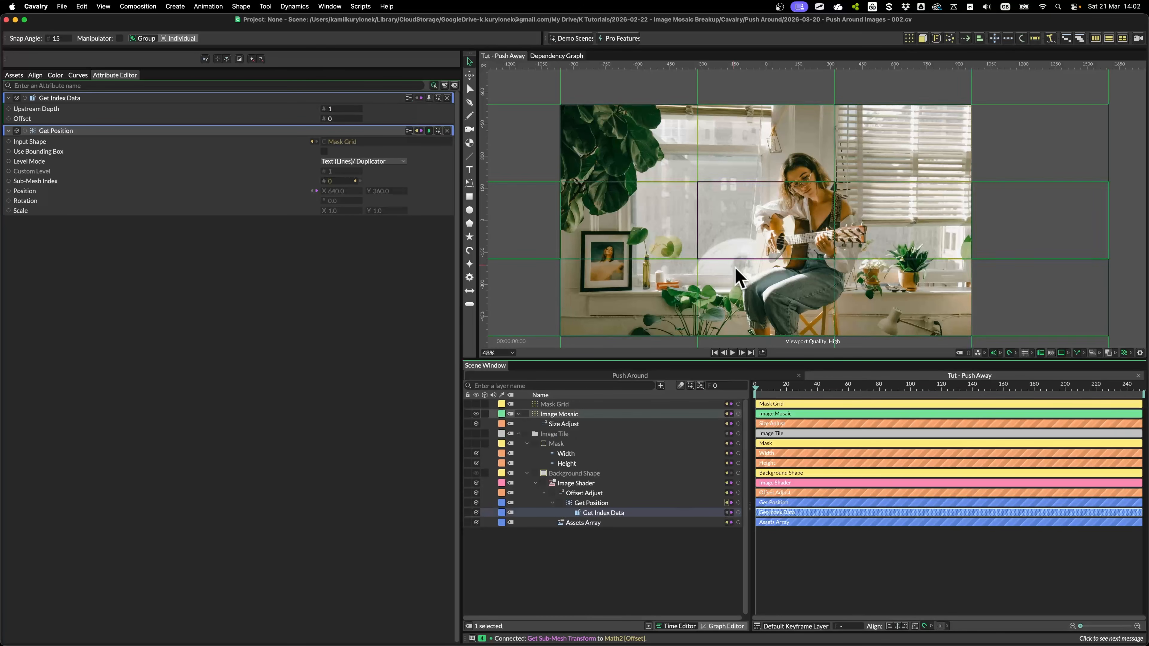
Display the Image Shader and all of its upstream connections in the Dependency Graph.
scroll(735, 262, down, 1)
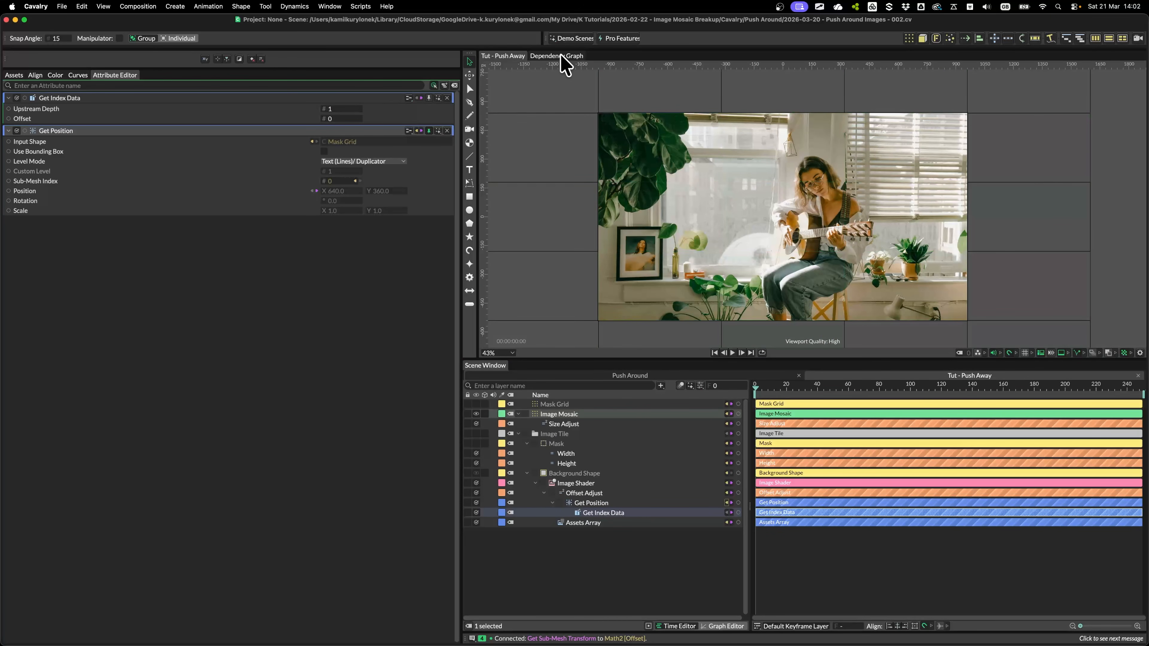
click(583, 482)
click(556, 55)
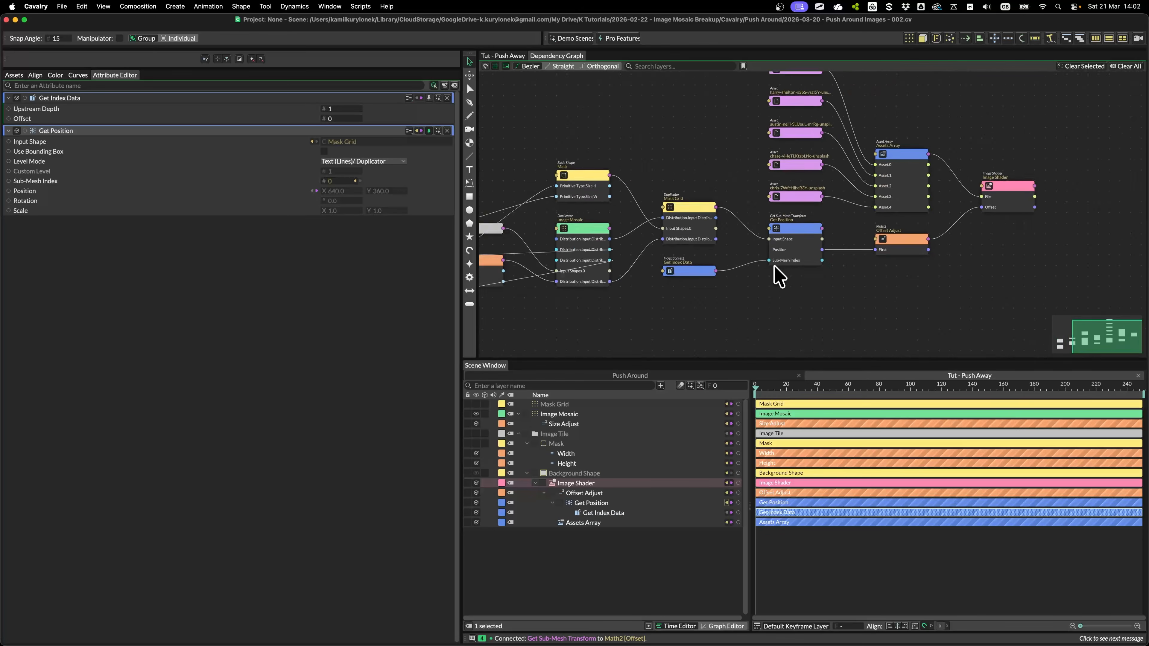
scroll(775, 267, down, 2)
drag(843, 217, 928, 225)
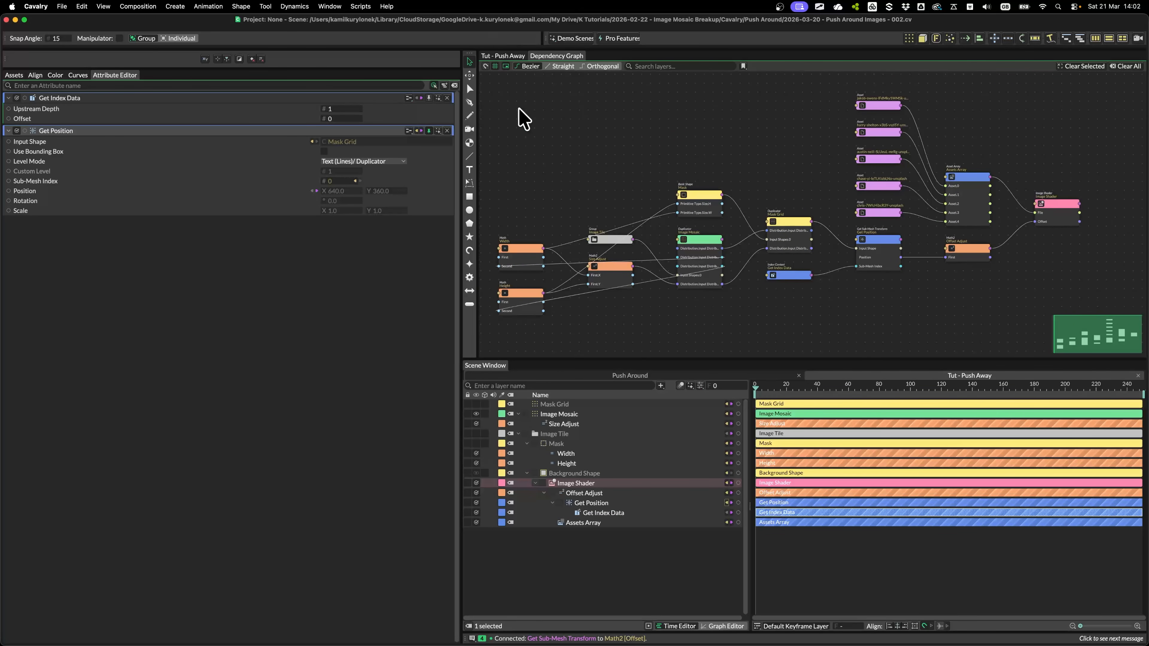
Rearrange the Dependency Graph nodes, separating the image assets with their Assets Array from the Mask Grid, Image Mosaic and Image Shader nodes.
drag(921, 187, 879, 211)
drag(795, 109, 892, 195)
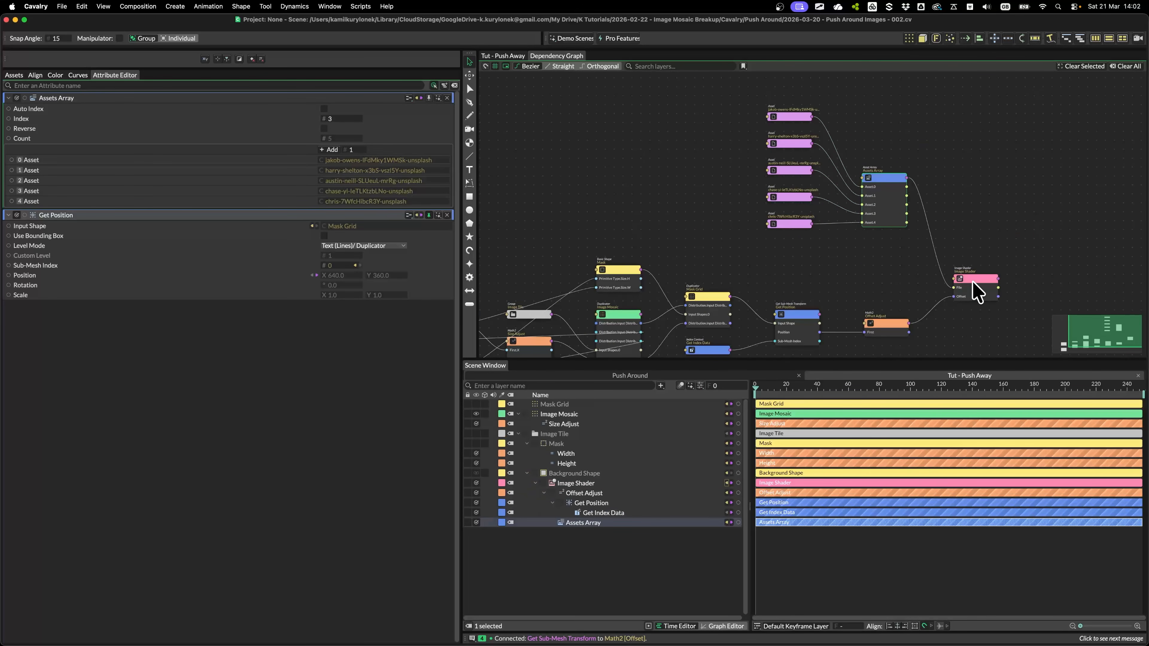
drag(972, 282, 999, 267)
drag(649, 301, 707, 280)
drag(802, 226, 809, 186)
drag(716, 204, 756, 178)
drag(818, 198, 823, 195)
click(699, 294)
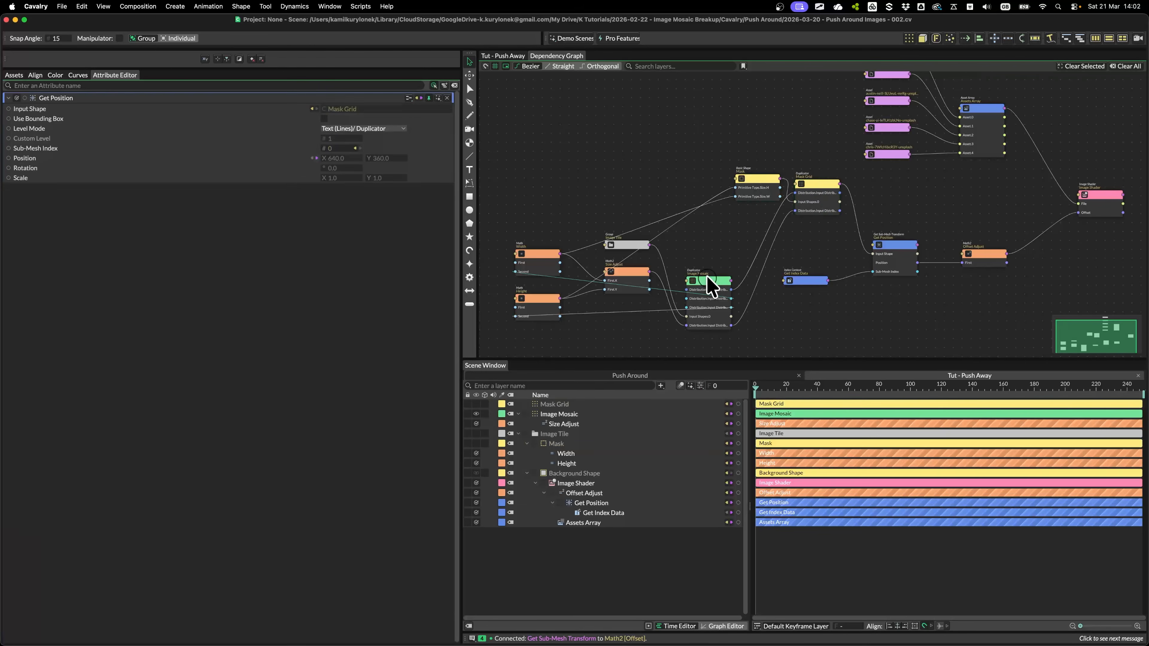
drag(708, 278, 717, 264)
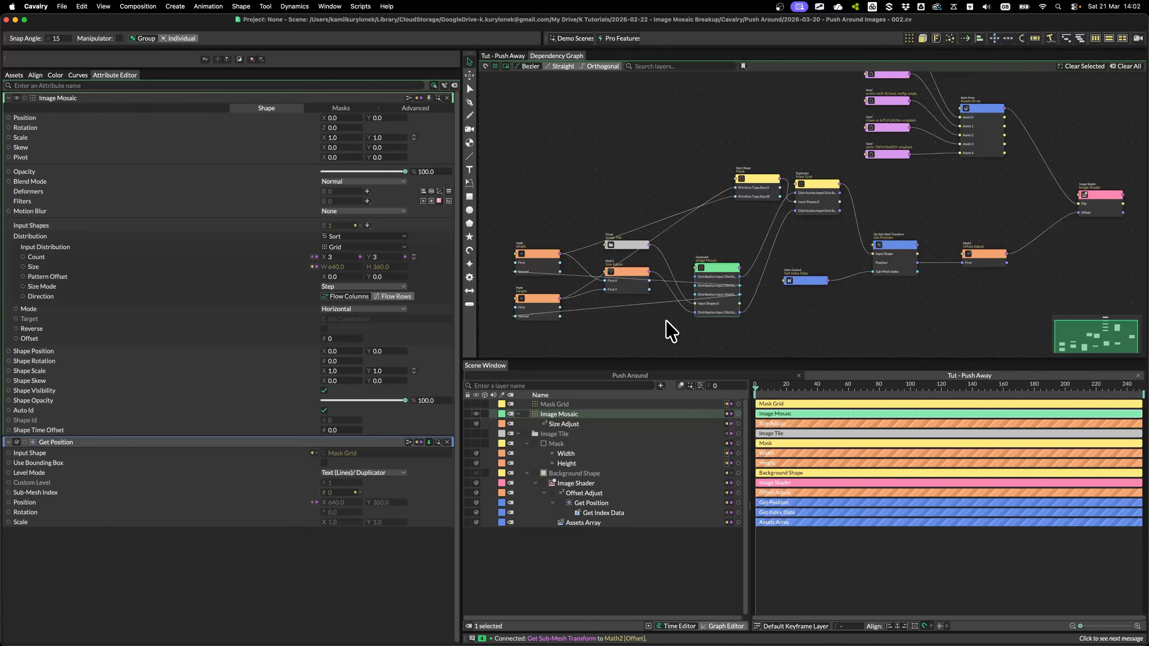
Examine how Image Mosaic, Mask Grid and Get Index Data feed Get Position and Offset Adjust, including the Mask Grid's index context settings.
scroll(634, 311, up, 2)
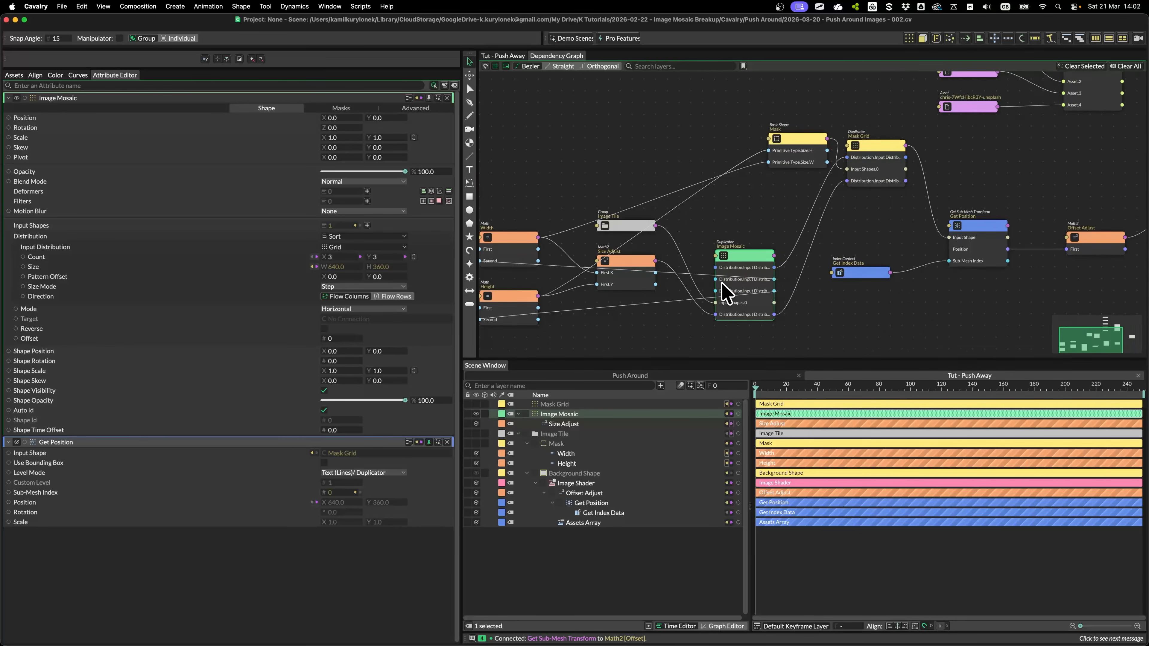
drag(1045, 234, 739, 272)
drag(602, 272, 991, 204)
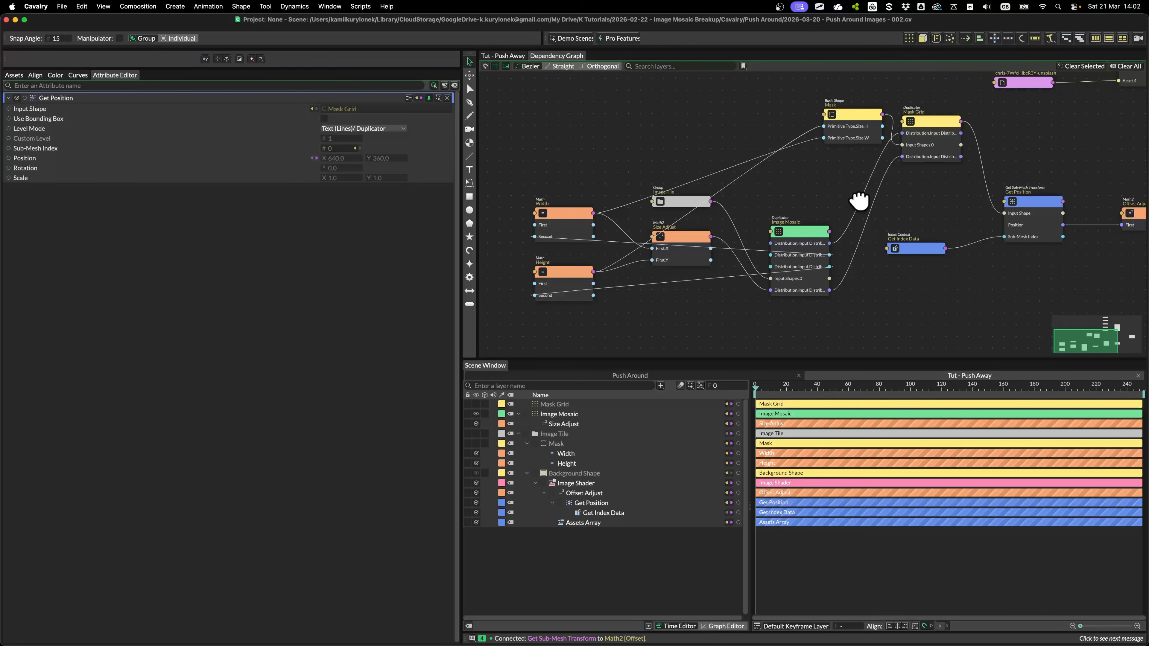
drag(964, 220, 730, 254)
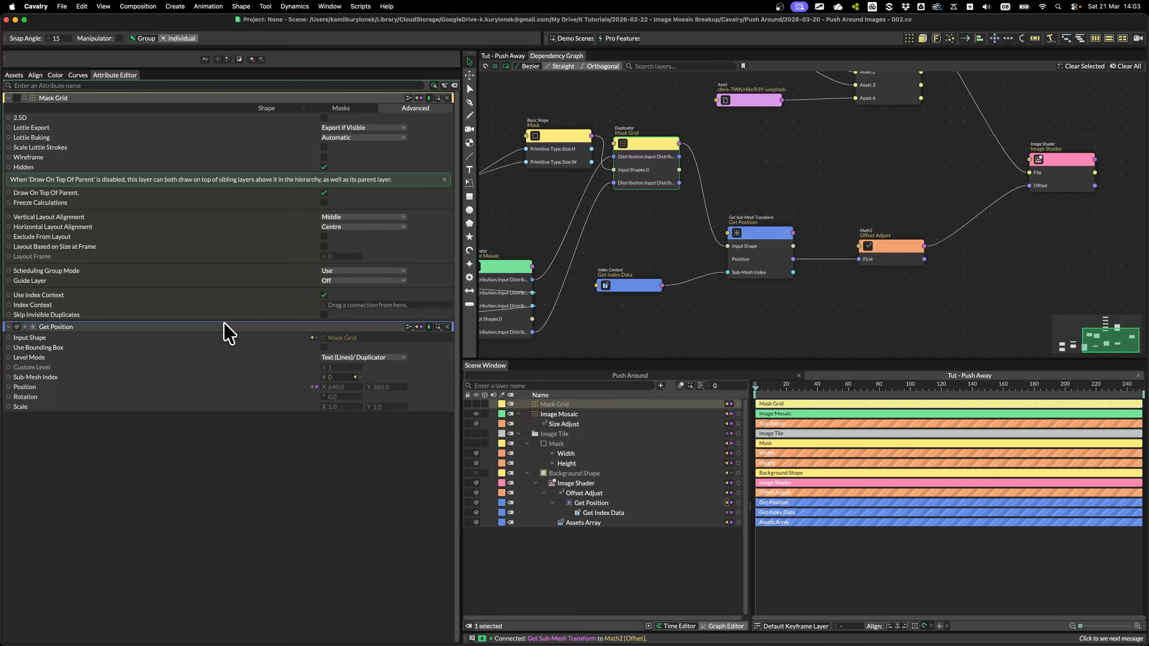
key(ctrl+Tab)
drag(740, 333, 640, 288)
drag(171, 300, 54, 304)
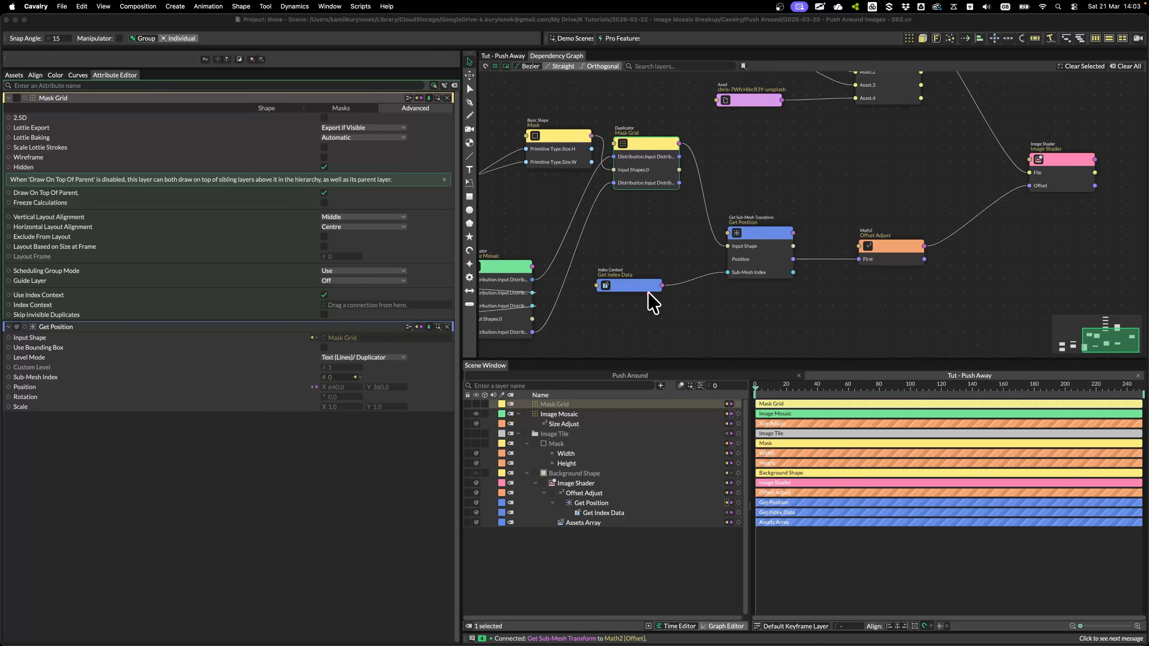
drag(647, 294, 773, 275)
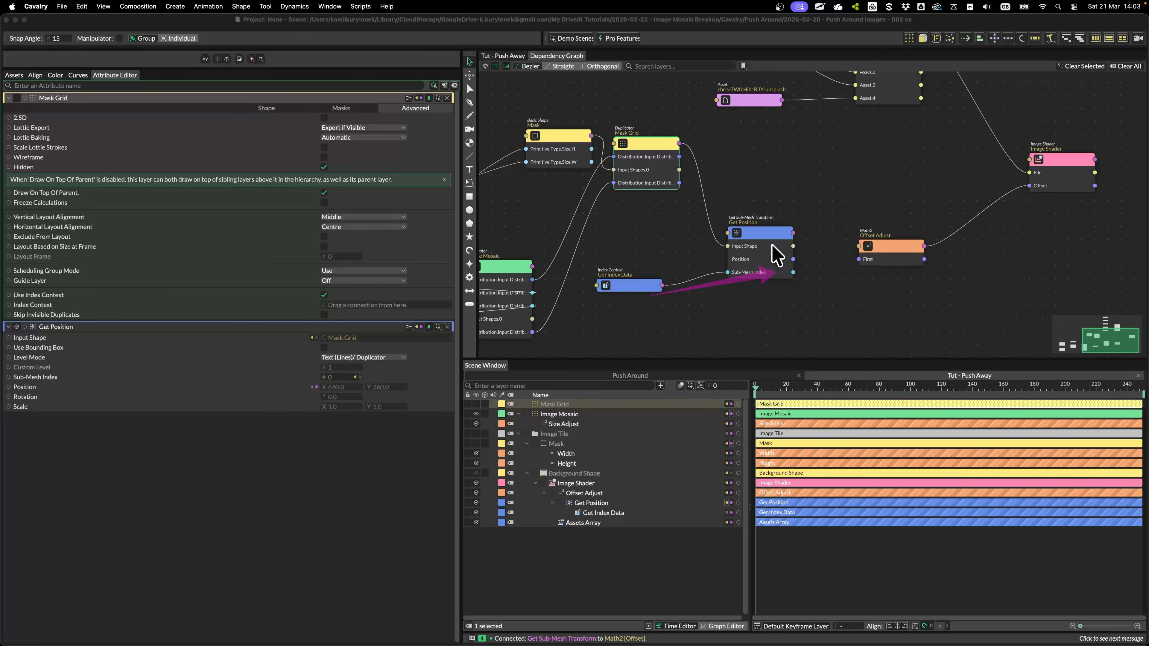
drag(741, 223, 652, 177)
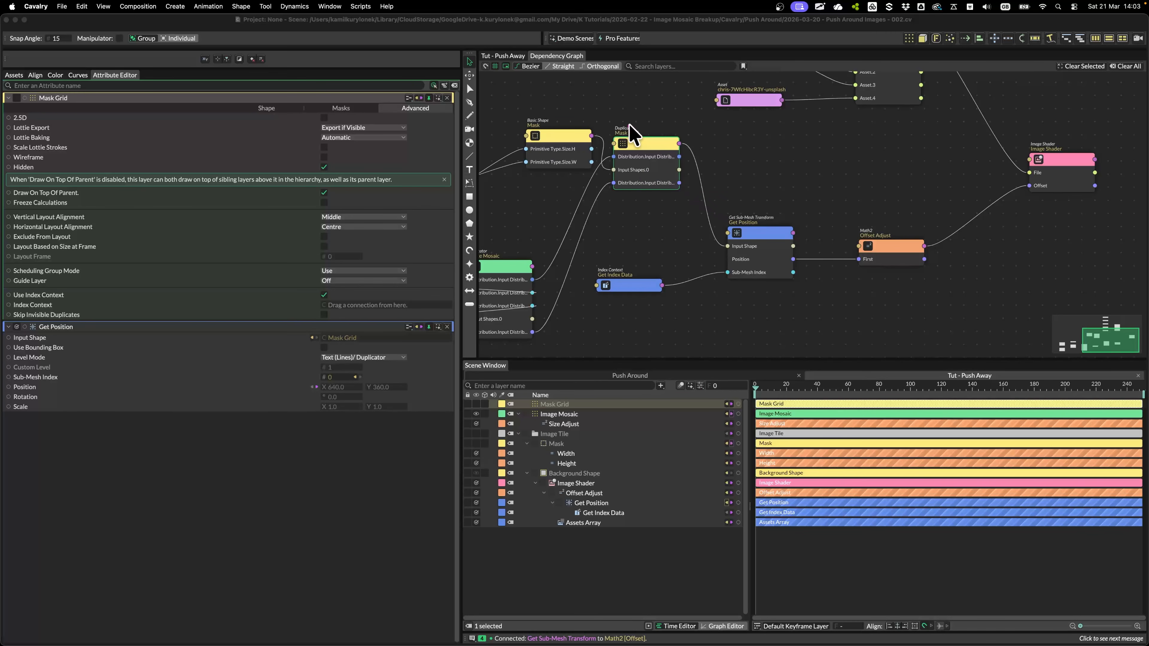
drag(240, 301, 57, 305)
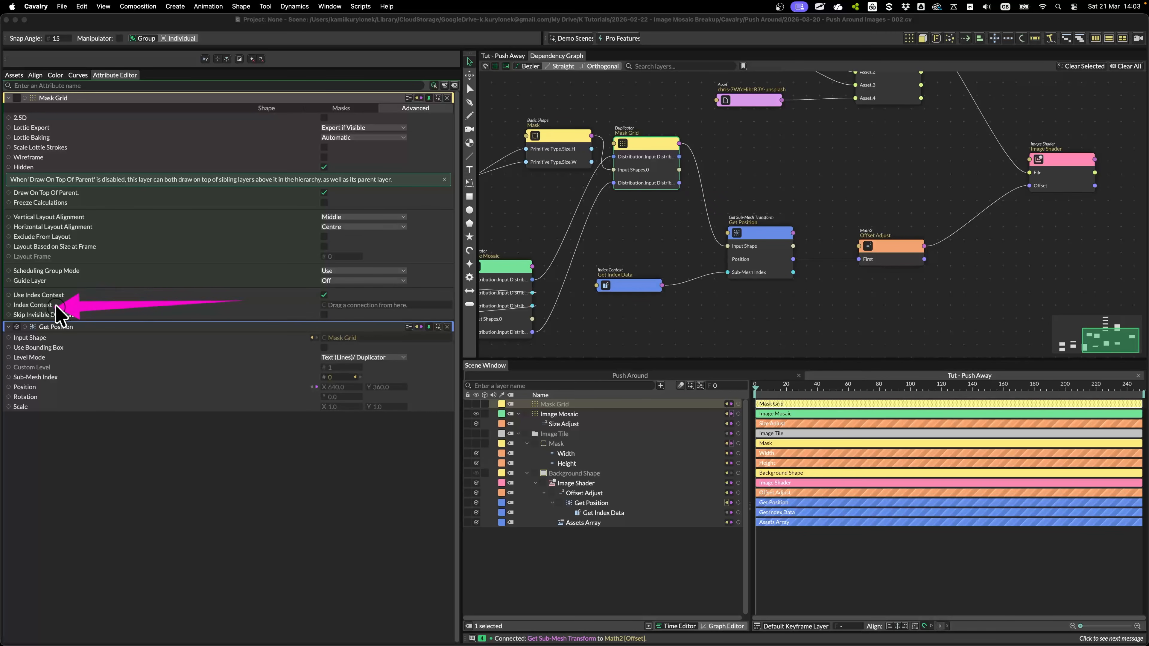
drag(663, 296, 767, 237)
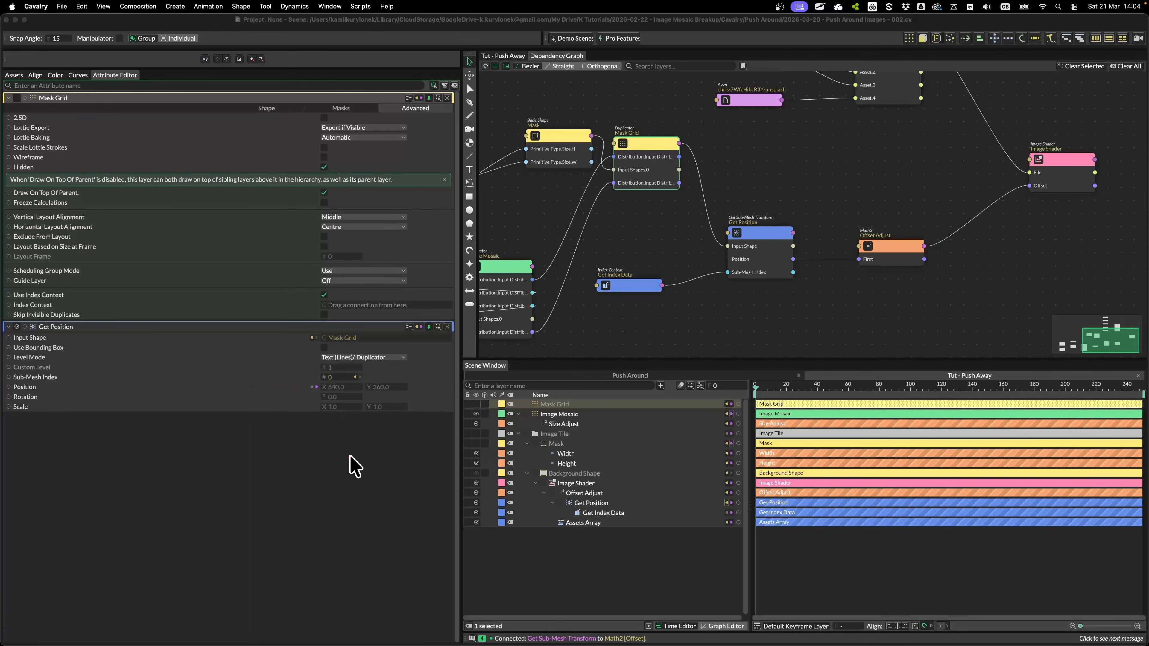
drag(442, 365, 351, 377)
drag(229, 388, 317, 387)
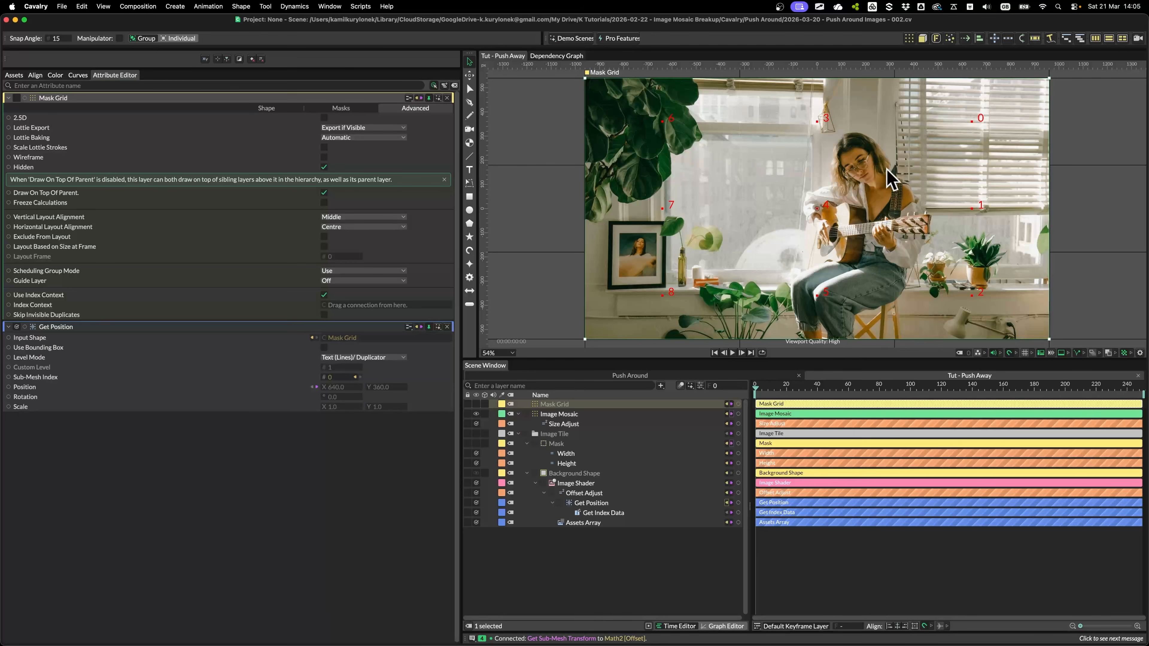
Show the Push Away composition and unpin the attributes of Mask Grid and Get Position.
scroll(699, 178, down, 3)
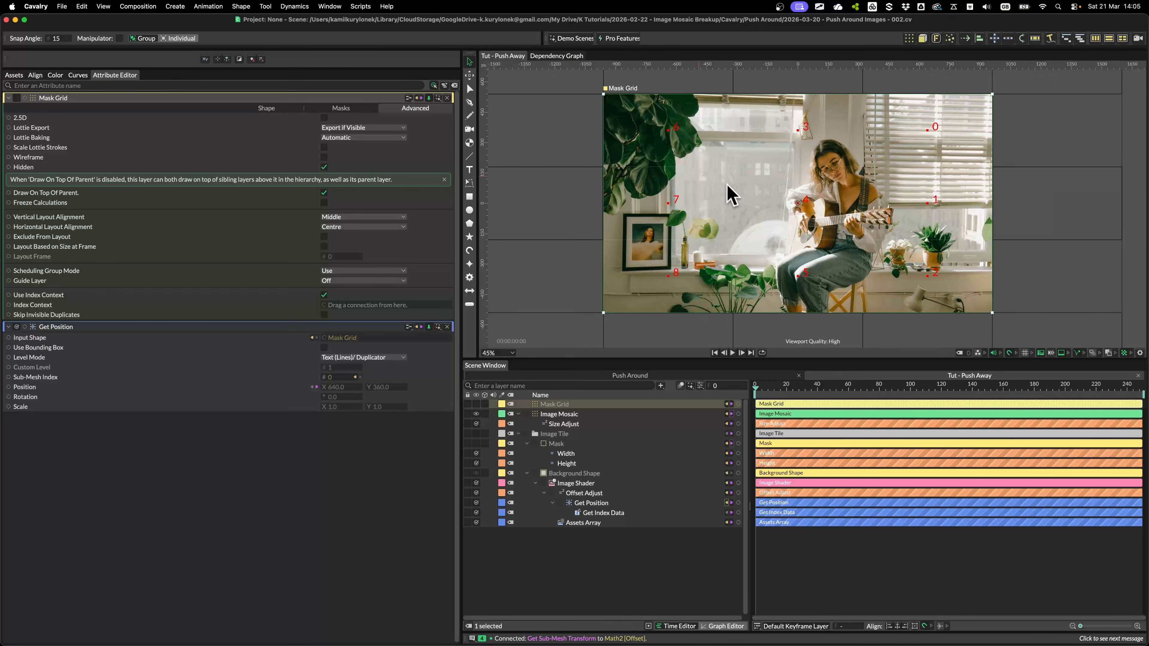
drag(827, 174, 839, 167)
click(429, 98)
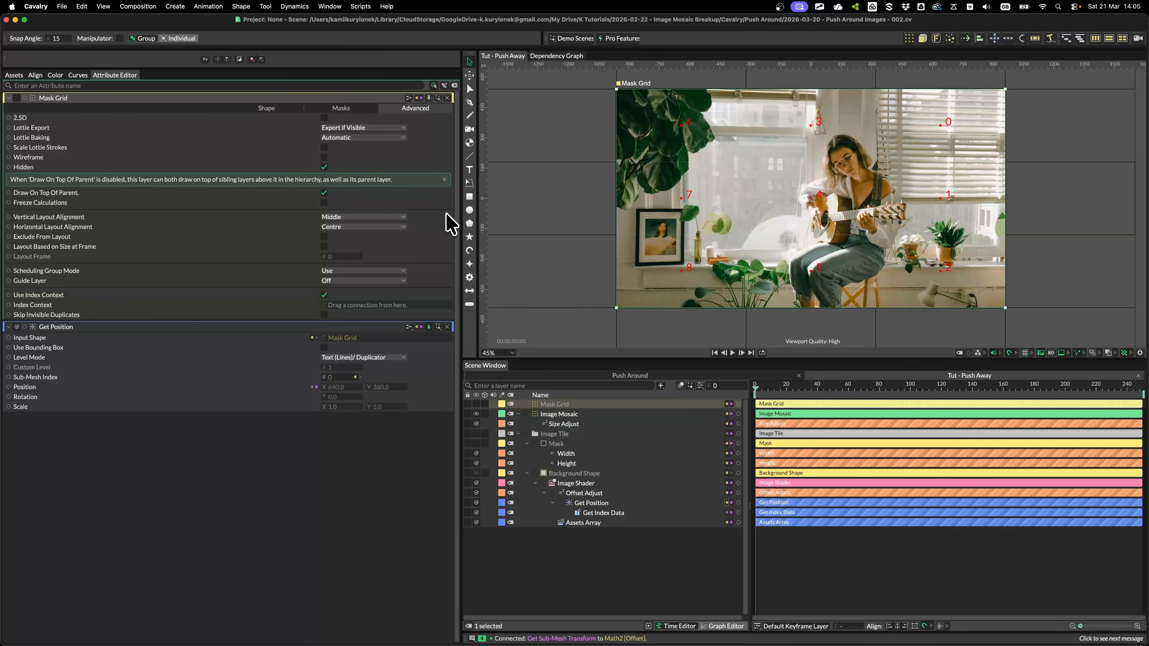
click(429, 327)
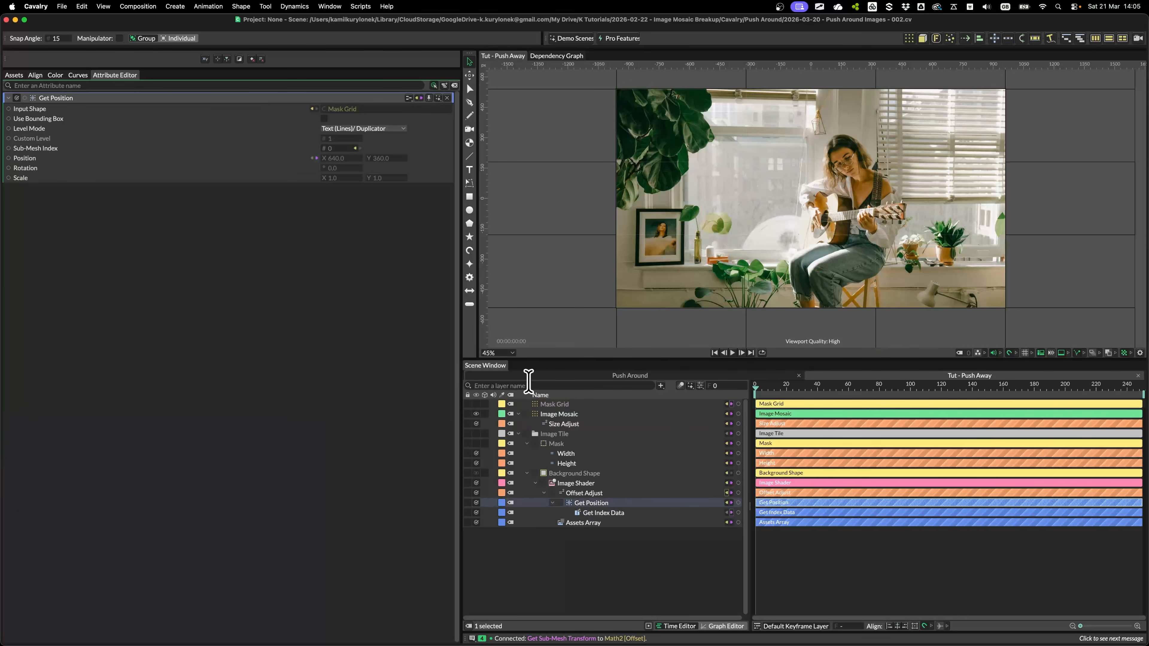
drag(889, 112, 855, 125)
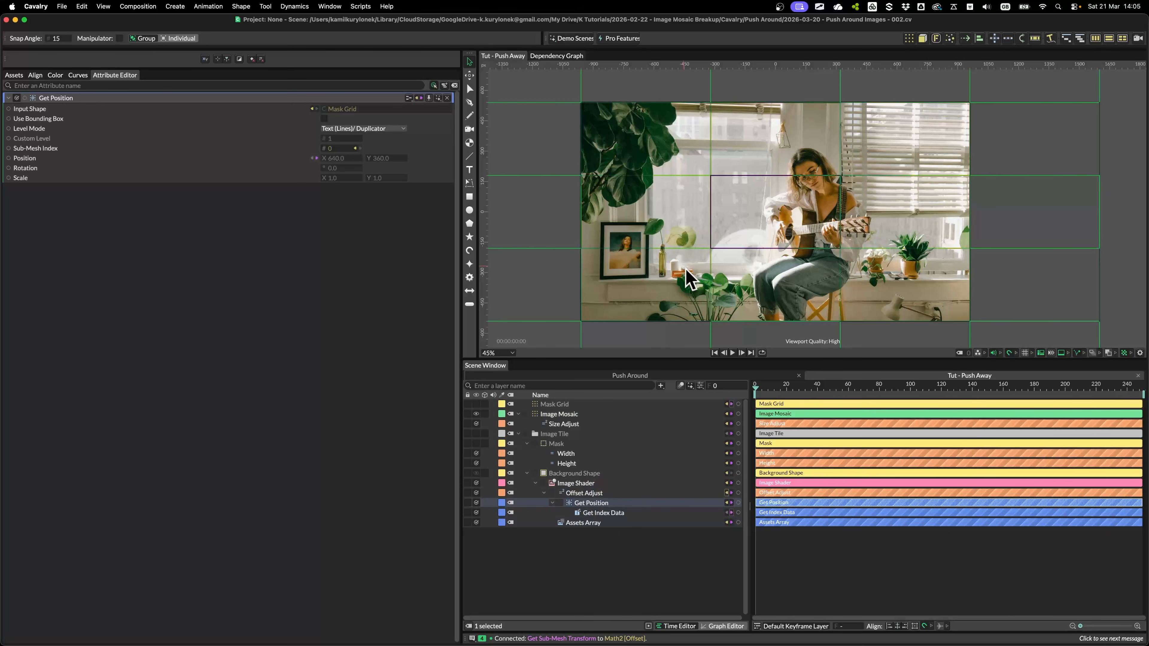
key(ctrl+Tab)
drag(786, 237, 676, 283)
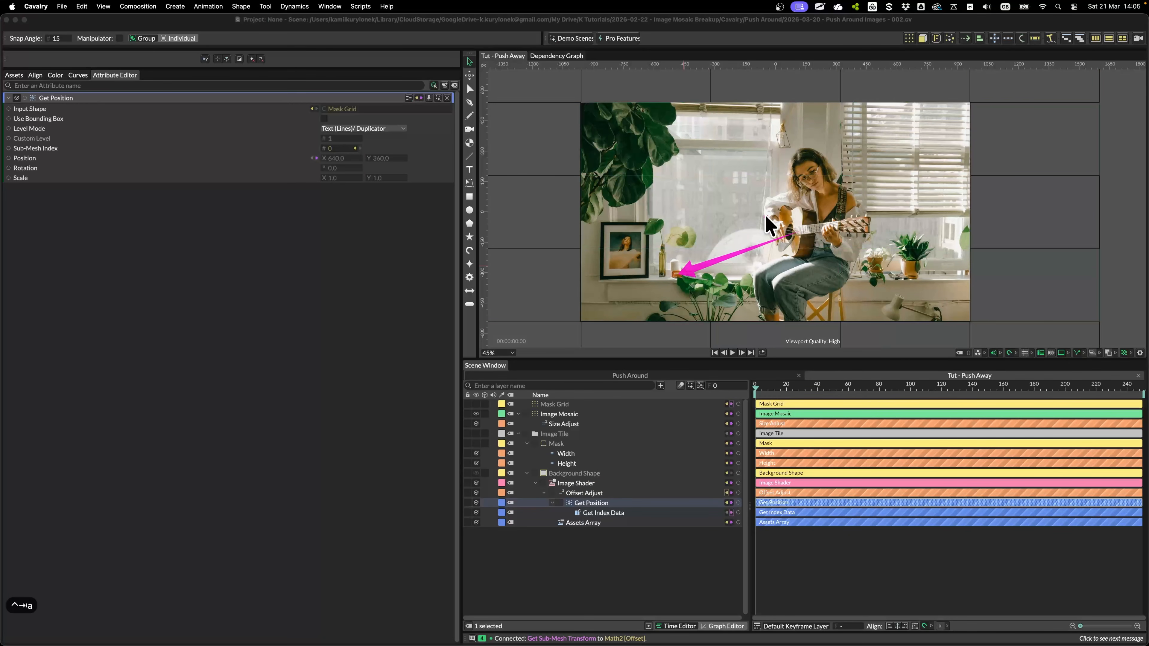
drag(760, 216, 631, 198)
drag(752, 183, 691, 123)
drag(778, 195, 824, 129)
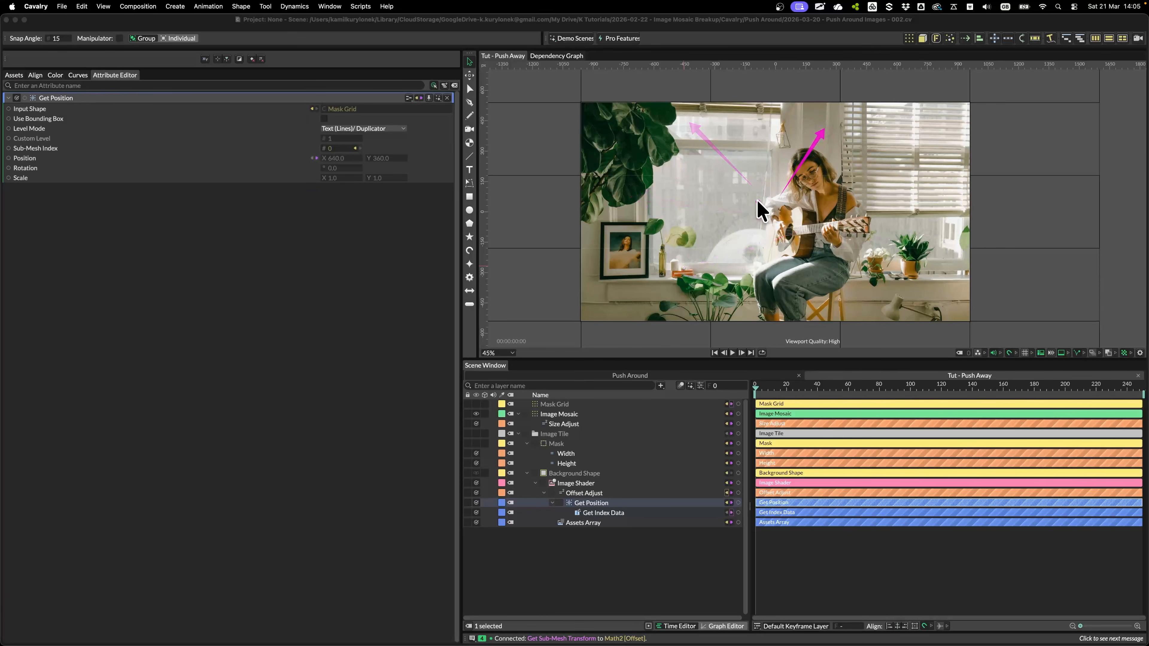
key(r)
drag(748, 214, 772, 238)
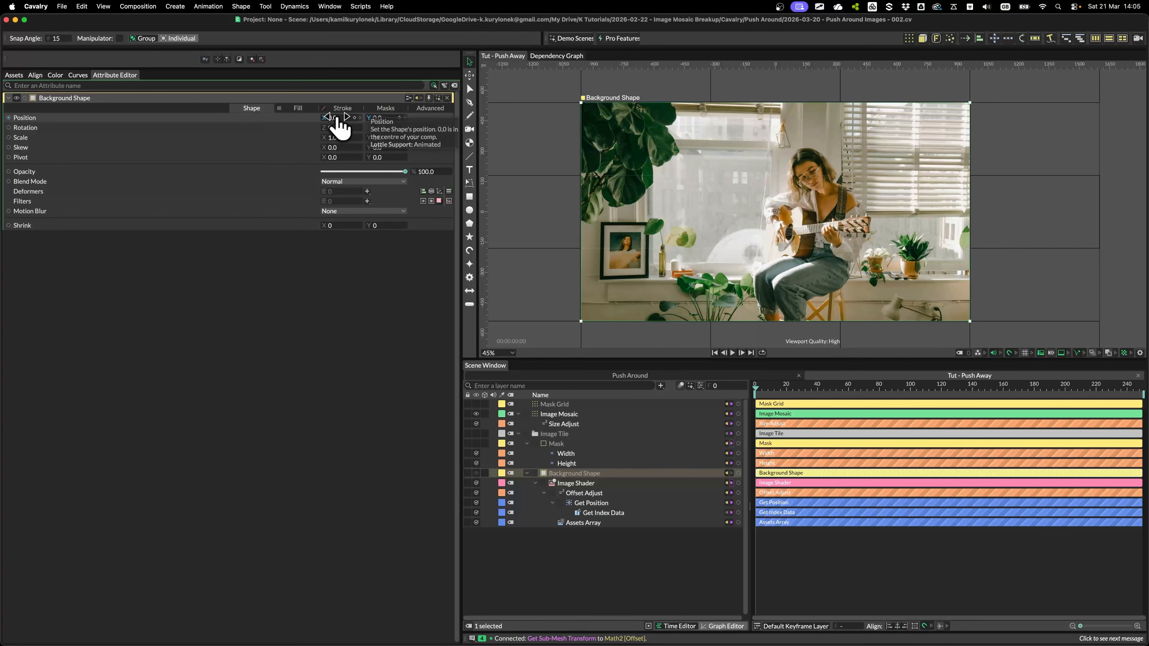
Try shifting the Background Shape in X and Y, and reset its position to 0, 0.
drag(340, 127, 366, 136)
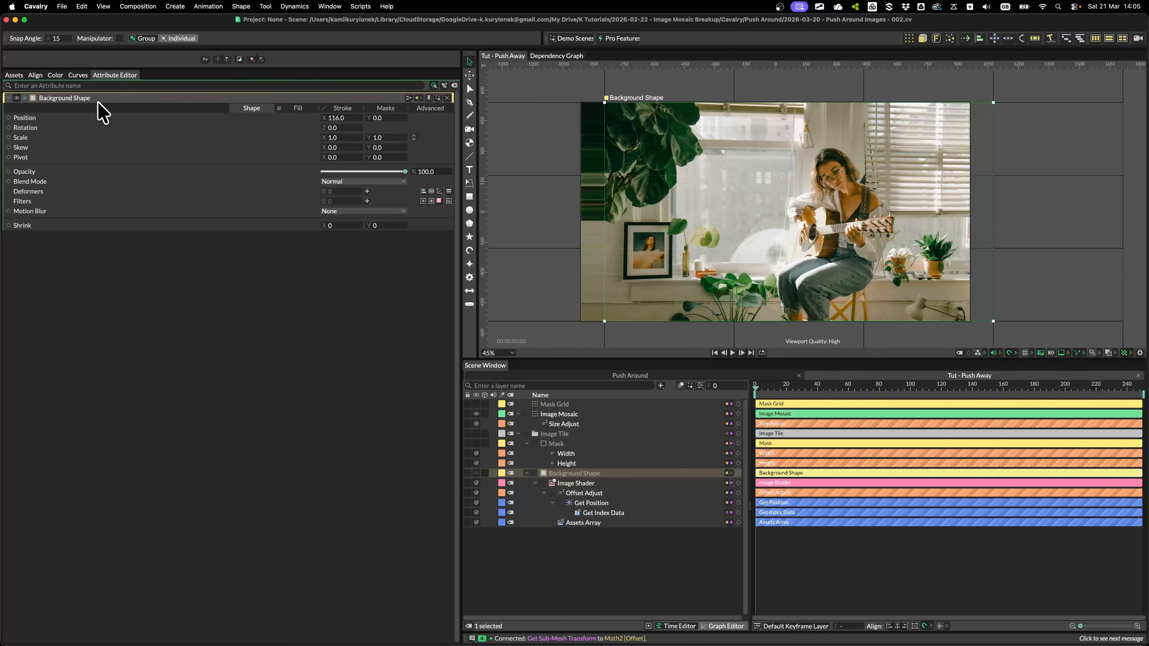
drag(378, 119, 407, 136)
drag(340, 119, 244, 134)
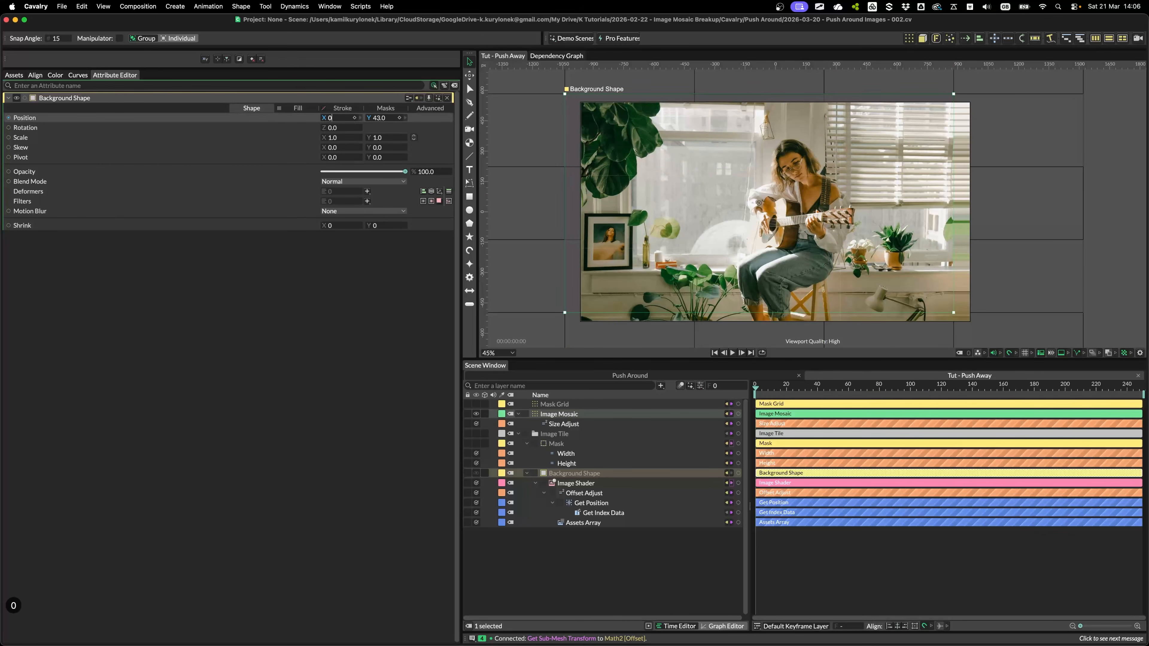
key(Tab)
text(0)
key(Tab)
click(293, 309)
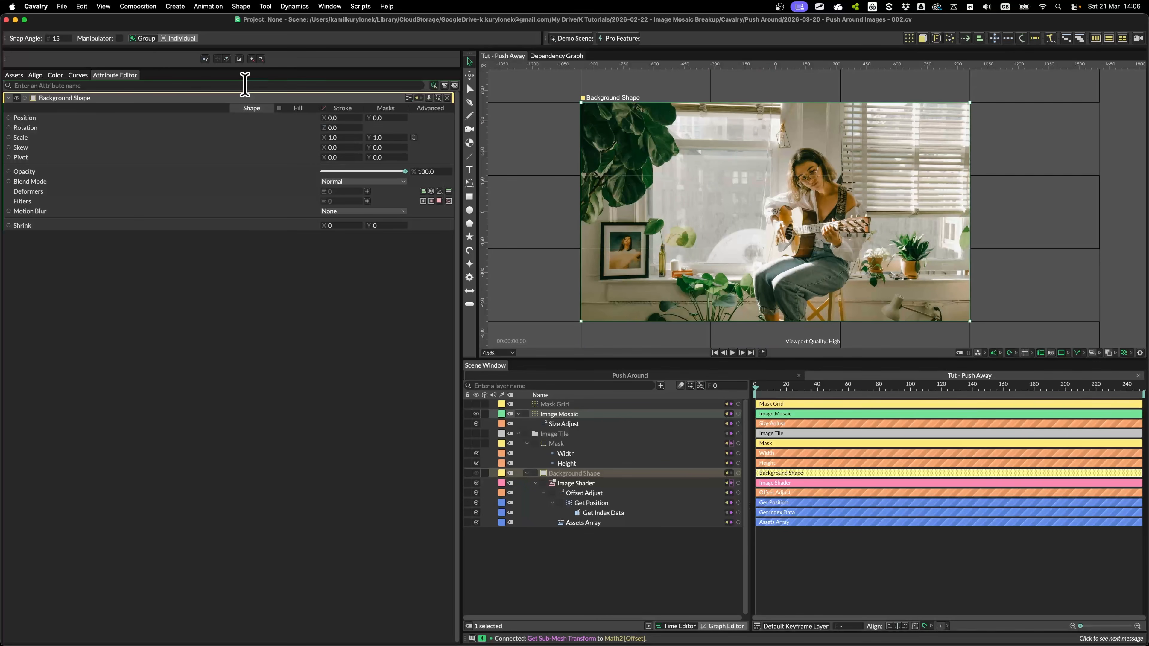
Add a Get Vector behaviour to the Background Shape's Position and nest it under the Background Shape layer.
right_click(220, 117)
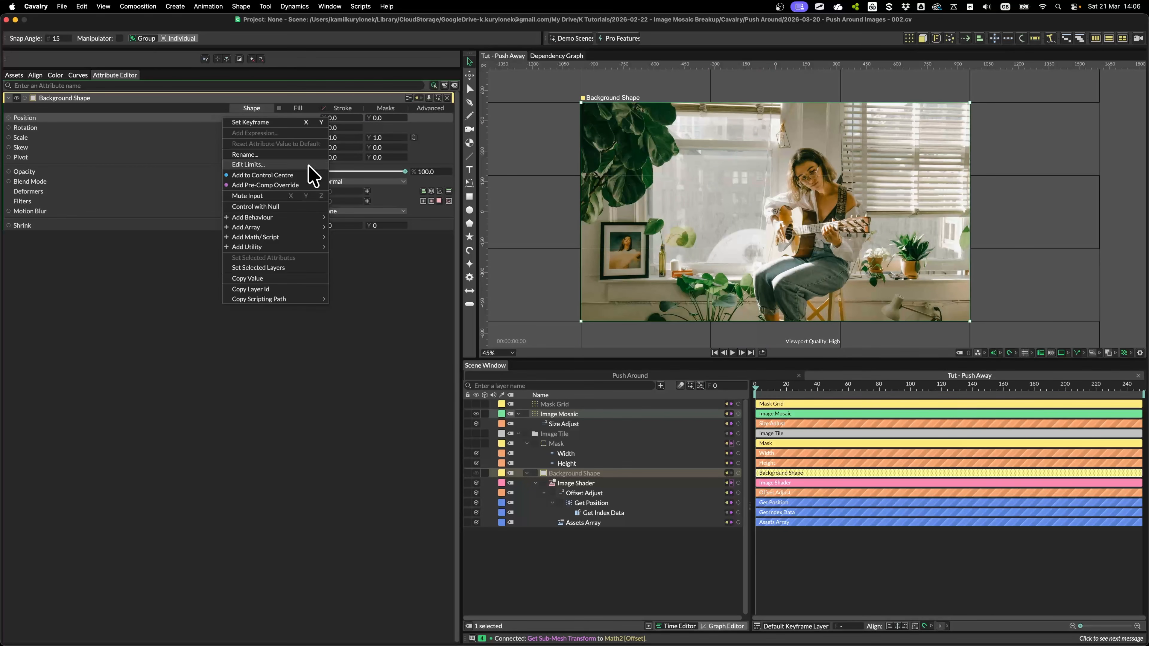
mouse_move(294, 217)
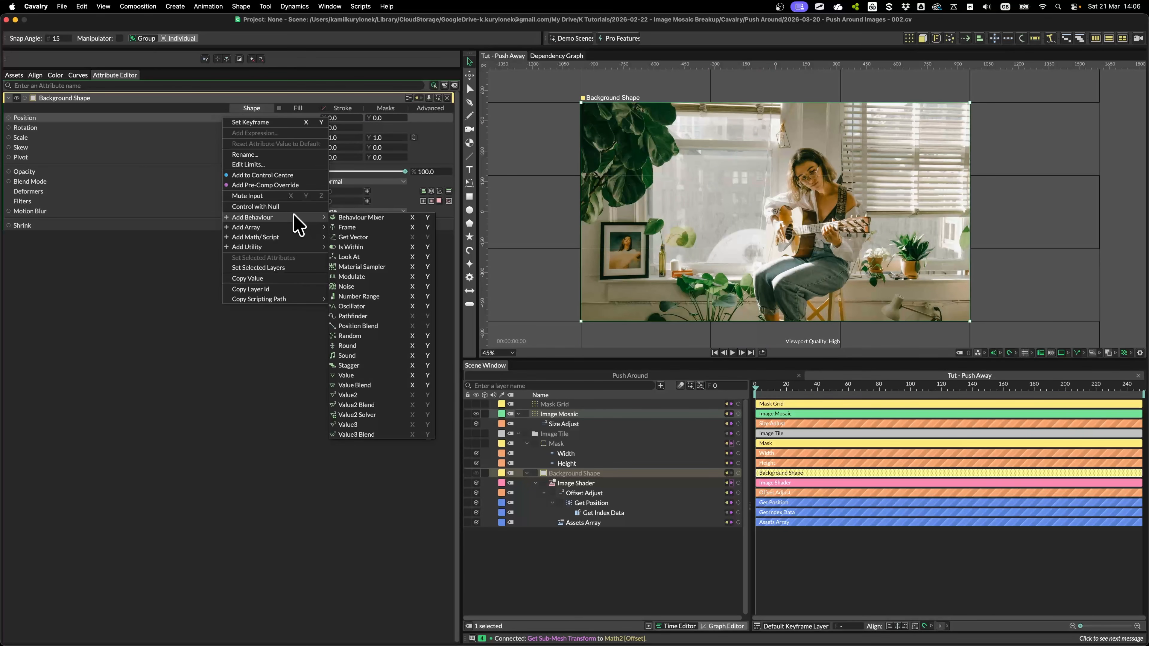
click(355, 236)
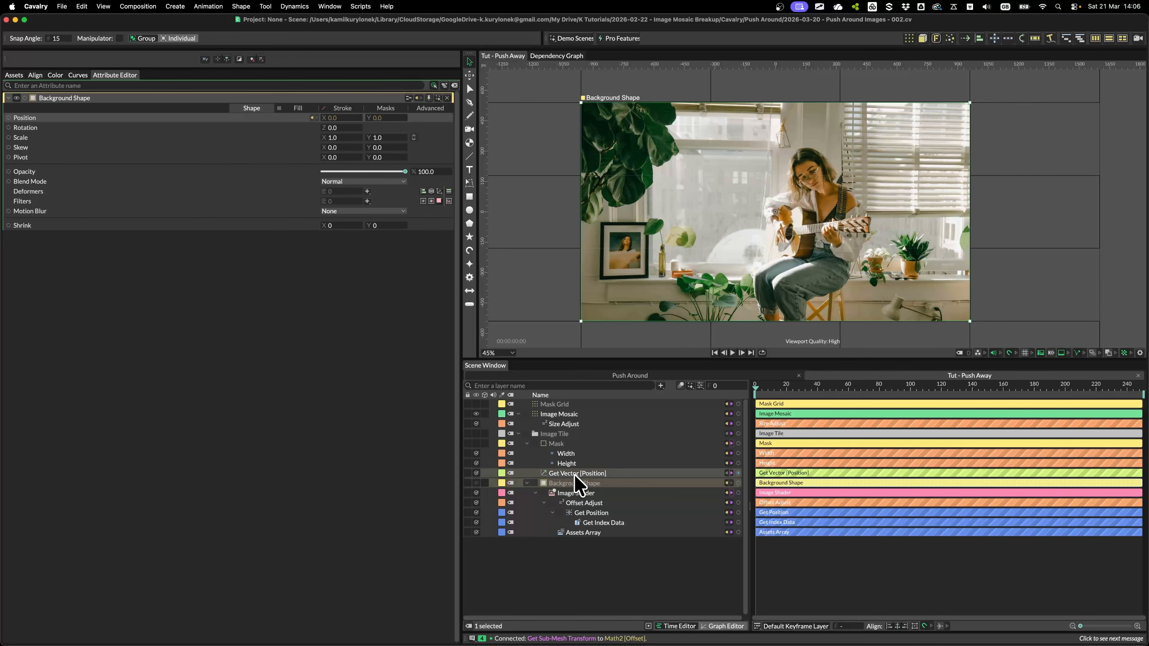
click(580, 482)
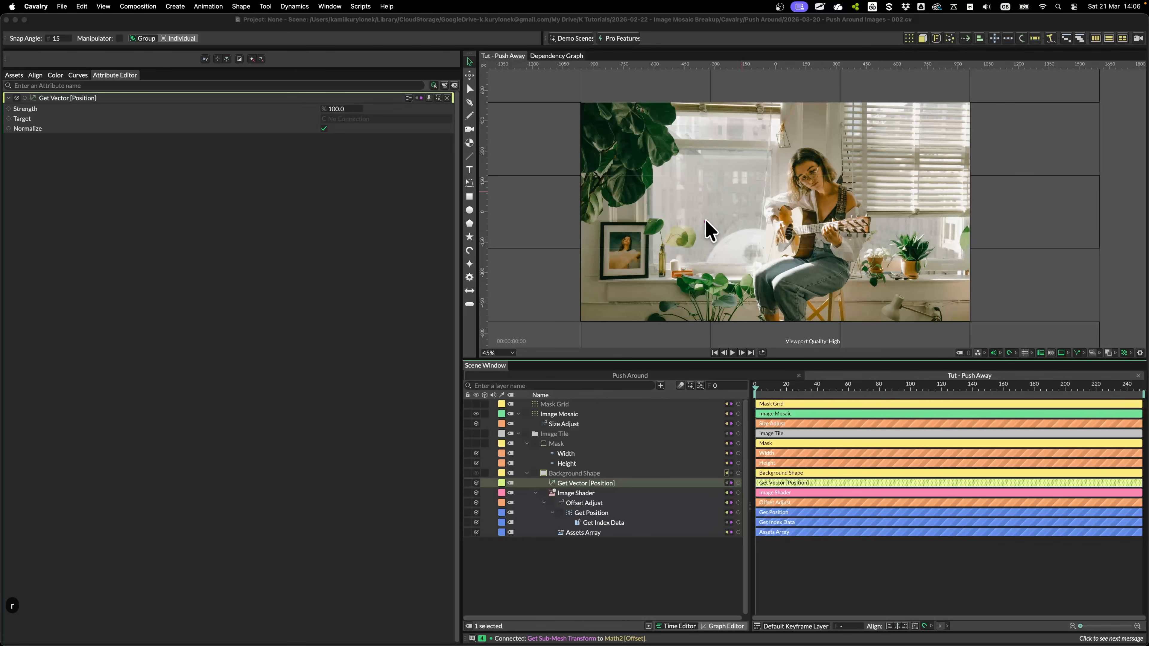
drag(706, 220, 734, 244)
key(a)
drag(723, 238, 733, 283)
mouse_move(734, 234)
mouse_down()
mouse_move(795, 227)
mouse_move(840, 167)
mouse_move(903, 159)
mouse_move(930, 137)
mouse_move(910, 244)
mouse_up()
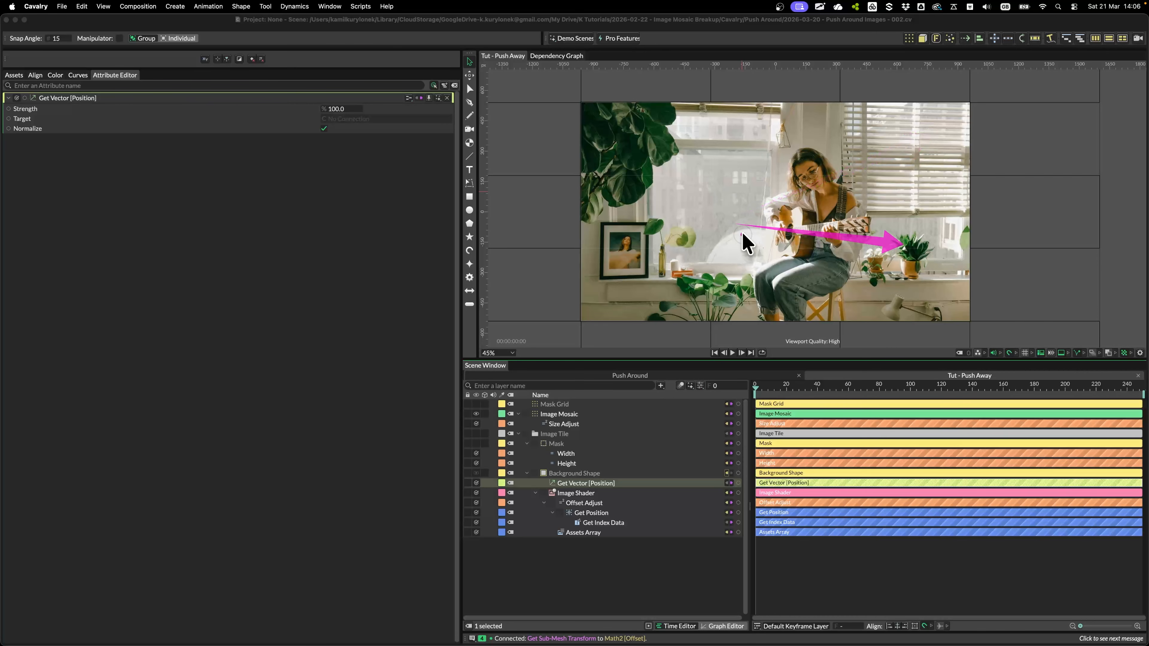
drag(743, 239, 881, 311)
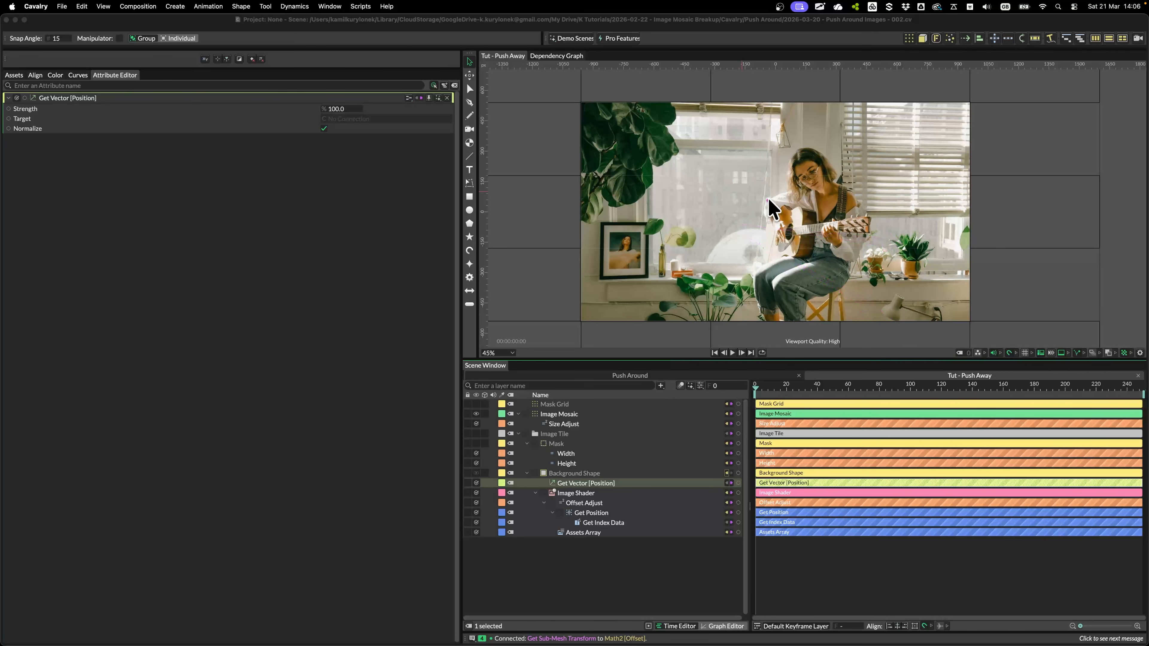
drag(705, 222, 753, 256)
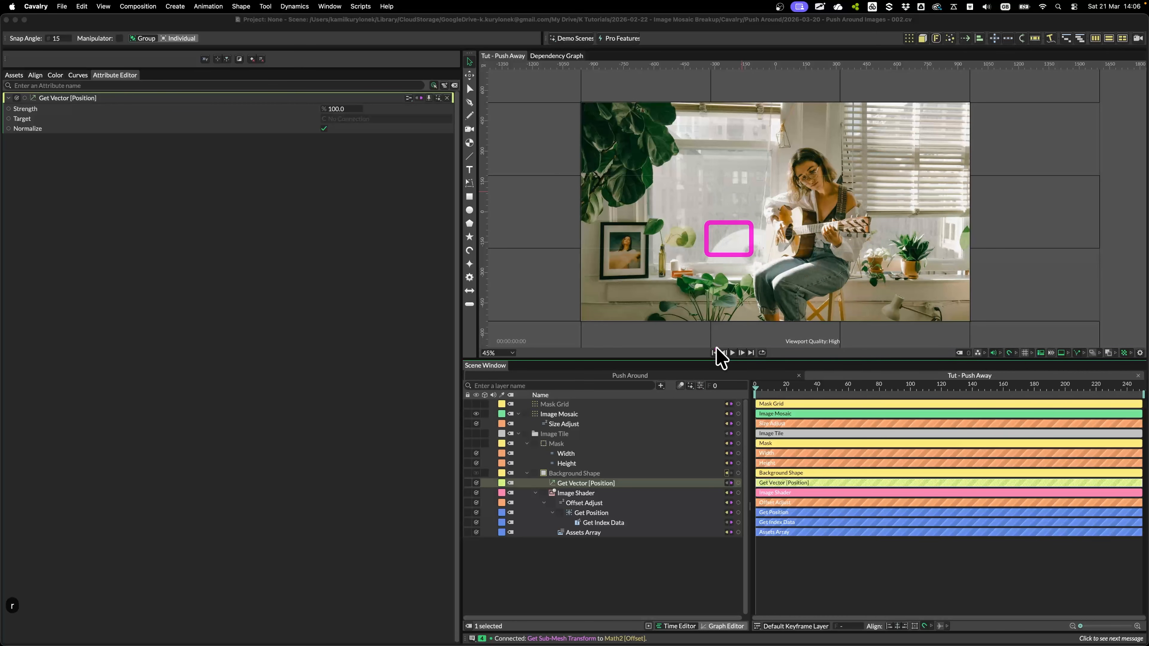
key(r)
key(ctrl+Tab)
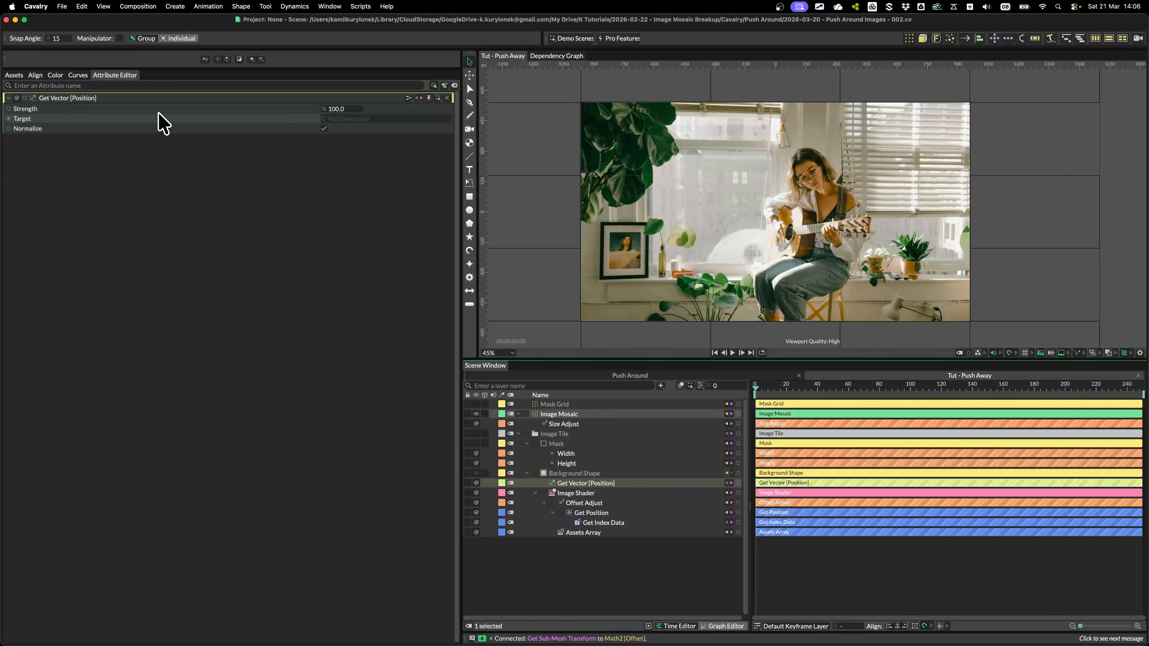
Create a Null and move it out of the Image Tile group to the end of the layer list.
key(super+period)
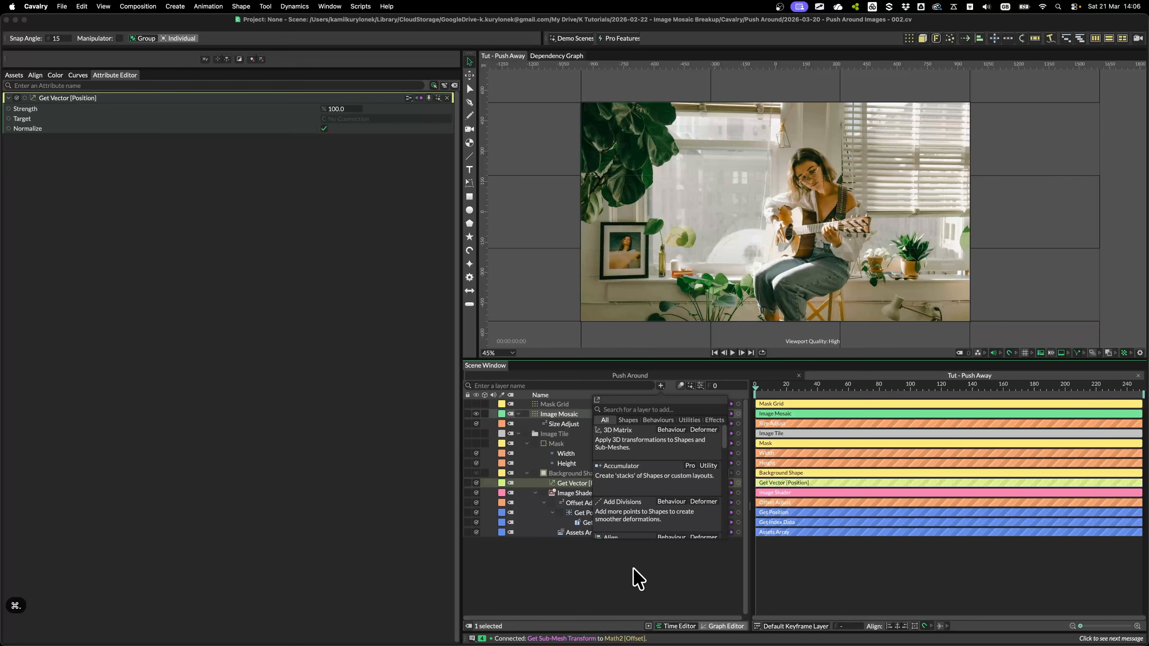
text(nul)
key(Return)
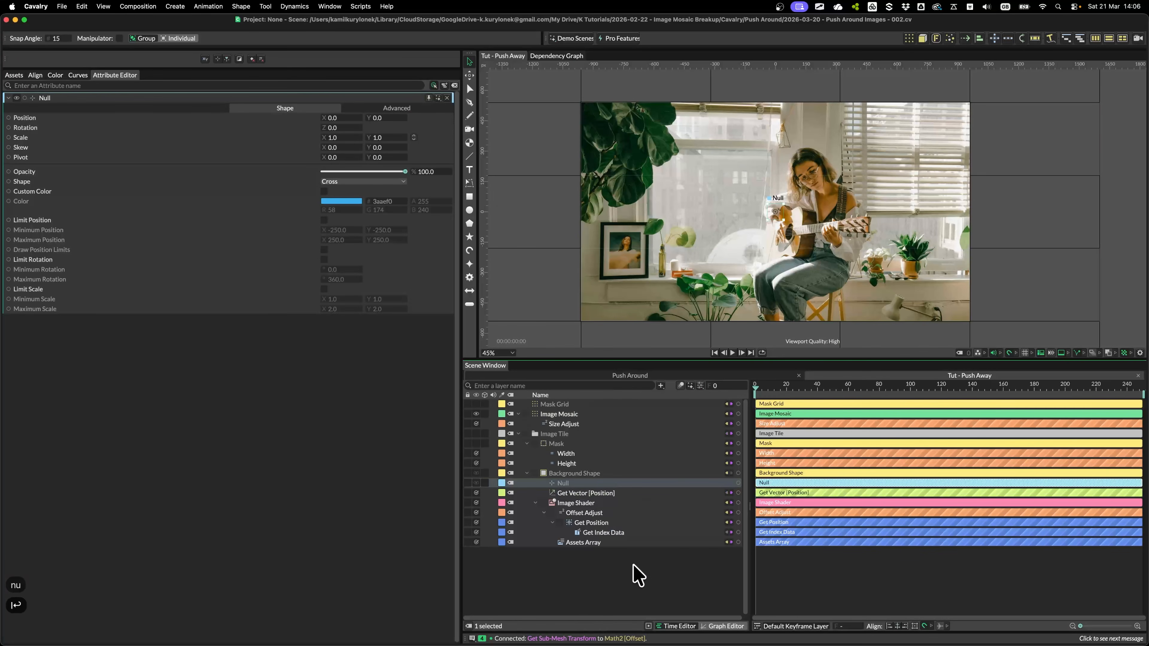
drag(575, 482, 605, 584)
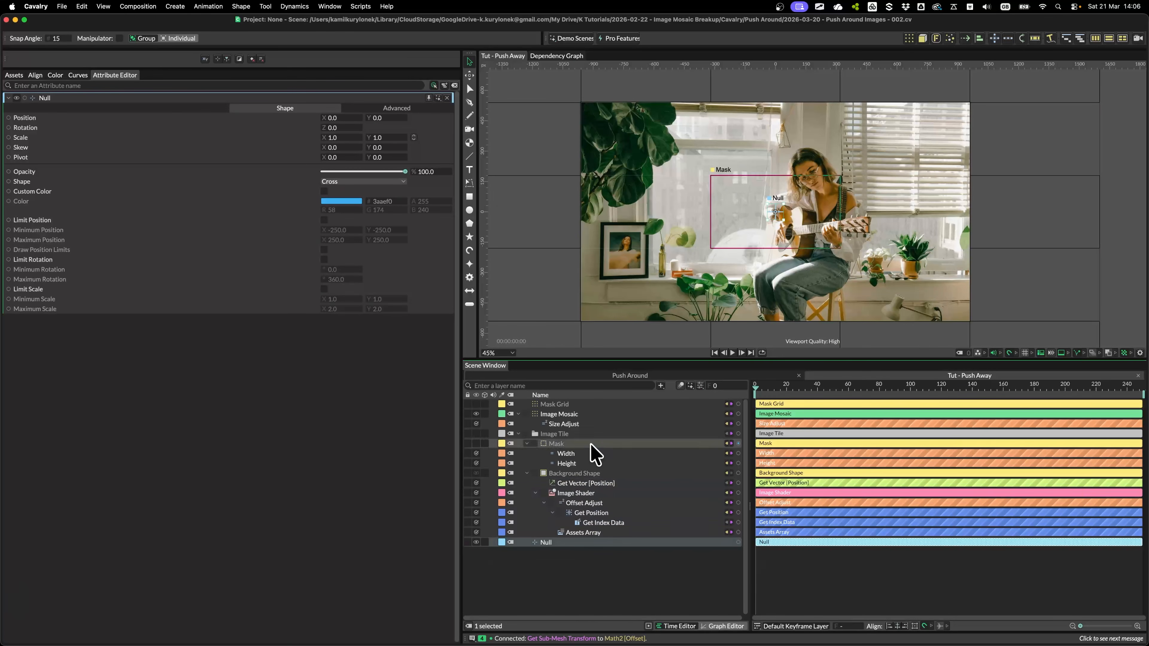
Connect the Null as the Target of the Background Shape's Get Vector behaviour.
click(587, 483)
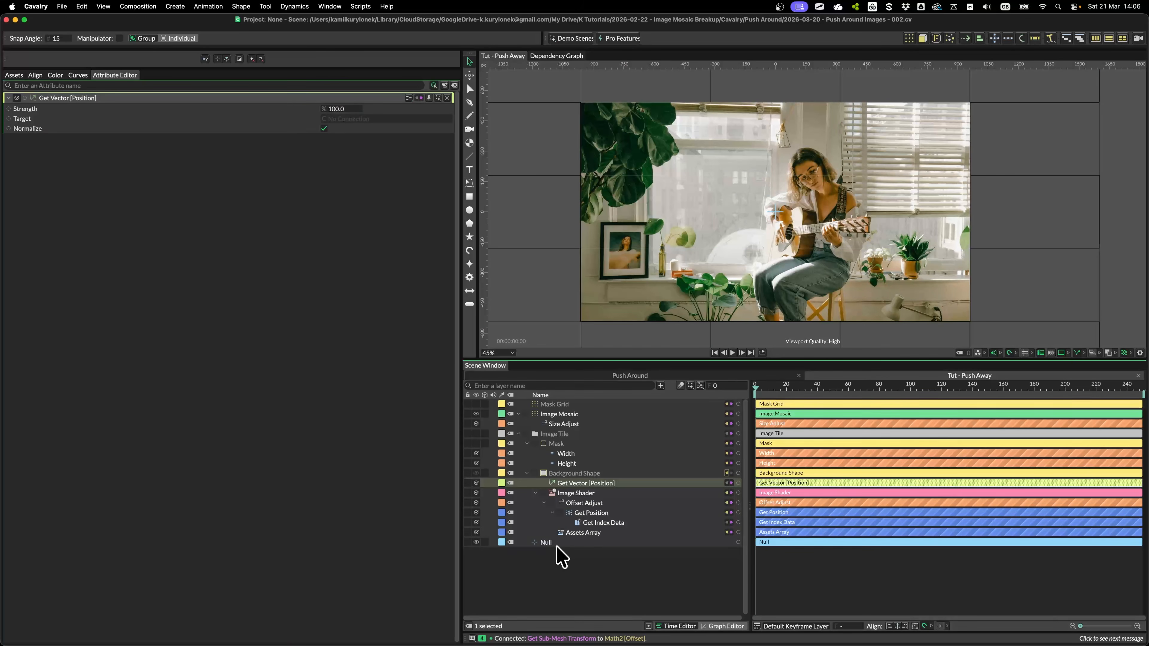
drag(317, 102, 340, 118)
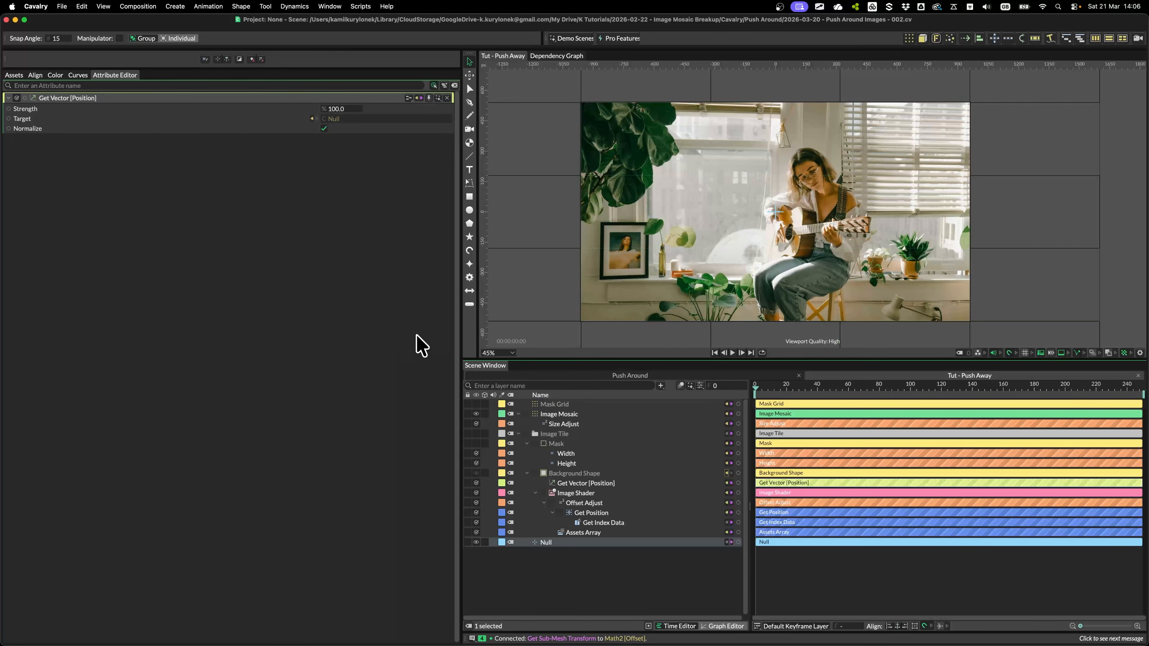
key(super+z)
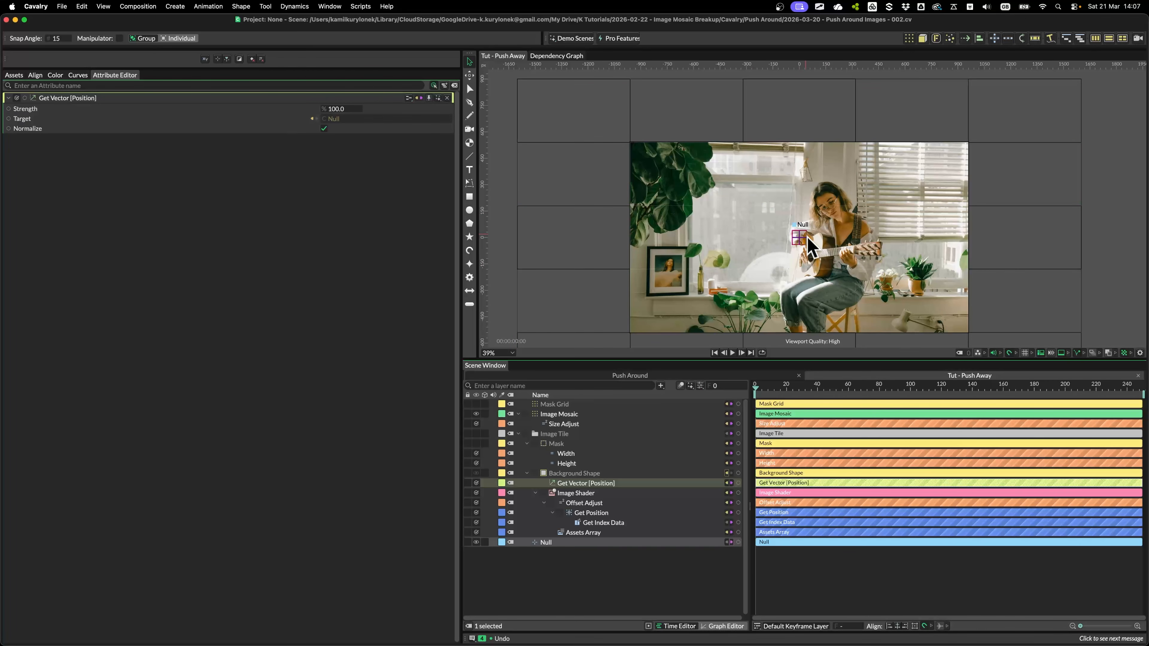
Turn off Normalize for the Get Vector behaviour.
scroll(808, 239, up, 5)
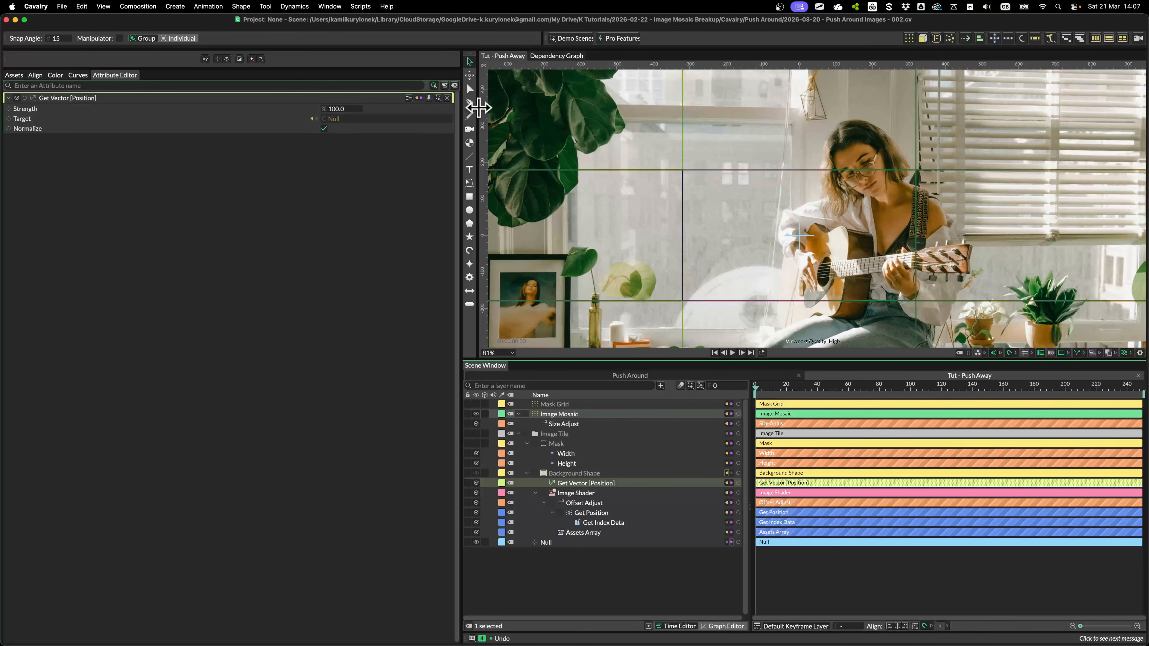
click(324, 129)
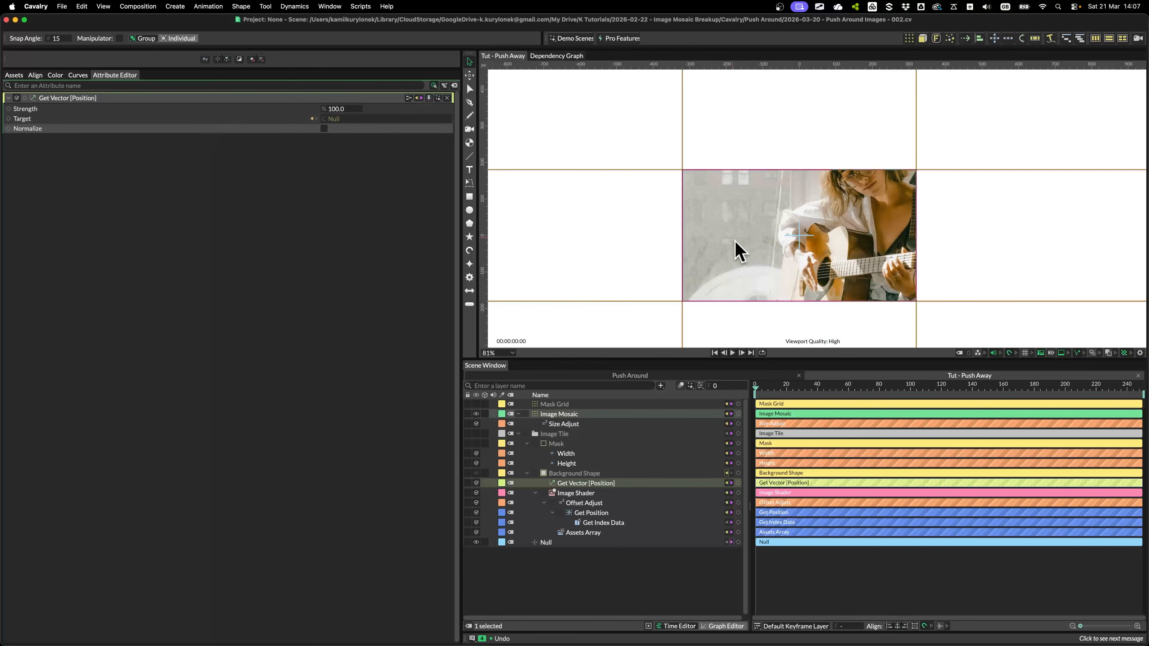
Try moving the Null to about X -80, Y 40, and undo the move.
scroll(750, 253, down, 5)
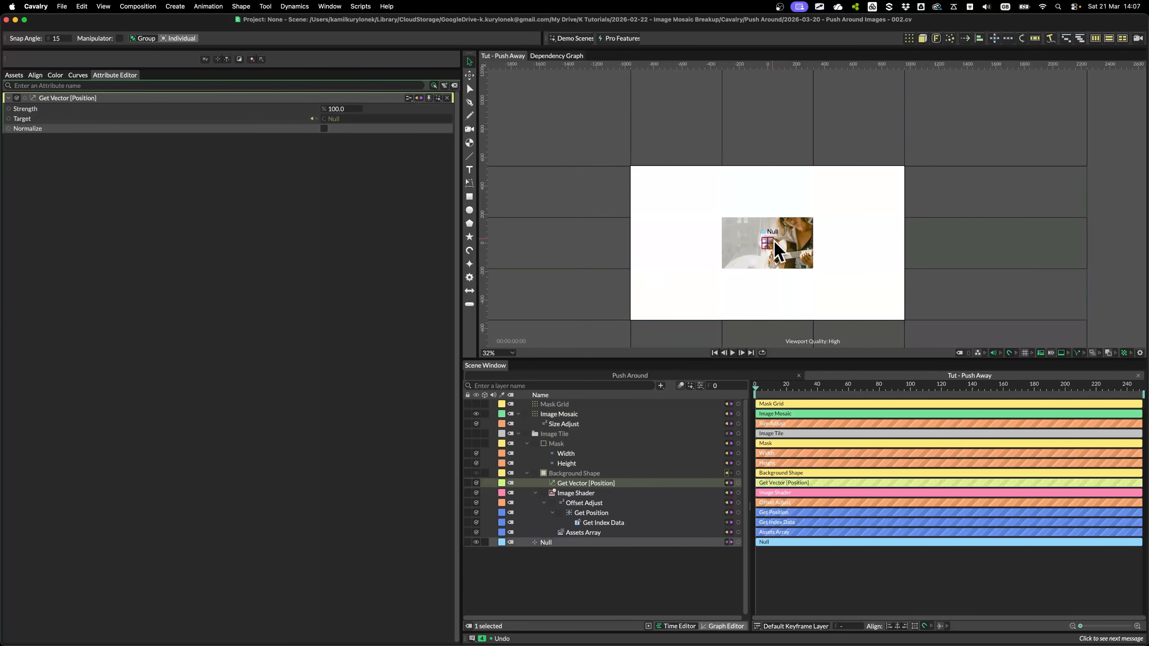
drag(773, 248, 759, 238)
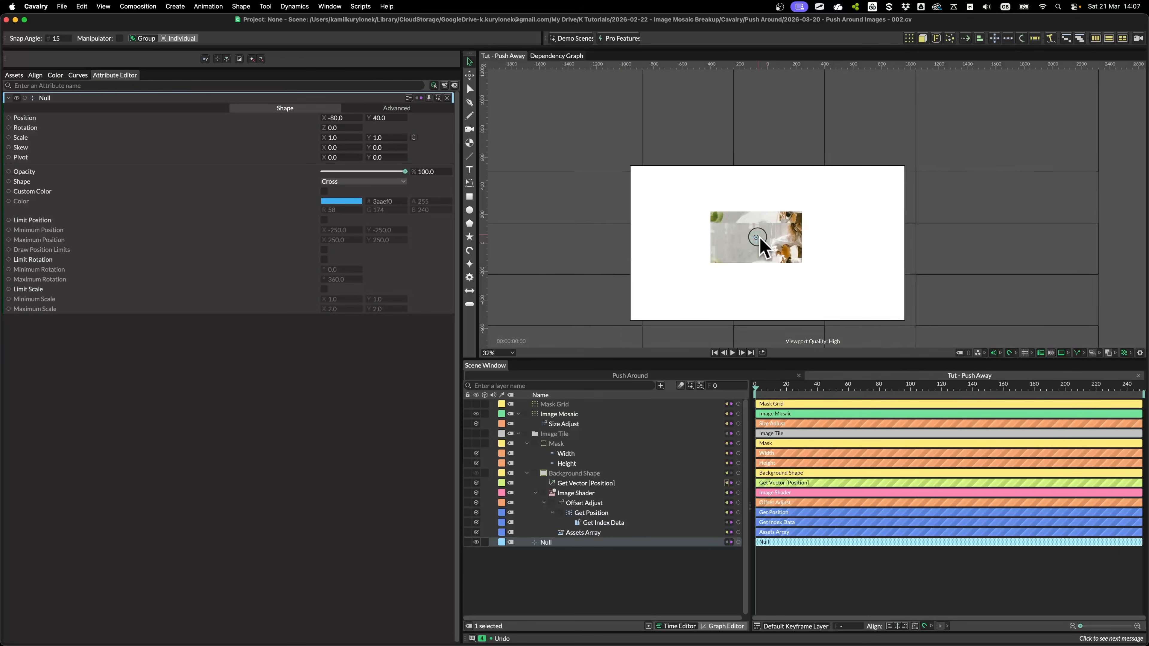
key(super+z)
Reduce the Get Vector behaviour's Strength, trying 3 and bringing it to 28.
click(566, 484)
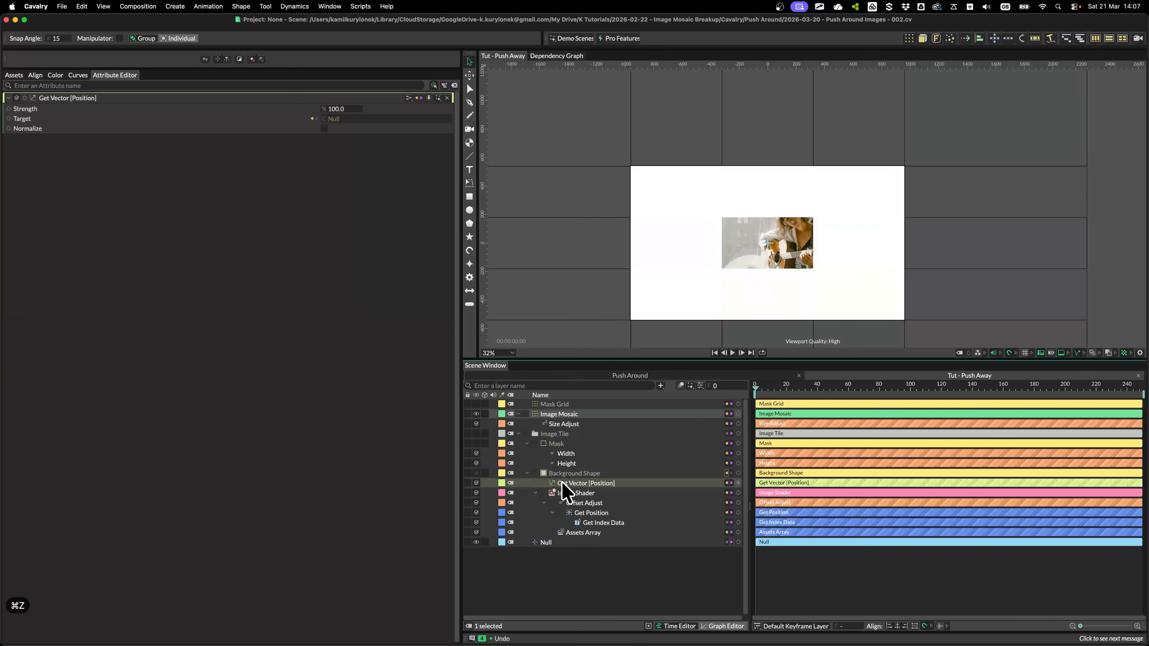
click(337, 109)
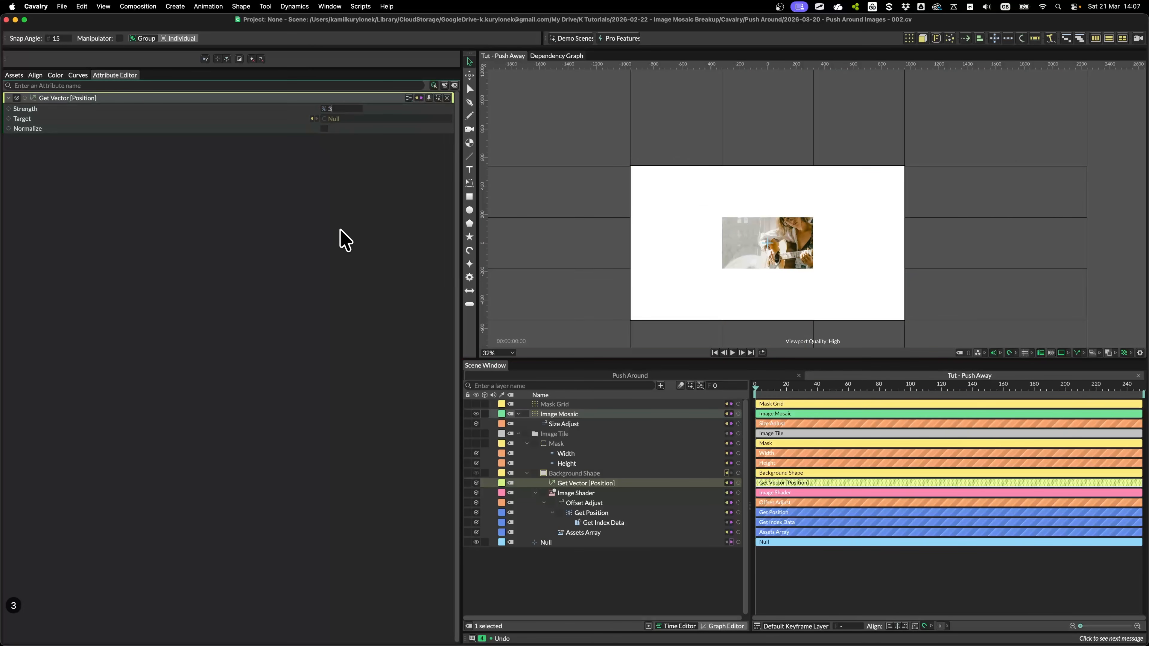
text(3)
key(Return)
drag(347, 112, 359, 113)
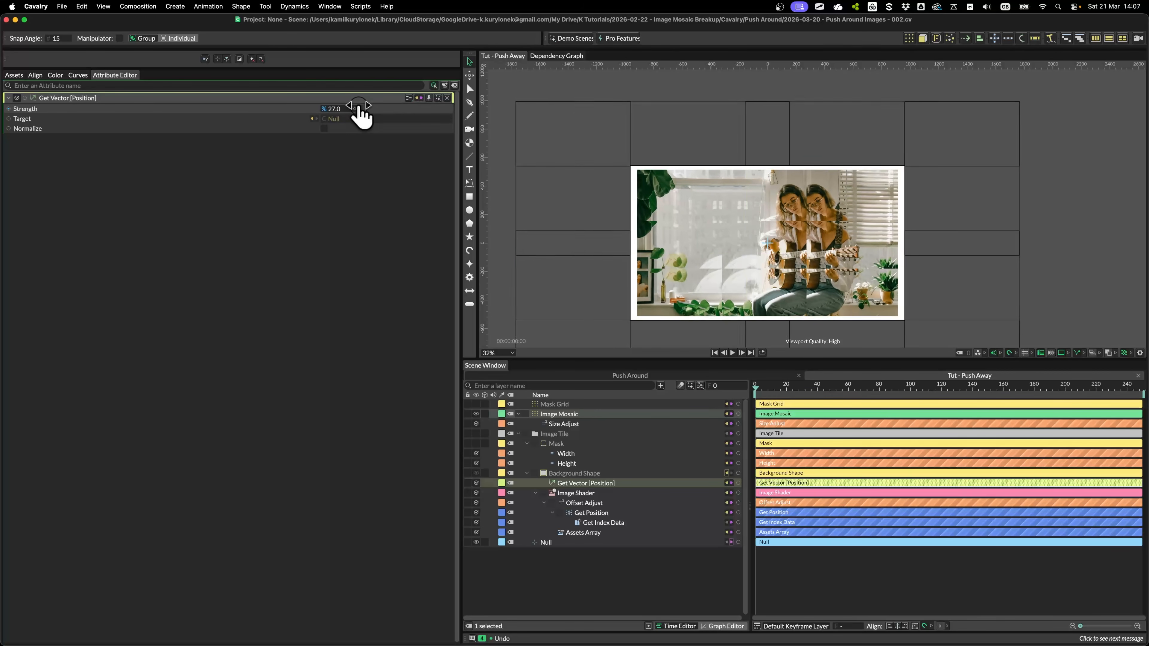
scroll(923, 211, up, 3)
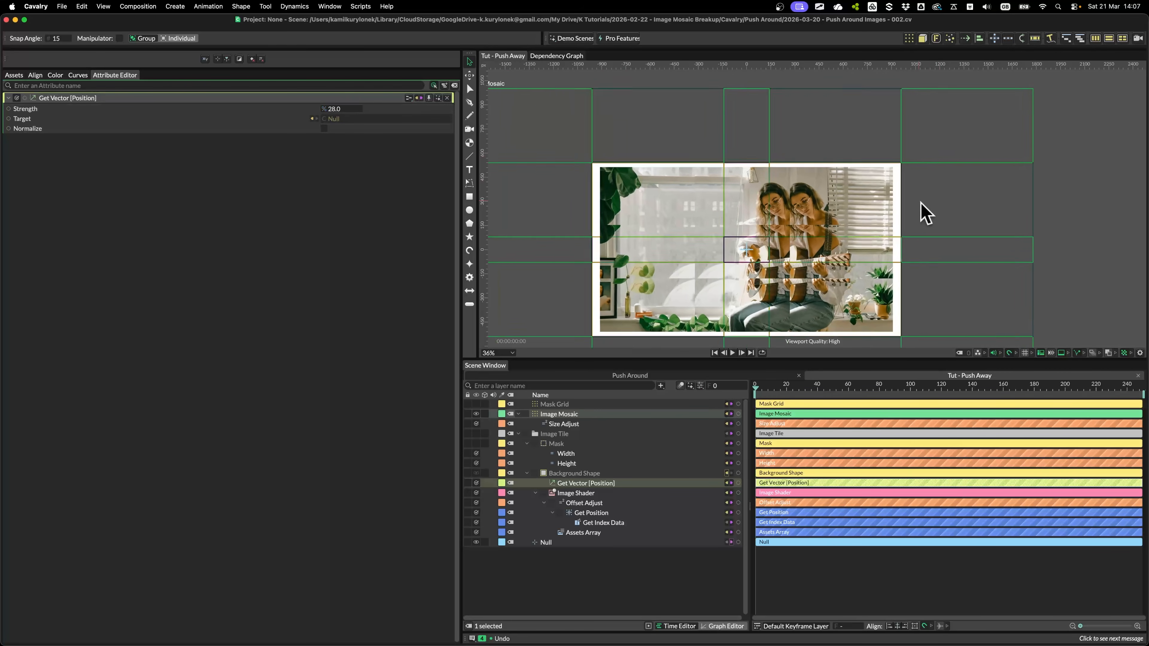
Try moving the Null to about X 60, Y 40 to test the tile displacement.
click(577, 543)
scroll(693, 184, down, 1)
mouse_move(693, 185)
mouse_down()
mouse_move(662, 149)
mouse_move(624, 154)
mouse_move(692, 173)
mouse_move(771, 148)
mouse_move(724, 190)
mouse_move(682, 180)
mouse_move(746, 181)
mouse_move(684, 202)
mouse_move(701, 176)
mouse_up()
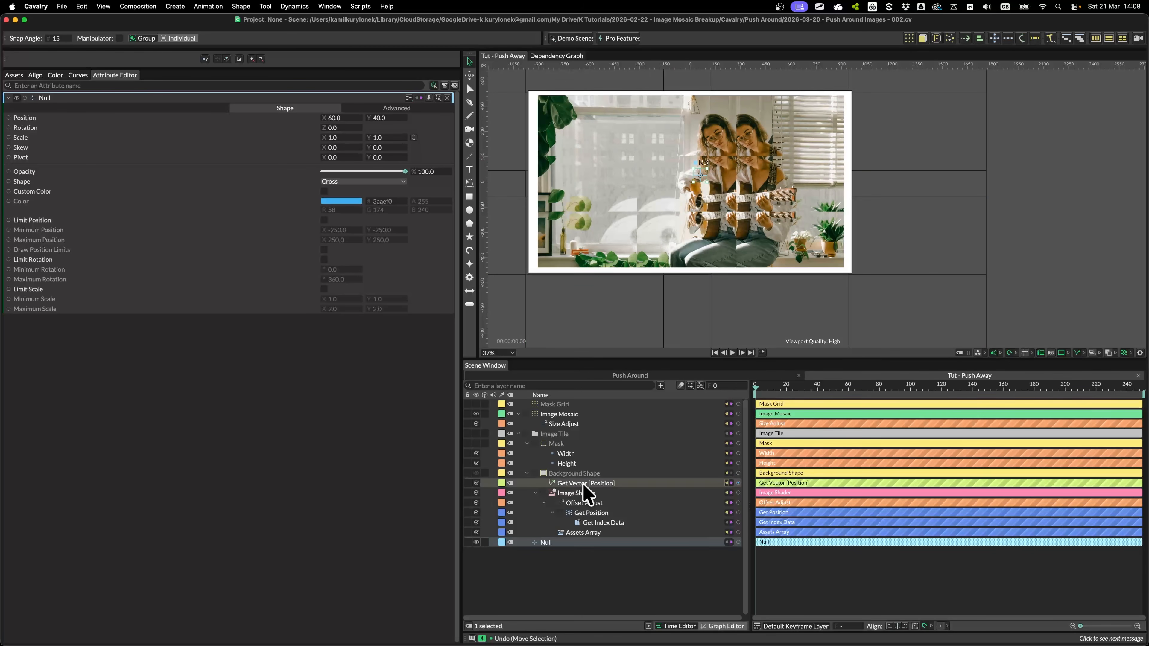
Turn on Normalize for the Get Vector behaviour and set its Strength to 2000.
click(597, 483)
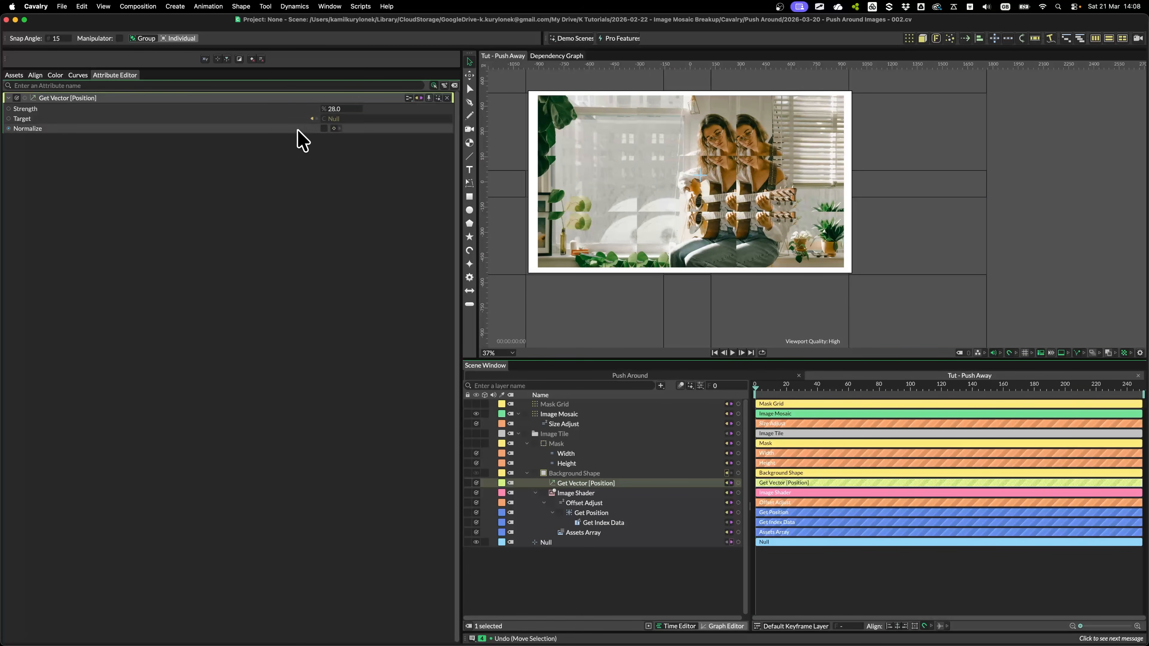
click(324, 129)
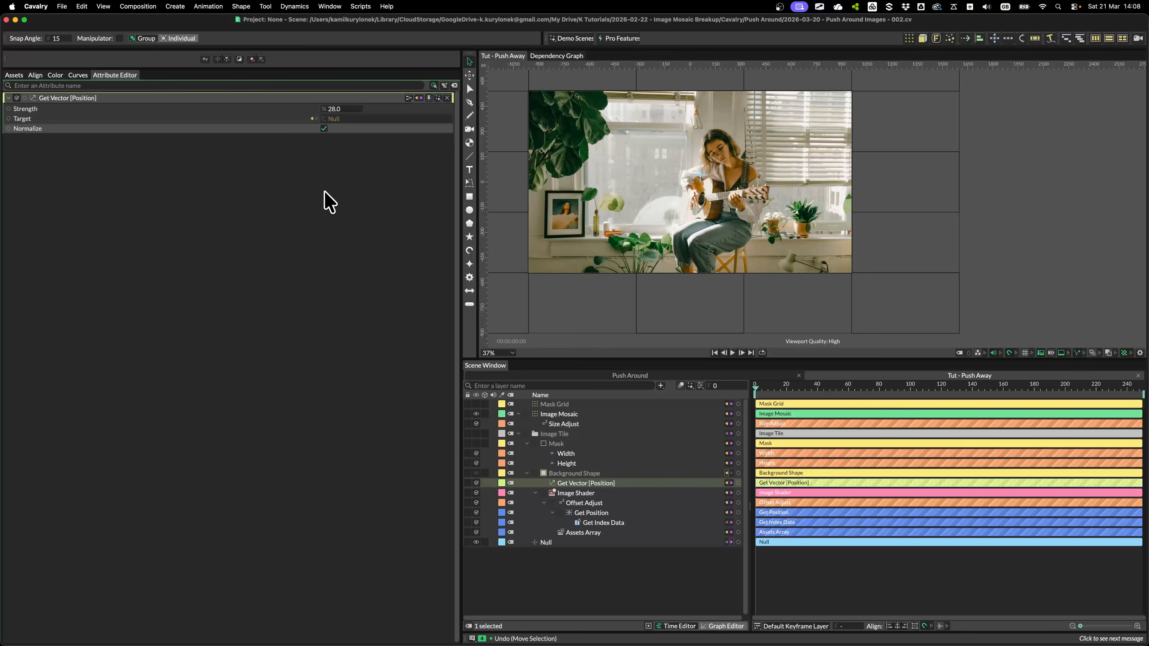
click(337, 110)
key(Return)
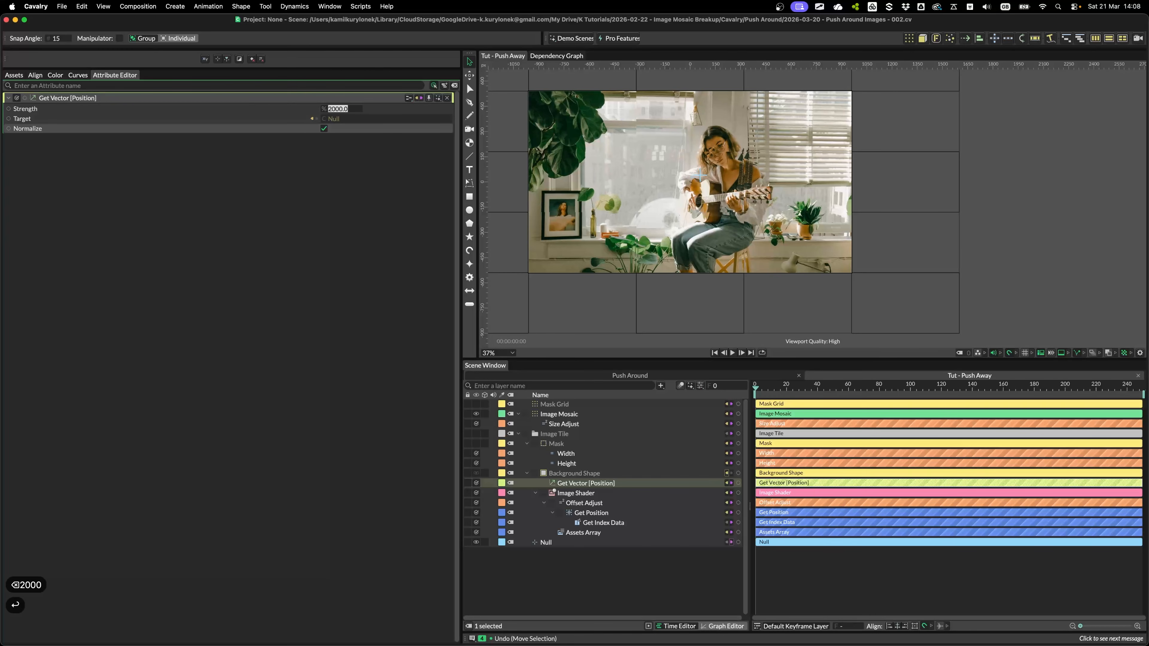
Try moving the Null over the image, through X 340, Y 180 to about X 235, Y 88.
scroll(628, 168, up, 5)
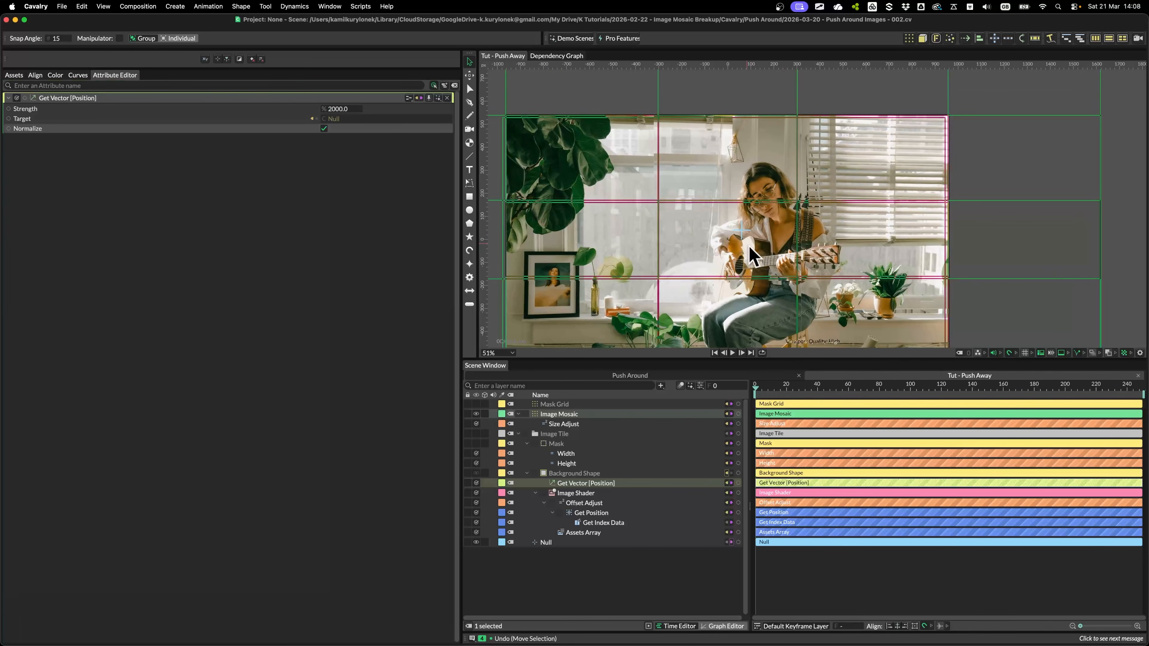
drag(749, 248, 806, 197)
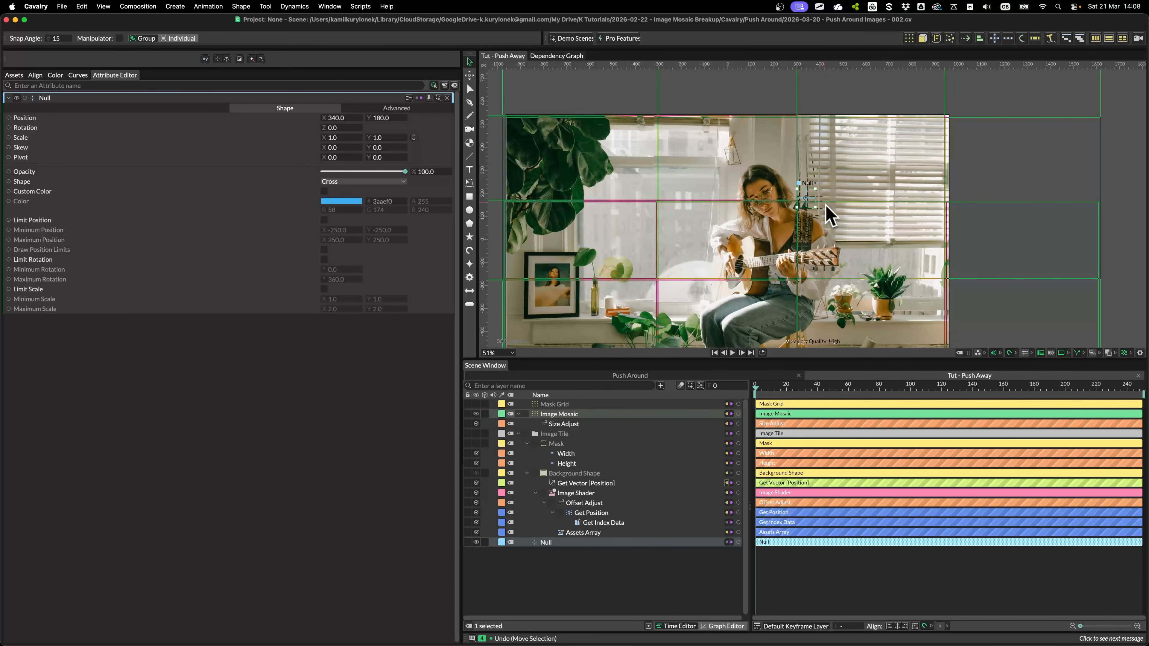
drag(805, 197, 783, 226)
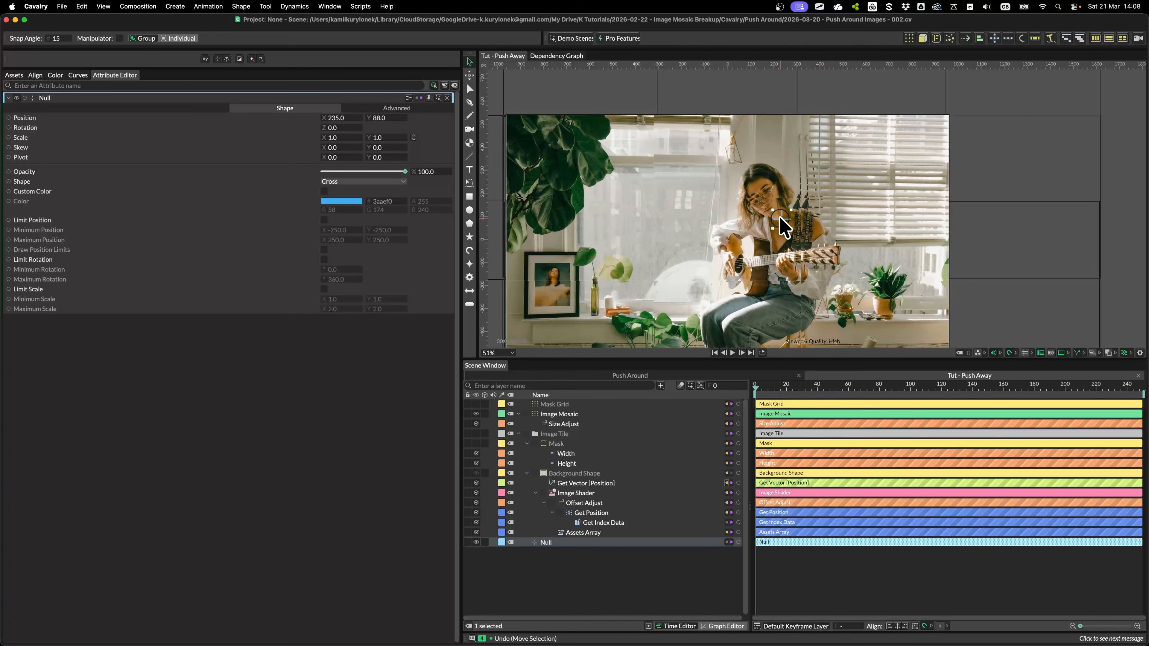
Set the Strength of the Background Shape's Get Vector behaviour to 5000.
click(579, 482)
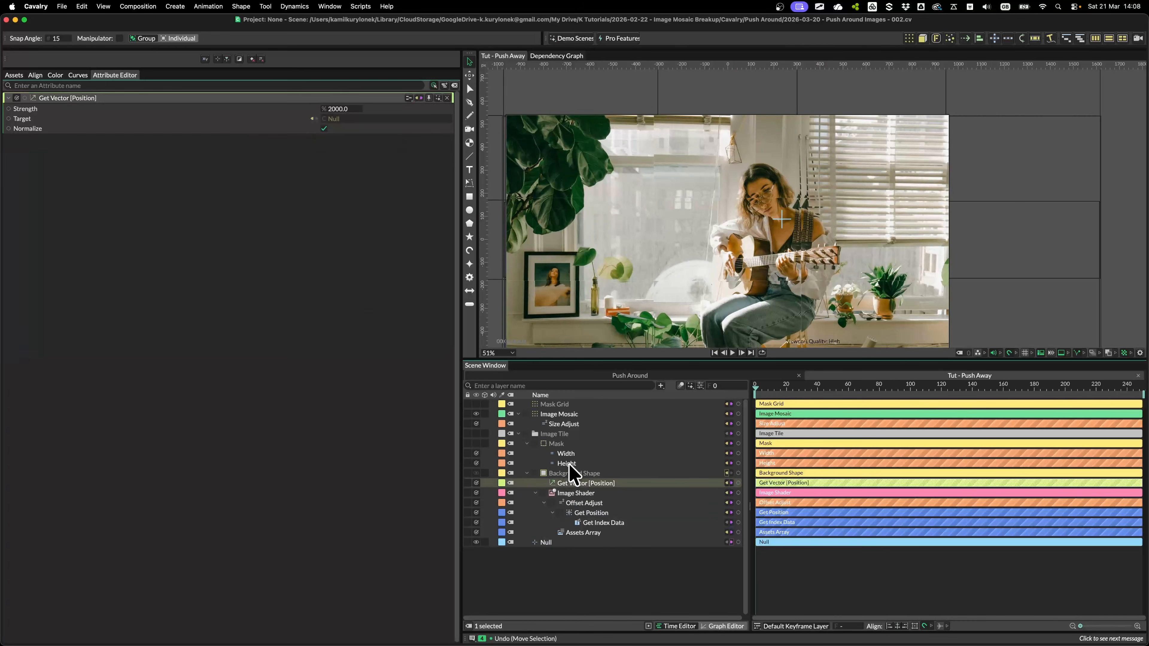
click(338, 109)
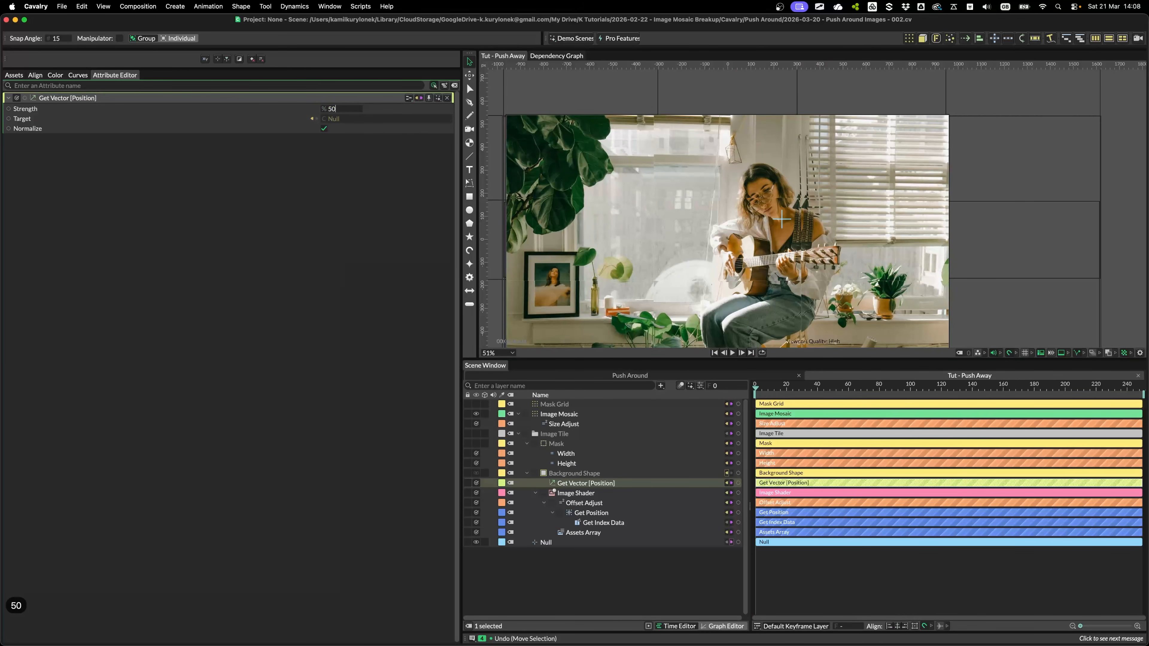
key(Return)
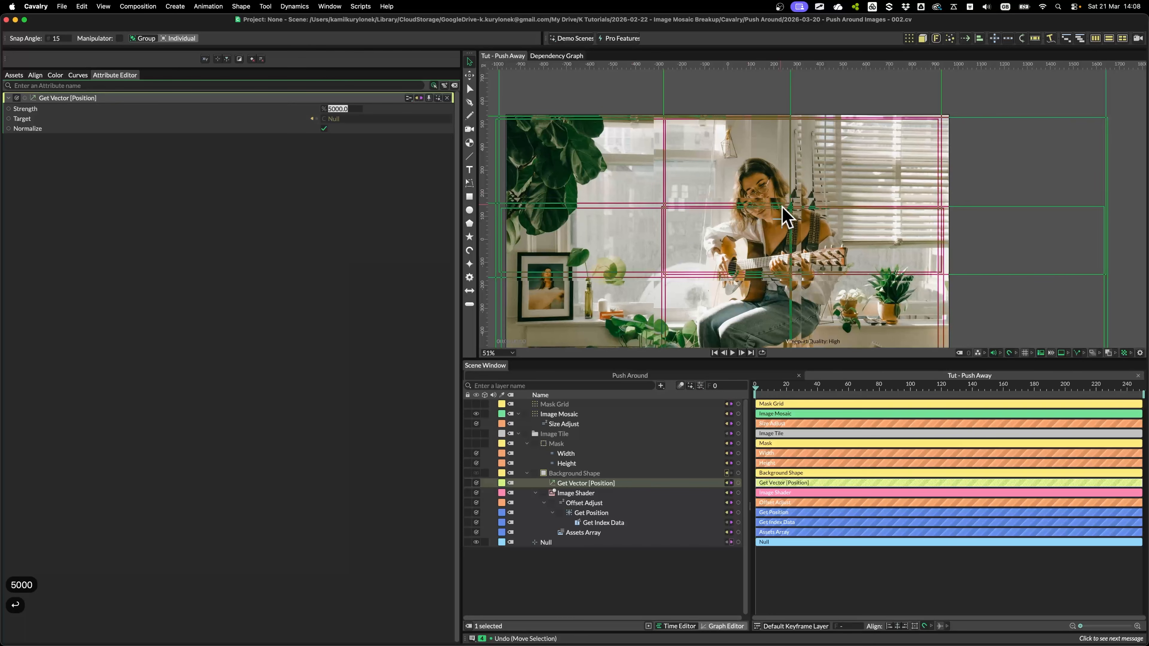
Try moving the Null to about X 276, Y 38 to test the stronger displacement.
mouse_move(781, 219)
mouse_down()
mouse_move(822, 182)
mouse_move(892, 232)
mouse_move(804, 279)
mouse_move(659, 226)
mouse_move(582, 238)
mouse_move(617, 309)
mouse_move(742, 205)
mouse_move(769, 195)
mouse_move(772, 222)
mouse_move(788, 225)
mouse_up()
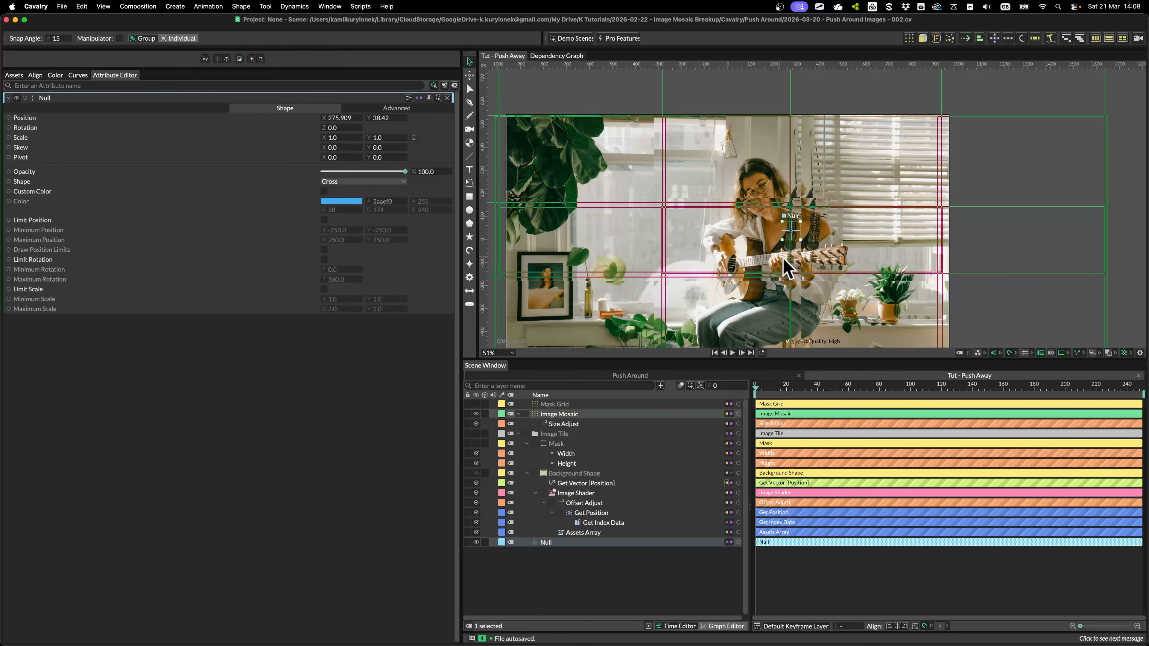
scroll(802, 223, up, 3)
scroll(792, 229, down, 4)
drag(765, 229, 819, 201)
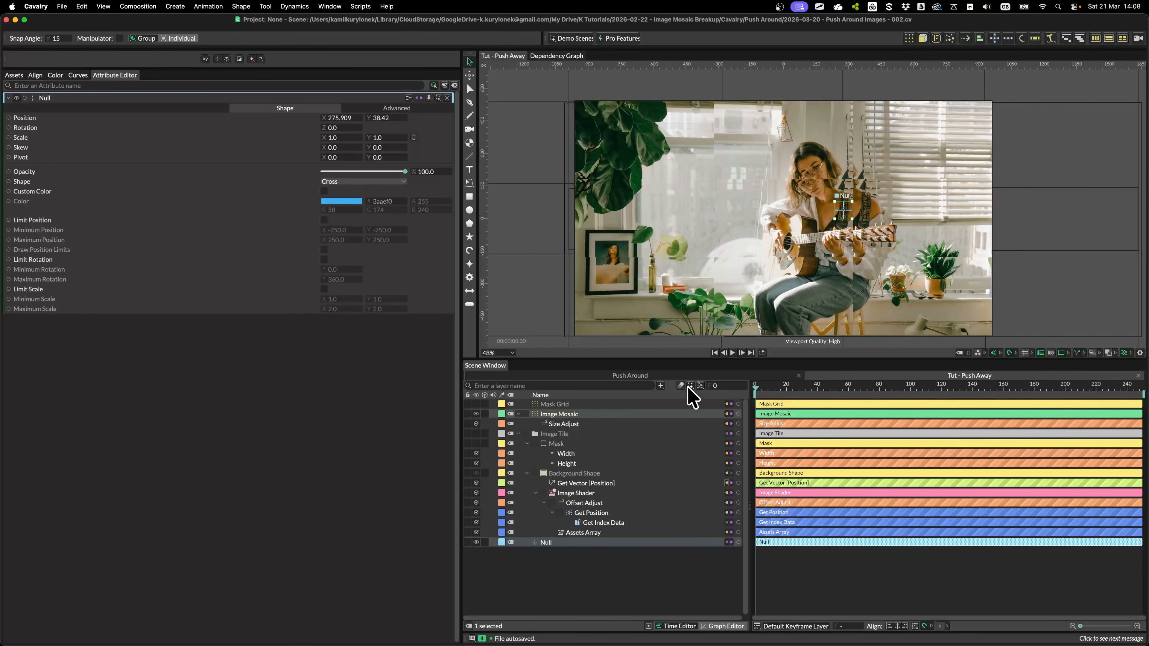
Save the scene and set the Image Mosaic's grid Count to 5 by 5.
key(super+s)
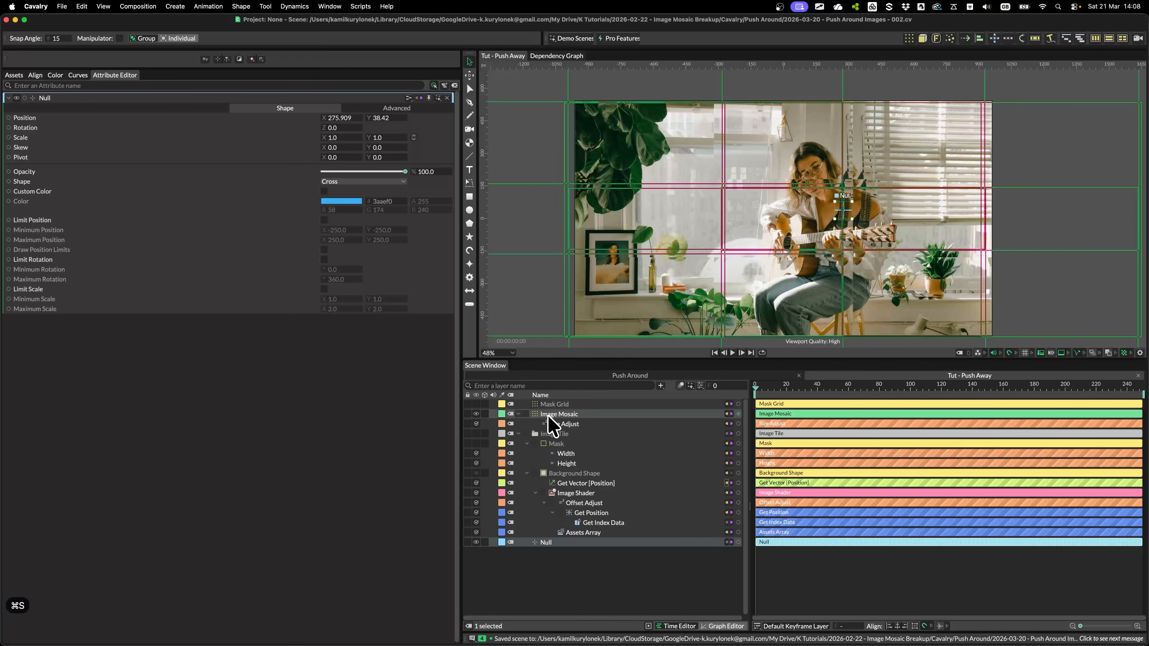
click(549, 415)
click(340, 257)
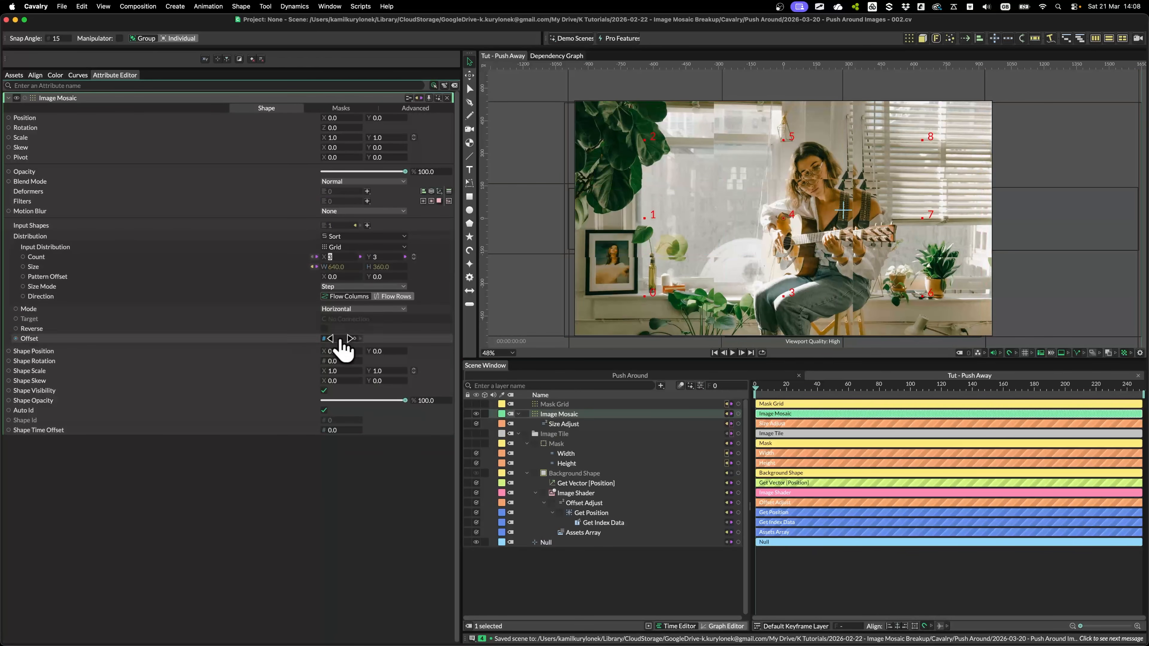
text(5)
key(Tab)
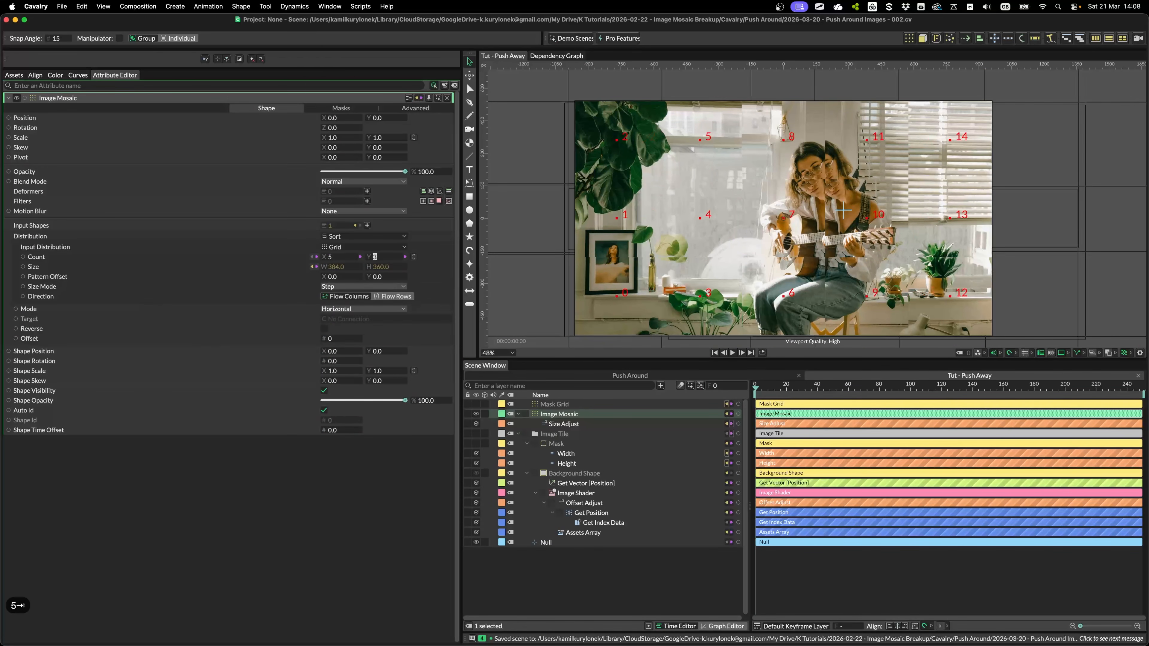
text(5)
key(Tab)
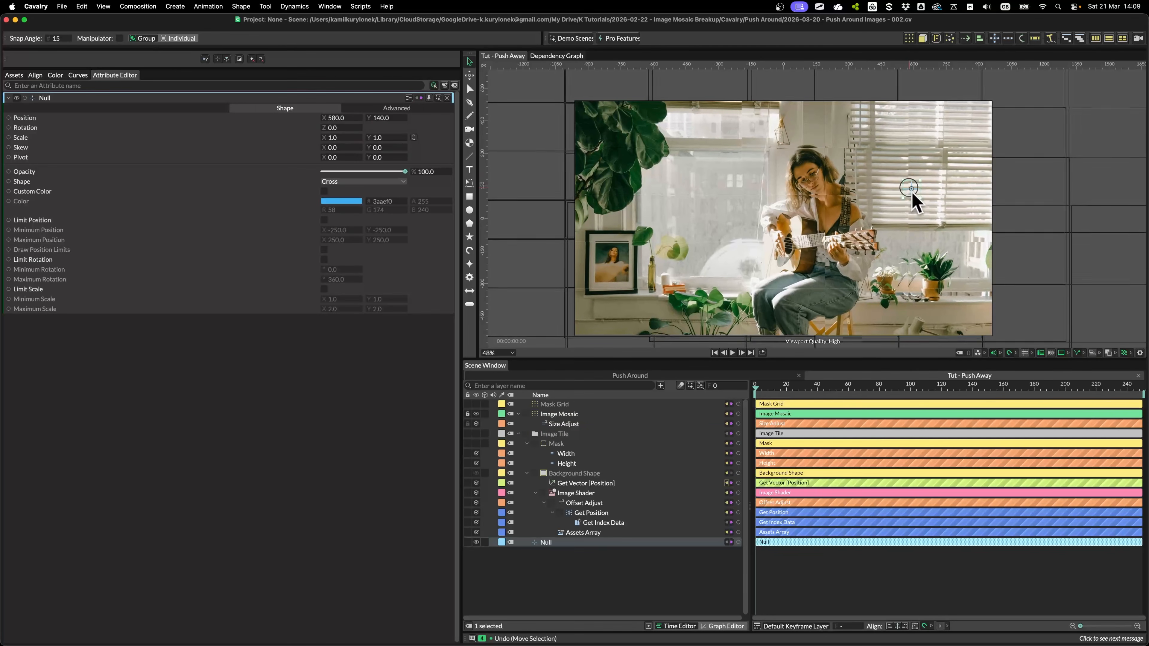
Move the Null to about X 0, Y 14 and examine the seams between the mosaic tiles up close.
drag(912, 193, 784, 216)
scroll(701, 238, up, 8)
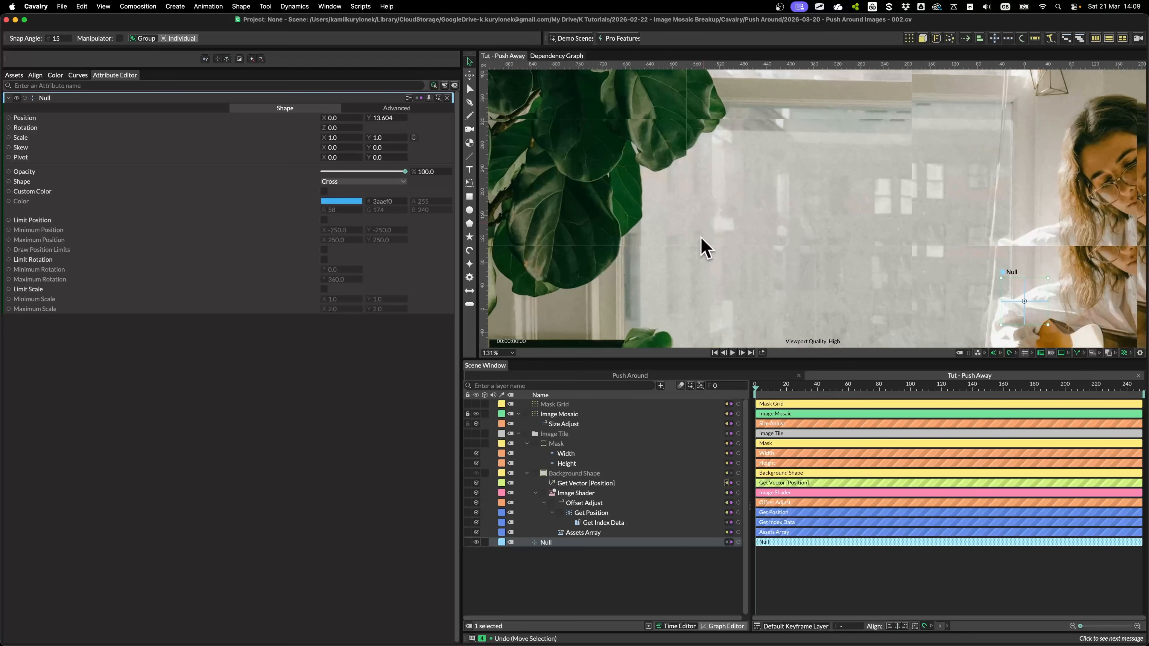
scroll(700, 237, up, 10)
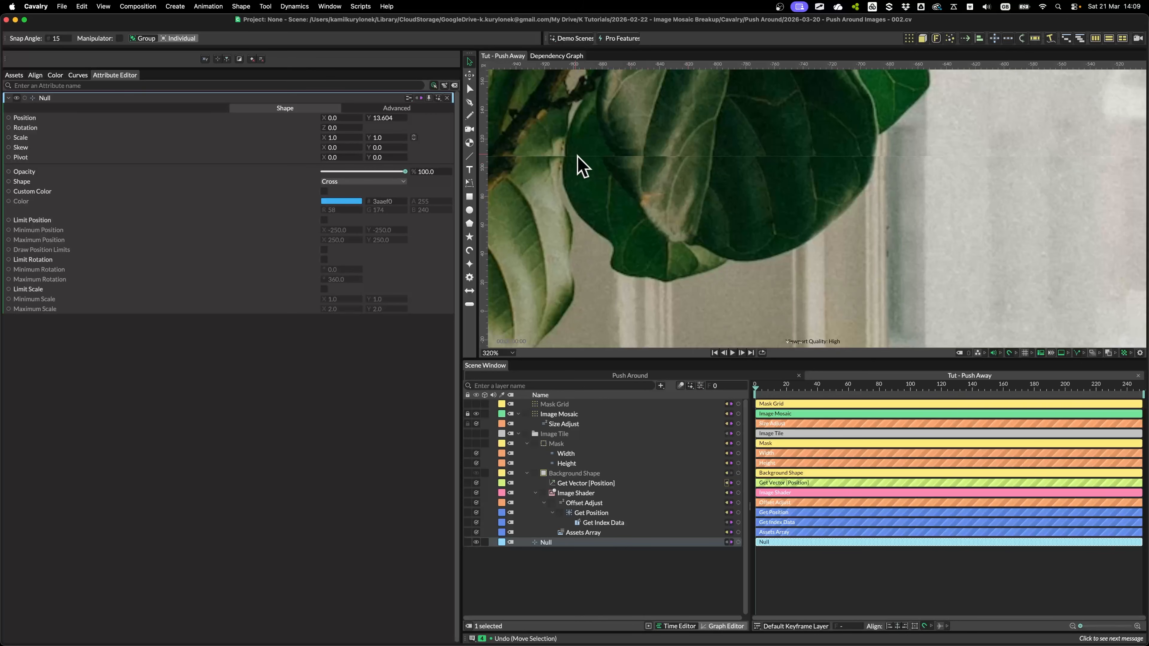
scroll(872, 185, down, 5)
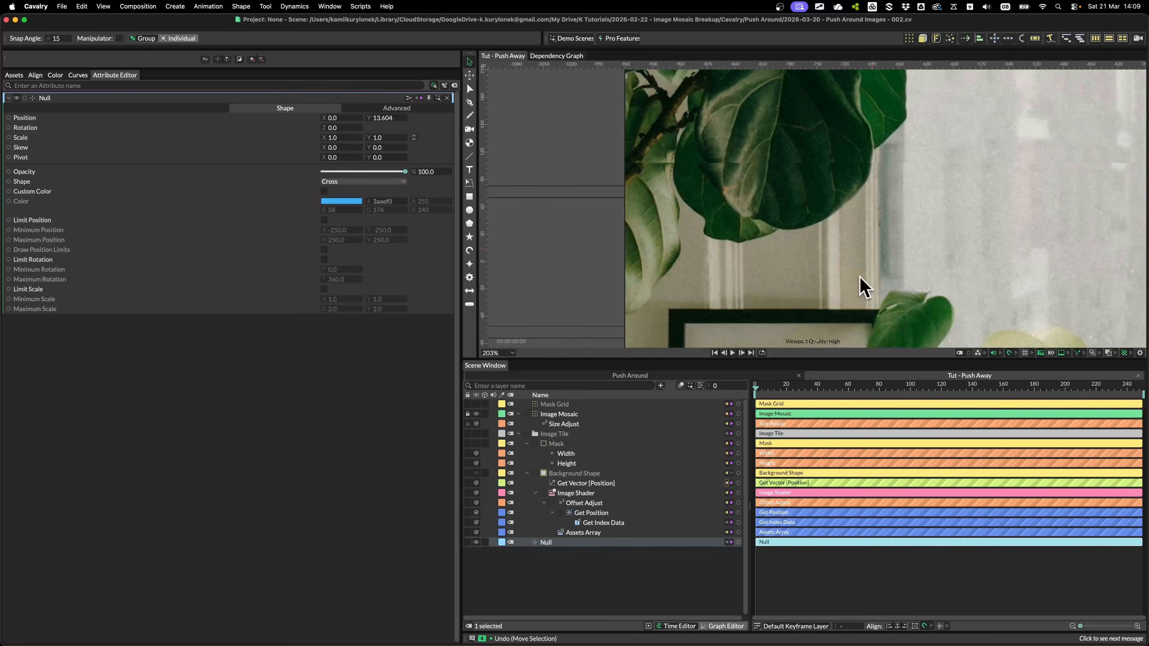
scroll(814, 221, down, 5)
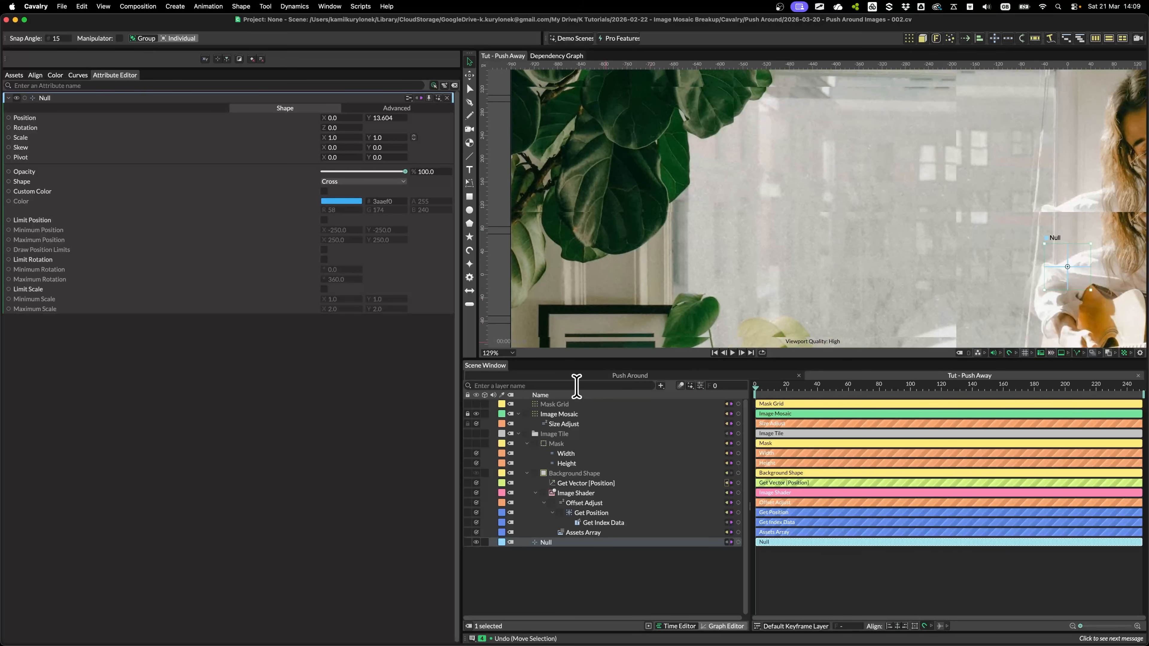
Set the Size Adjust operation to Subtract with a Second value of X 2, Y 2.
click(566, 424)
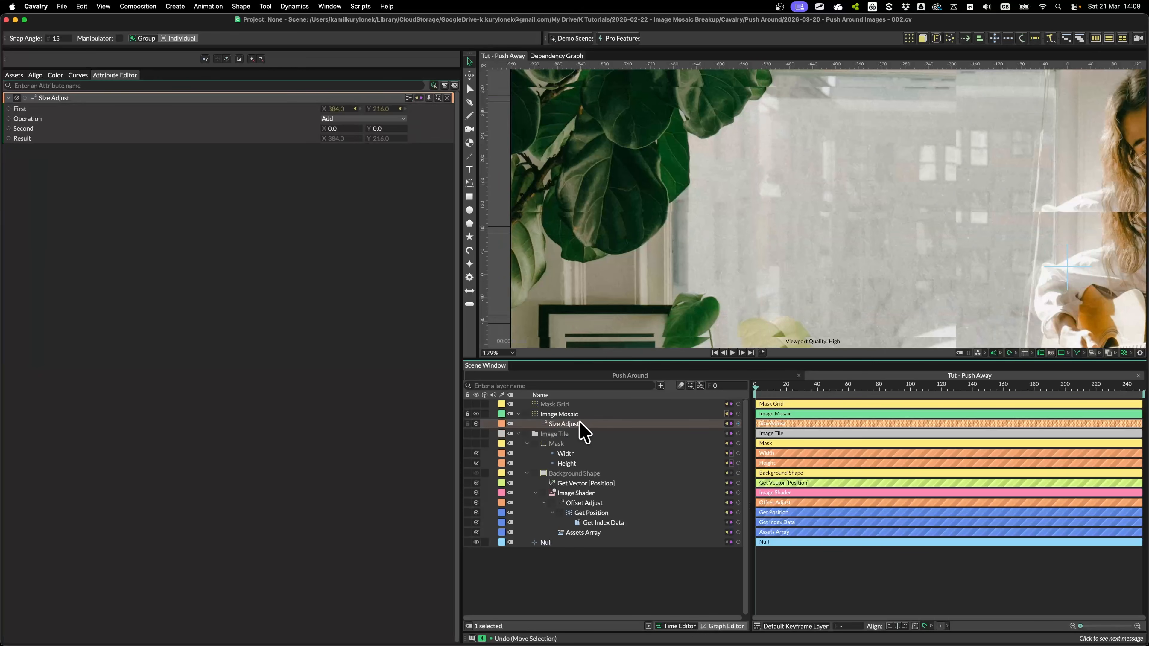
click(367, 119)
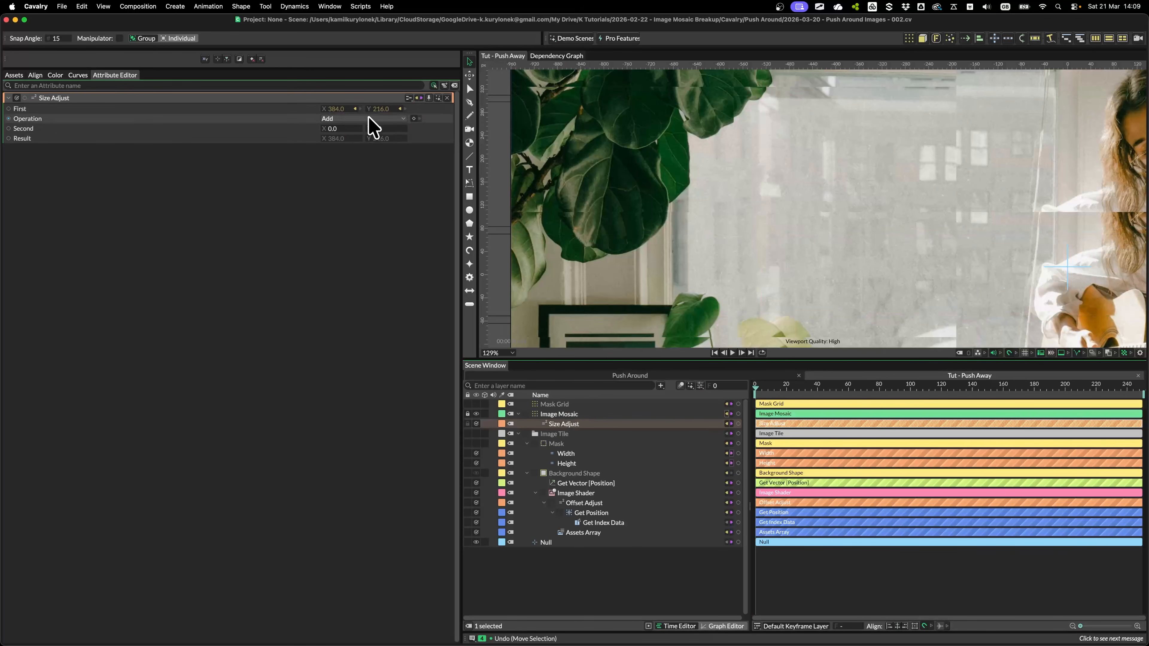
click(367, 128)
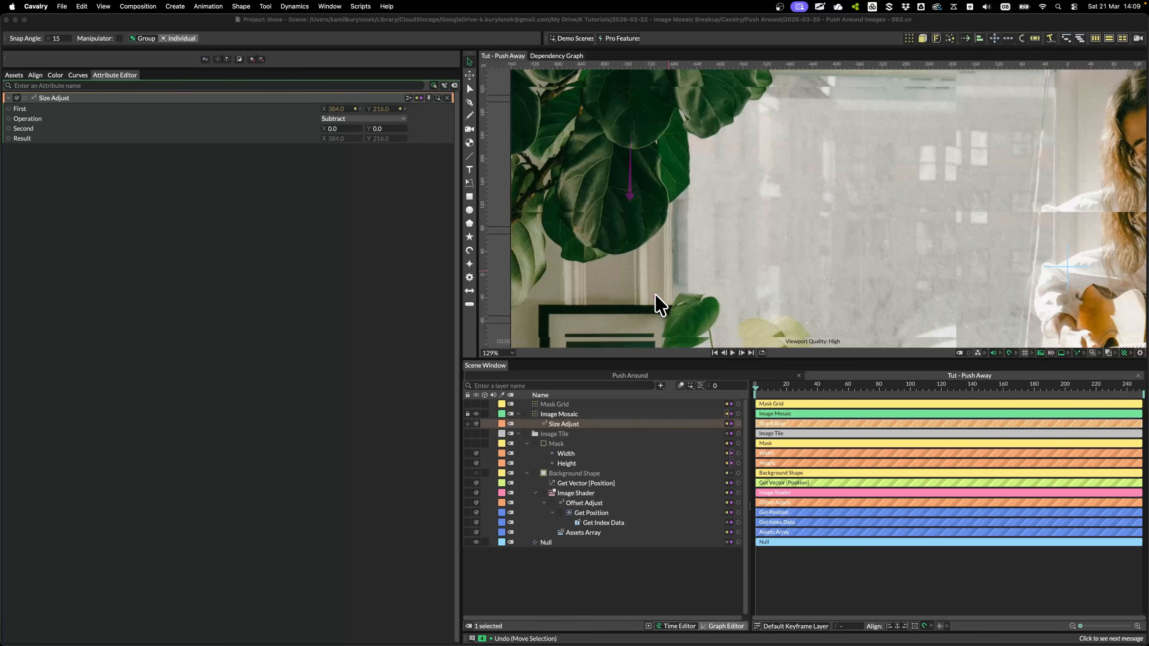
key(ctrl+Tab)
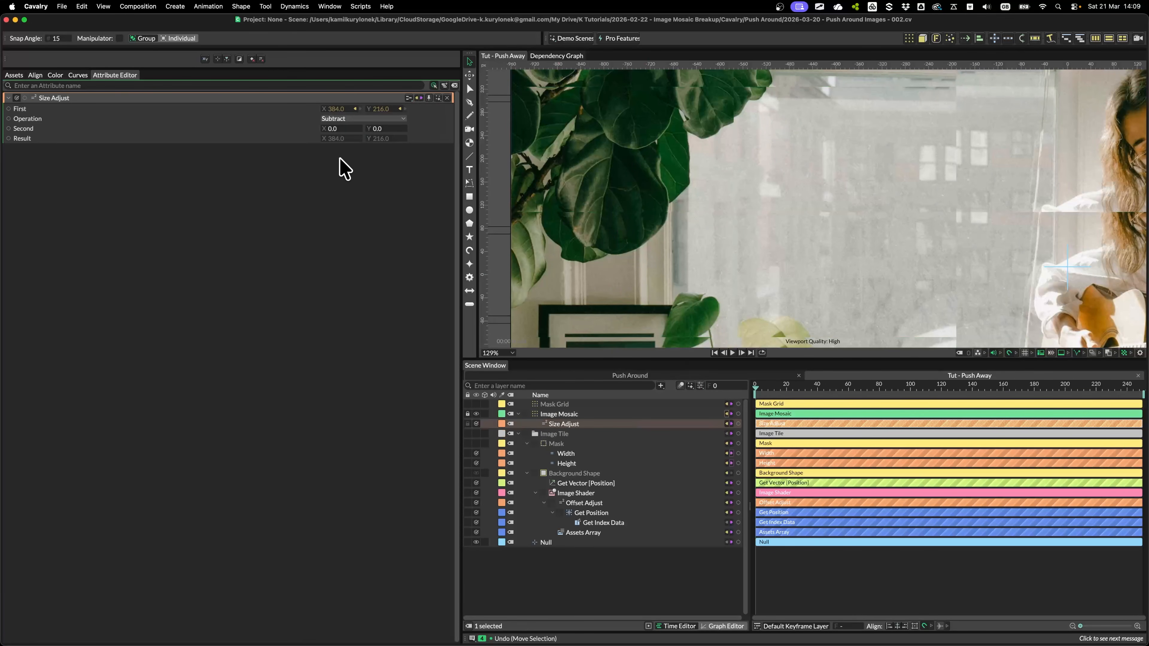
click(333, 129)
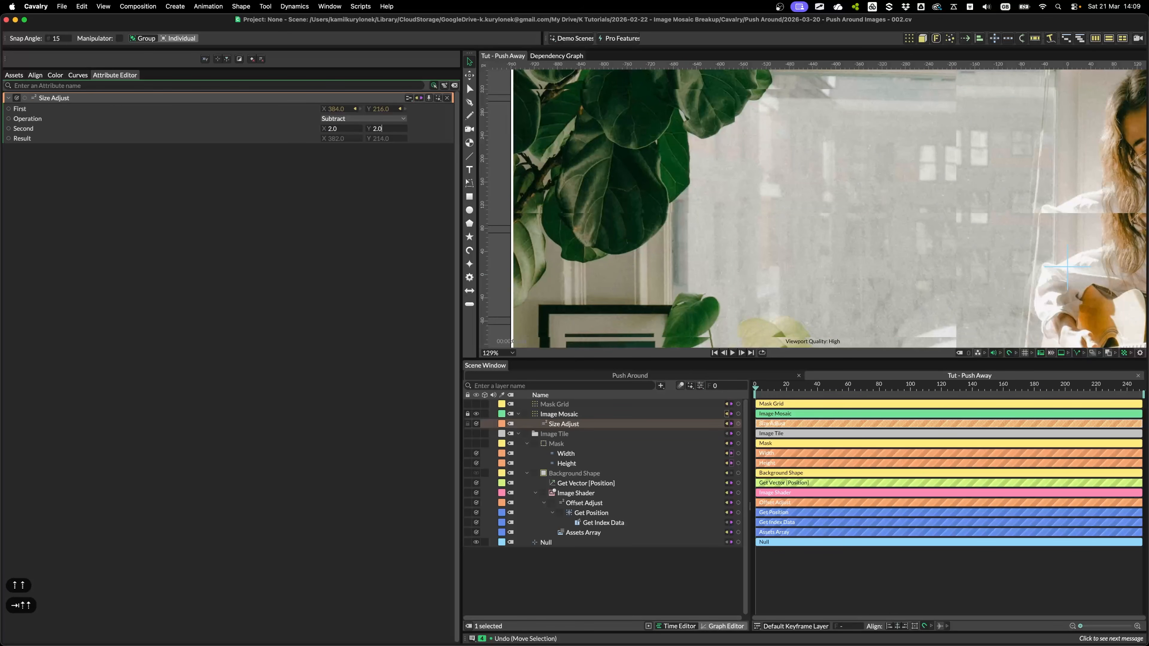
Check the edges of the image and set the Image Mosaic's Scale to 1.05 on both axes.
scroll(753, 230, down, 5)
drag(875, 163, 655, 197)
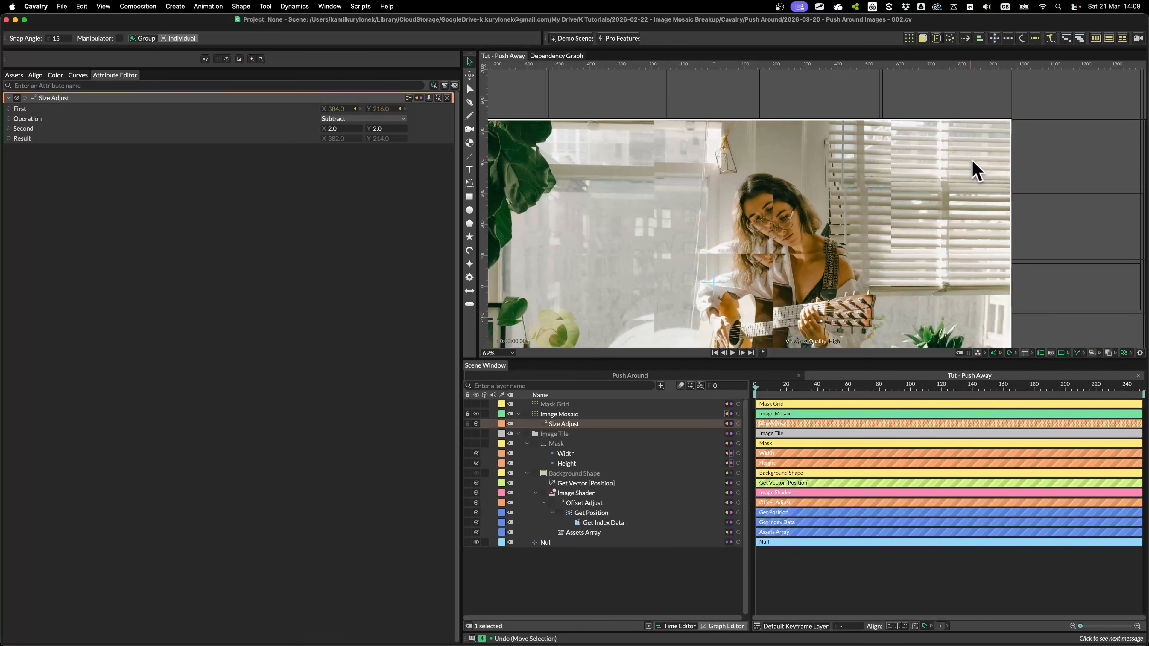
scroll(706, 227, down, 3)
drag(662, 236, 719, 163)
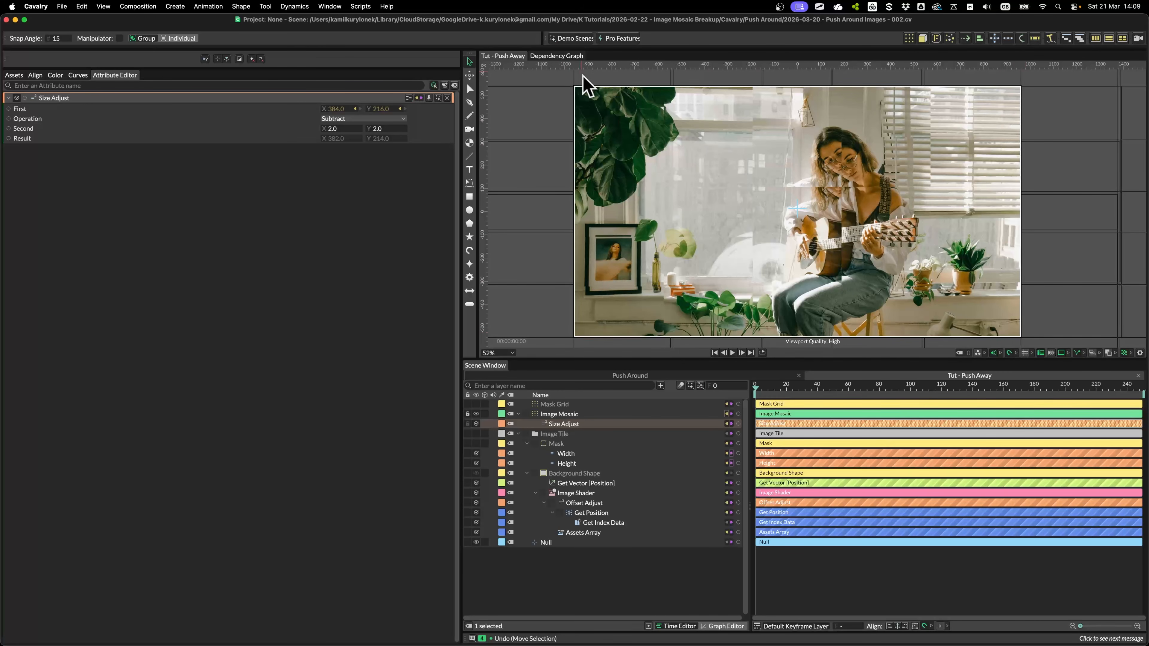
click(559, 414)
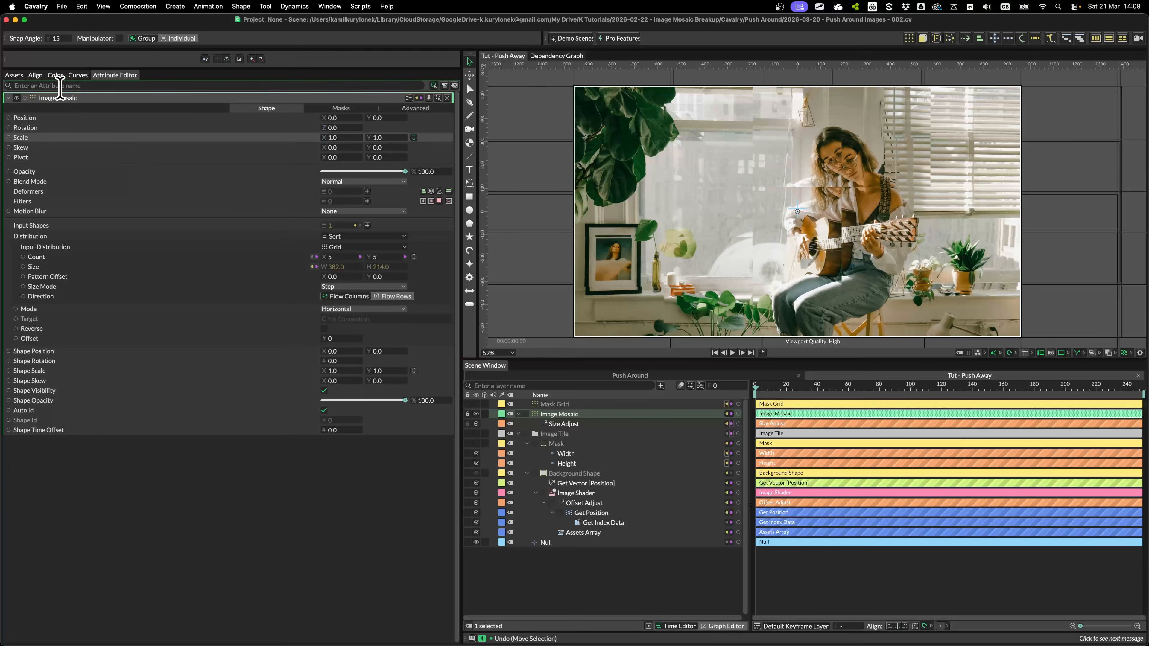
click(333, 137)
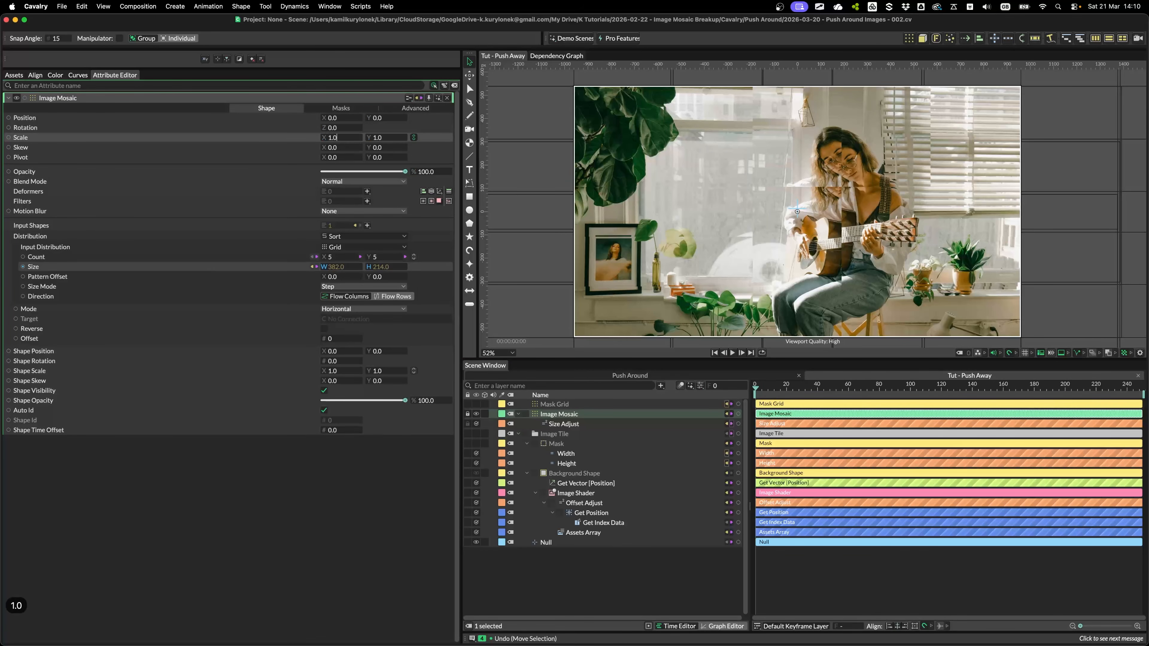
key(Return)
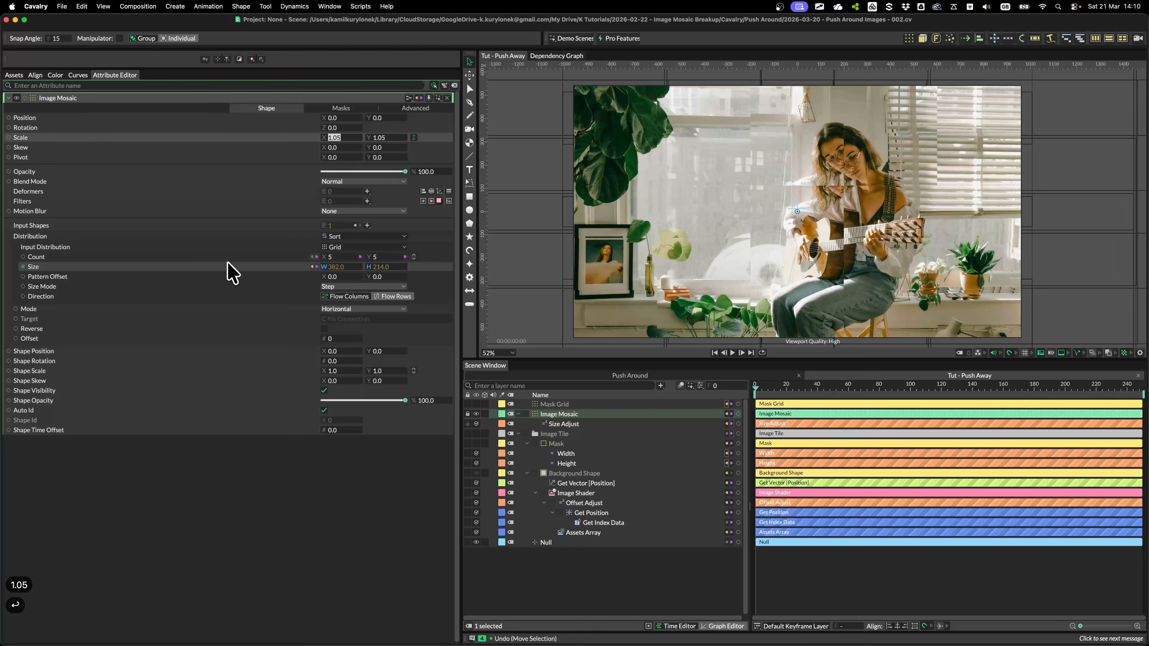
Check the scaled mosaic's edges and try moving the Null to about X 0, Y -66.
scroll(571, 202, down, 2)
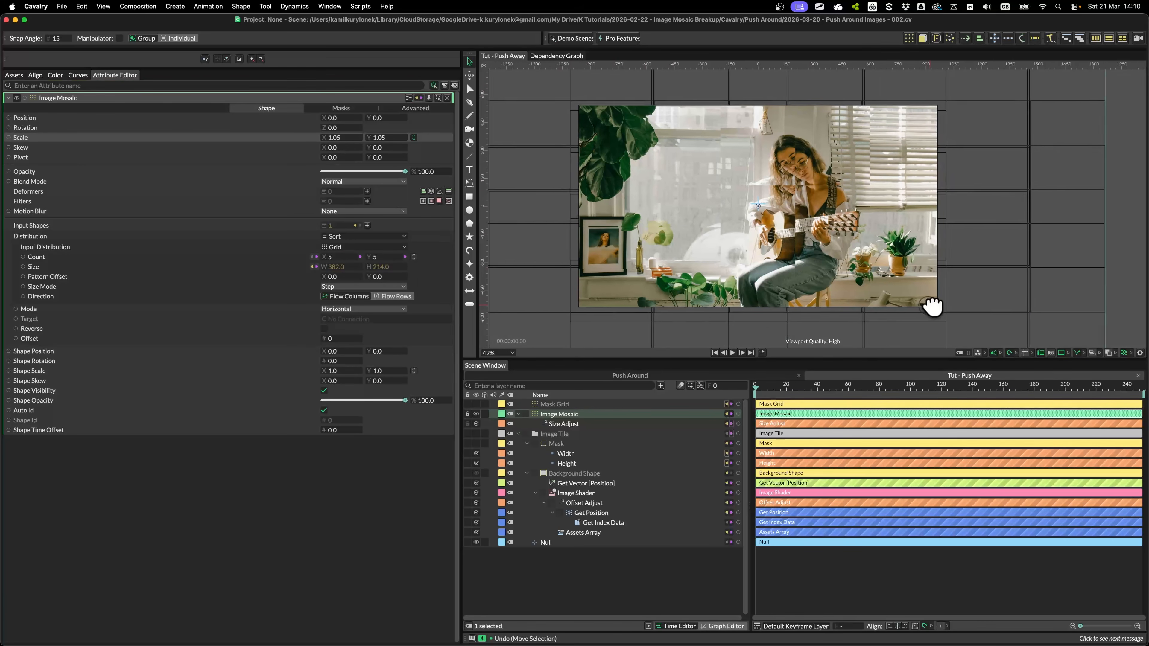
scroll(934, 249, left, 3)
click(797, 202)
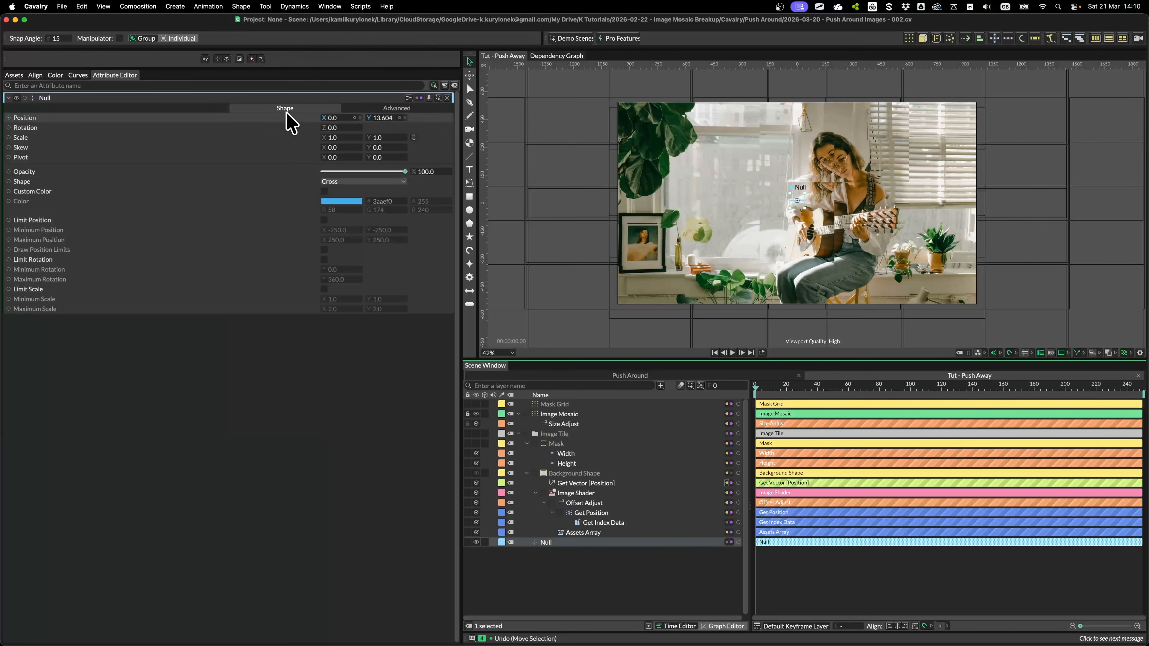
mouse_move(795, 204)
mouse_down()
mouse_move(811, 213)
mouse_move(678, 217)
mouse_move(879, 212)
mouse_move(793, 213)
mouse_up()
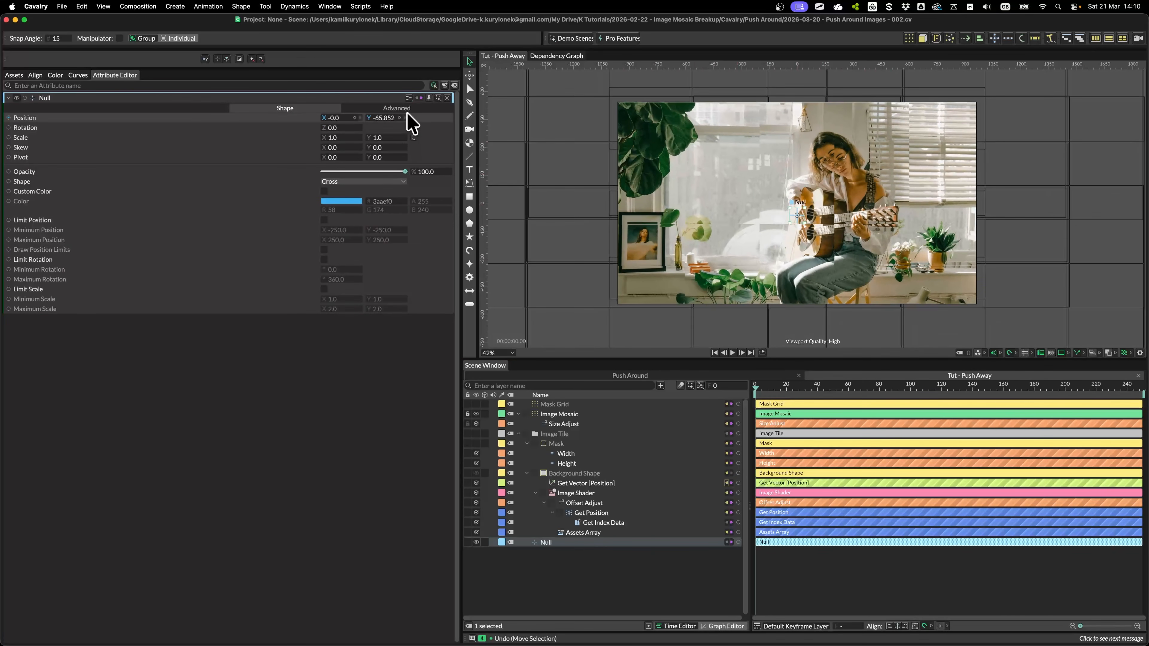
Add a Noise behaviour to the Null's Position.
right_click(301, 117)
mouse_move(351, 204)
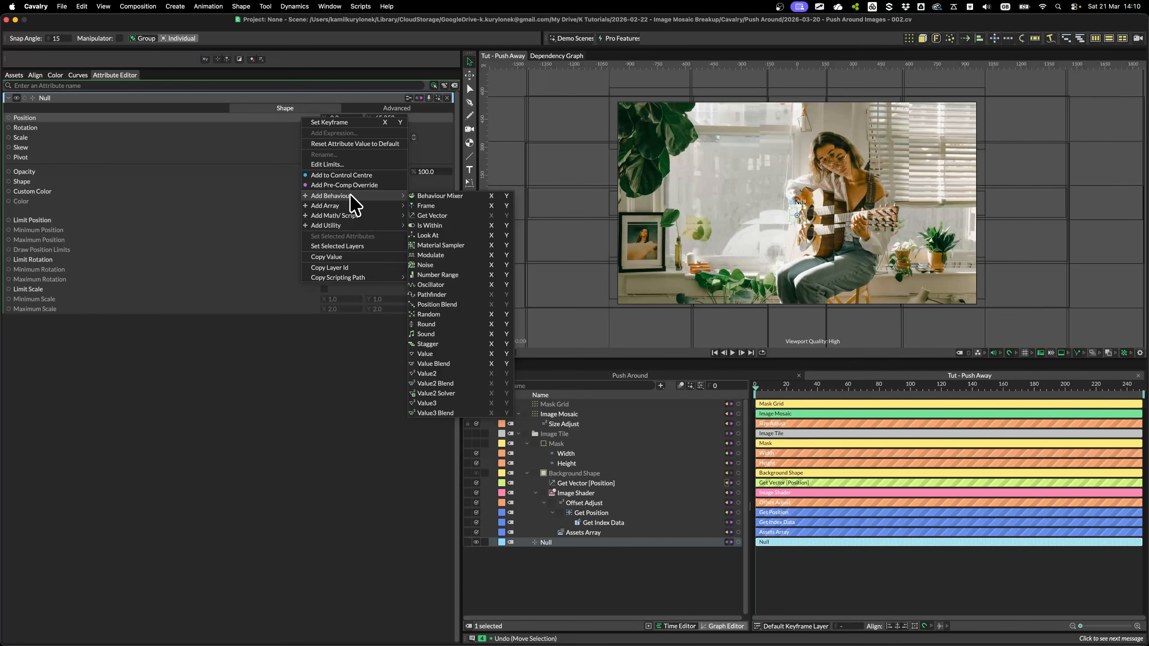
click(433, 265)
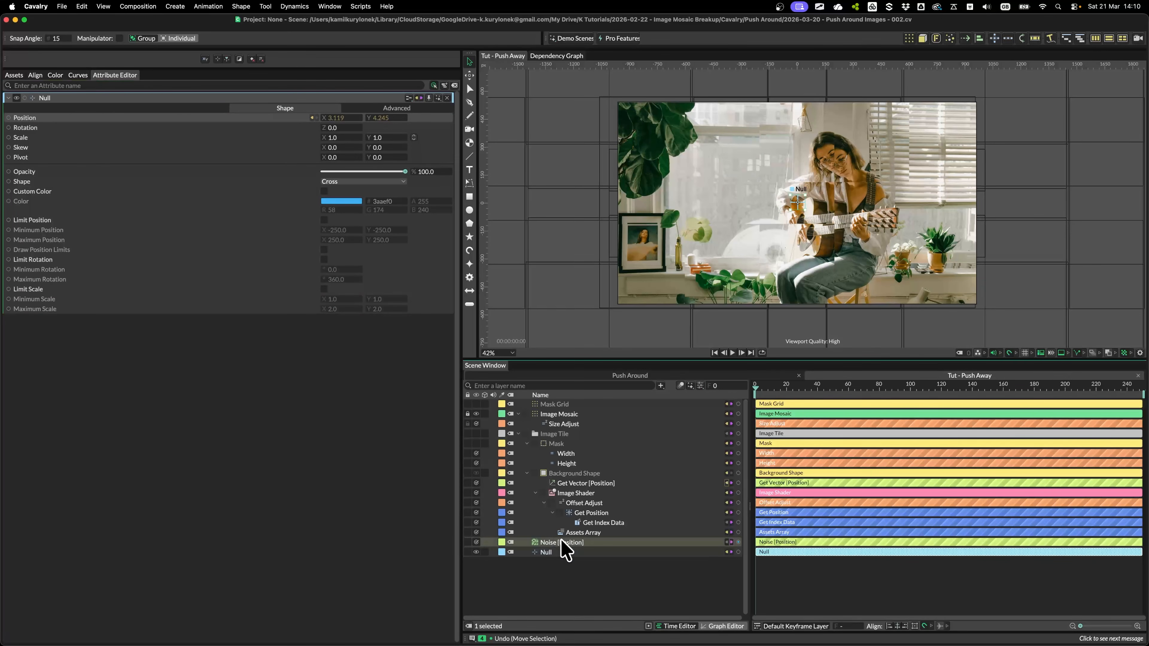
Move the Null and its Noise to the top of the layers and link the Noise's Minimum to its Maximum with the expression -value.
drag(542, 542, 571, 405)
click(570, 414)
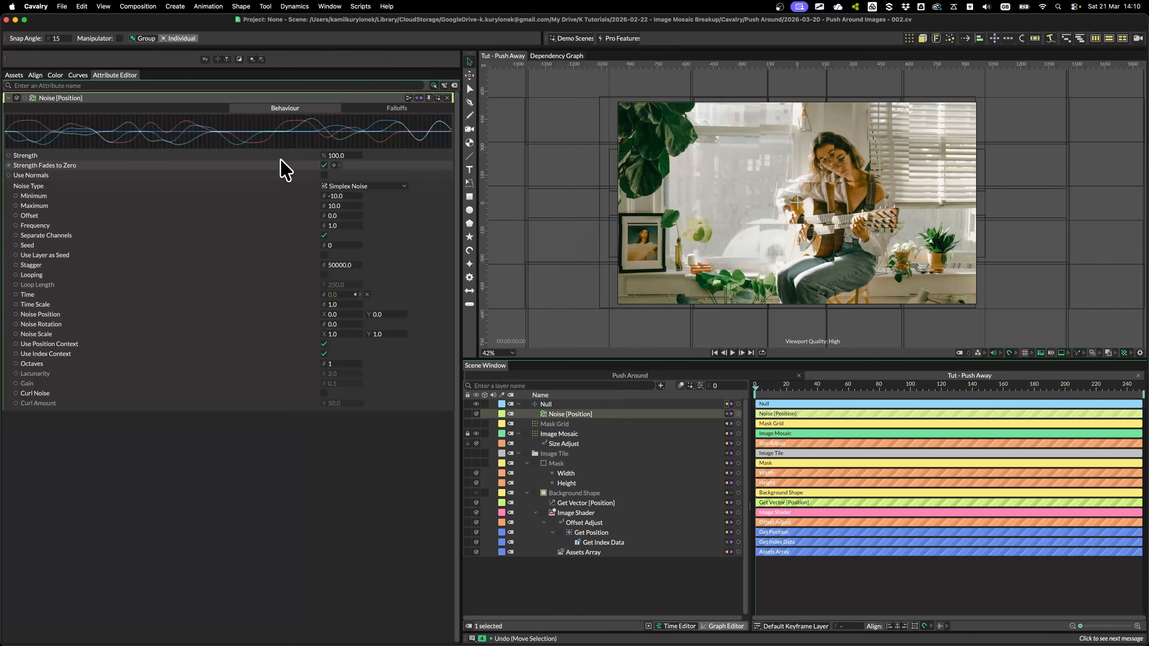
drag(324, 198, 345, 206)
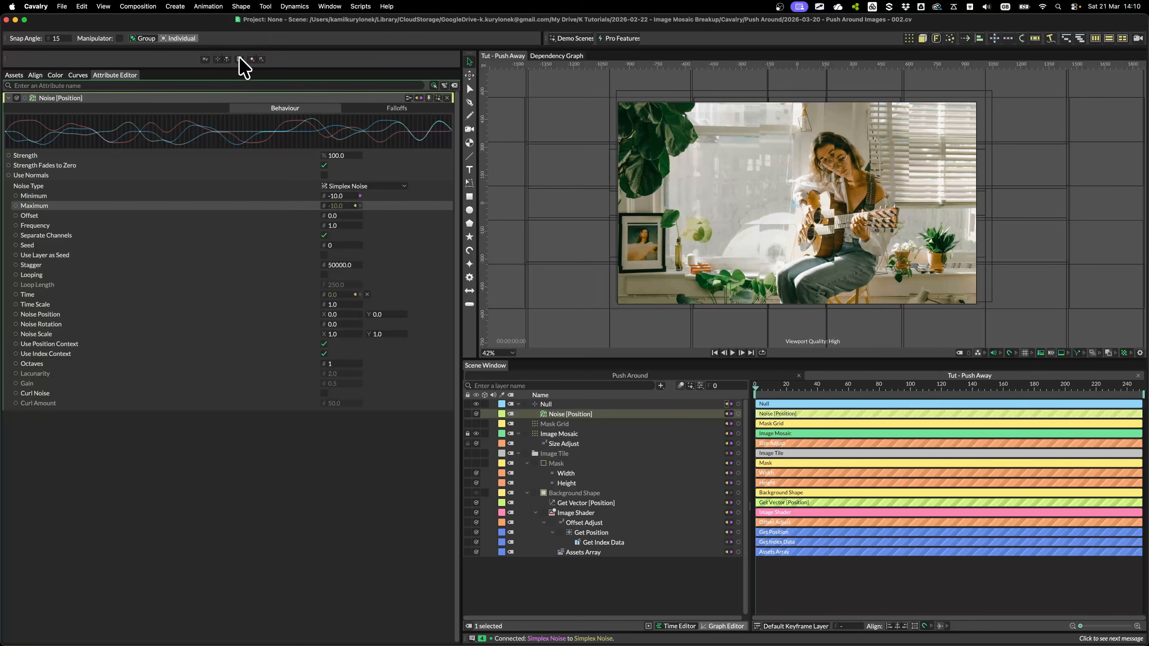
click(313, 206)
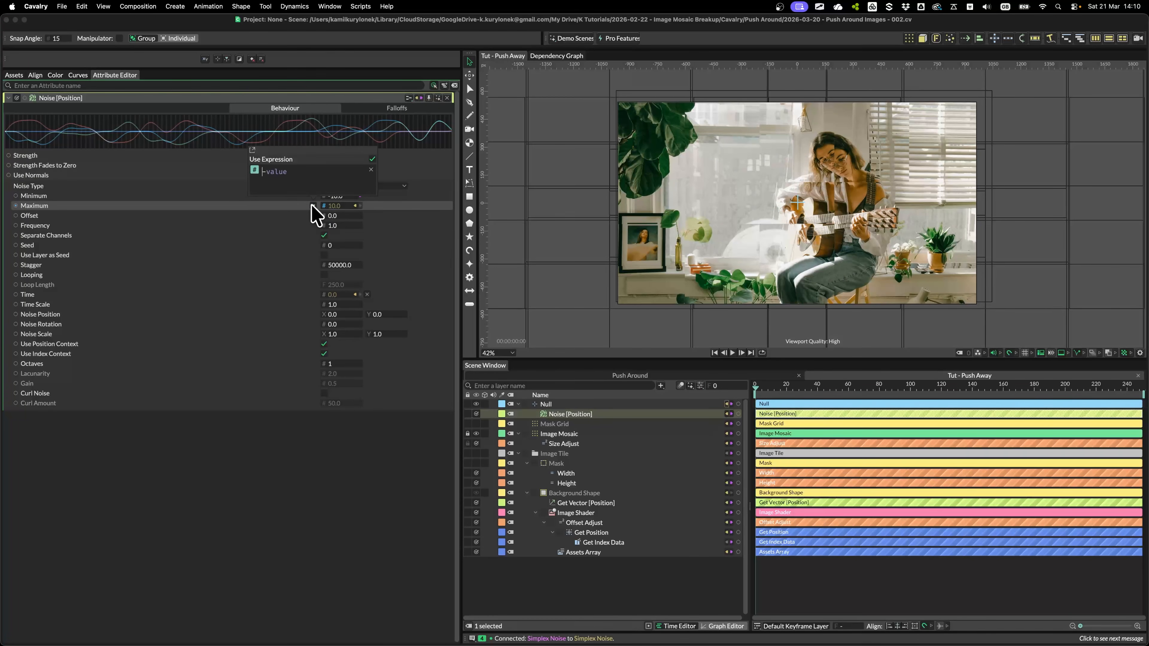
Set the Noise's Minimum to 600 and scrub the timeline from the start to preview the Null's motion.
click(335, 196)
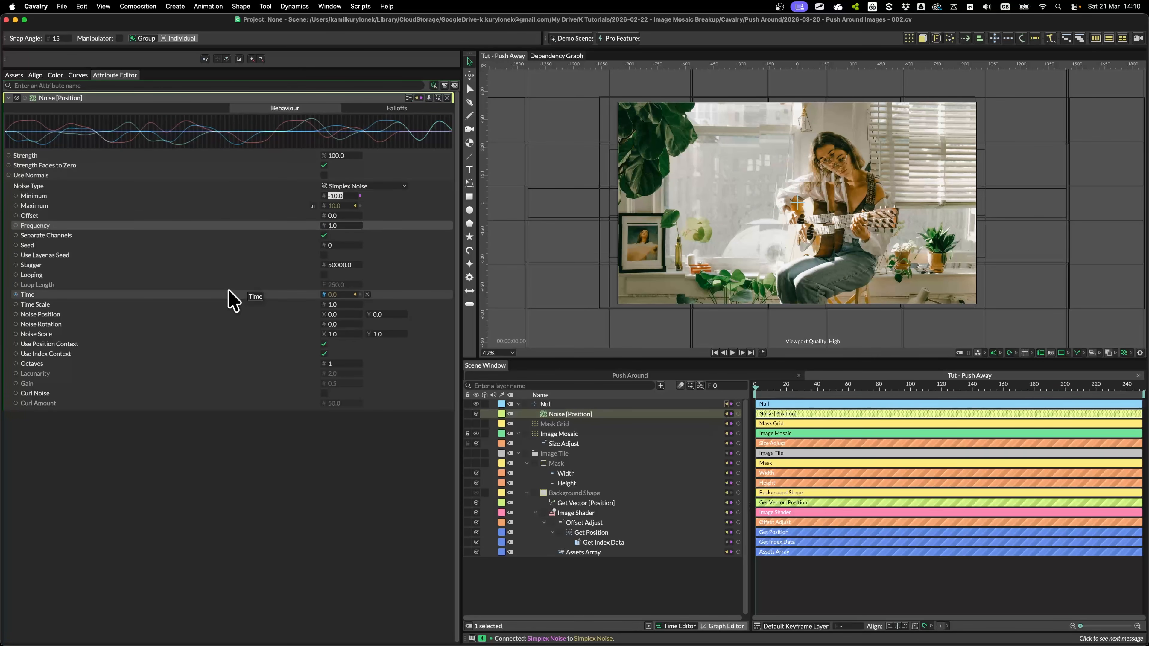
text(600)
key(Return)
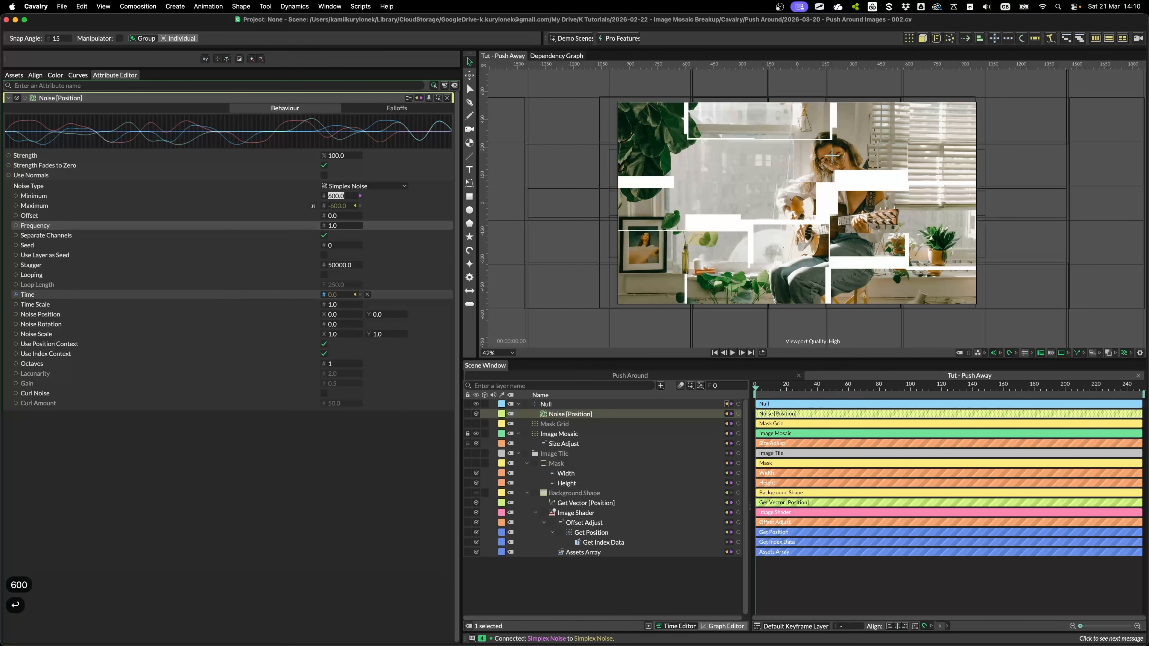
drag(776, 390, 891, 349)
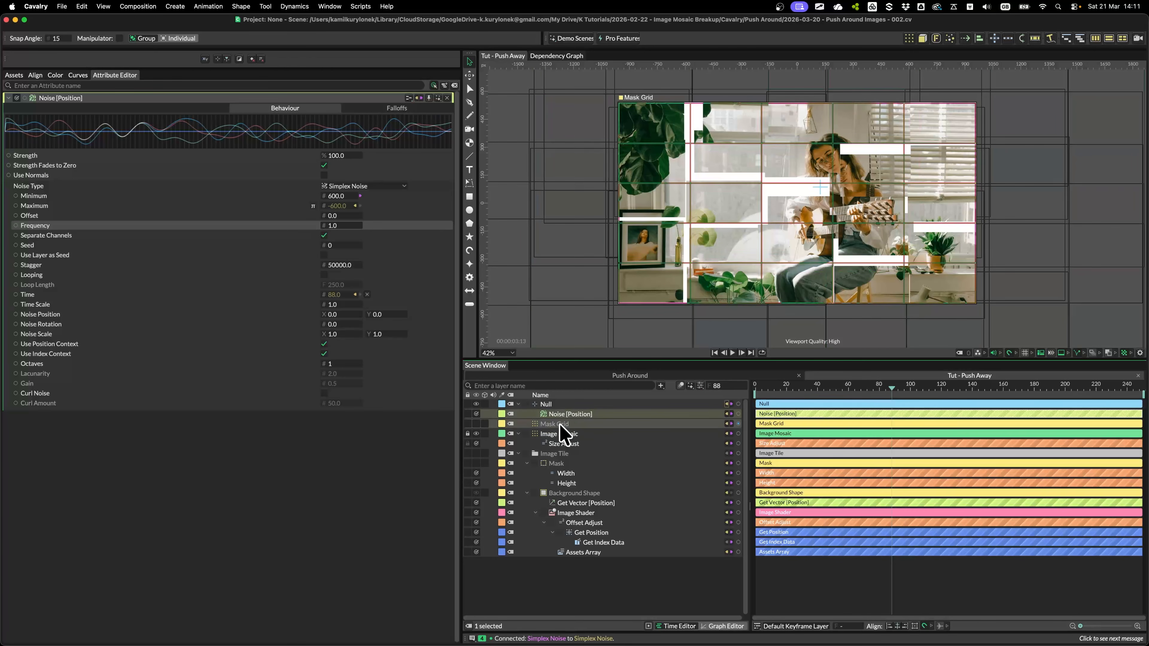
Turn off Use Position Context on the Noise and scrub the timeline to inspect how the tiles move.
click(323, 344)
drag(777, 389, 875, 390)
drag(936, 385, 996, 388)
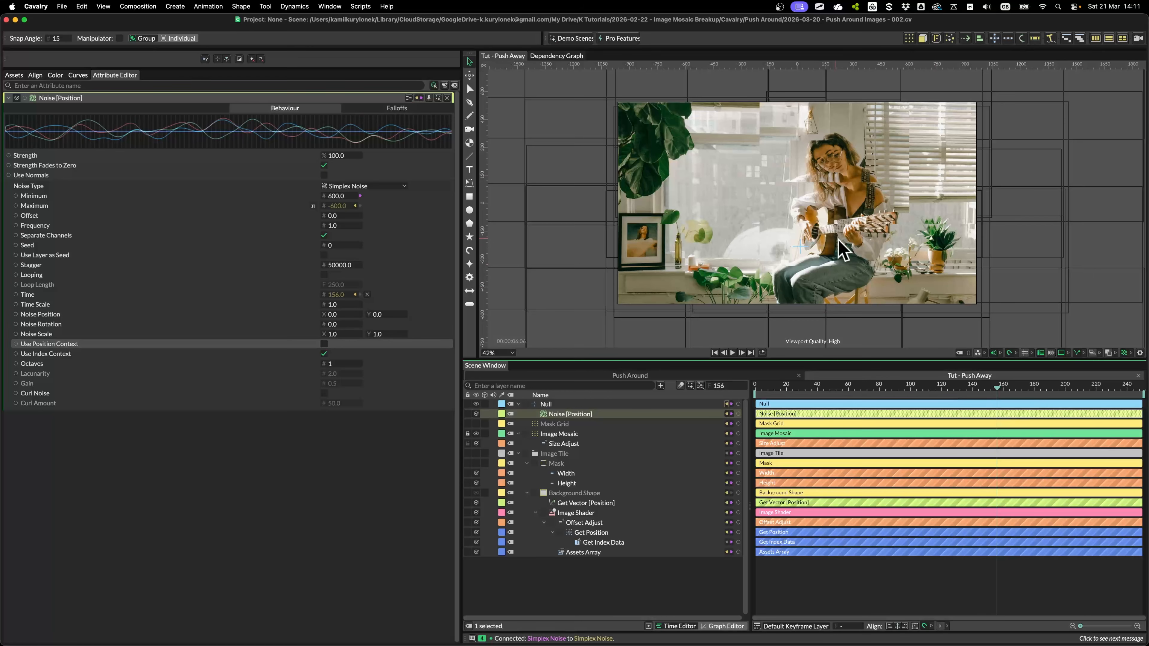
scroll(833, 231, up, 3)
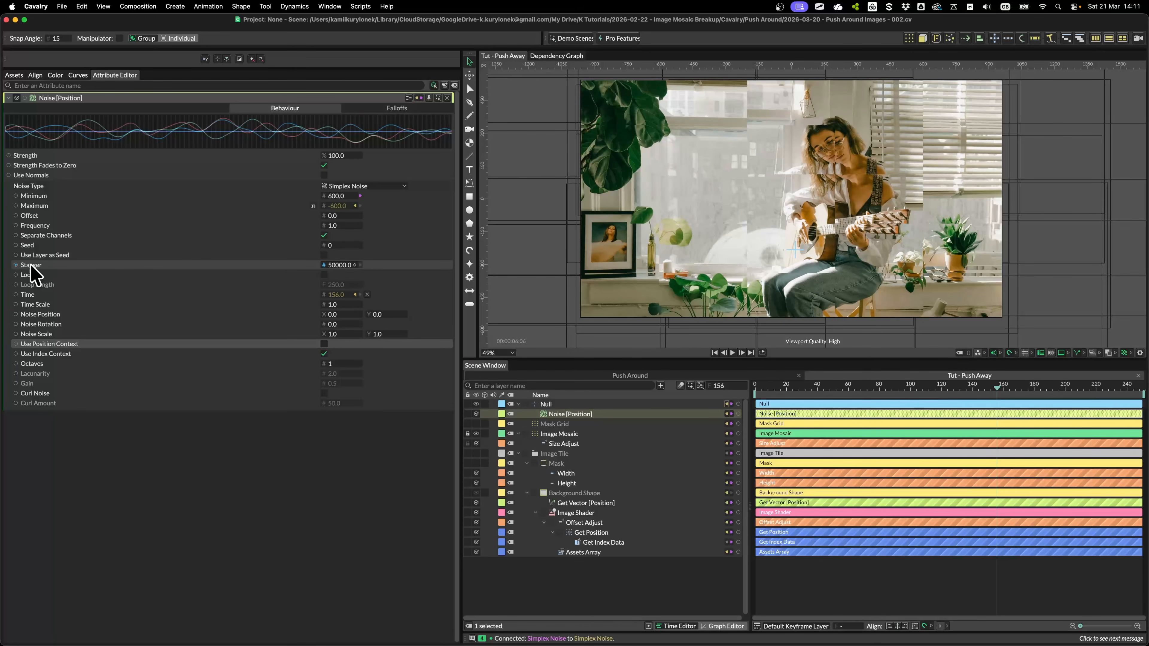
Set the Noise's Stagger to 0 and scrub the timeline to check the tile movement across the image.
click(337, 266)
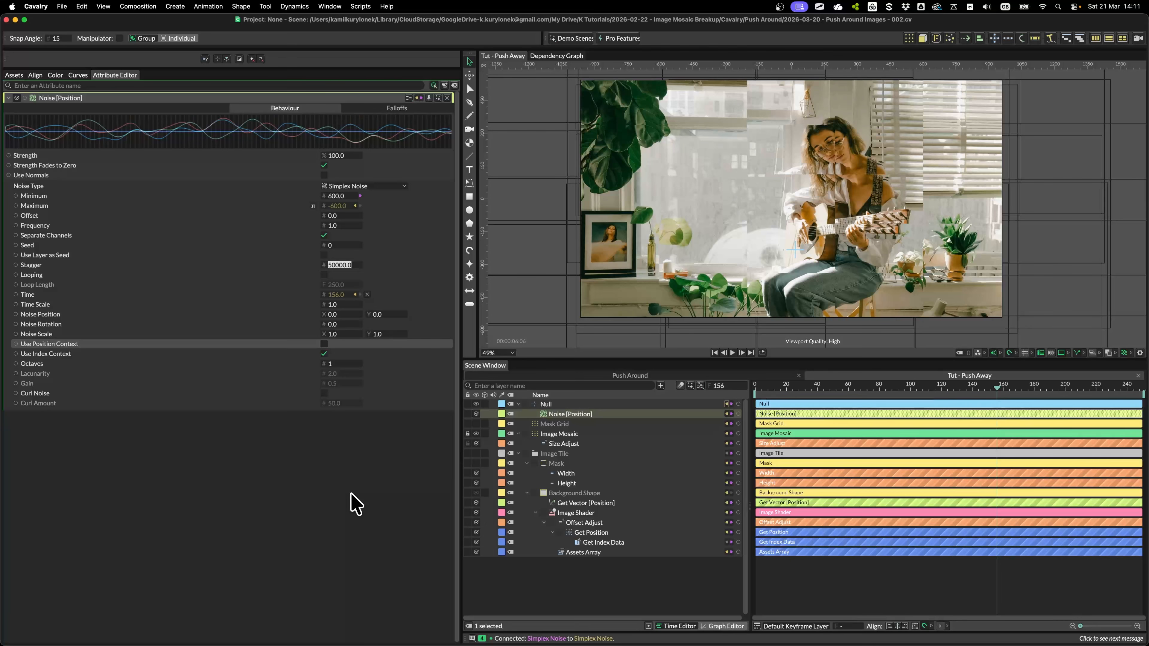
text(0)
key(Return)
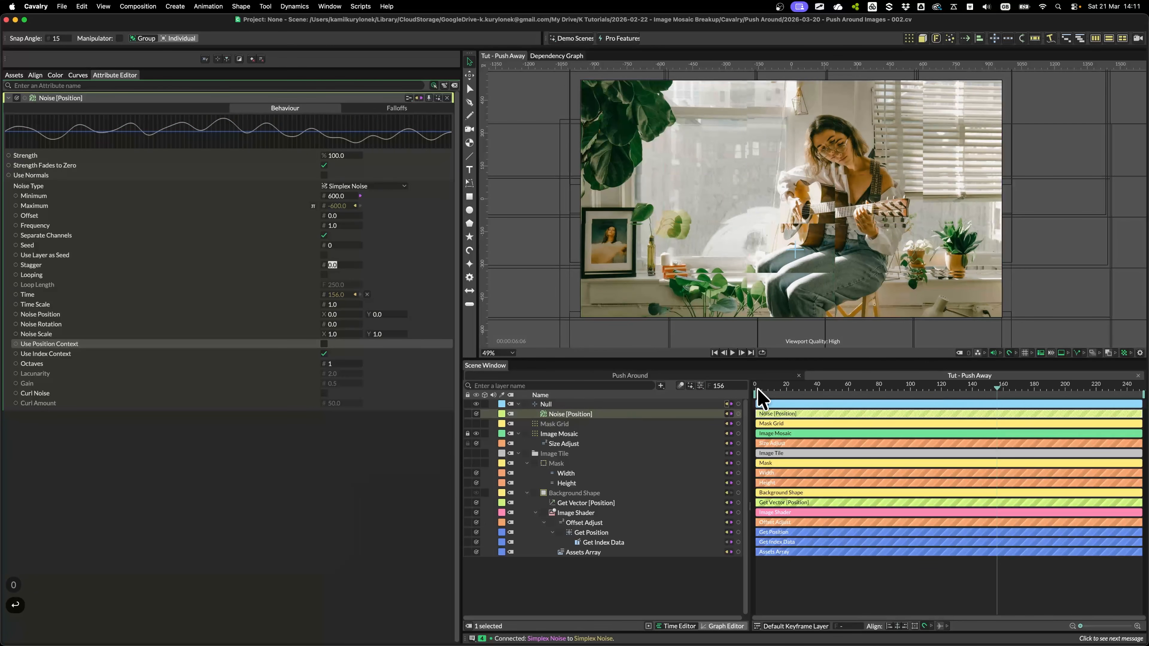
drag(759, 390, 1009, 390)
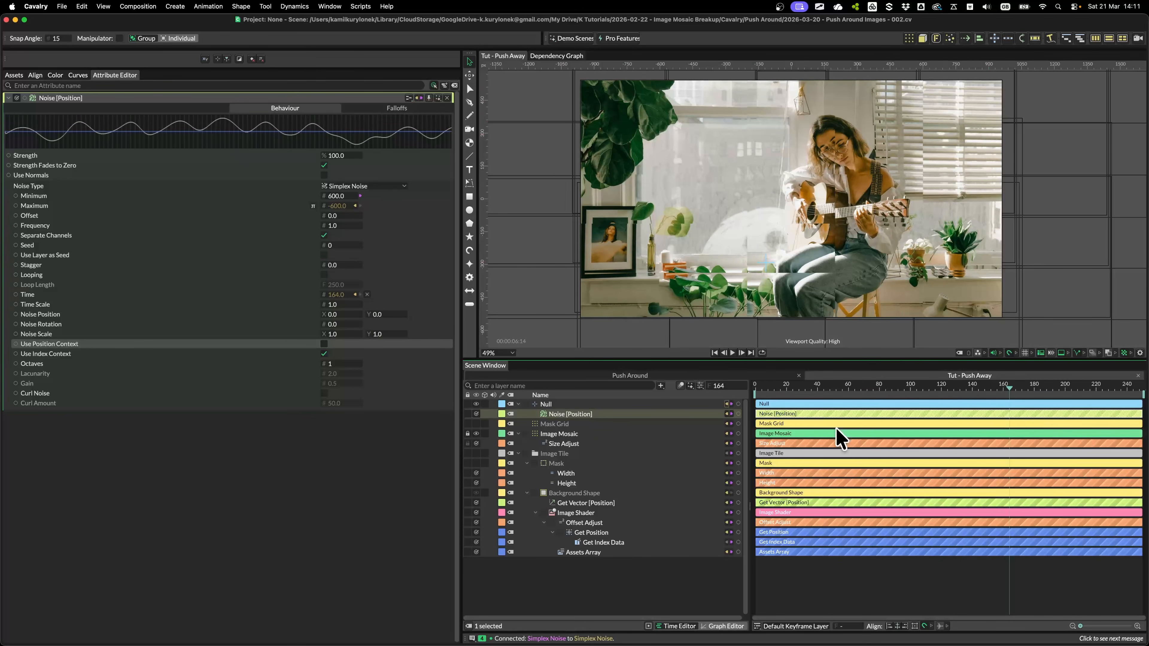
drag(783, 385, 827, 385)
scroll(667, 235, down, 3)
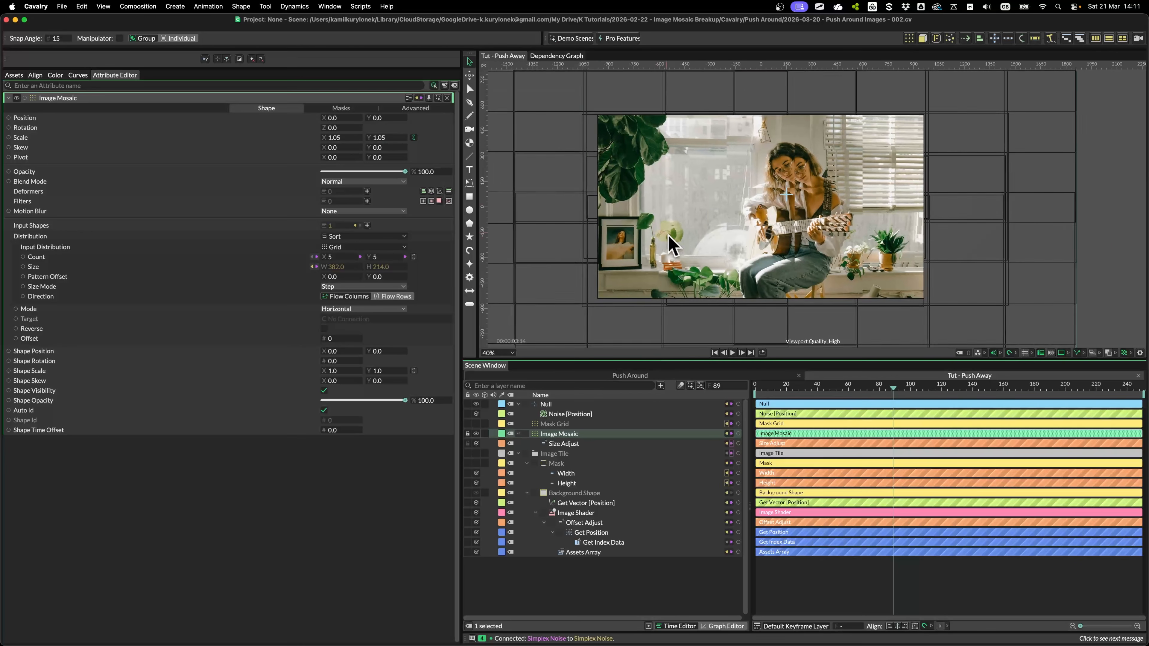
drag(744, 202, 706, 226)
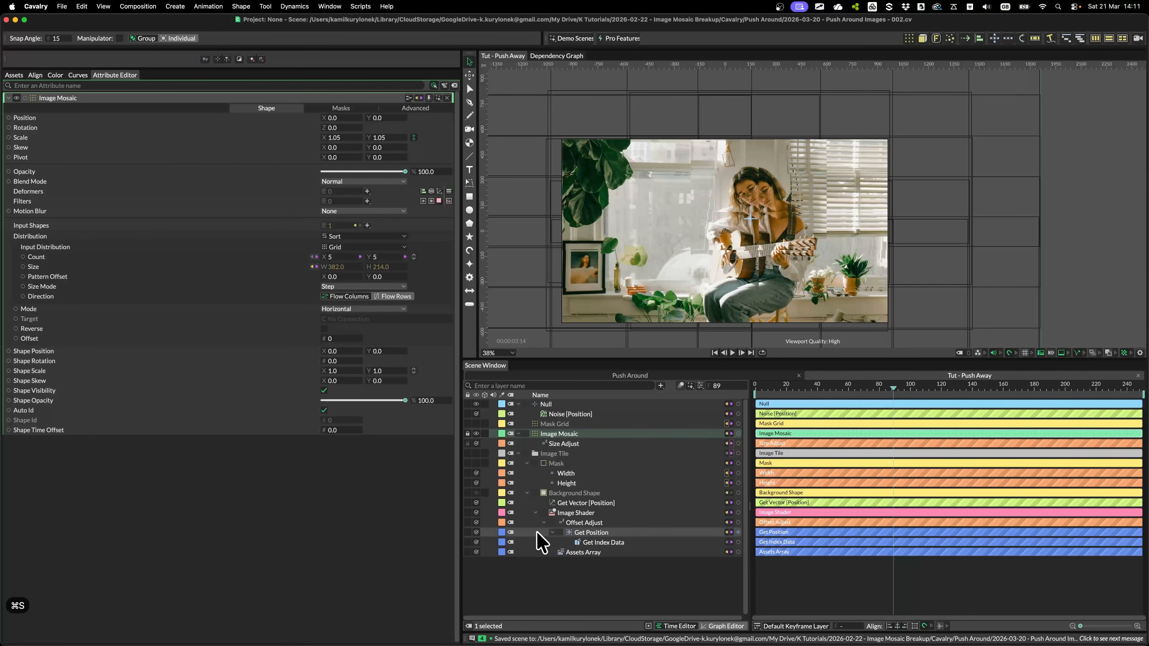
Cycle through the Assets Array's images, starting with Index 4, and leave the Index at 1.
click(588, 553)
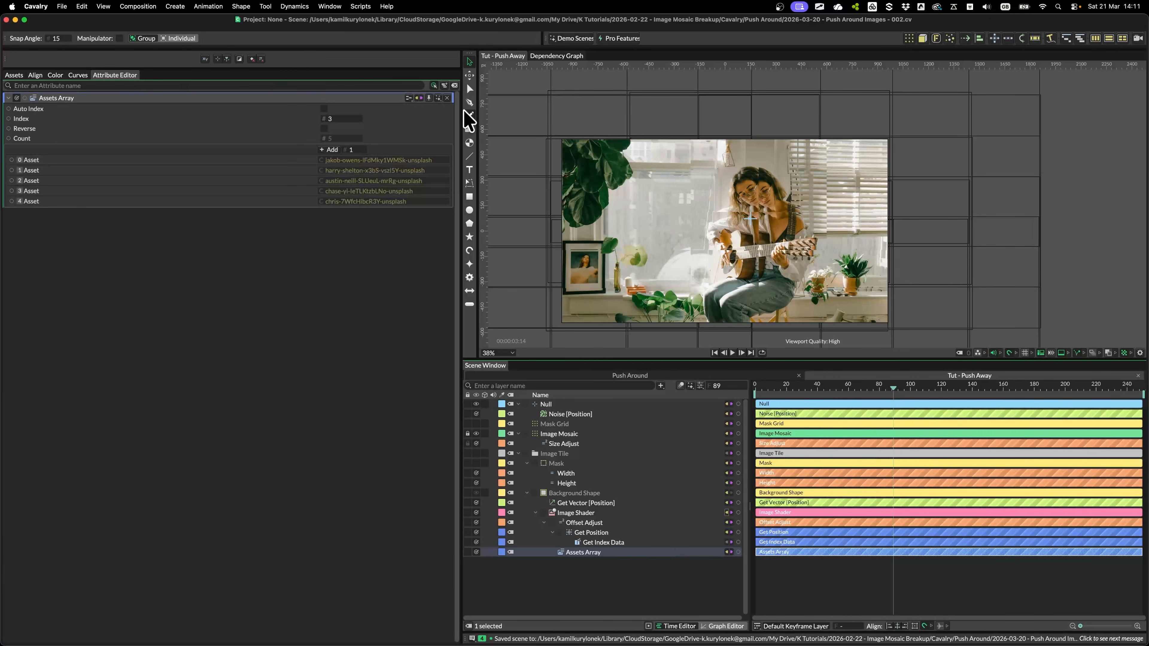
click(341, 118)
text(4)
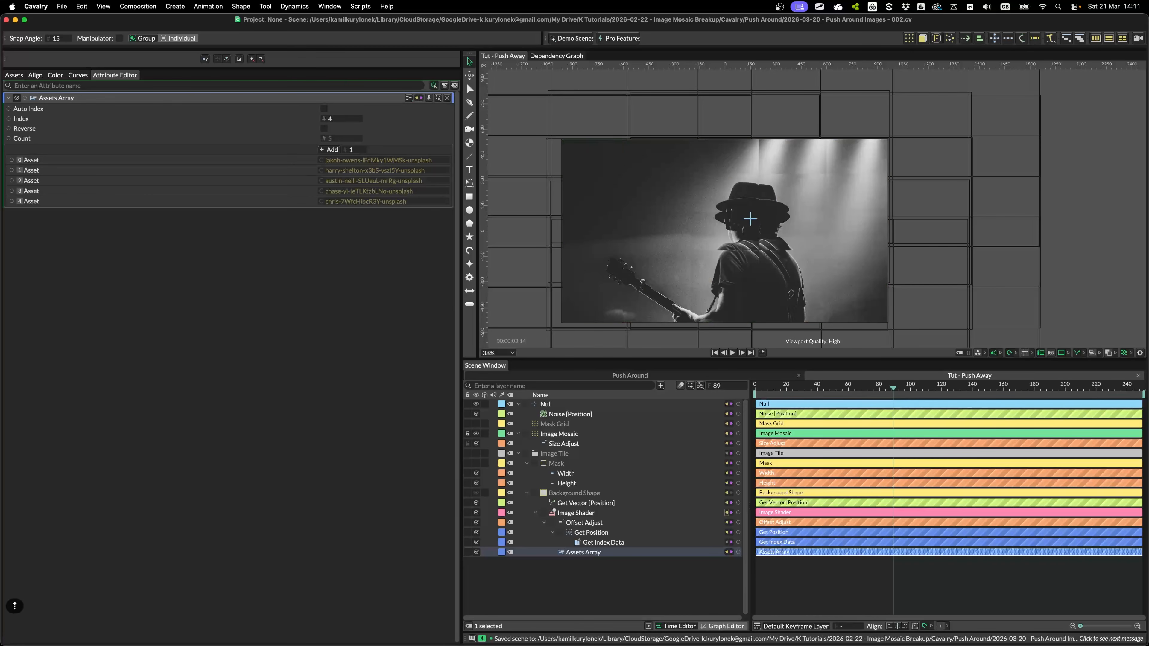
key(Down)
key(Down)
key(Down)
key(Down)
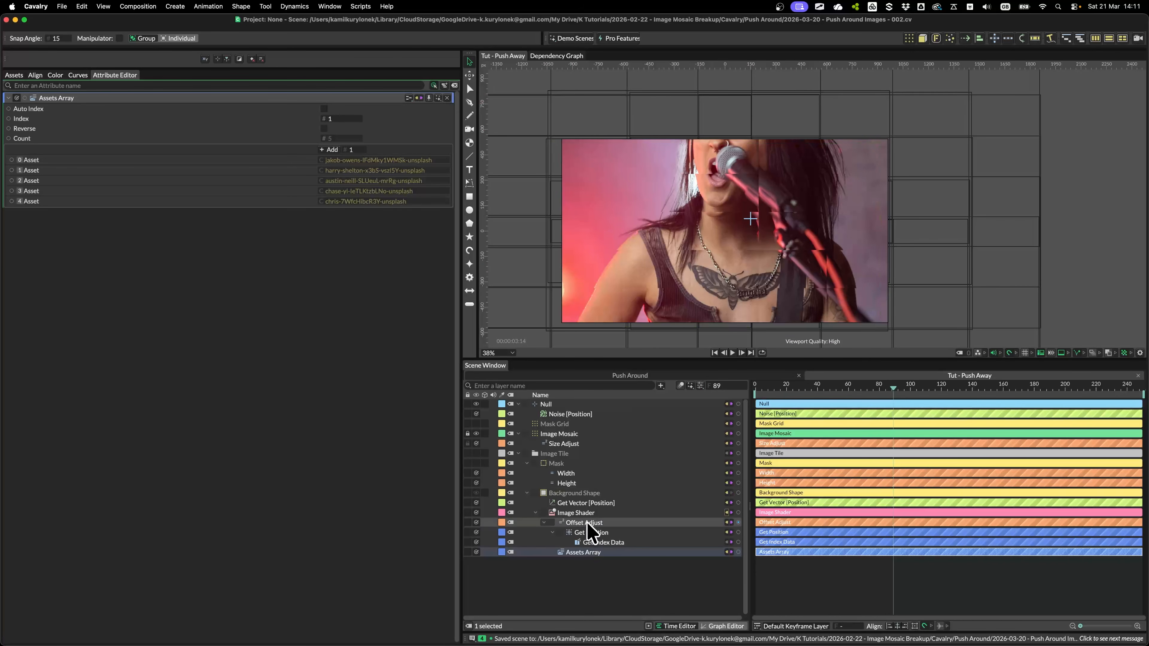
Set the Offset Adjust operation to Subtract with a Second value of Y 350, and scrub the timeline to check the reframed image.
click(605, 524)
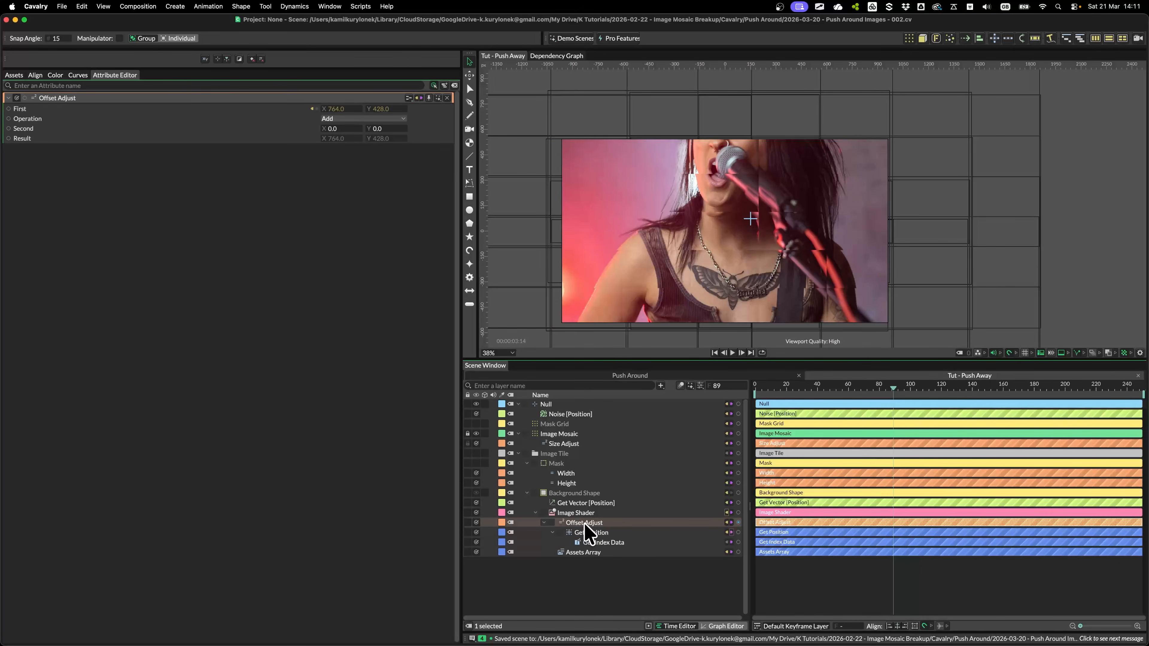
click(366, 120)
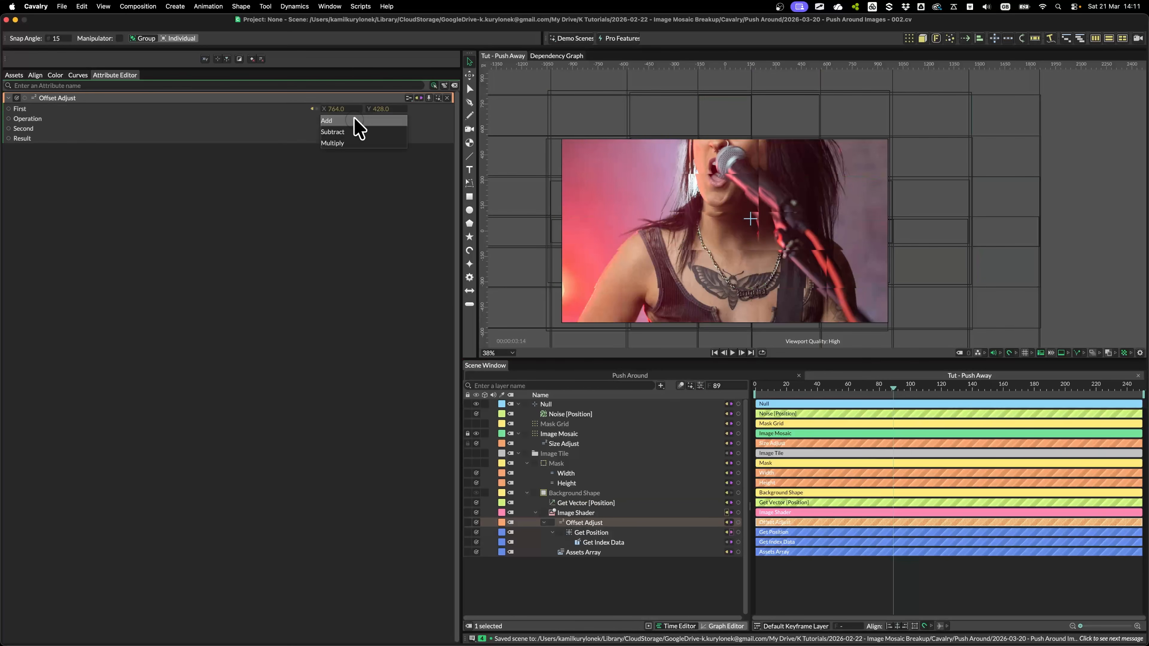
click(356, 135)
drag(385, 131, 408, 131)
drag(774, 386, 928, 389)
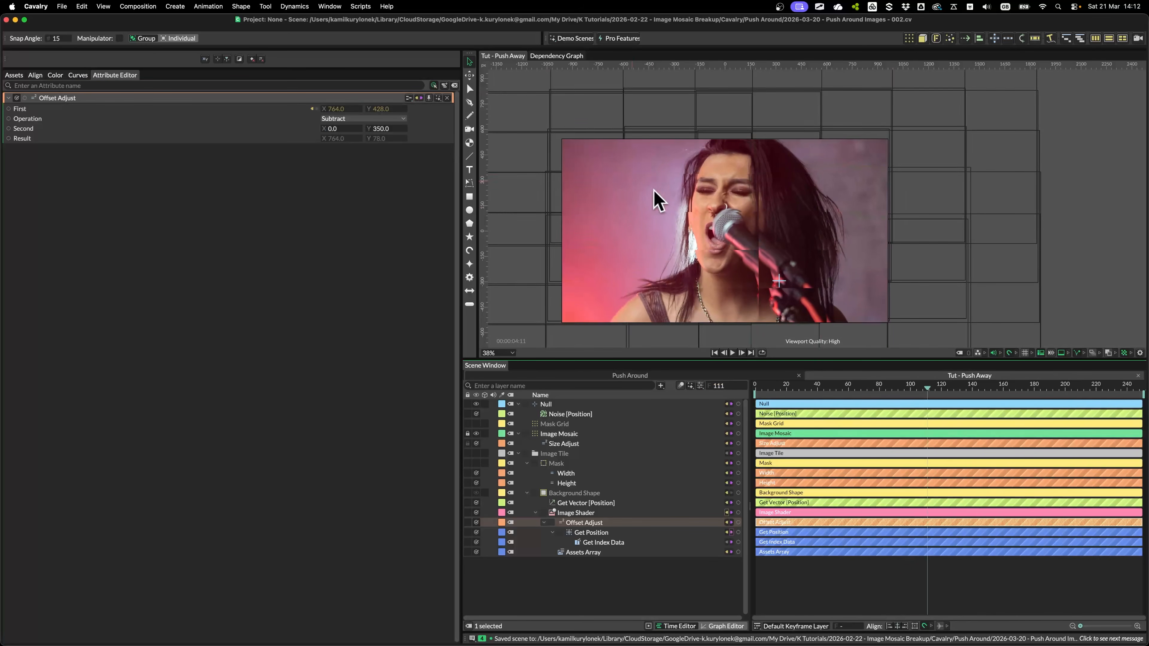
scroll(693, 188, left, 5)
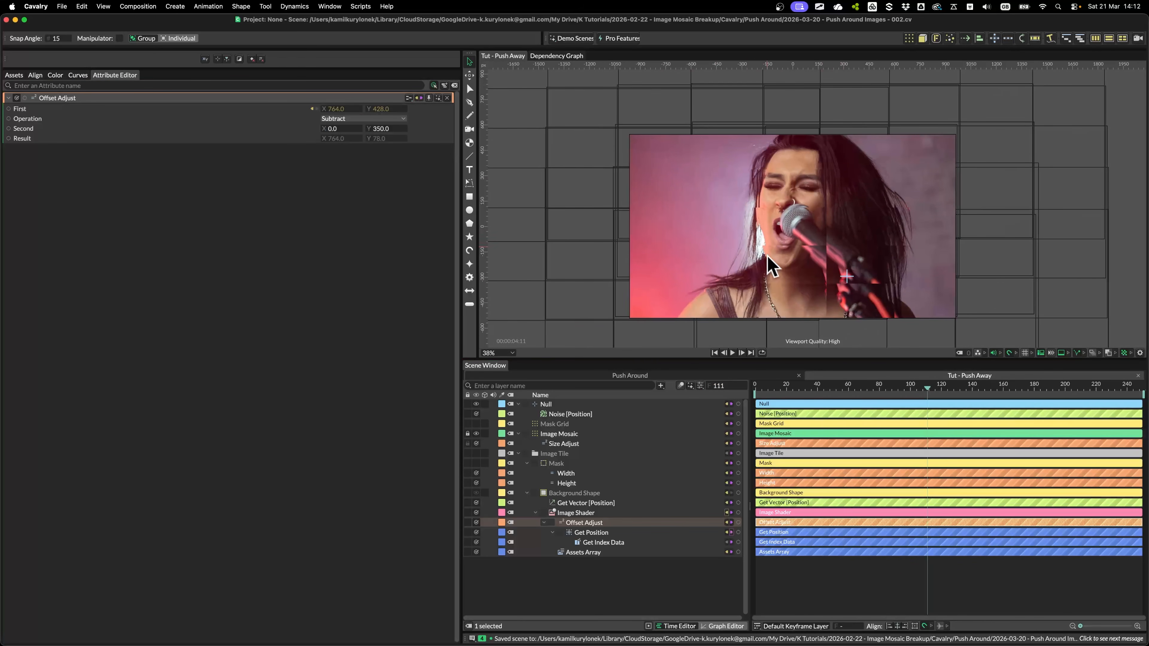
click(543, 433)
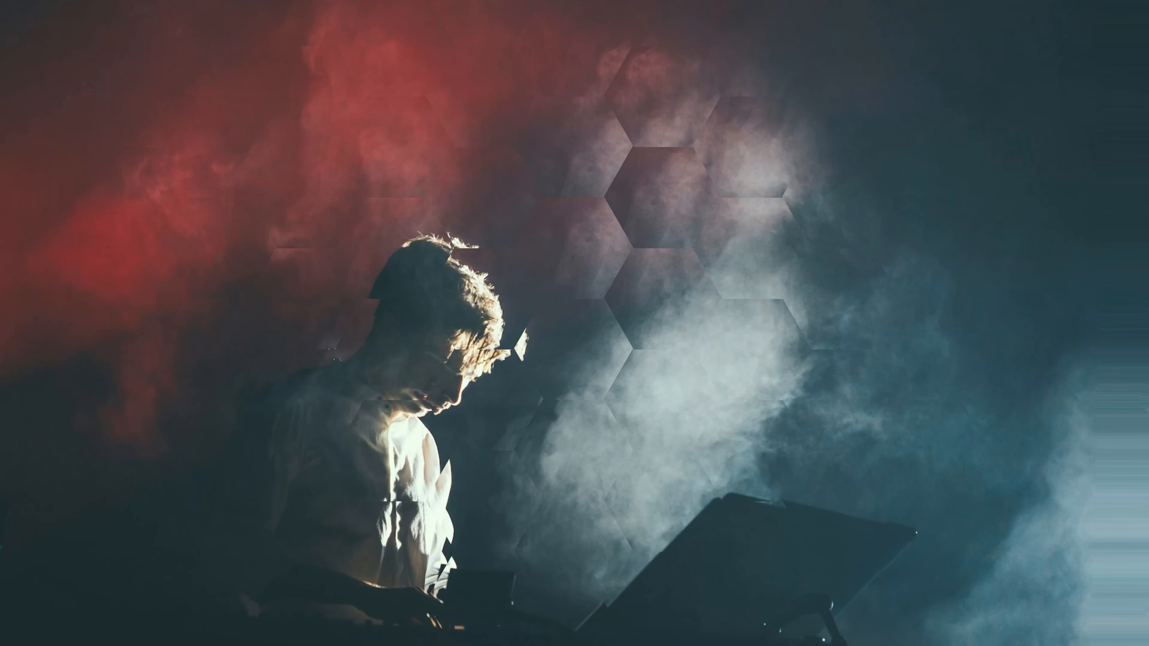